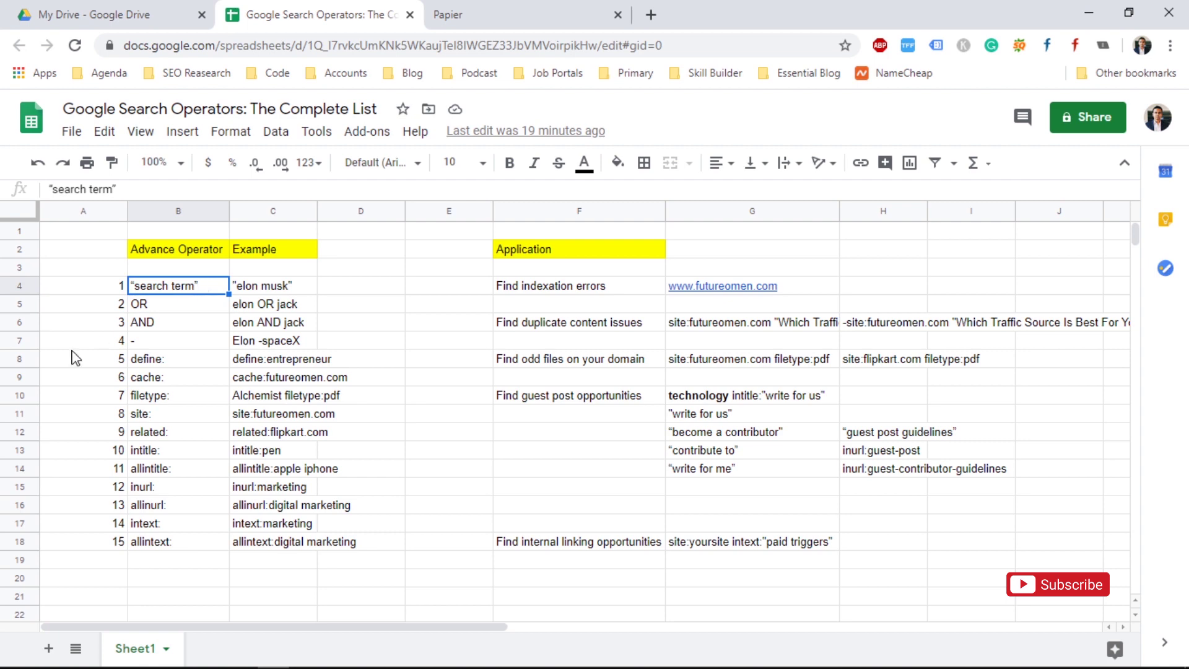
# - Search Google for the spreadsheet's first example, the exact phrase "elon musk" in quotation marks
pyautogui.click(260, 289)
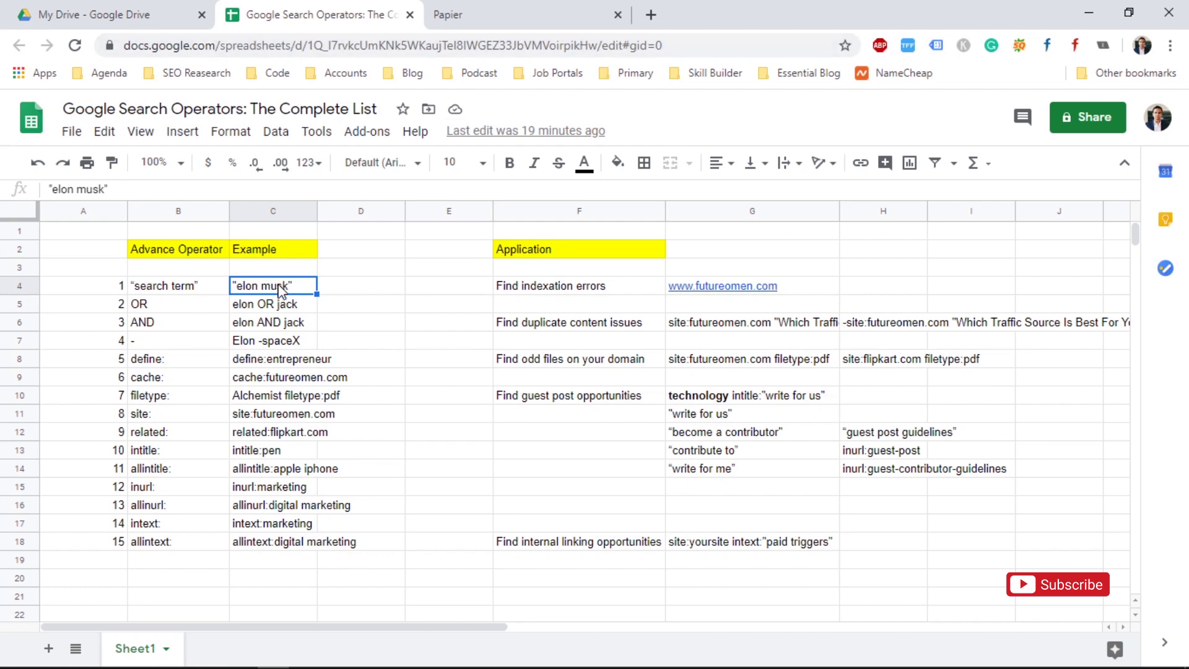
pyautogui.click(539, 14)
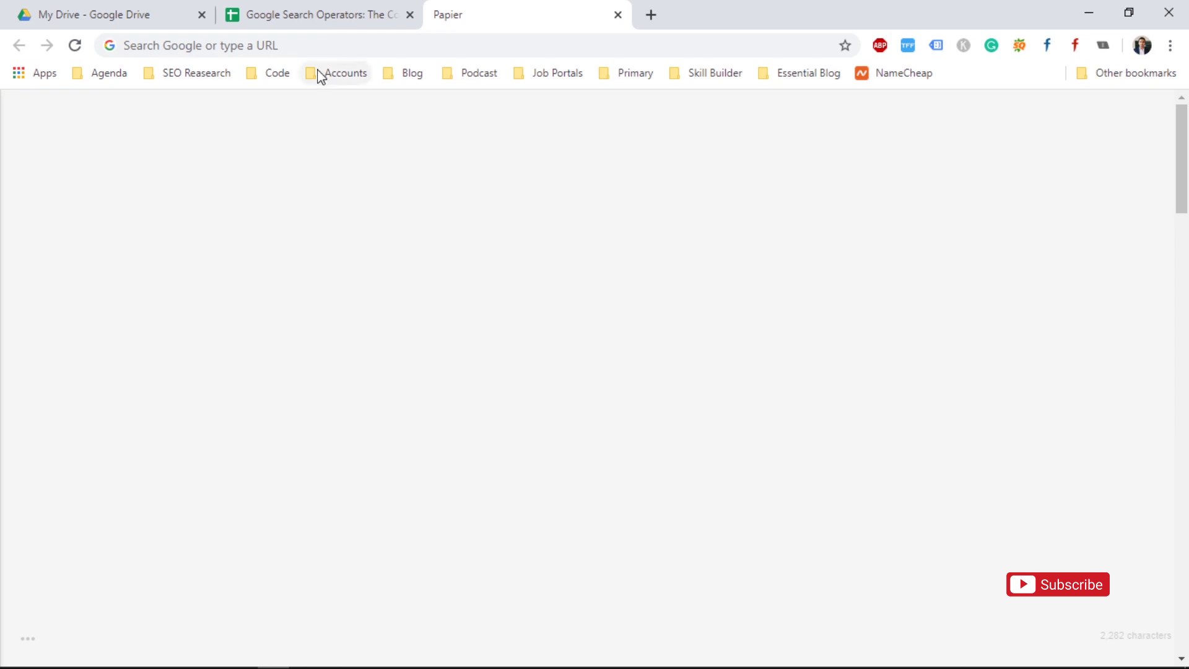
pyautogui.click(318, 47)
pyautogui.write('"elon musk"')
pyautogui.press('Return')
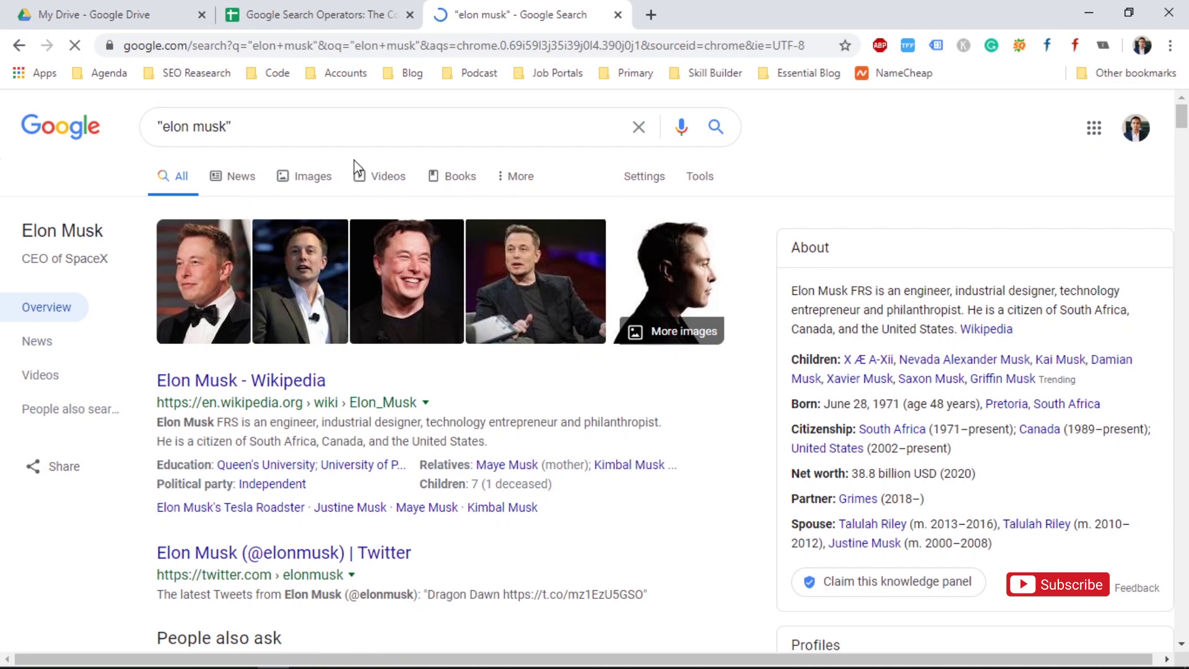
# - Examine the quoted query and look through its search results down to the top stories
pyautogui.click(243, 129)
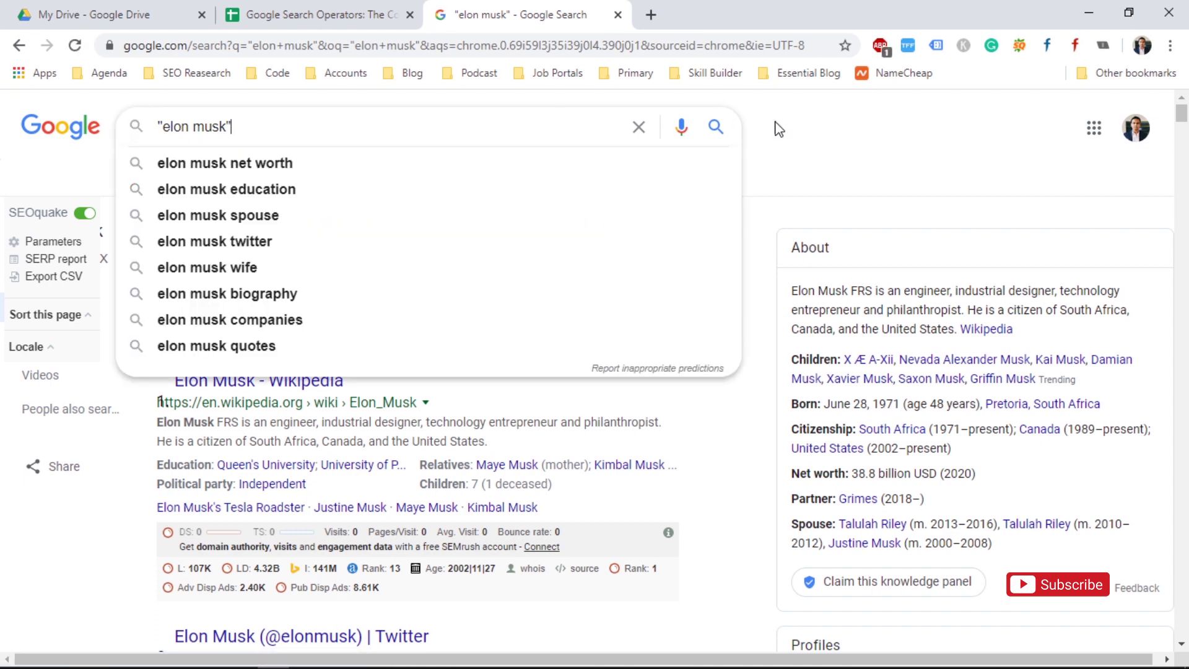
pyautogui.click(809, 136)
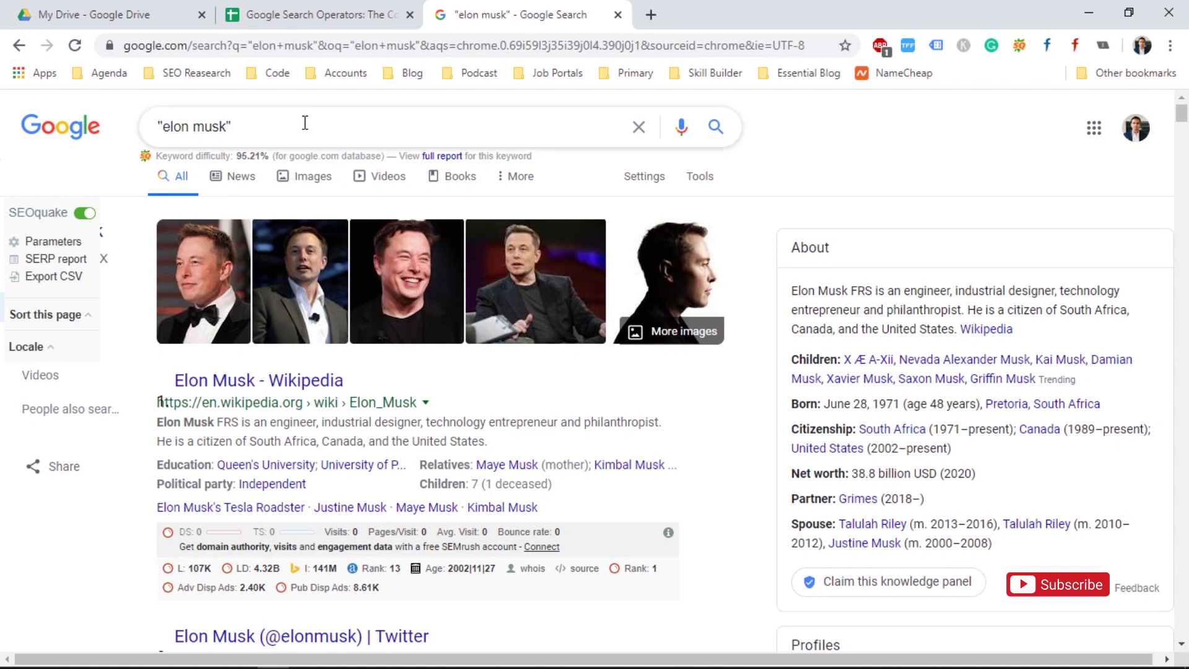
pyautogui.click(303, 124)
pyautogui.click(831, 125)
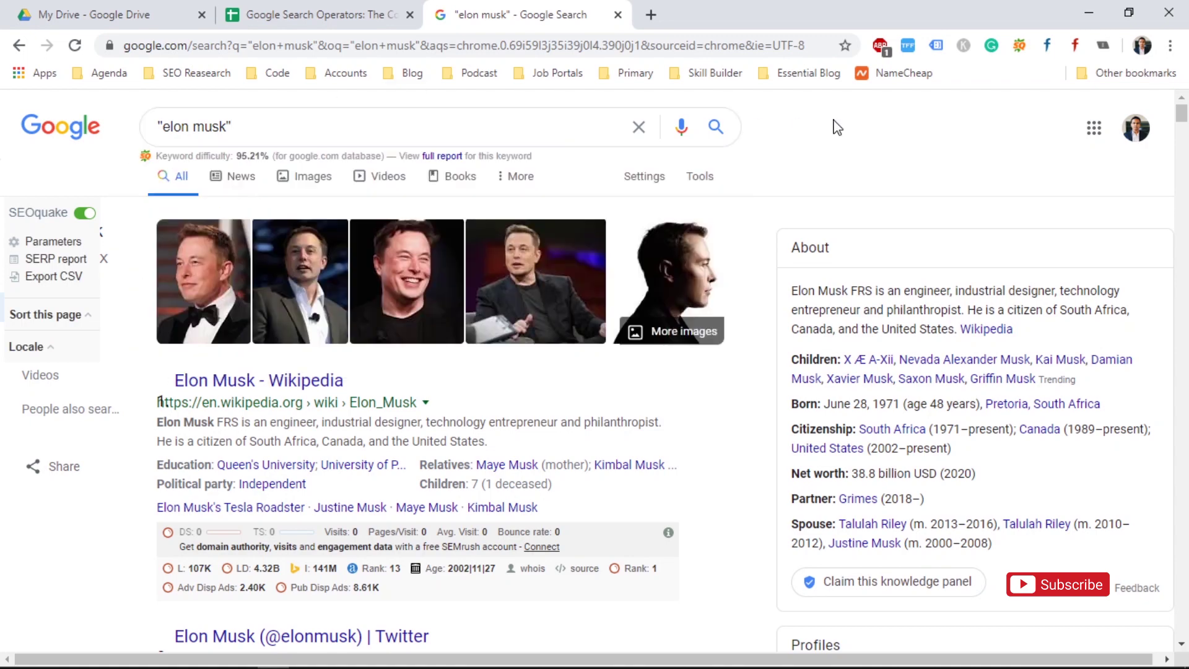
pyautogui.scroll(-3, 834, 126)
pyautogui.scroll(-10, 834, 125)
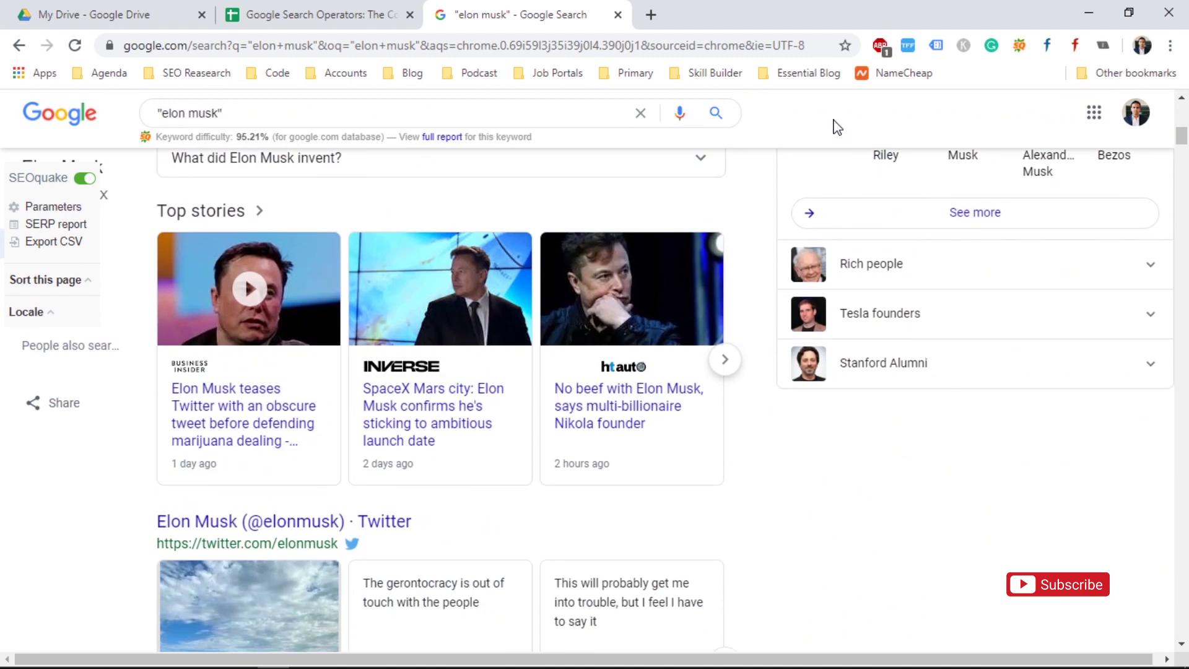
pyautogui.scroll(3, 834, 126)
pyautogui.scroll(6, 831, 125)
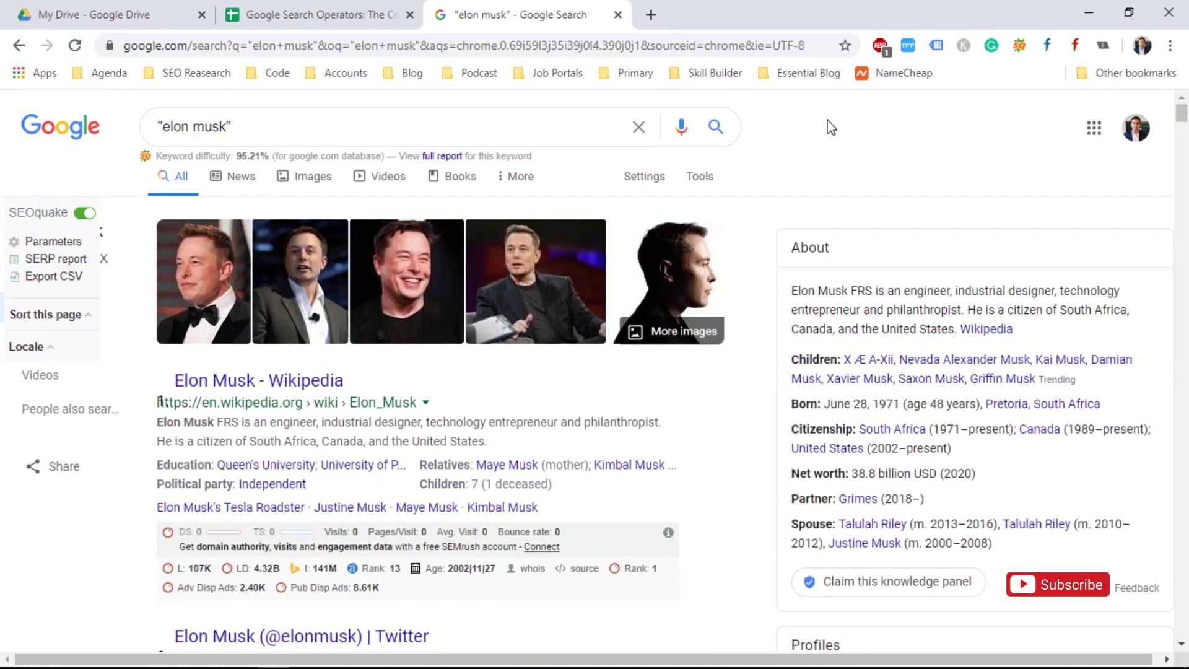
# - Copy the OR operator's example, elon OR jack, from the search operators spreadsheet
pyautogui.click(339, 10)
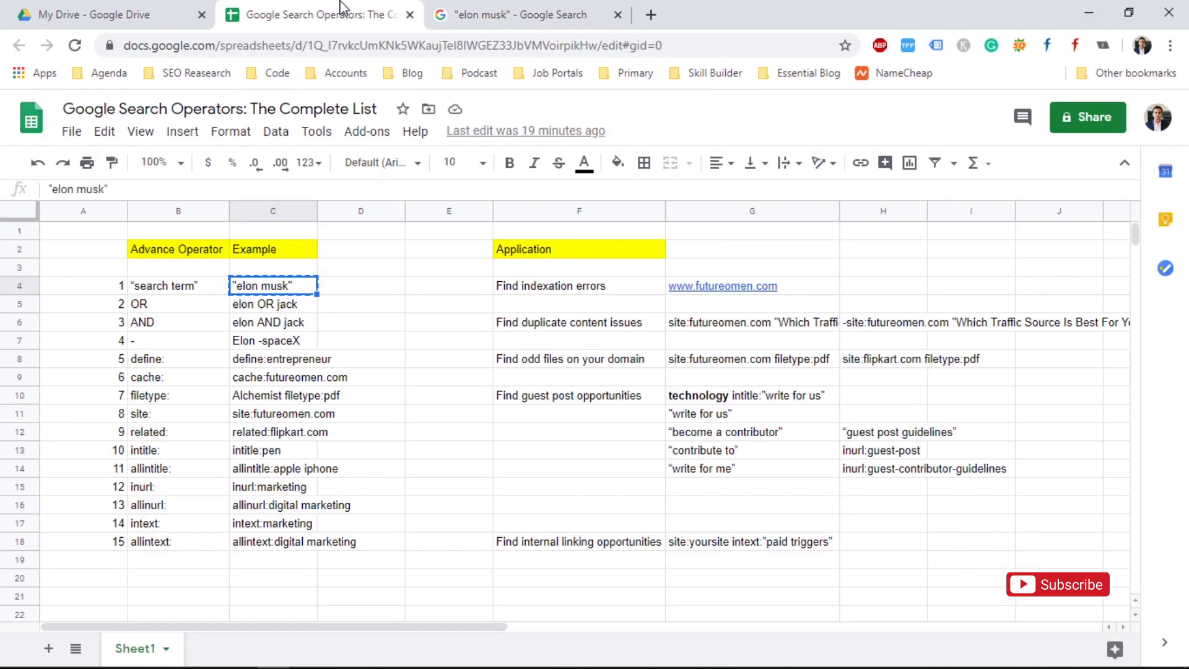
pyautogui.click(582, 8)
pyautogui.click(325, 9)
pyautogui.click(275, 311)
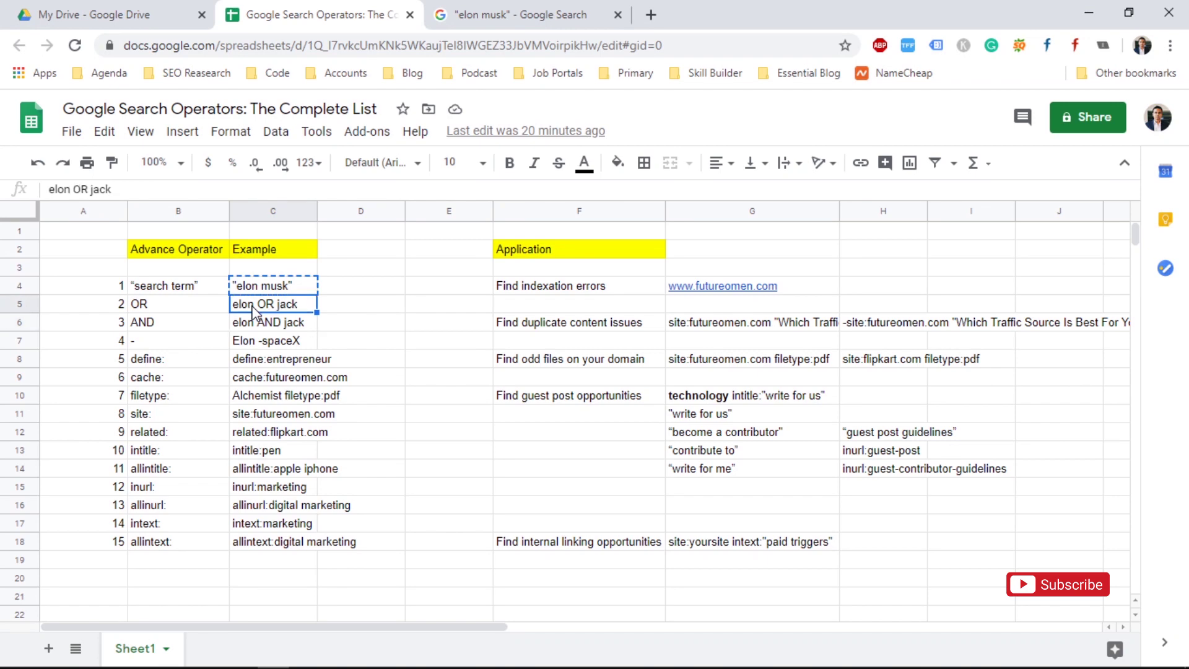
pyautogui.hotkey('ctrl', 'c')
# - Replace the Google query with elon OR jack, run the search and review the results
pyautogui.click(546, 14)
pyautogui.tripleClick(327, 118)
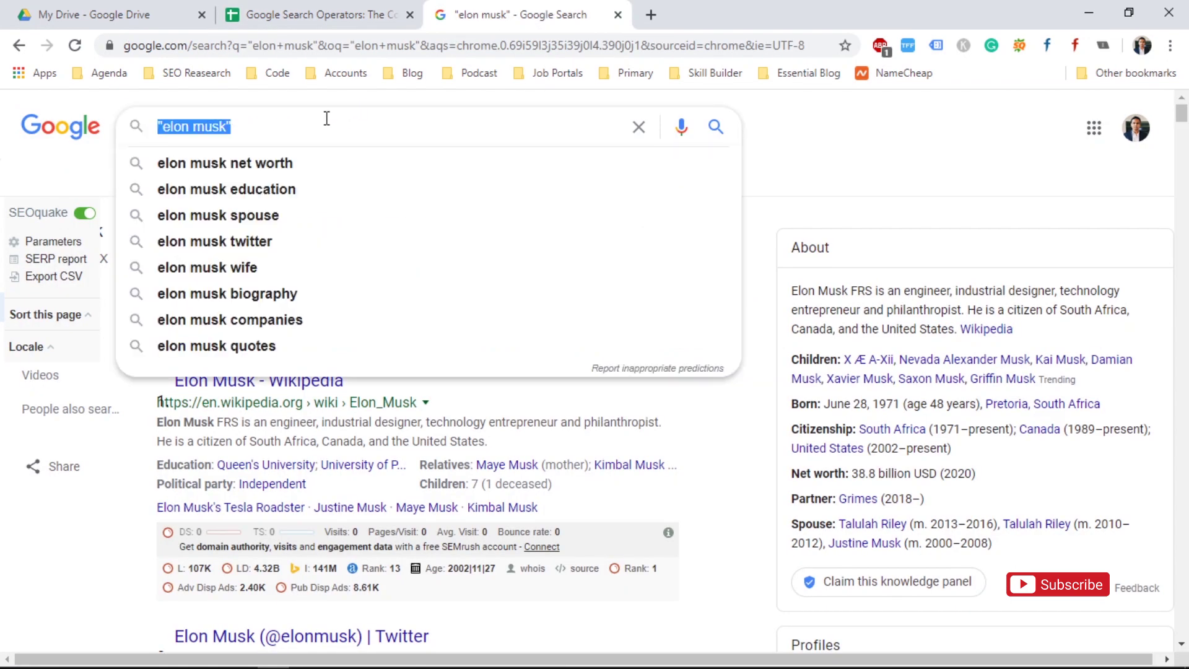
pyautogui.write('elon OR jack')
pyautogui.press('Return')
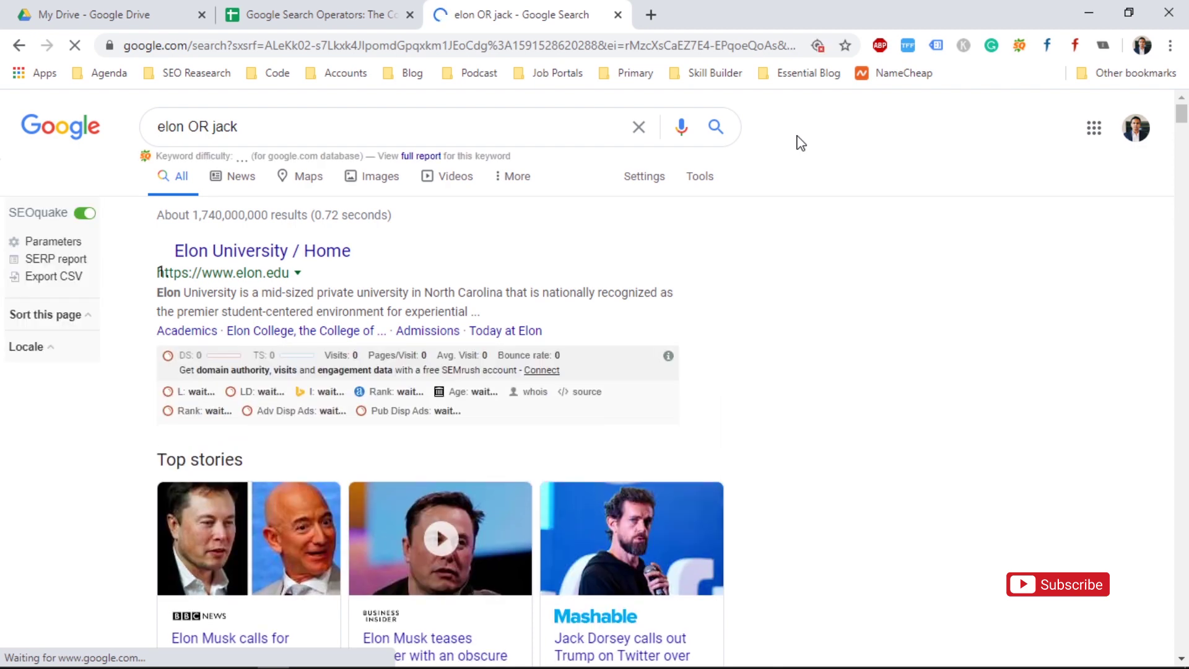
pyautogui.scroll(-2, 801, 142)
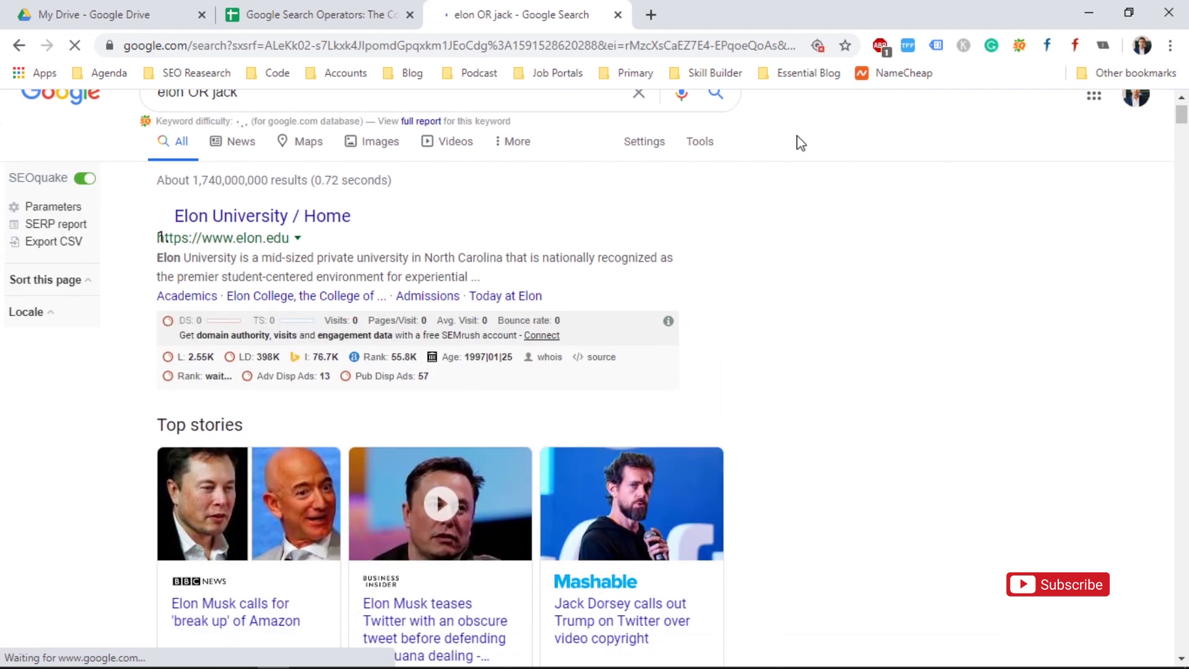
pyautogui.scroll(-3, 801, 142)
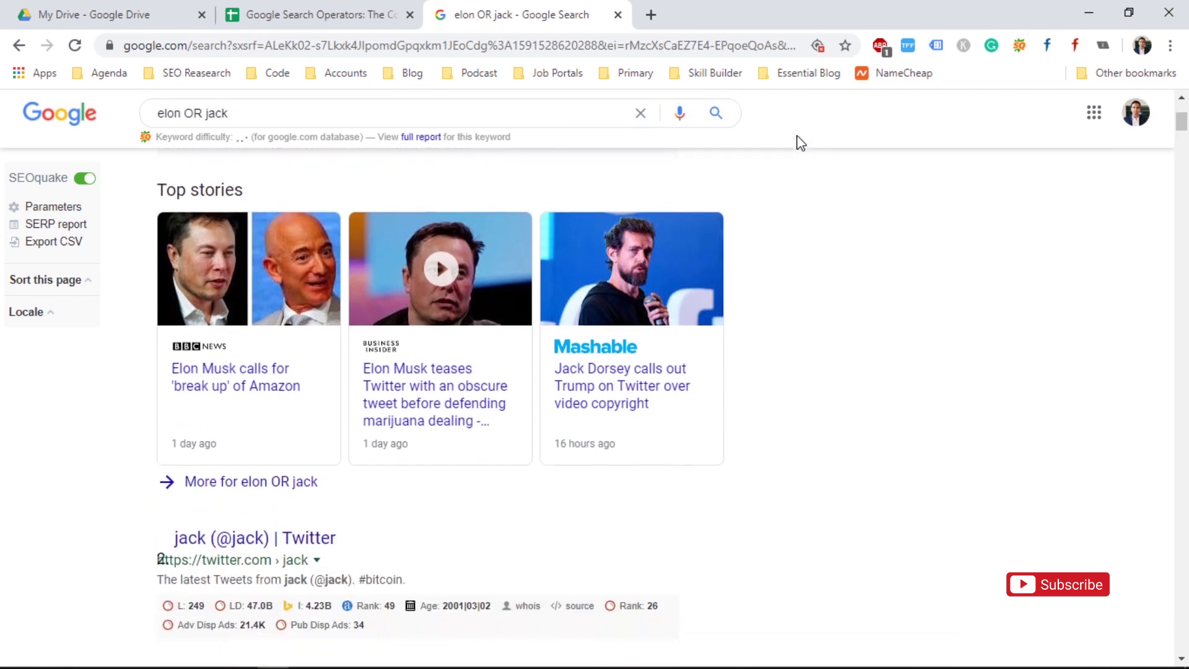
pyautogui.scroll(5, 801, 142)
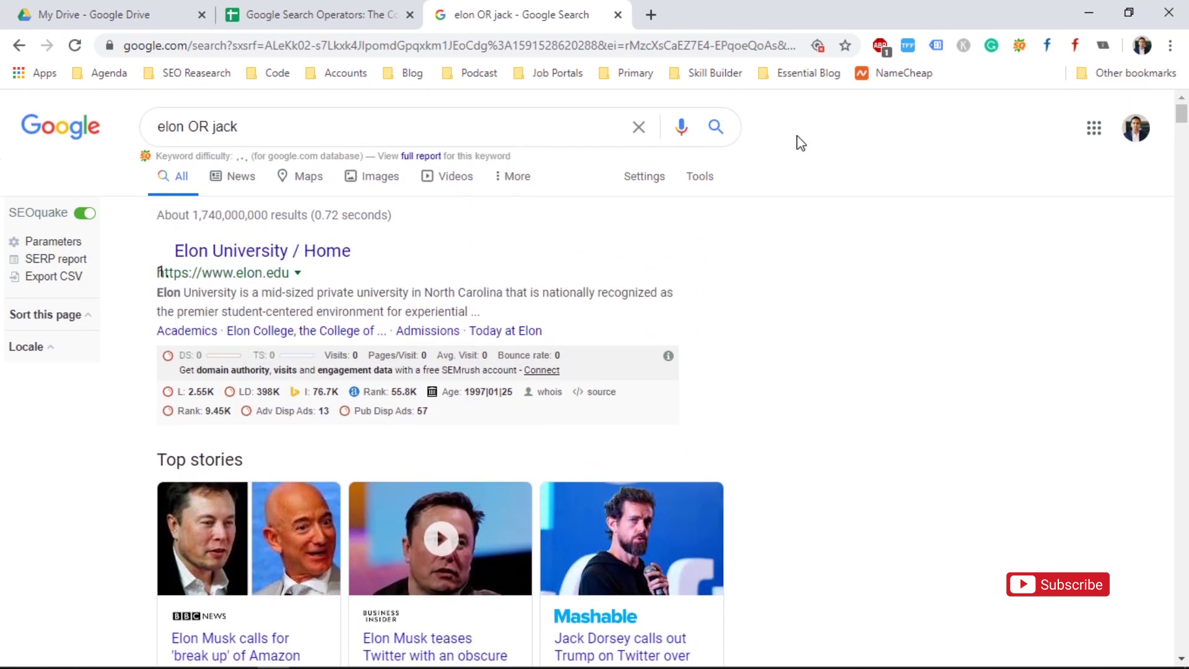
pyautogui.scroll(-1, 801, 142)
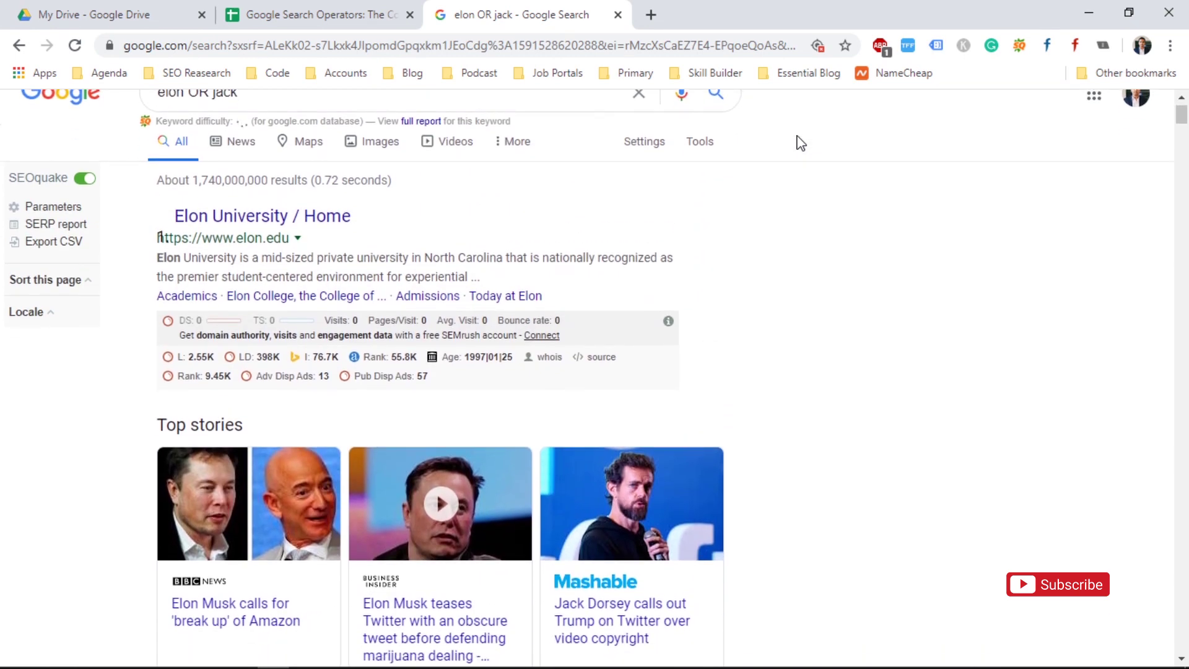
pyautogui.scroll(1, 801, 143)
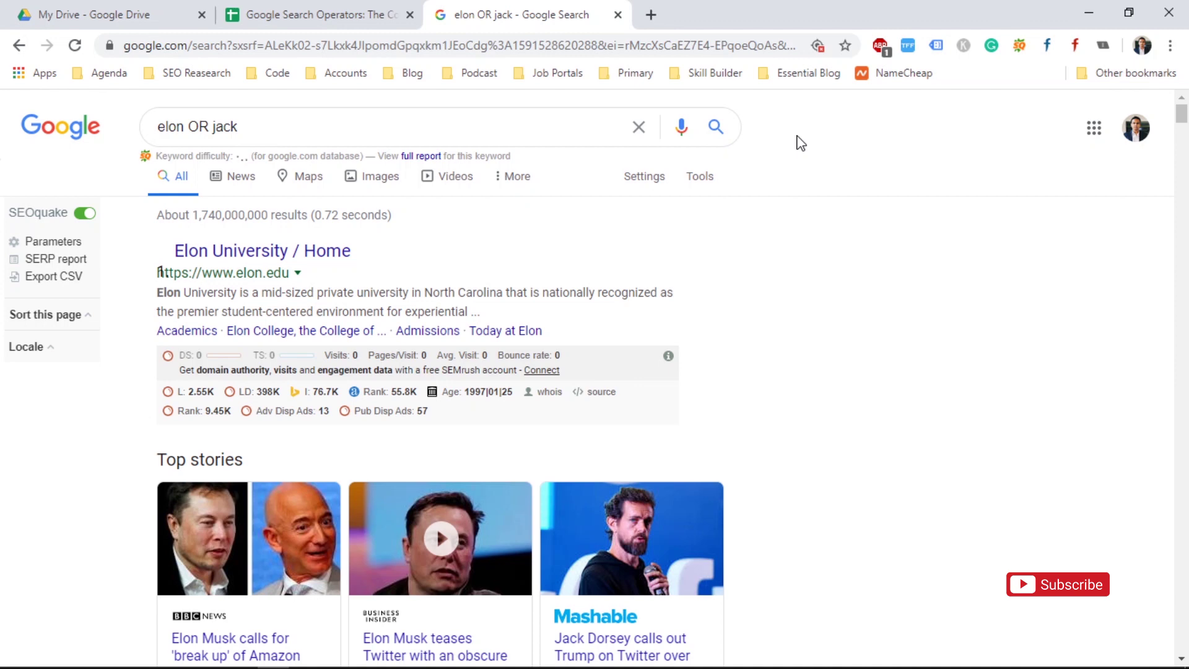
# - Copy the AND operator's example, elon AND jack, from the search operators spreadsheet
pyautogui.click(296, 9)
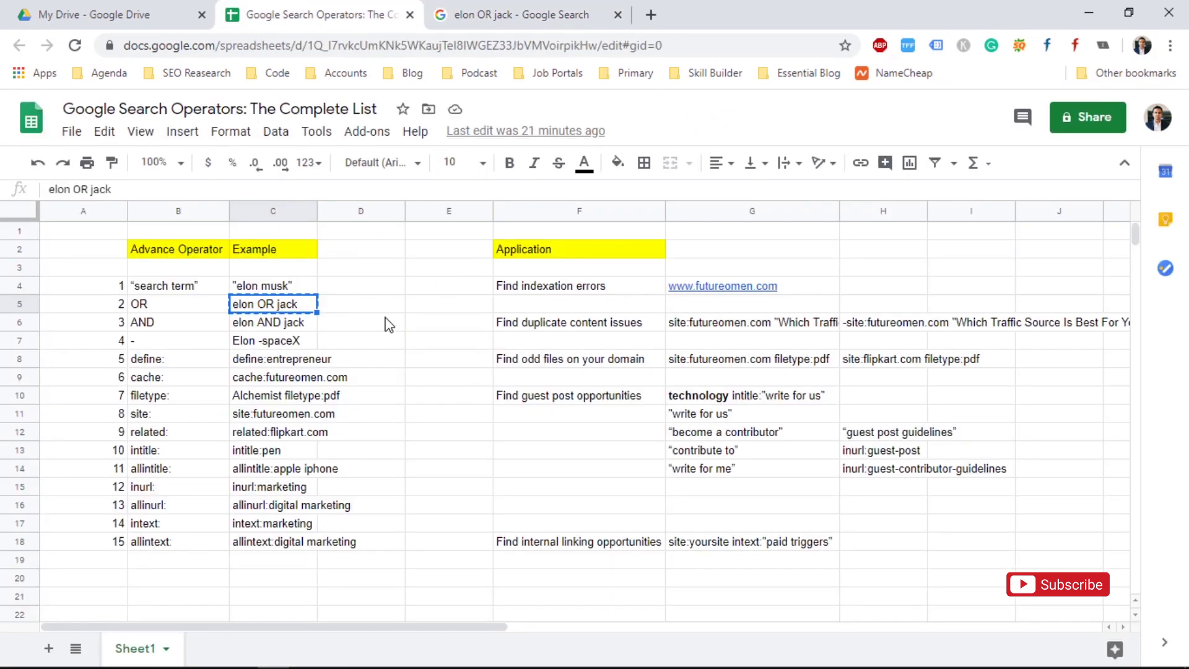
pyautogui.press('Down')
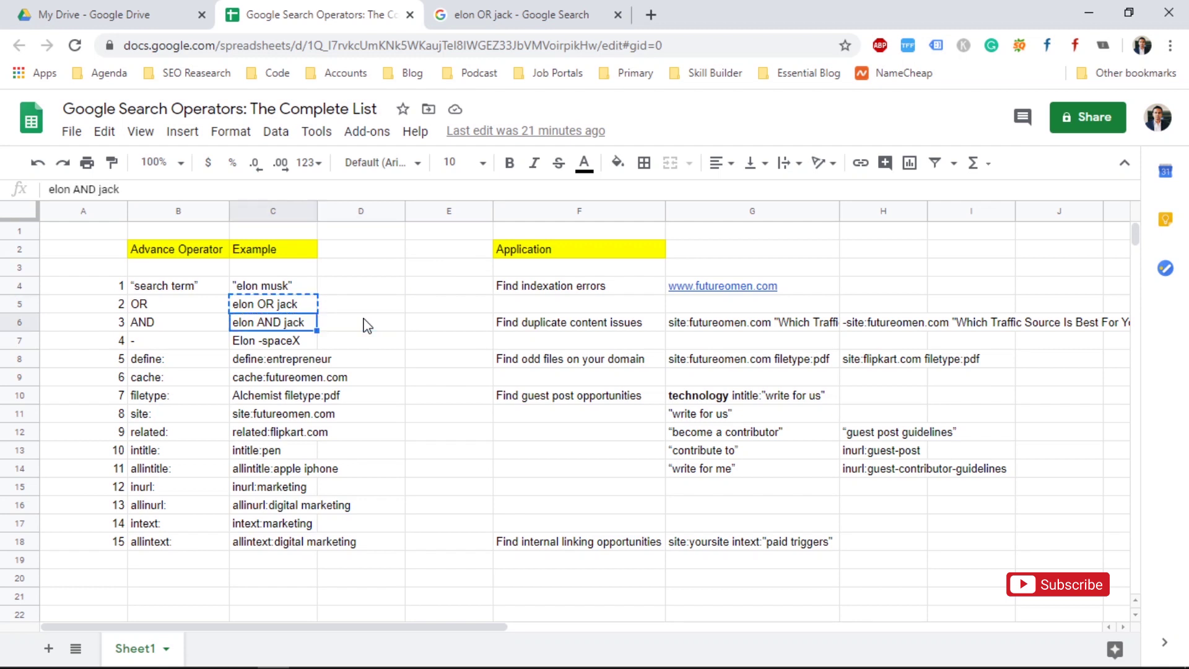
pyautogui.press('Left')
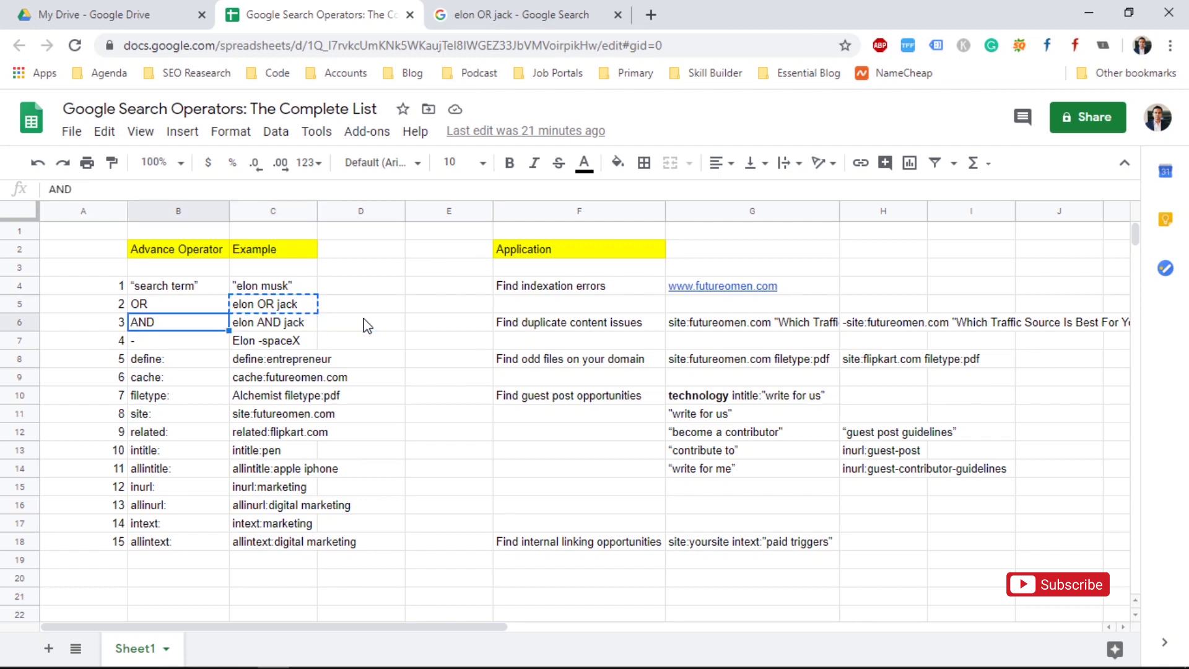
pyautogui.press('Right')
pyautogui.hotkey('ctrl', 'c')
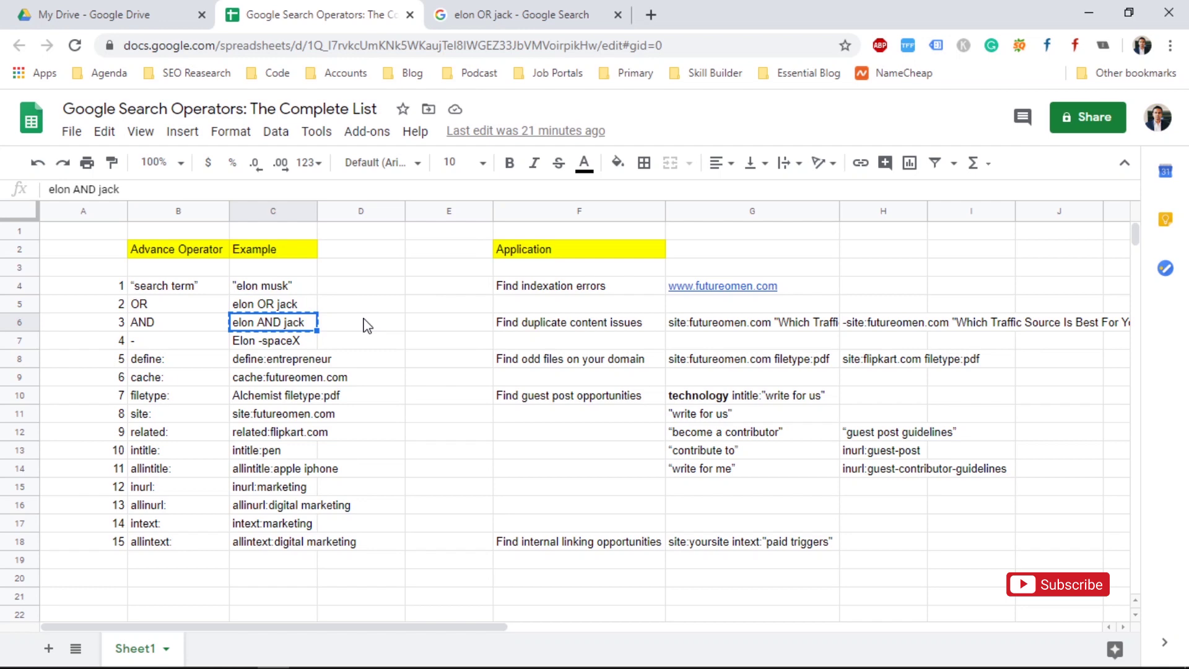
# - Replace the Google query with elon AND jack, run the search and review the results
pyautogui.click(505, 12)
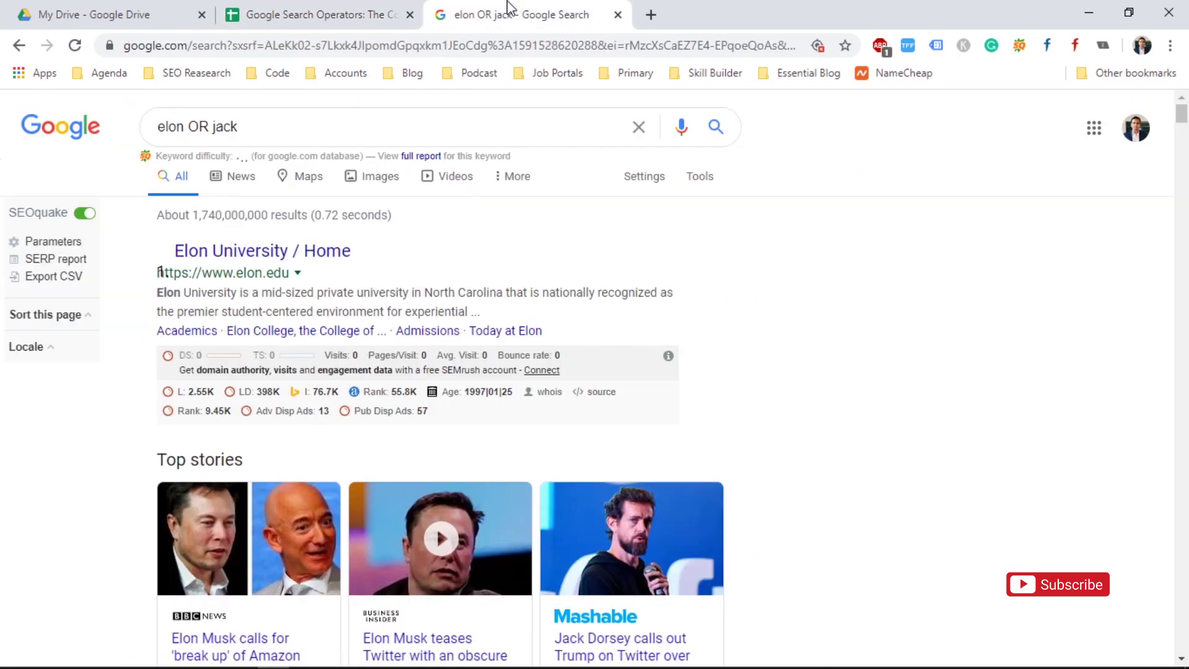
pyautogui.tripleClick(313, 124)
pyautogui.hotkey('ctrl', 'v')
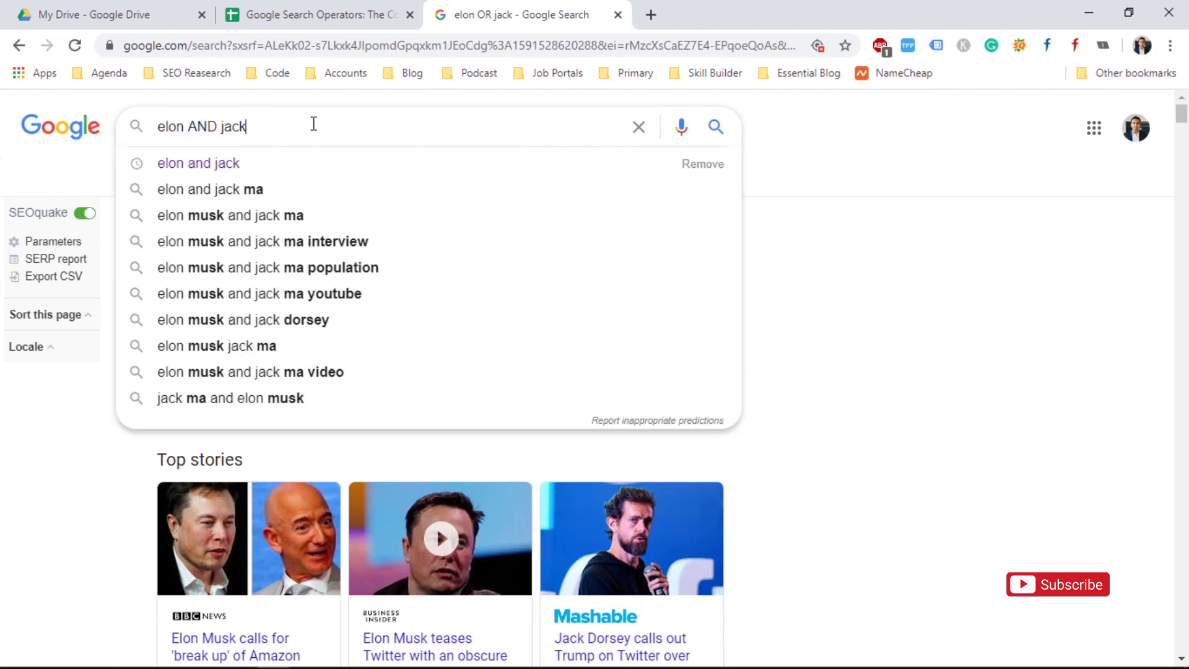
pyautogui.press('Return')
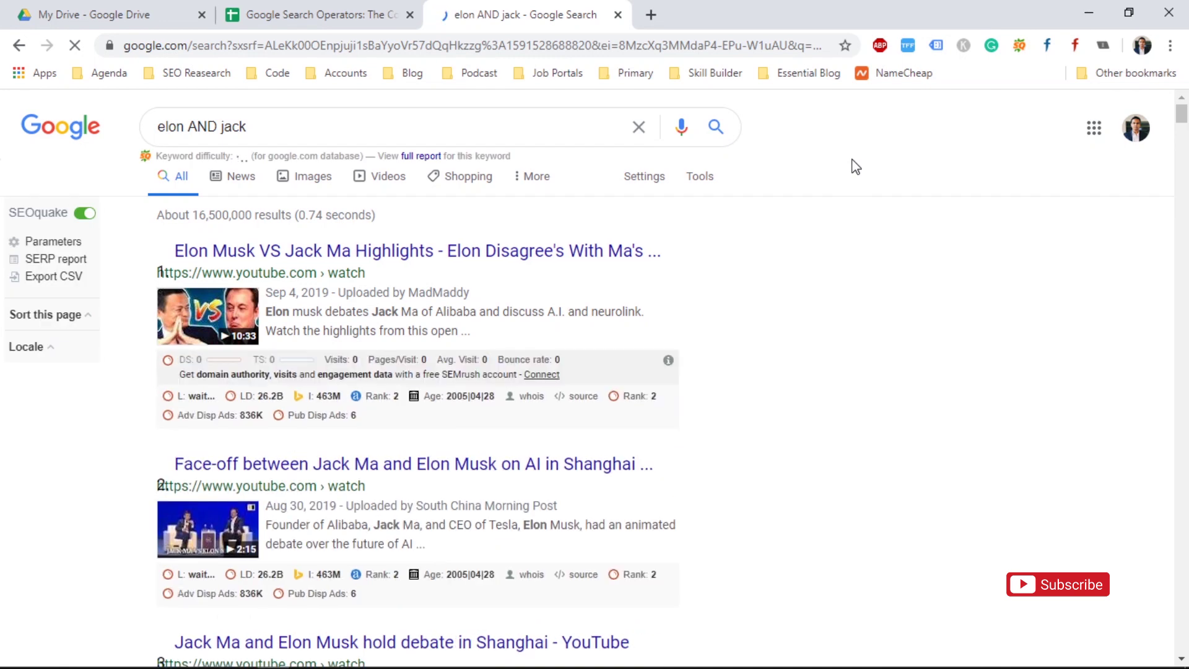
pyautogui.scroll(-2, 852, 148)
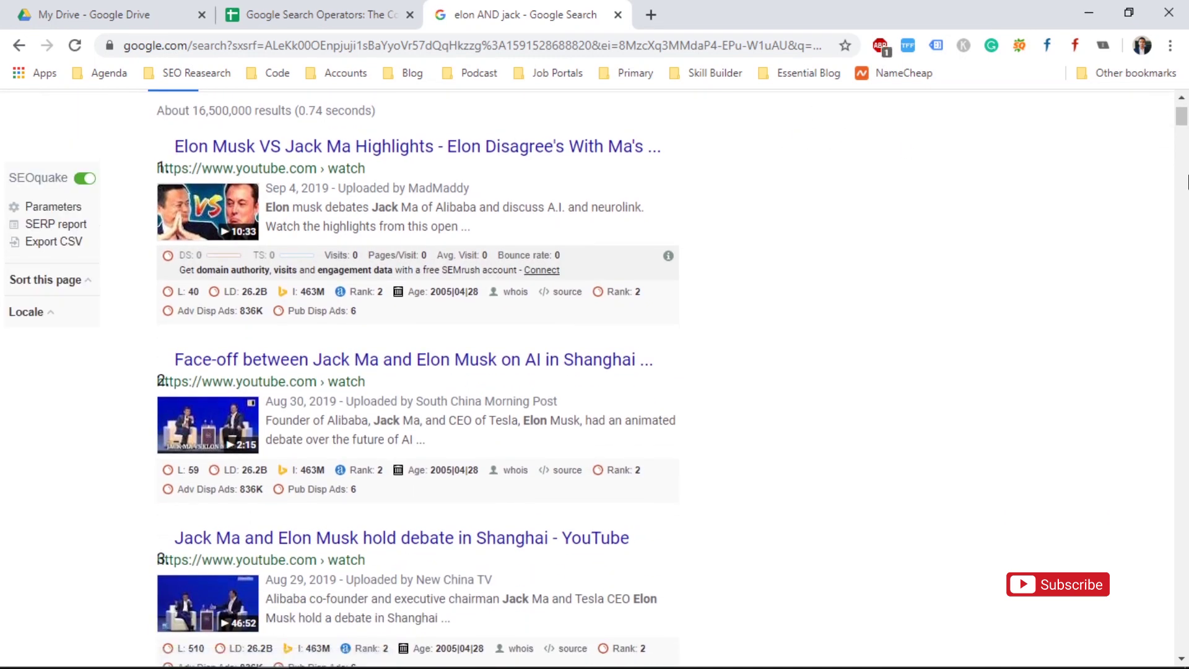
pyautogui.scroll(1, 1182, 103)
pyautogui.scroll(1, 1182, 103)
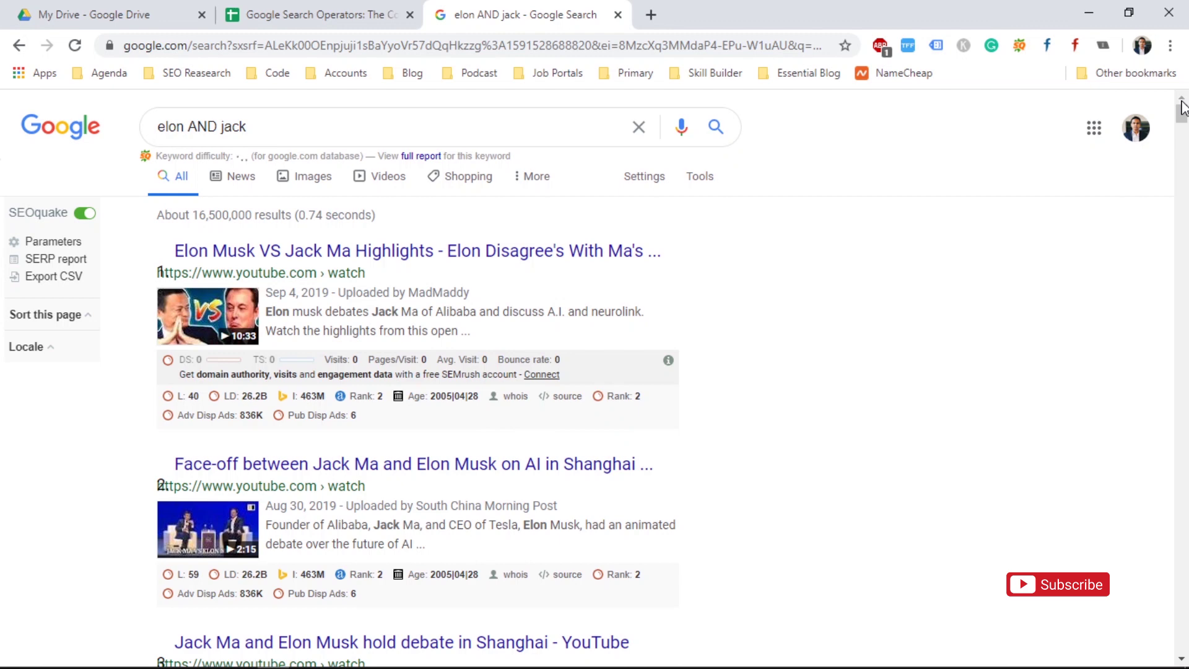
# - Return to the spreadsheet and select the minus operator's example, Elon -spaceX
pyautogui.click(339, 9)
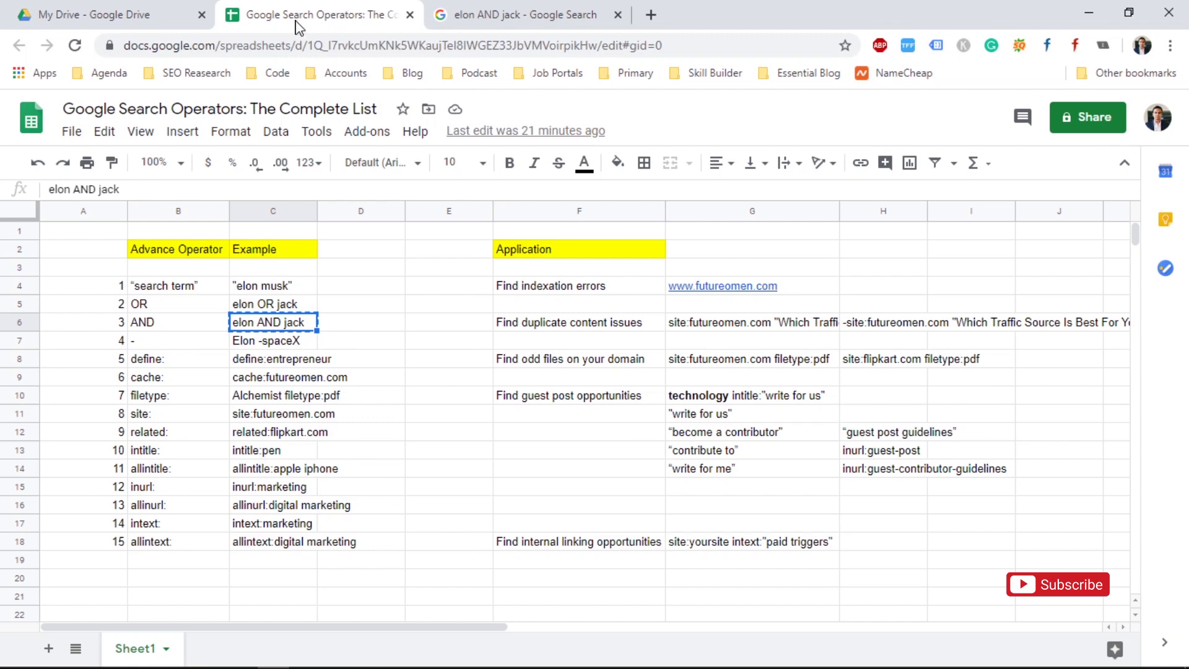
pyautogui.click(291, 341)
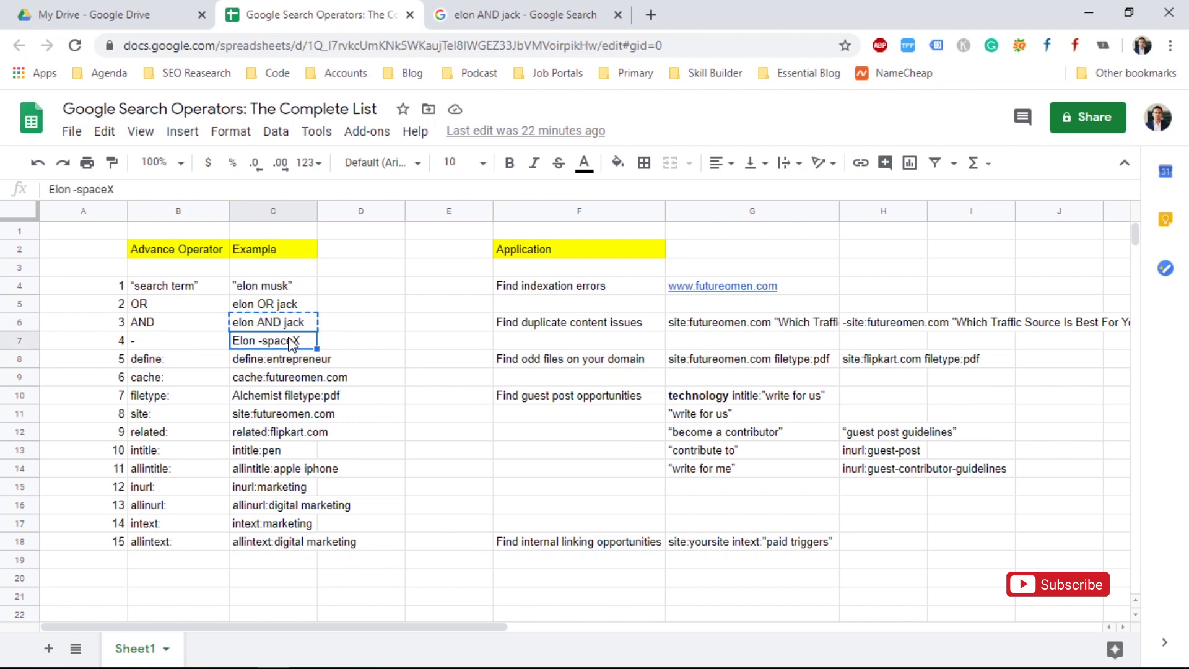
pyautogui.press('Left')
pyautogui.press('Left')
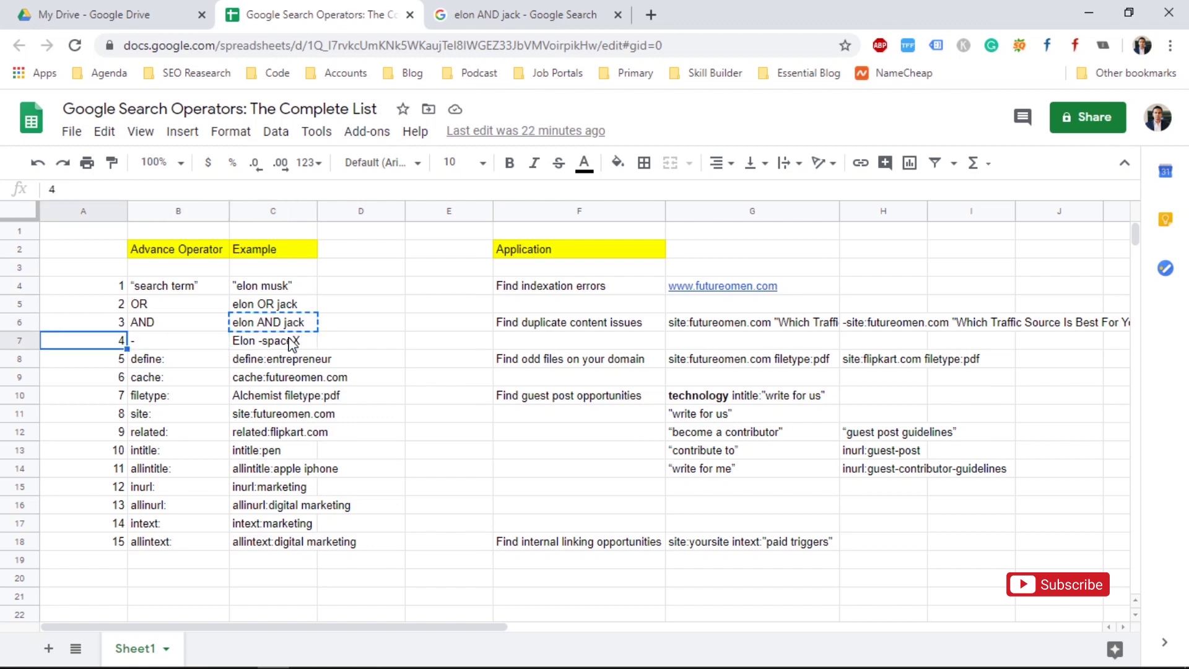
pyautogui.press('Right')
pyautogui.press('Right')
pyautogui.press('Left')
pyautogui.press('Right')
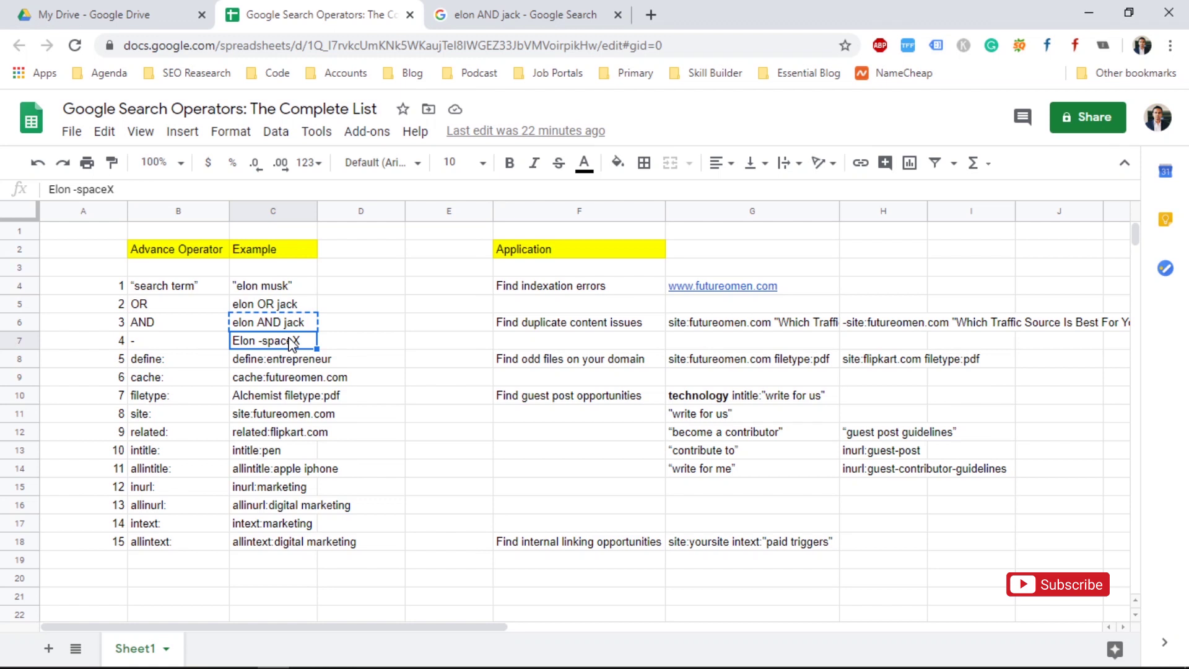
pyautogui.press('Left')
pyautogui.press('Right')
pyautogui.press('Left')
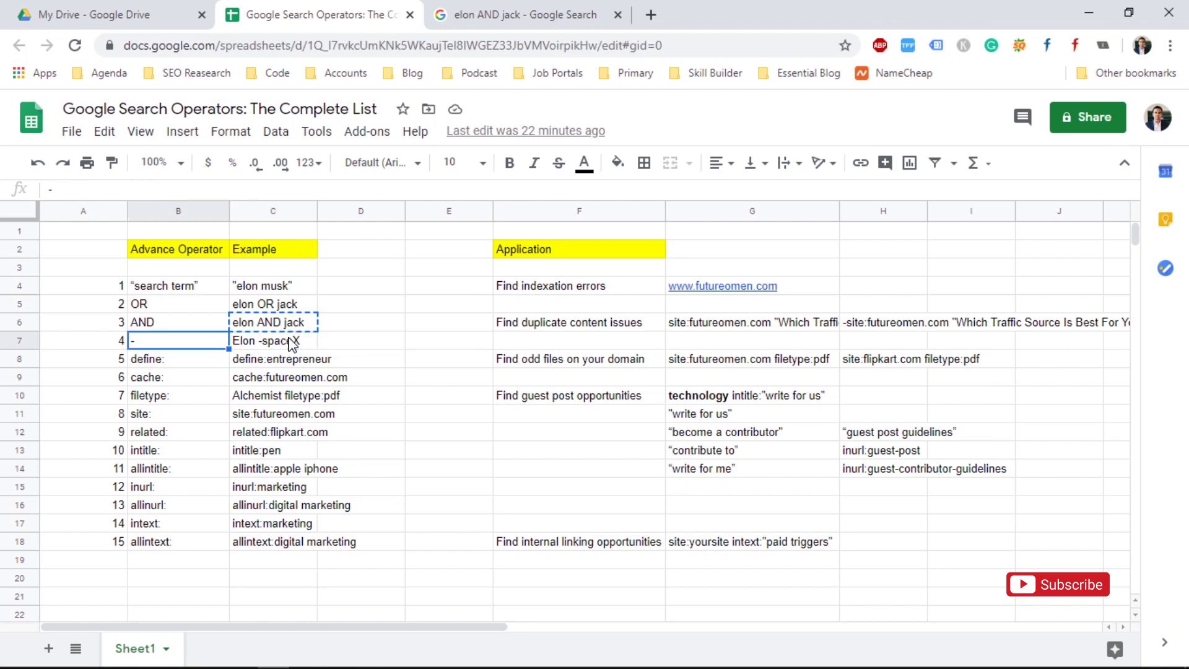
pyautogui.press('Right')
pyautogui.press('Left')
pyautogui.press('Left')
pyautogui.press('Right')
pyautogui.press('Right')
pyautogui.press('Left')
pyautogui.press('Right')
pyautogui.press('Right')
pyautogui.press('Left')
pyautogui.press('Left')
pyautogui.press('Right')
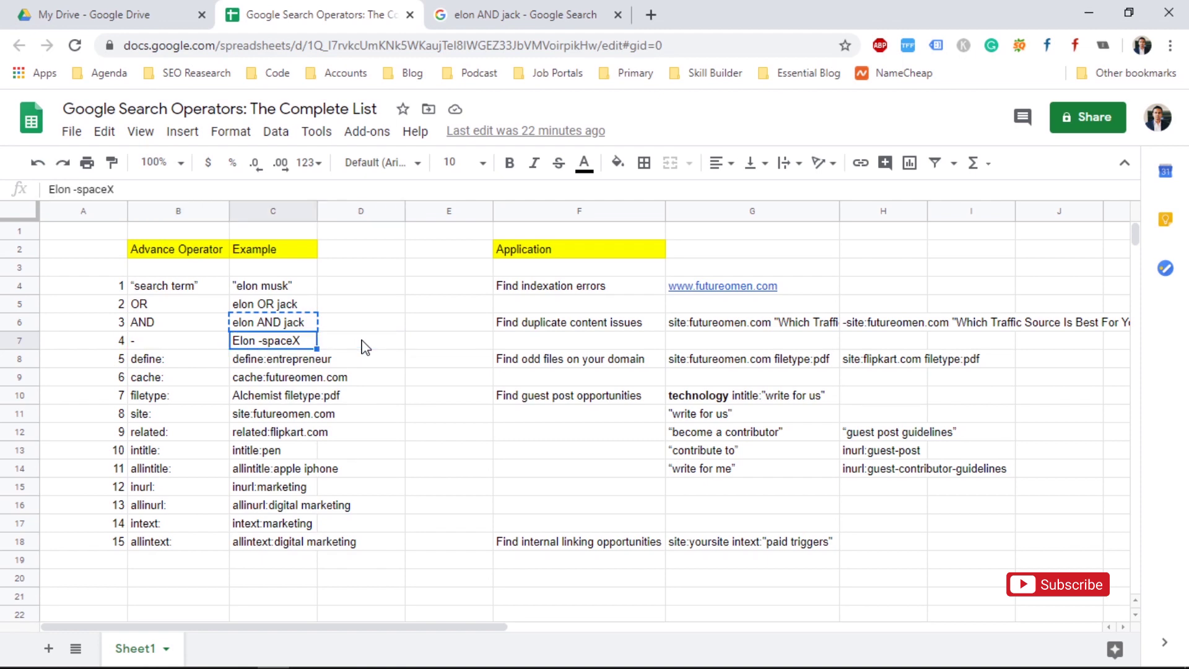
pyautogui.press('Down')
pyautogui.press('Up')
# - Copy the minus operator's example and put it in place of the current Google query
pyautogui.hotkey('ctrl', 'c')
pyautogui.click(574, 14)
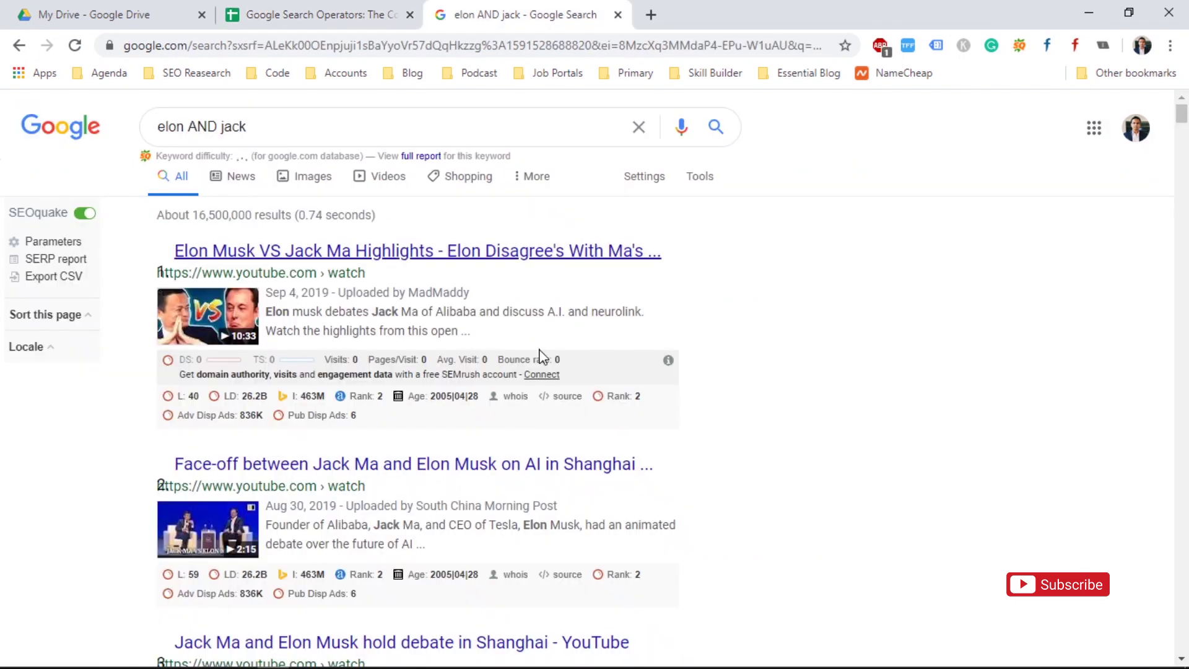
pyautogui.tripleClick(304, 123)
pyautogui.hotkey('ctrl', 'v')
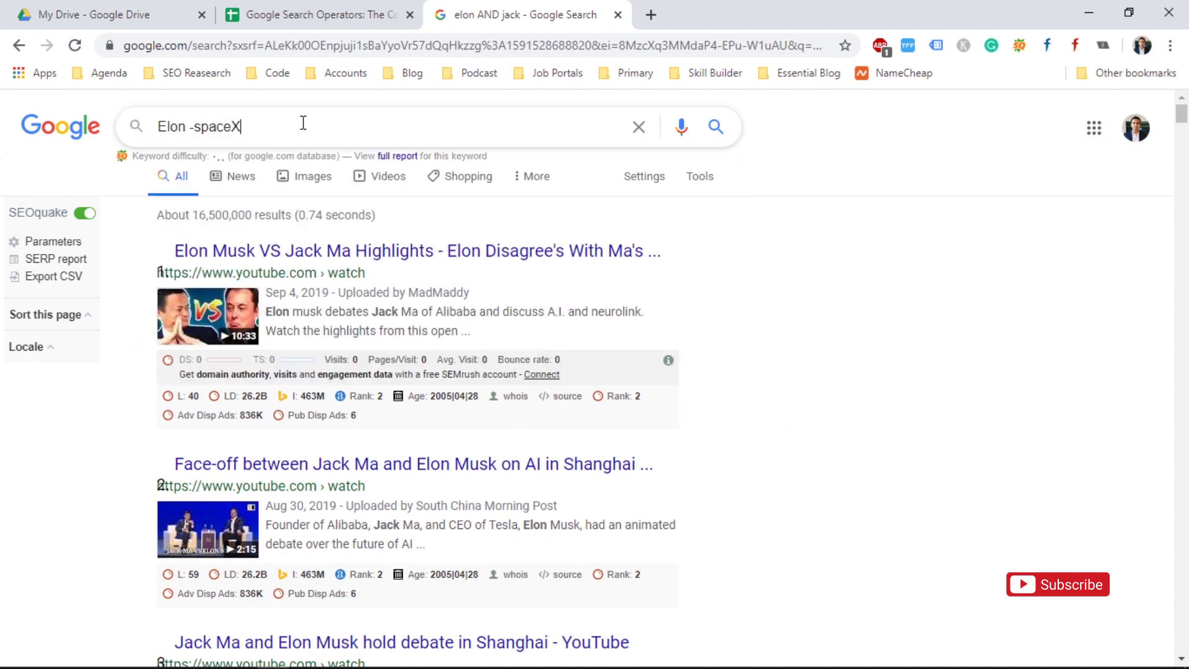
# - Insert Musk and a closing quotation mark after Elon in the search query
pyautogui.press('Left')
pyautogui.press('Left')
pyautogui.press('Left')
pyautogui.press('Left')
pyautogui.press('Left')
pyautogui.press('Left')
pyautogui.press('Left')
pyautogui.write('MUs')
pyautogui.press('BackSpace')
pyautogui.press('BackSpace')
pyautogui.write('usk"')
pyautogui.press('Left')
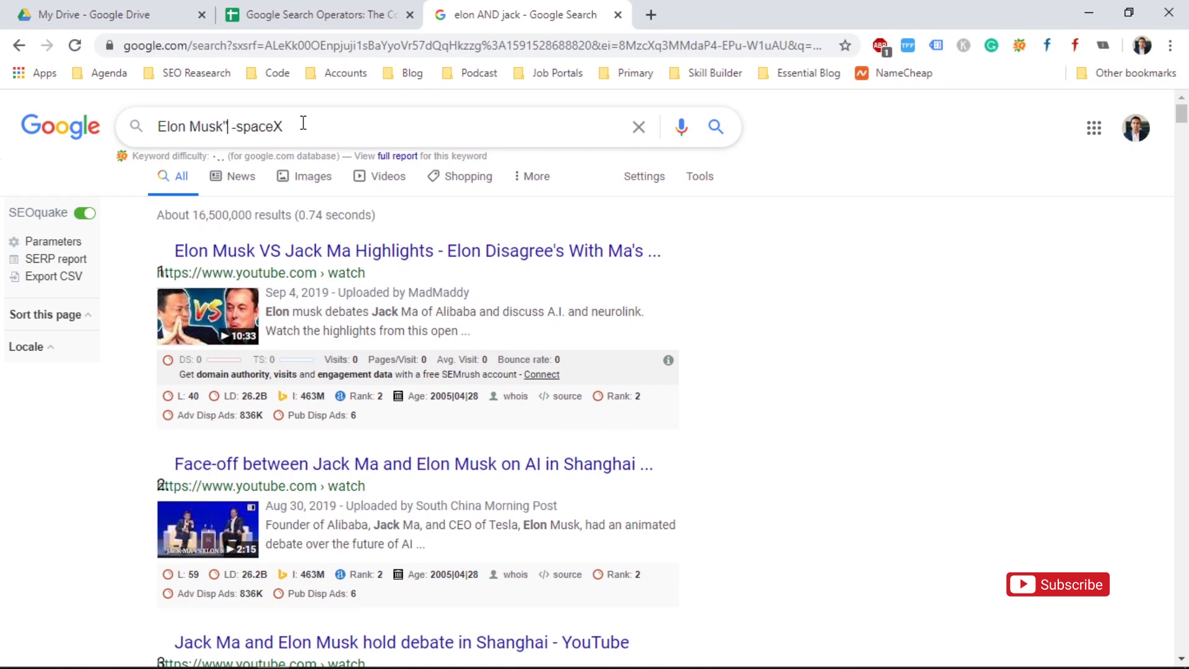
# - Add the opening quotation mark before Elon so that the query reads "Elon Musk" -spaceX
pyautogui.press('Left')
pyautogui.press('Left')
pyautogui.press('Left')
pyautogui.press('Left')
pyautogui.press('Left')
pyautogui.press('Left')
pyautogui.press('Left')
pyautogui.press('Left')
pyautogui.press('Left')
pyautogui.write('"')
pyautogui.click(310, 124)
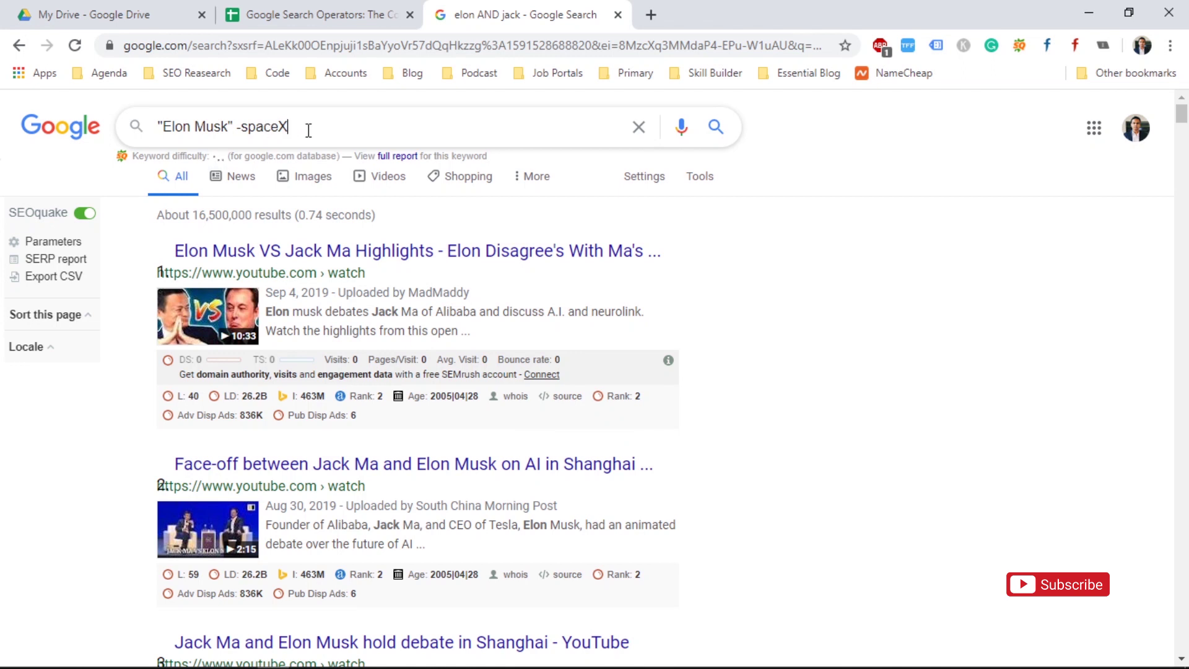
# - Run the search for "Elon Musk" -spaceX and review the results
pyautogui.press('Return')
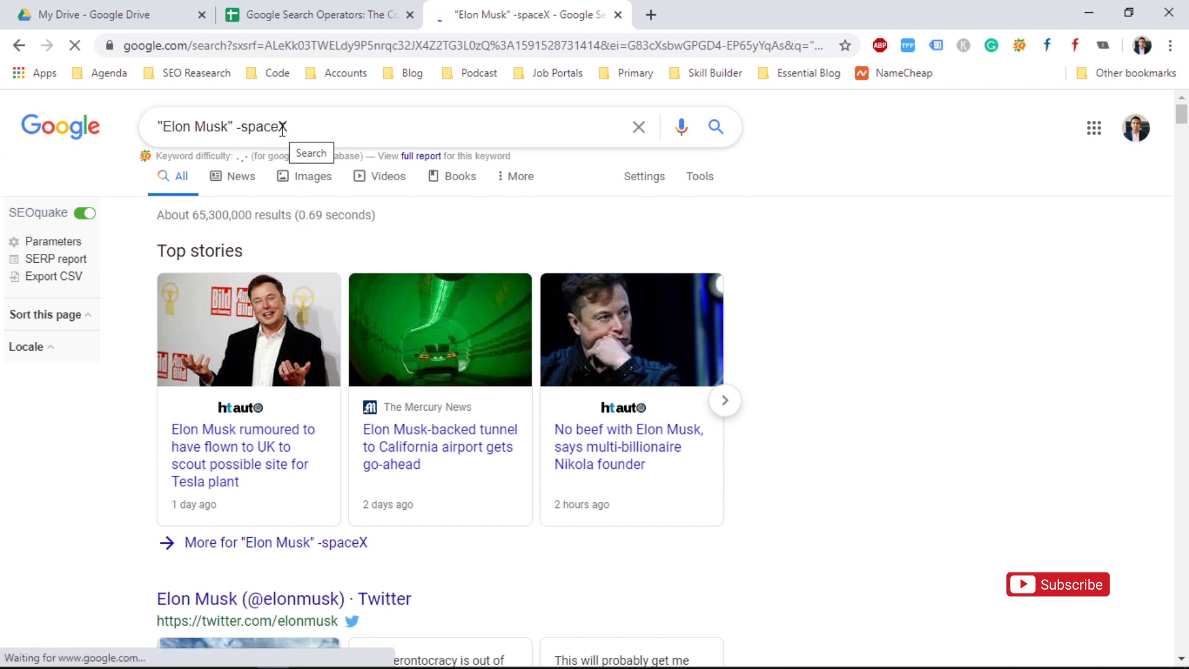
pyautogui.click(244, 126)
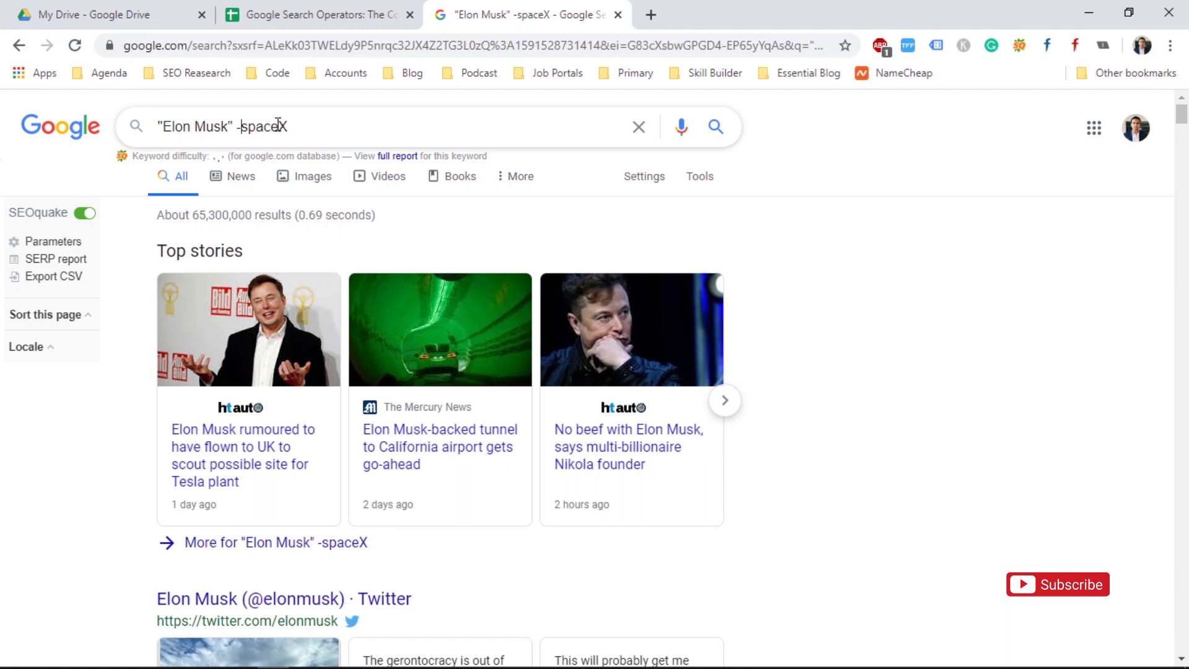
pyautogui.click(826, 163)
pyautogui.scroll(-15, 826, 162)
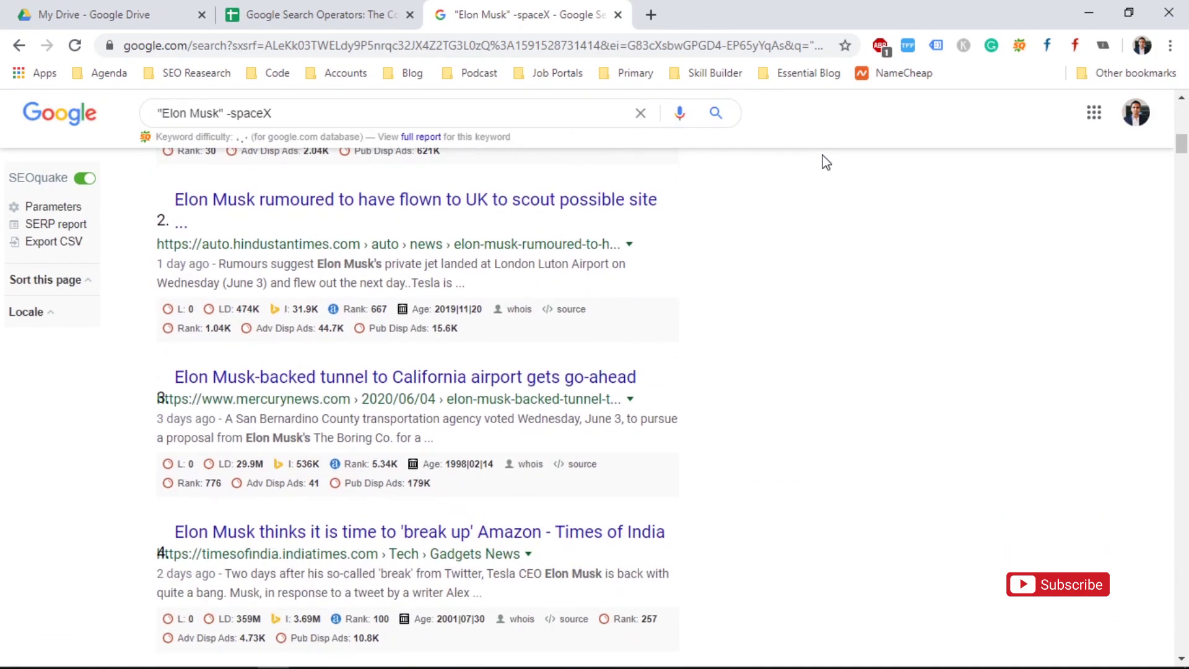
pyautogui.scroll(10, 827, 162)
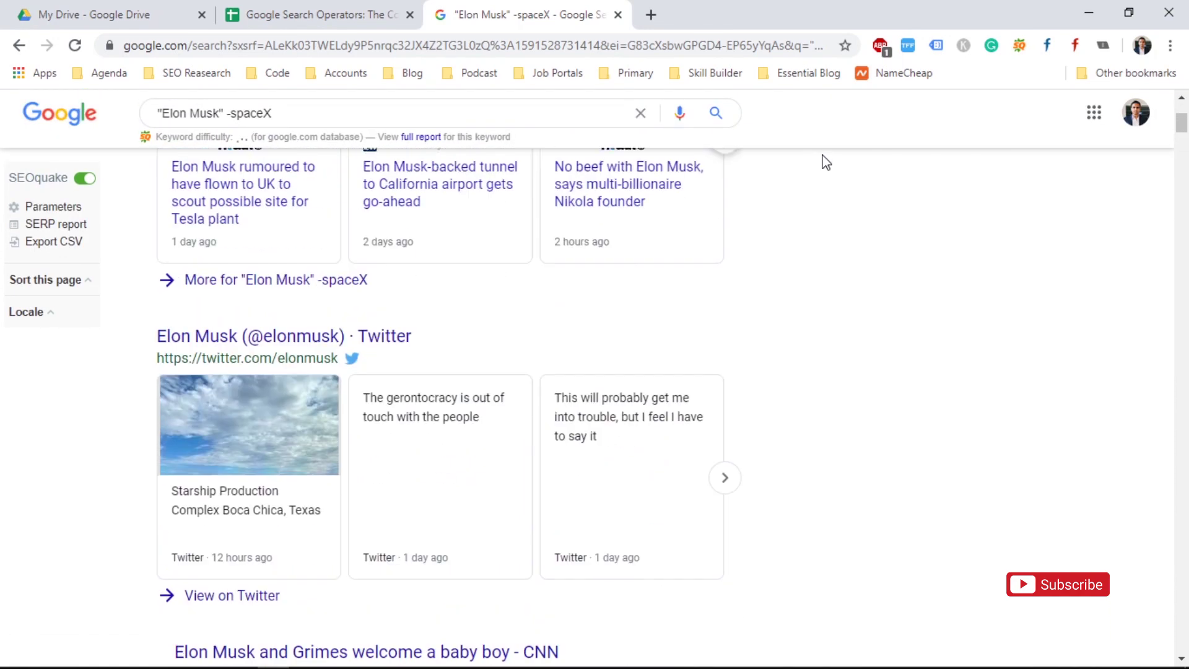
pyautogui.scroll(4, 826, 162)
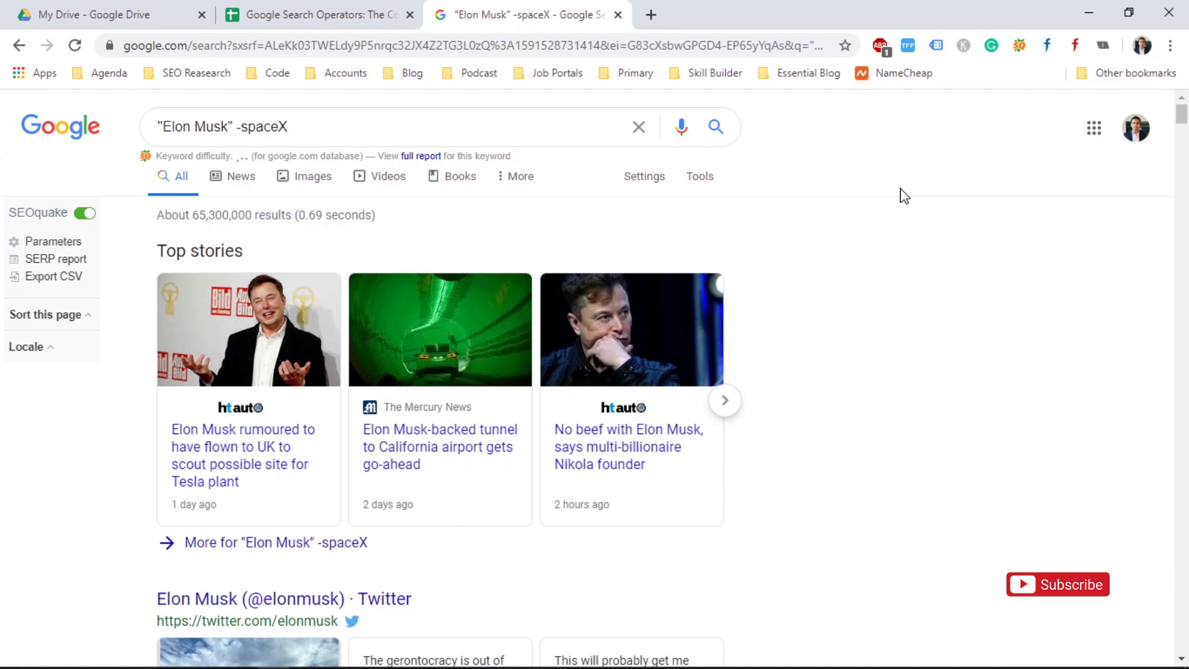
# - Remove the -spaceX exclusion from the search query
pyautogui.click(333, 123)
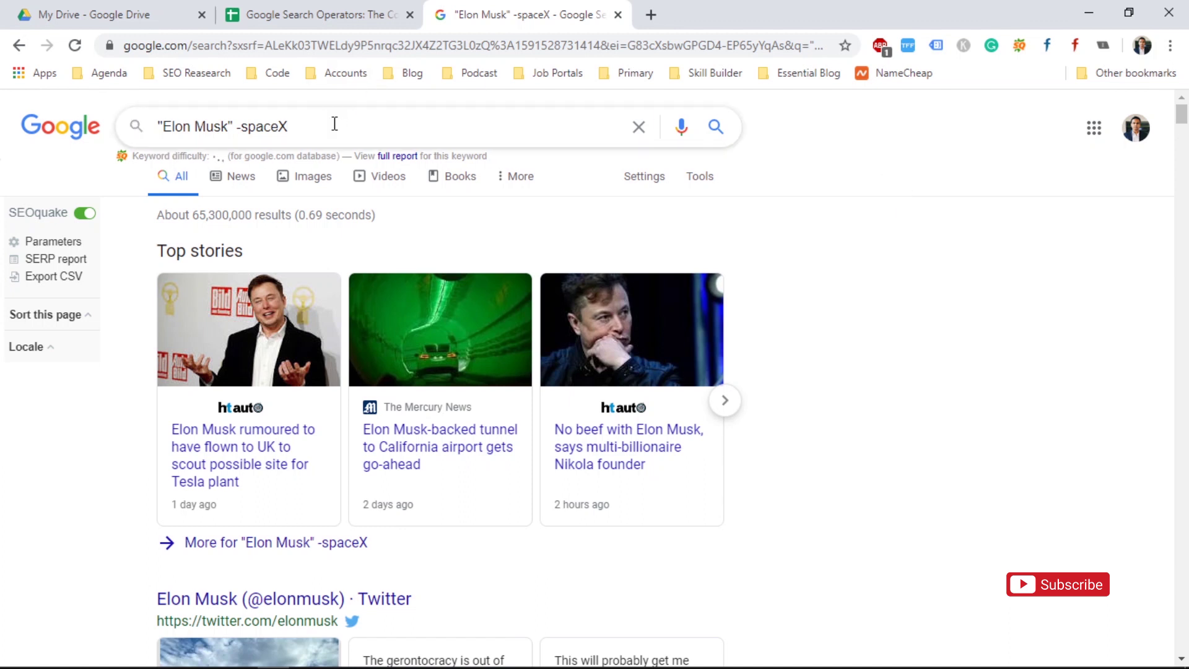
pyautogui.press('BackSpace')
pyautogui.press('BackSpace')
pyautogui.press('BackSpace')
pyautogui.press('BackSpace')
pyautogui.press('BackSpace')
pyautogui.press('BackSpace')
pyautogui.press('BackSpace')
pyautogui.press('BackSpace')
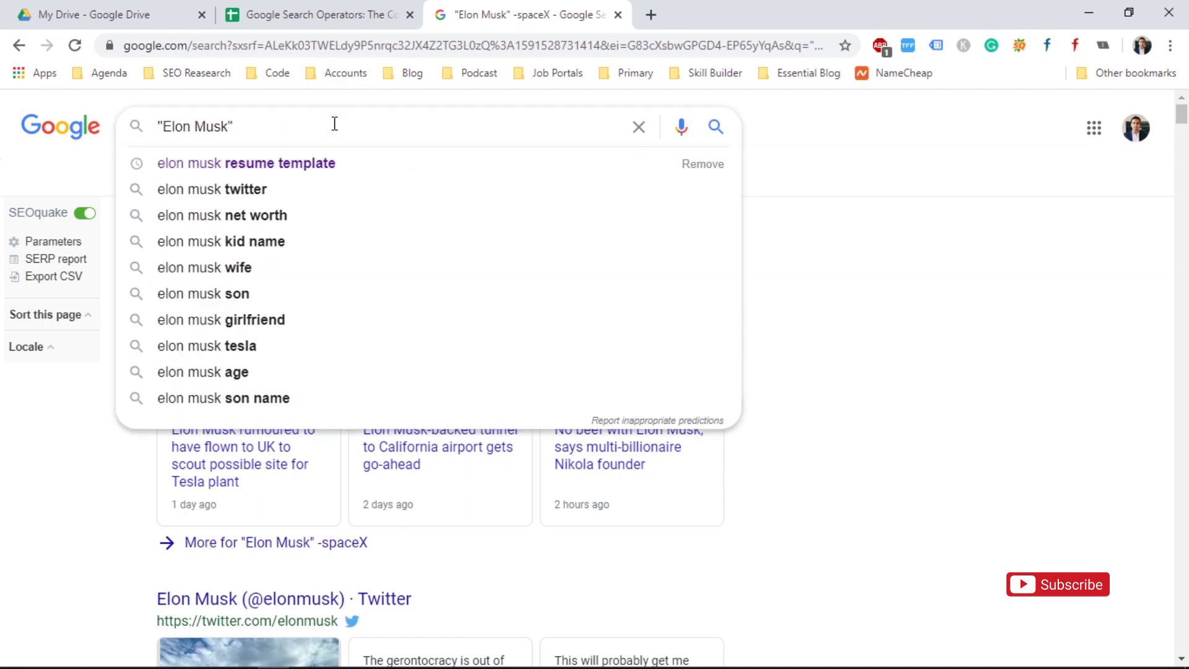
# - Strip both quotation marks from the query and search for plain Elon Musk
pyautogui.press('BackSpace')
pyautogui.hotkey('ctrl', 'Left')
pyautogui.hotkey('ctrl', 'Left')
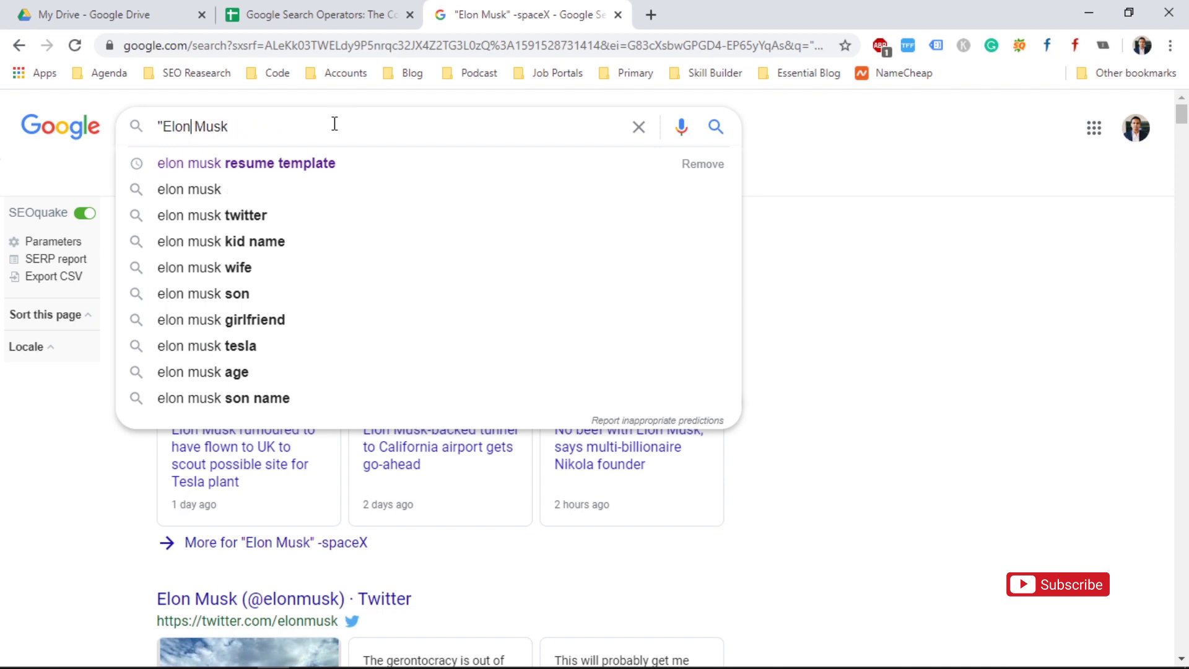
pyautogui.press('BackSpace')
pyautogui.press('Return')
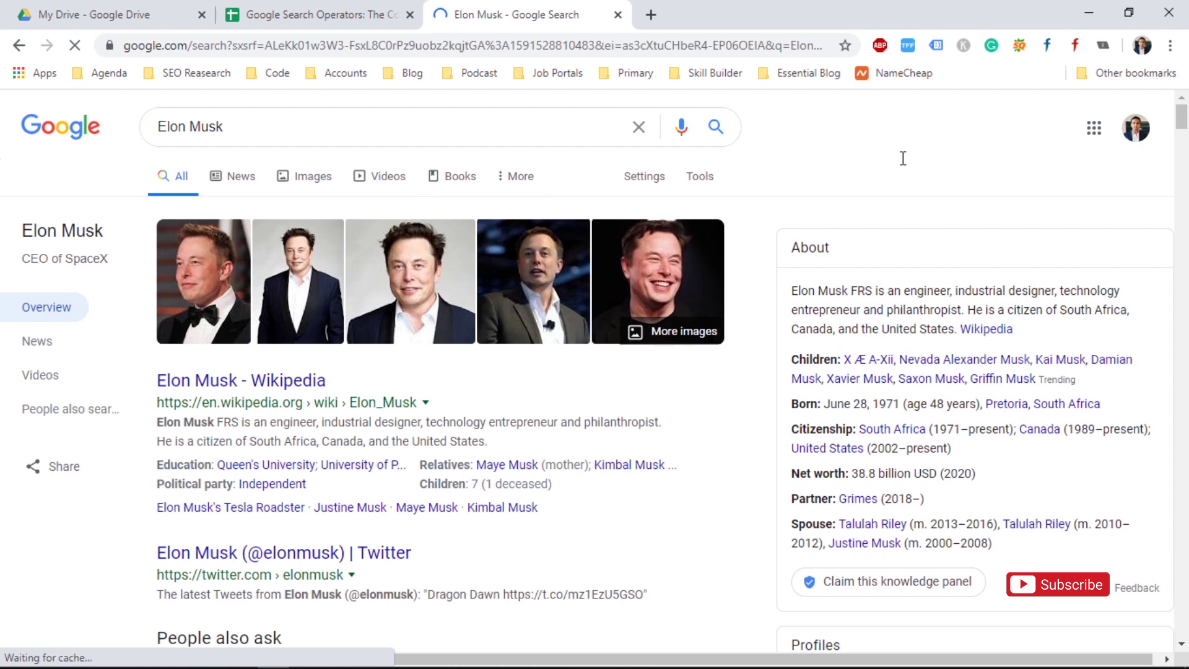
# - Examine the unrestricted Elon Musk results, including the top stories and knowledge panel, for SpaceX mentions
pyautogui.scroll(-6, 903, 158)
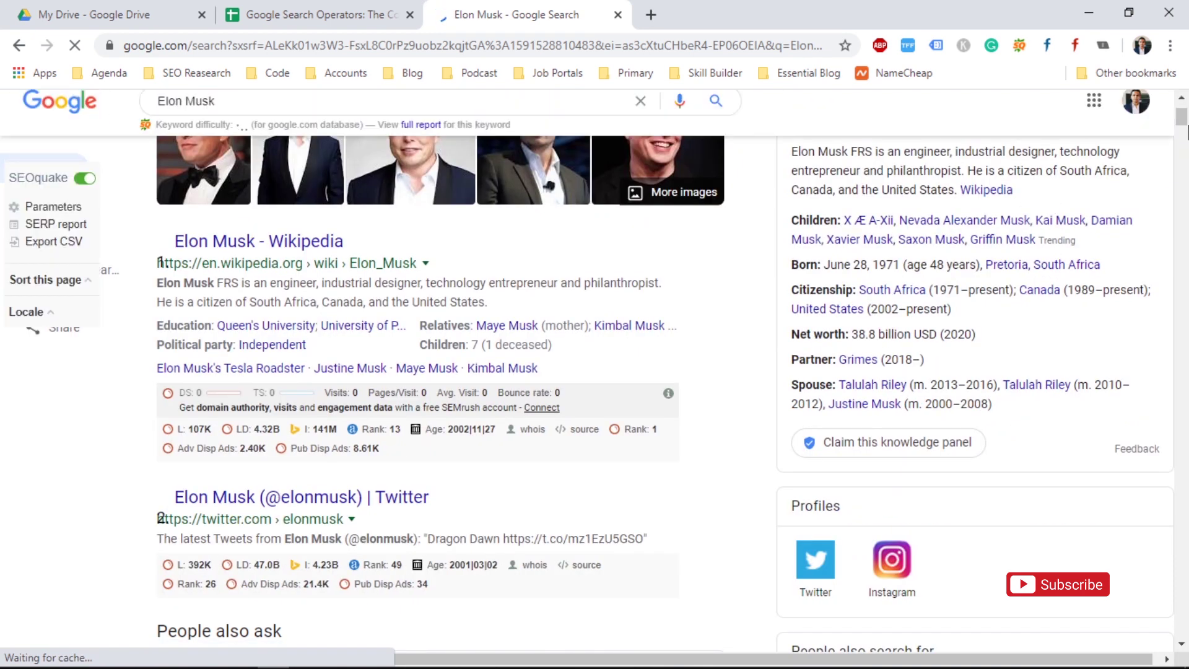
pyautogui.scroll(-6, 1186, 136)
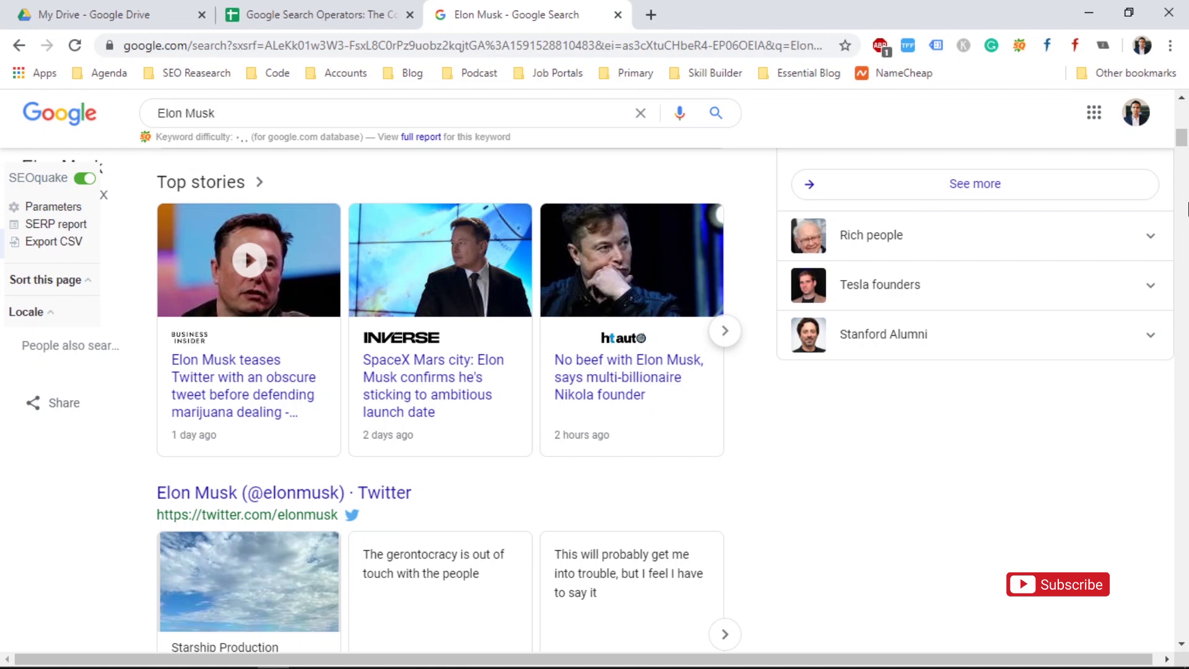
pyautogui.click(1183, 119)
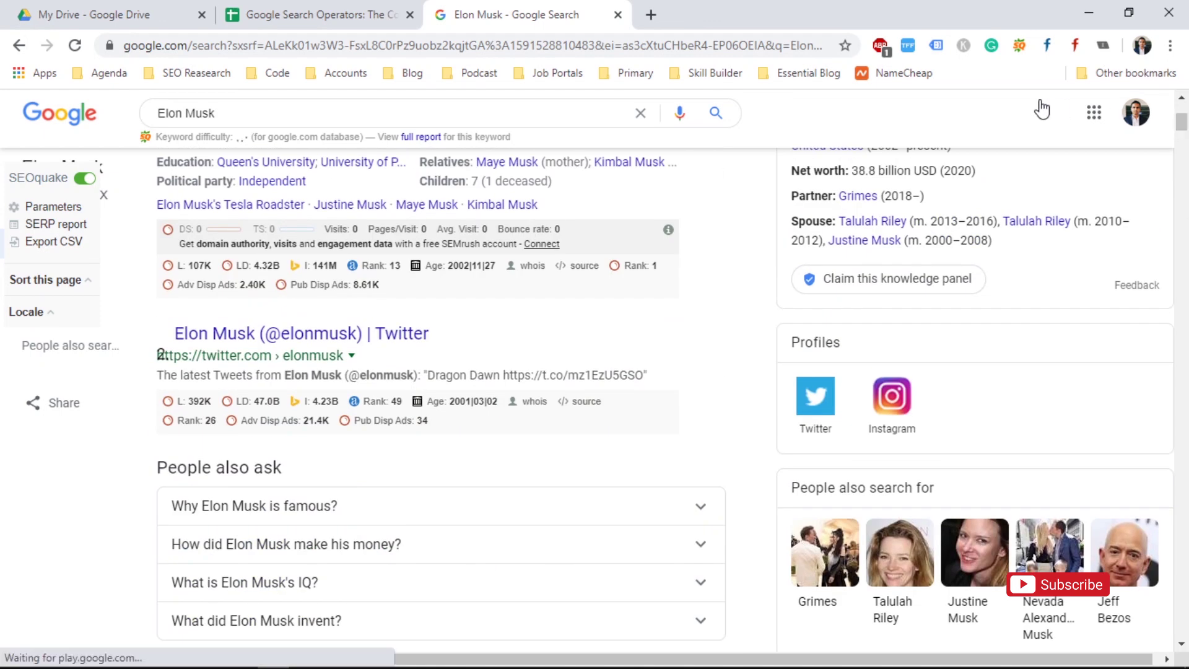
pyautogui.click(1181, 104)
pyautogui.click(1182, 104)
pyautogui.click(1182, 104)
pyautogui.click(1182, 104)
pyautogui.click(1182, 104)
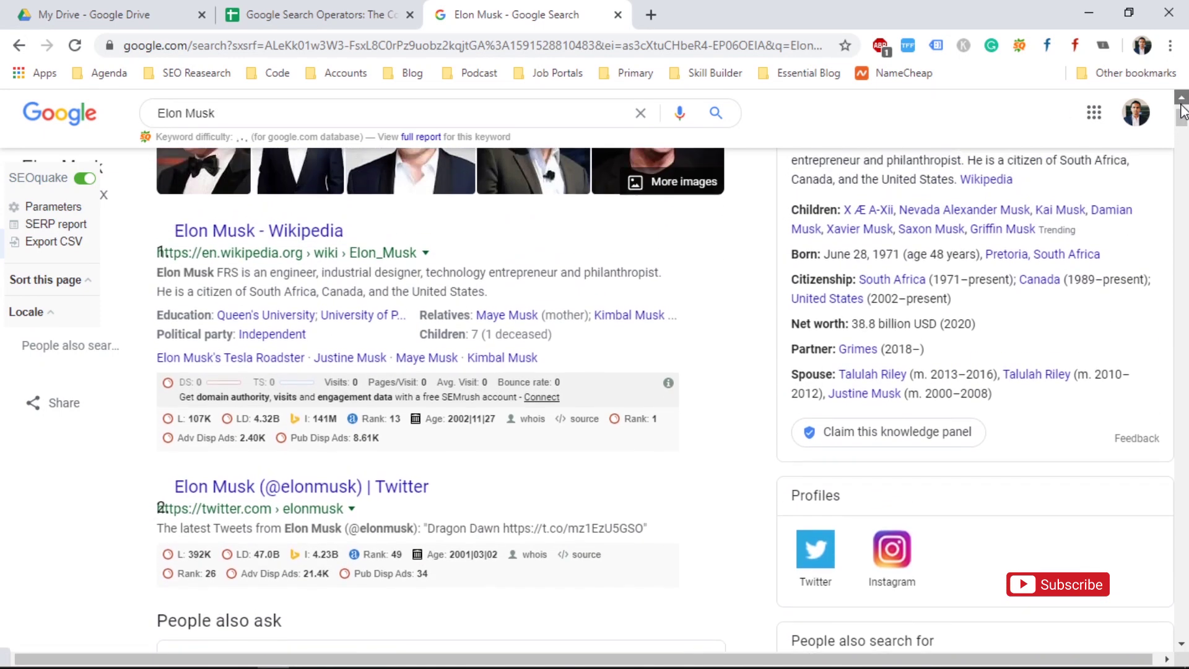
pyautogui.click(1182, 104)
pyautogui.click(1181, 104)
pyautogui.click(1182, 104)
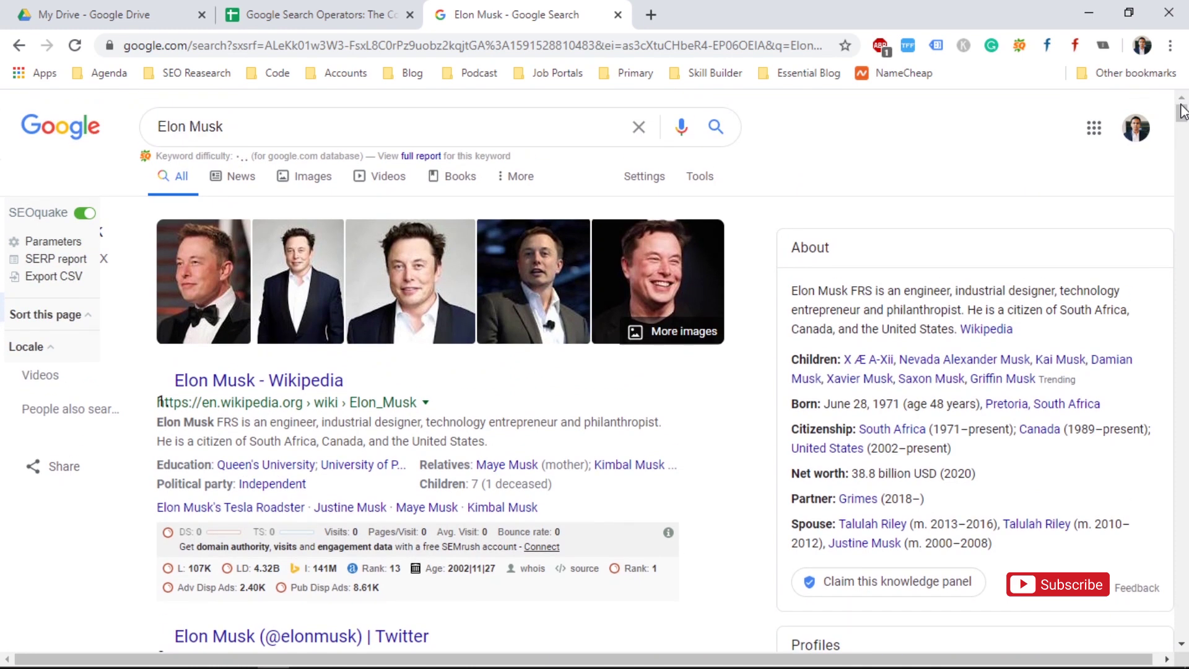
# - Return to the search operators spreadsheet and copy the define: operator's example, define:entrepreneur
pyautogui.click(334, 14)
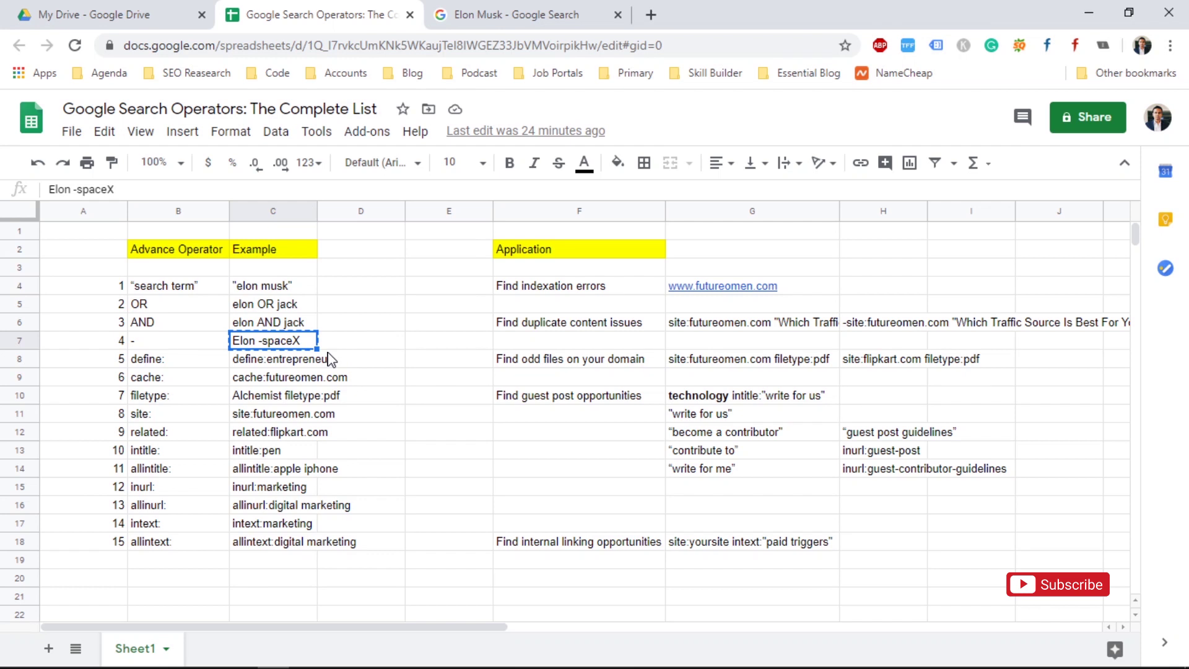
pyautogui.press('Left')
pyautogui.press('Down')
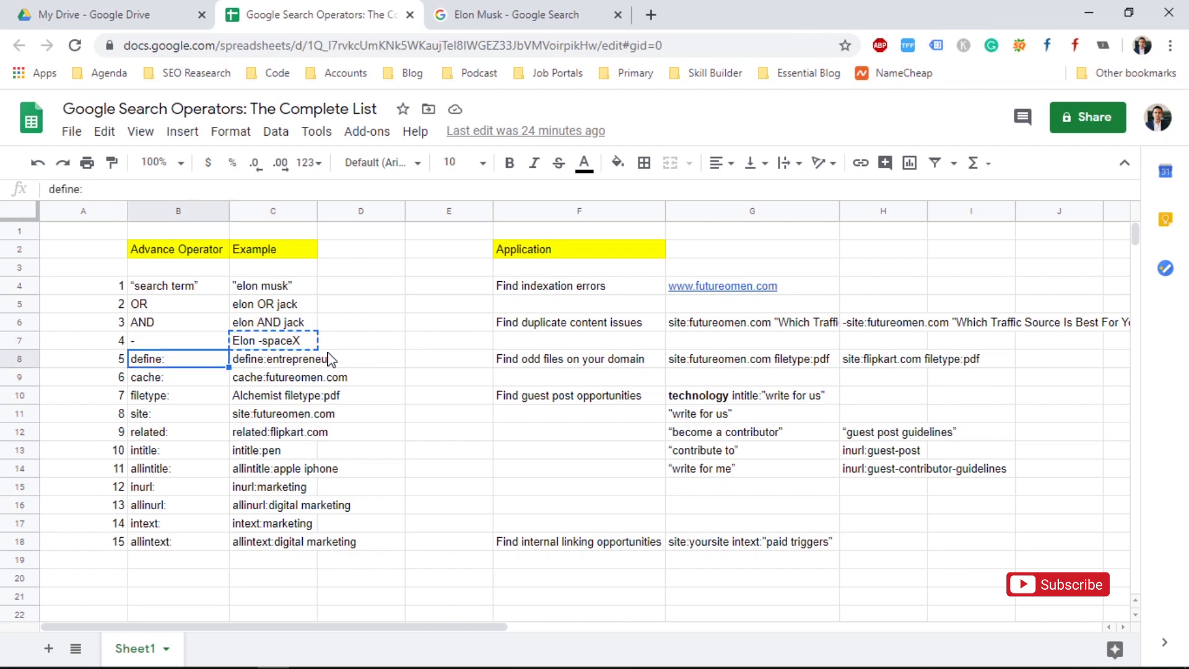
pyautogui.press('Right')
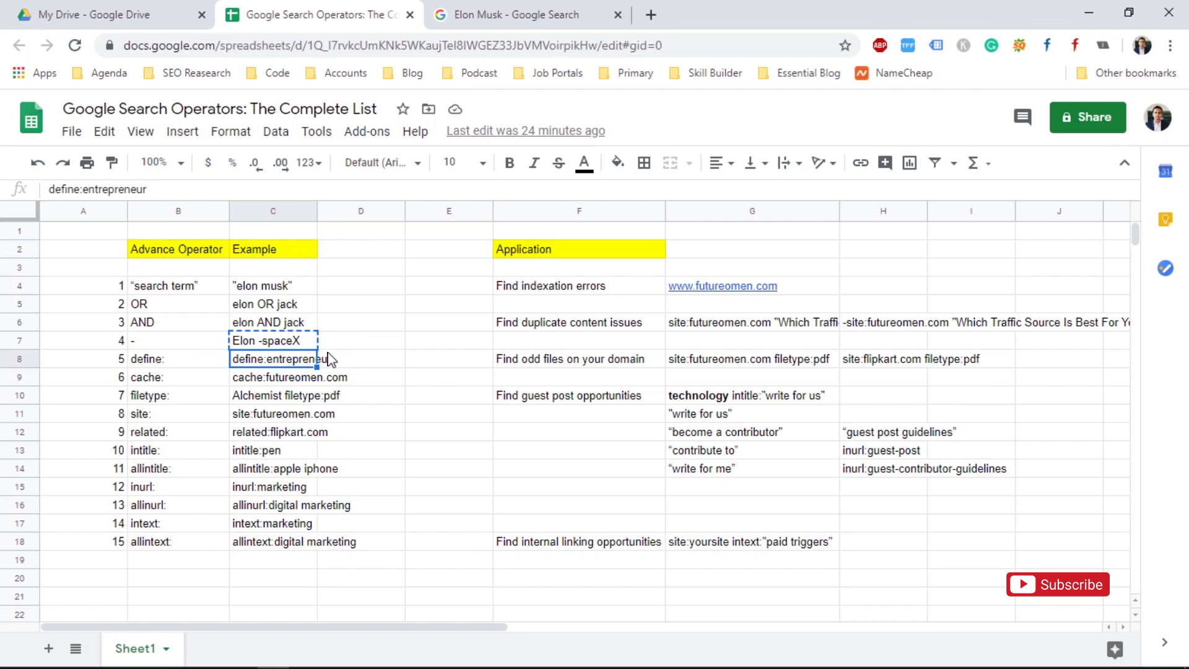
pyautogui.press('Down')
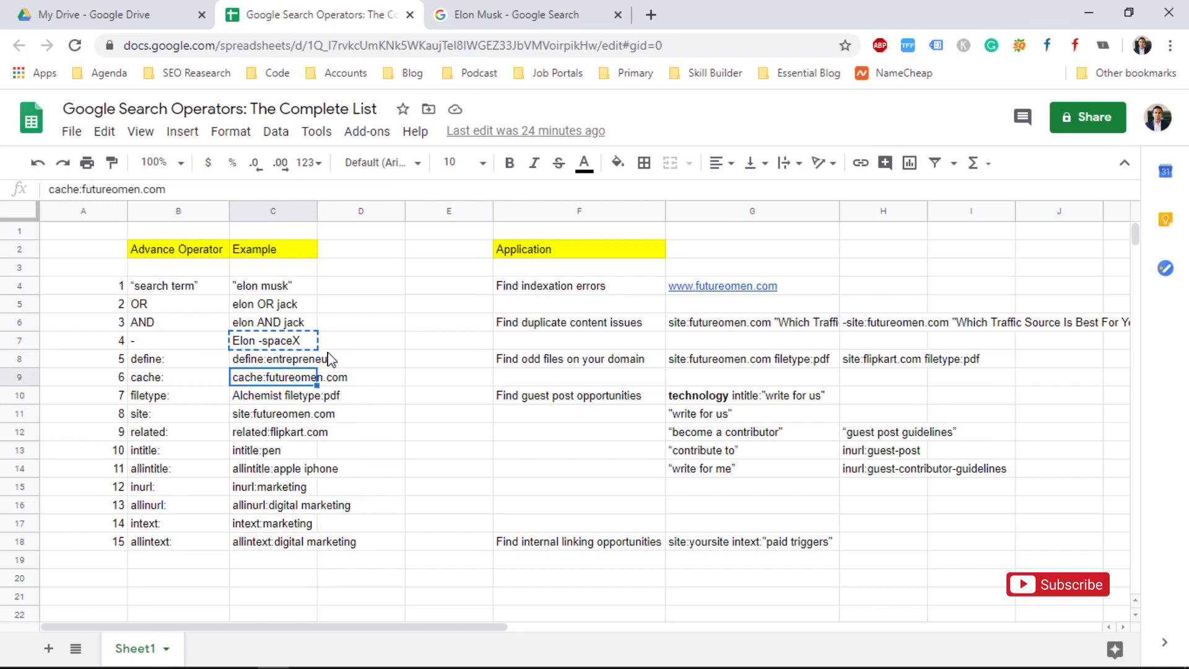
pyautogui.press('Up')
pyautogui.press('Escape')
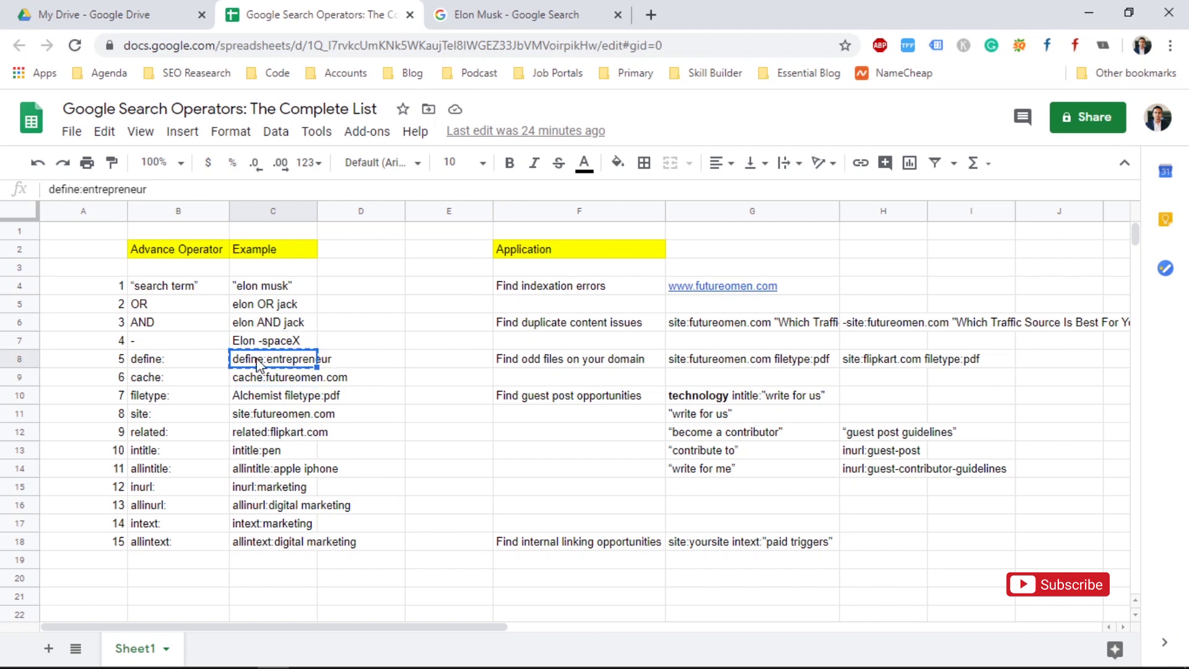
# - Replace the Google query with define:entrepreneur and run the search
pyautogui.click(544, 12)
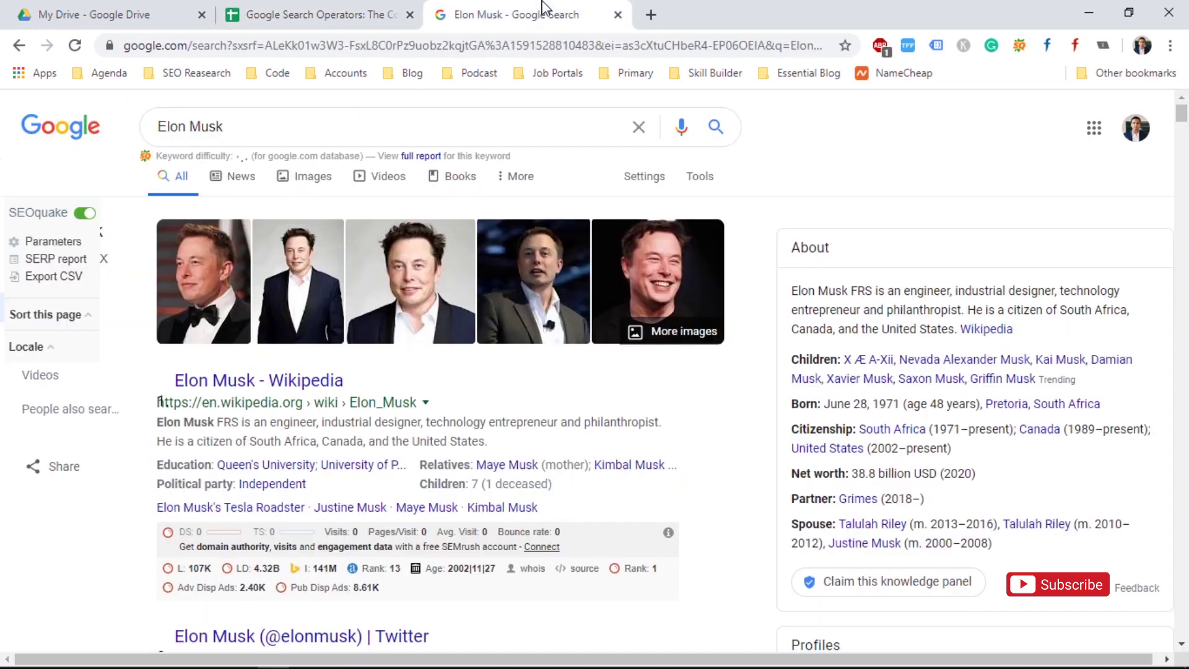
pyautogui.click(318, 134)
pyautogui.hotkey('ctrl', 'a')
pyautogui.hotkey('ctrl', 'v')
pyautogui.press('Return')
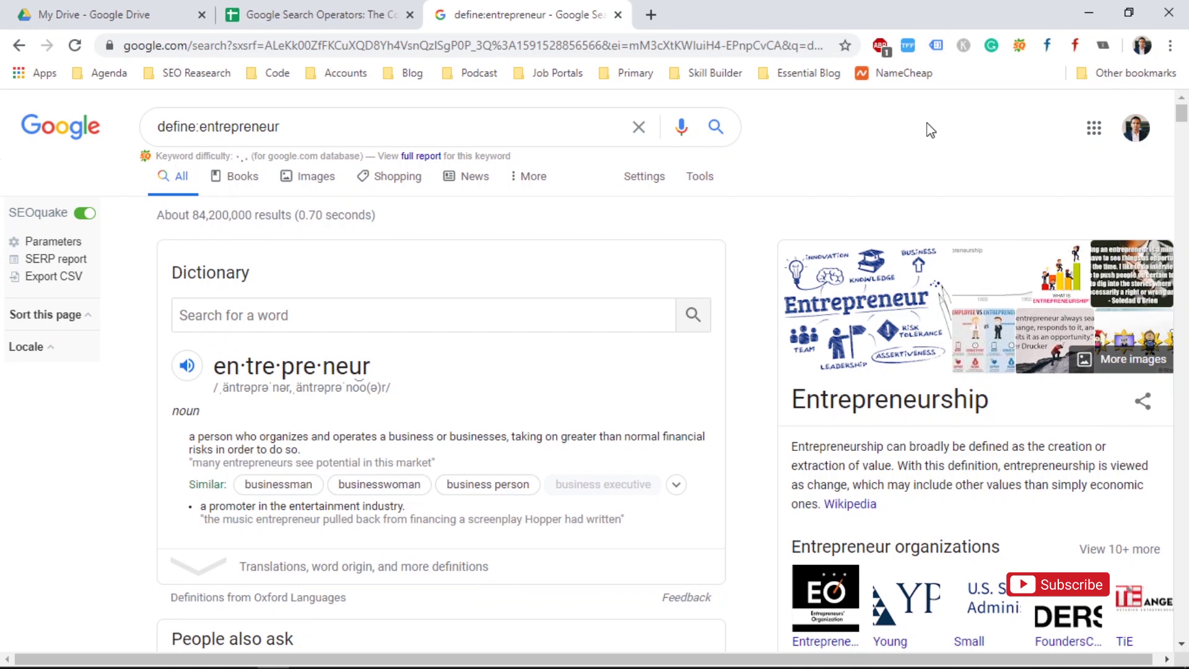
# - Return to the spreadsheet and copy the cache: operator's example, cache:futureomen.com
pyautogui.click(345, 9)
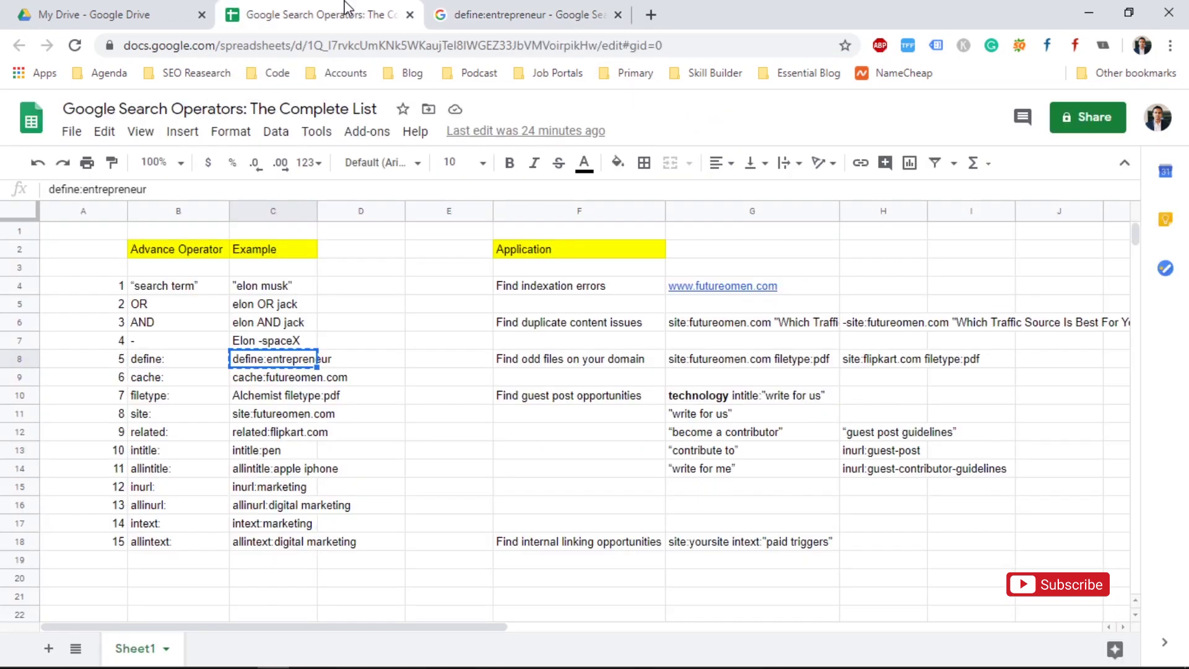
pyautogui.click(277, 381)
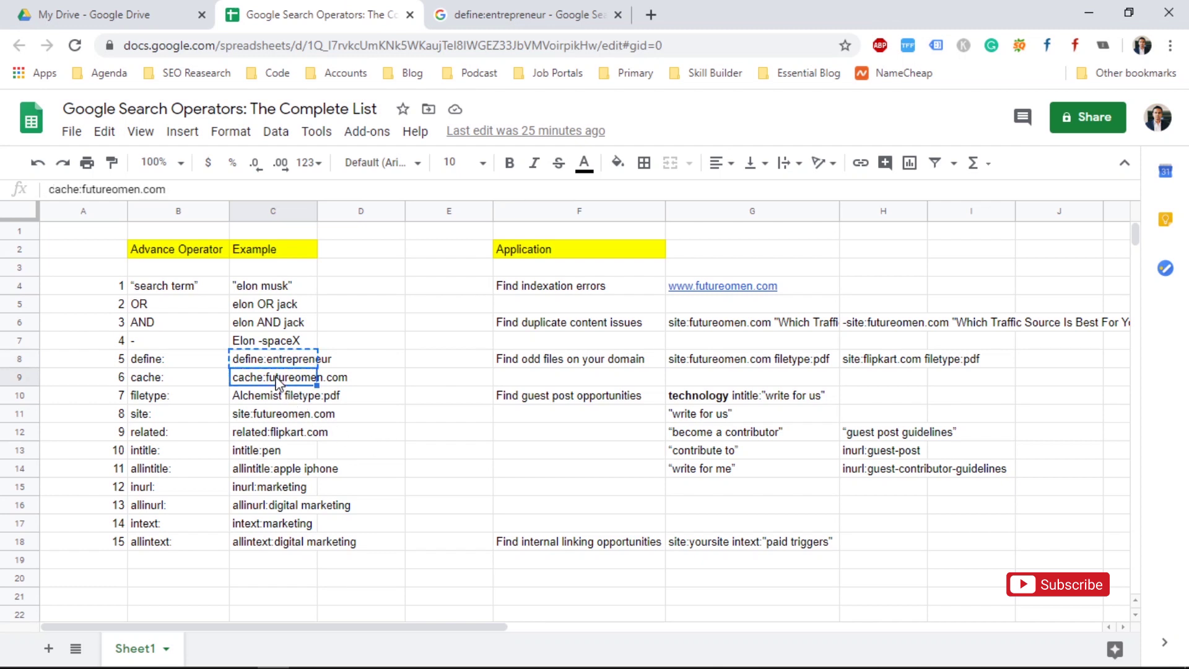
pyautogui.press('Down')
pyautogui.press('Up')
# - Replace the Google query with cache:futureomen.com and run it to open the cached page
pyautogui.click(506, 13)
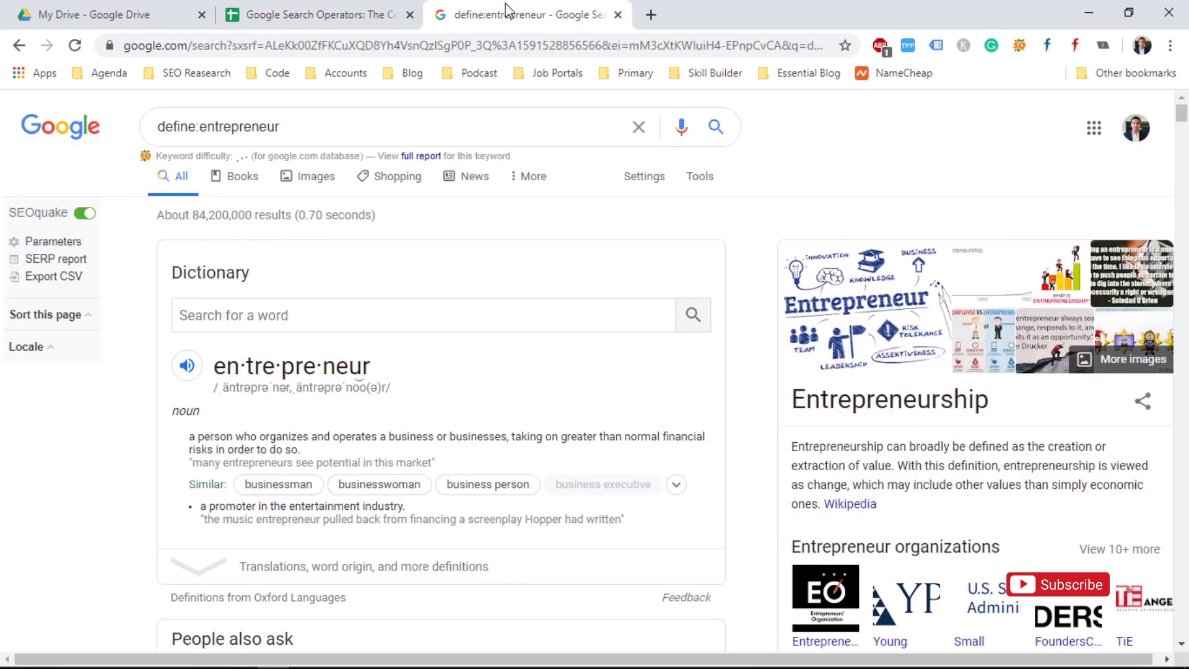
pyautogui.tripleClick(325, 124)
pyautogui.hotkey('ctrl', 'v')
pyautogui.press('Return')
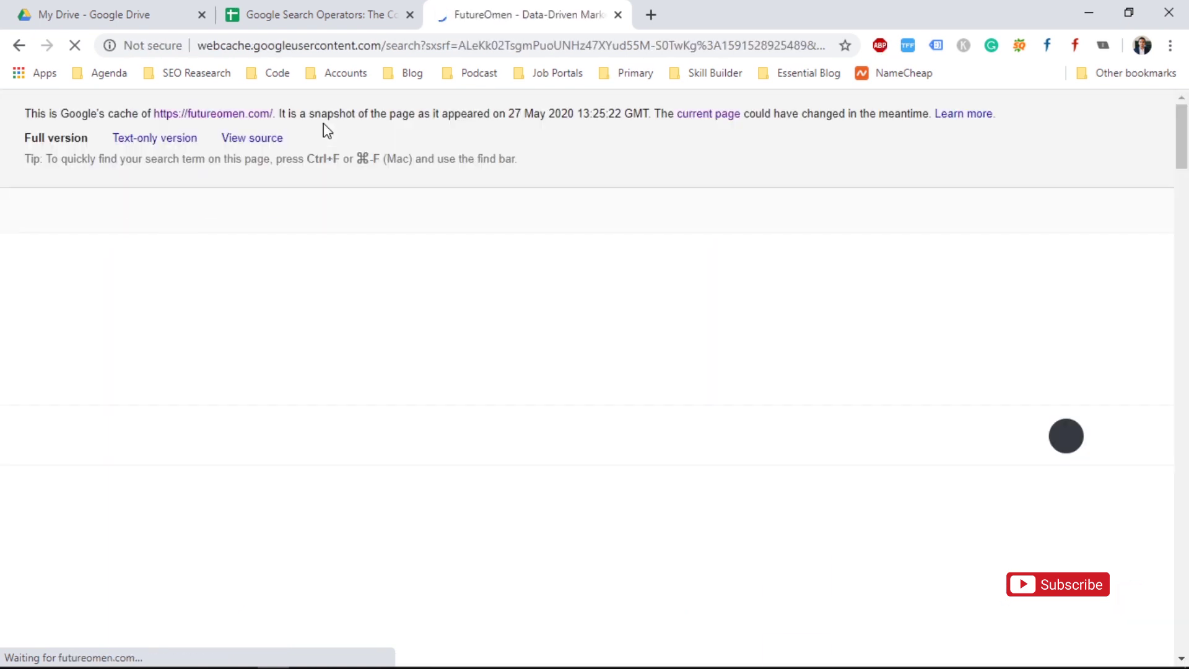
# - Run cache:futureomen.com from the address bar of a new browser tab and look over the cached page
pyautogui.click(650, 15)
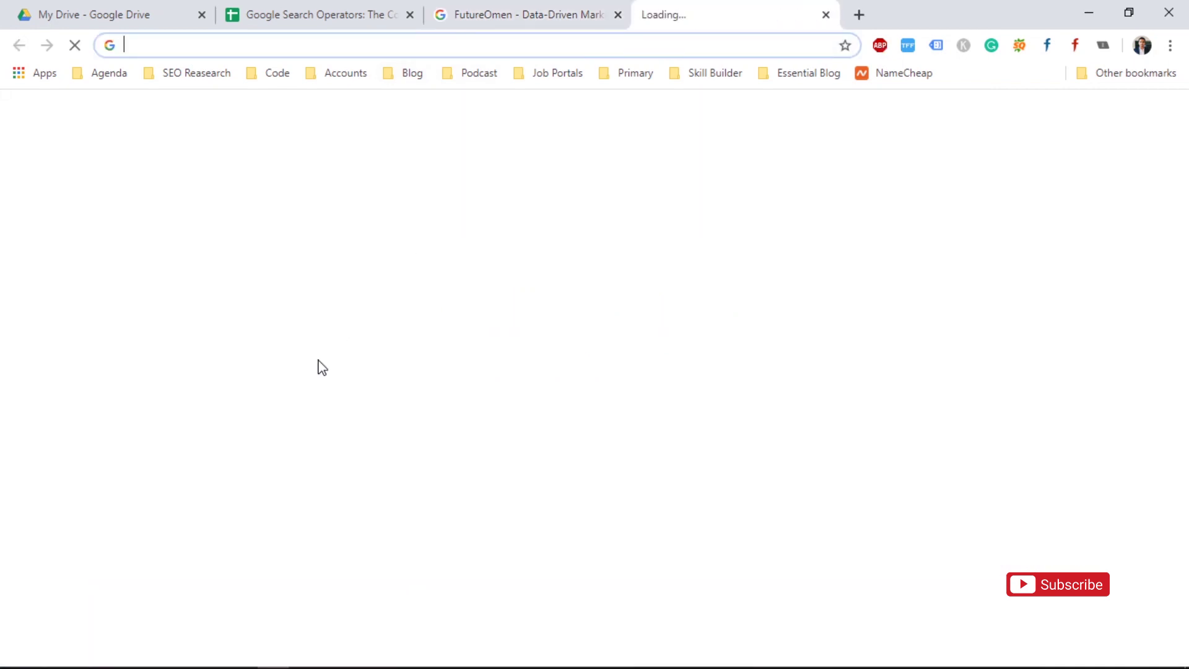
pyautogui.hotkey('ctrl', 'v')
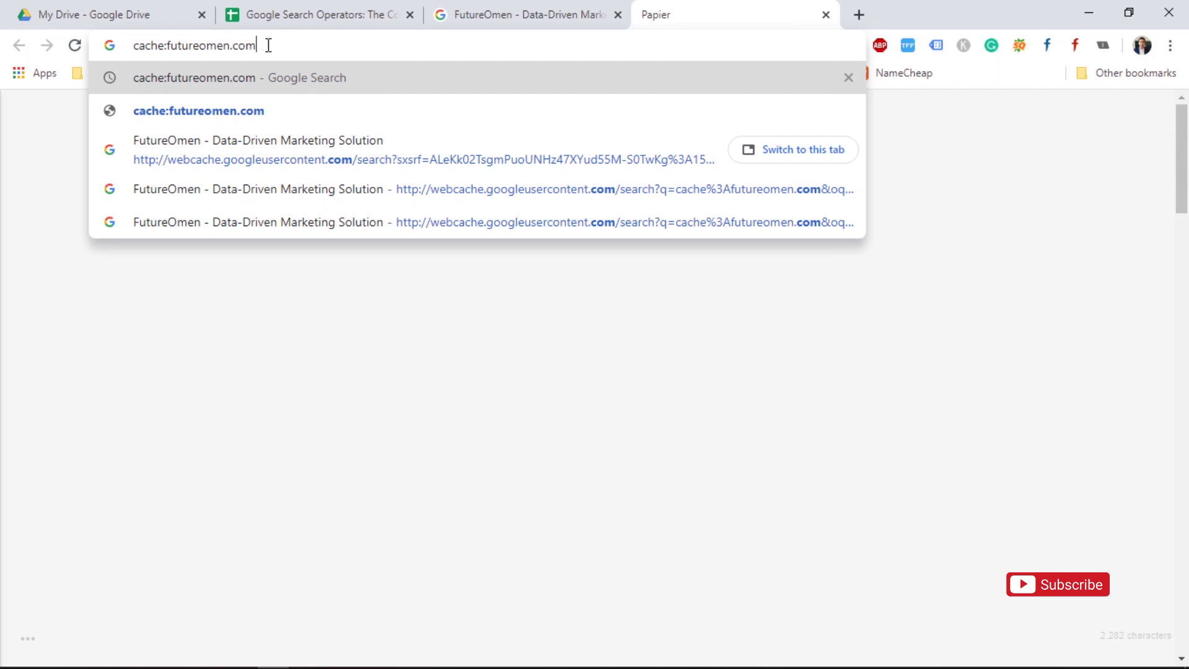
pyautogui.press('Return')
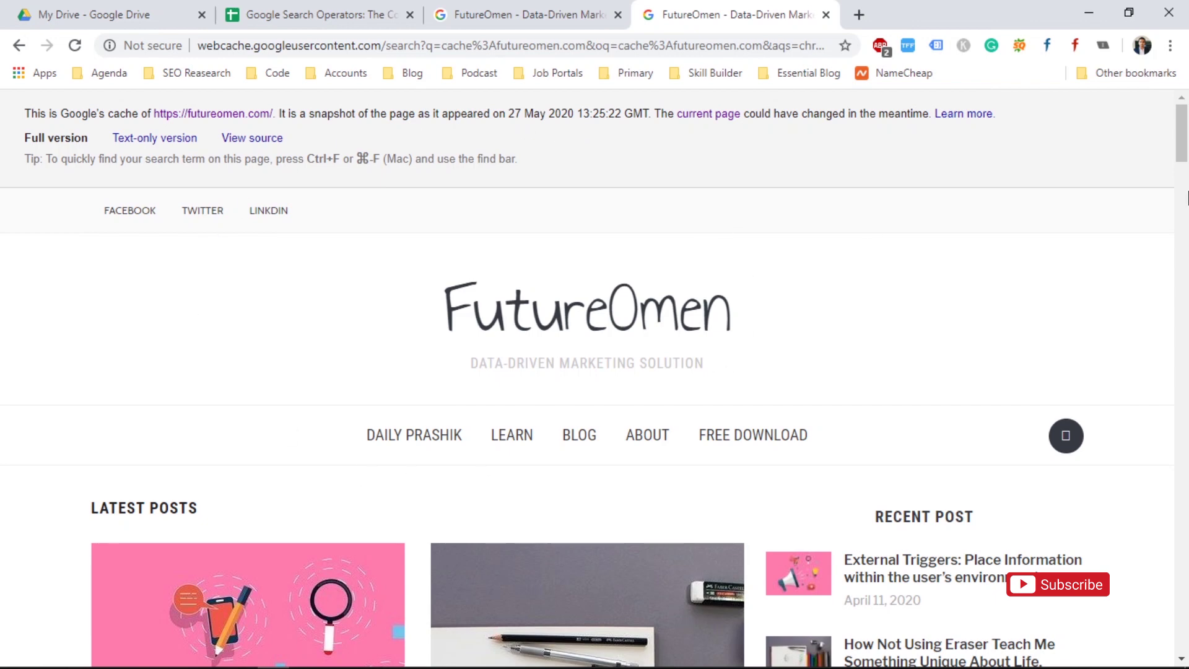
pyautogui.moveTo(1186, 158)
pyautogui.mouseDown()
pyautogui.moveTo(1187, 224)
pyautogui.moveTo(1187, 158)
pyautogui.mouseUp()
# - Return to the spreadsheet and copy the filetype: operator's example, Alchemist filetype:pdf
pyautogui.click(359, 9)
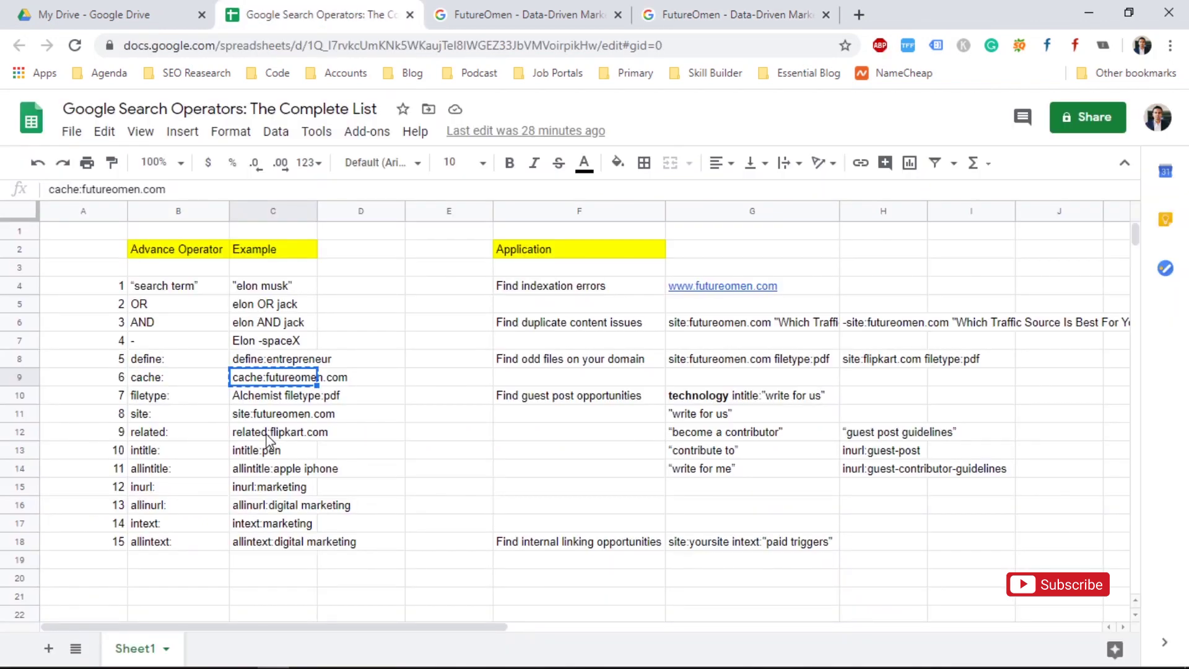
pyautogui.hotkey('ctrl', 'c')
pyautogui.click(273, 397)
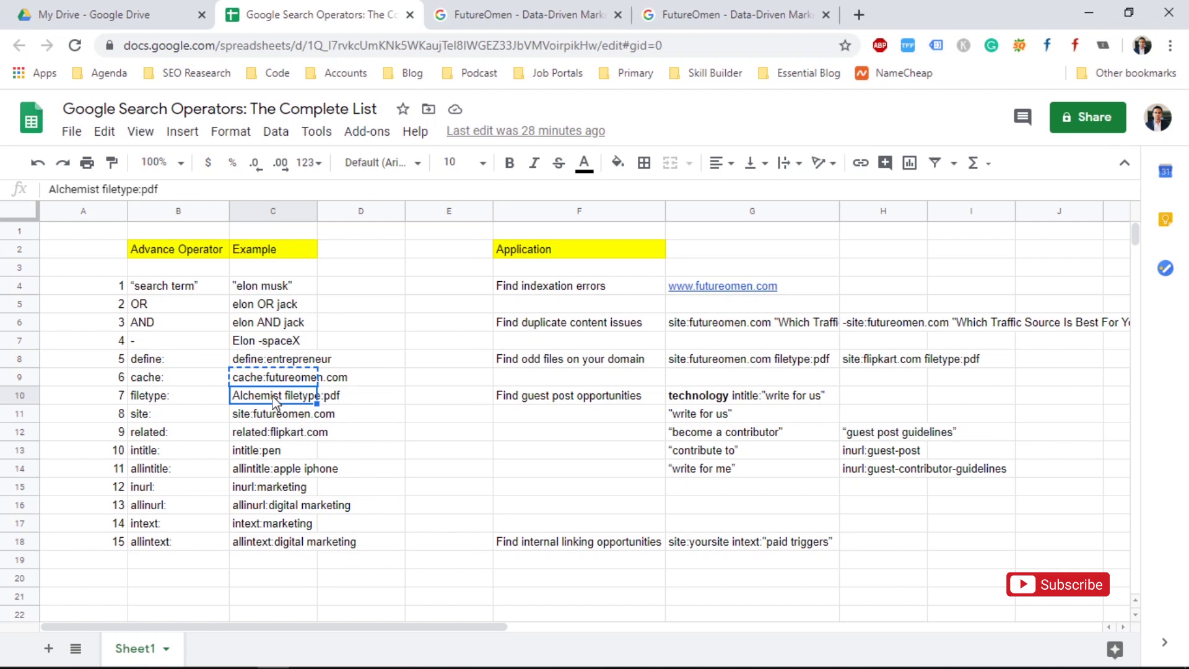
pyautogui.press('Down')
pyautogui.press('Up')
pyautogui.hotkey('ctrl', 'c')
# - Close the cached-page tabs and run Alchemist filetype:pdf as a Google search from a new browser tab
pyautogui.click(825, 14)
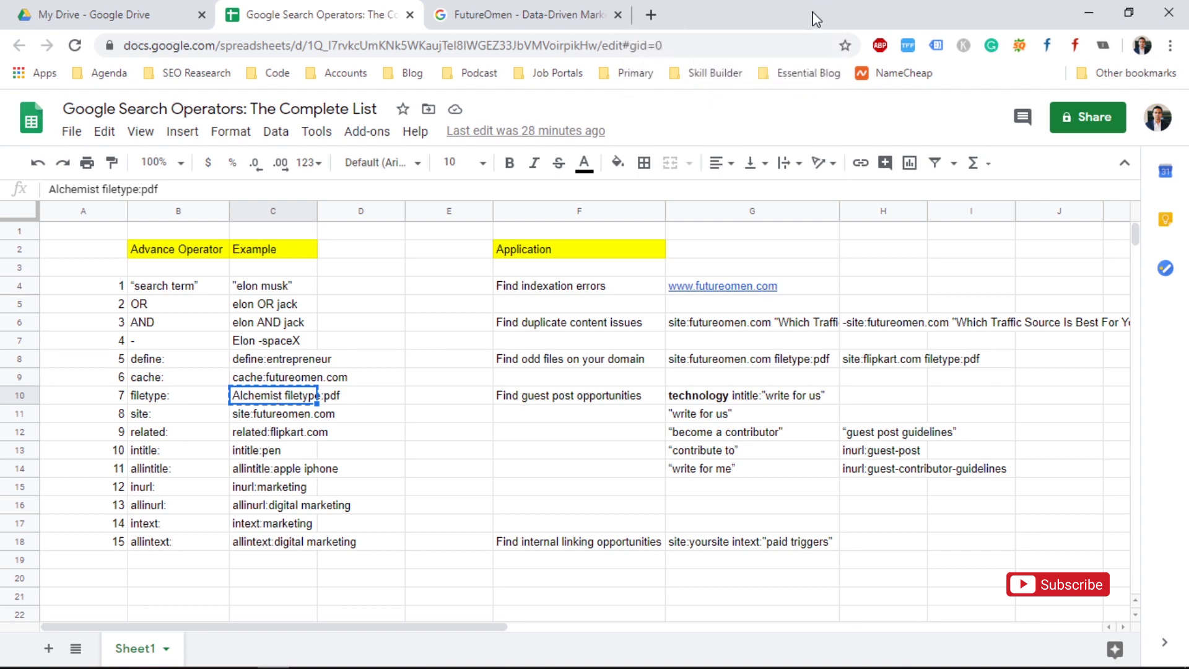
pyautogui.click(617, 15)
pyautogui.click(447, 15)
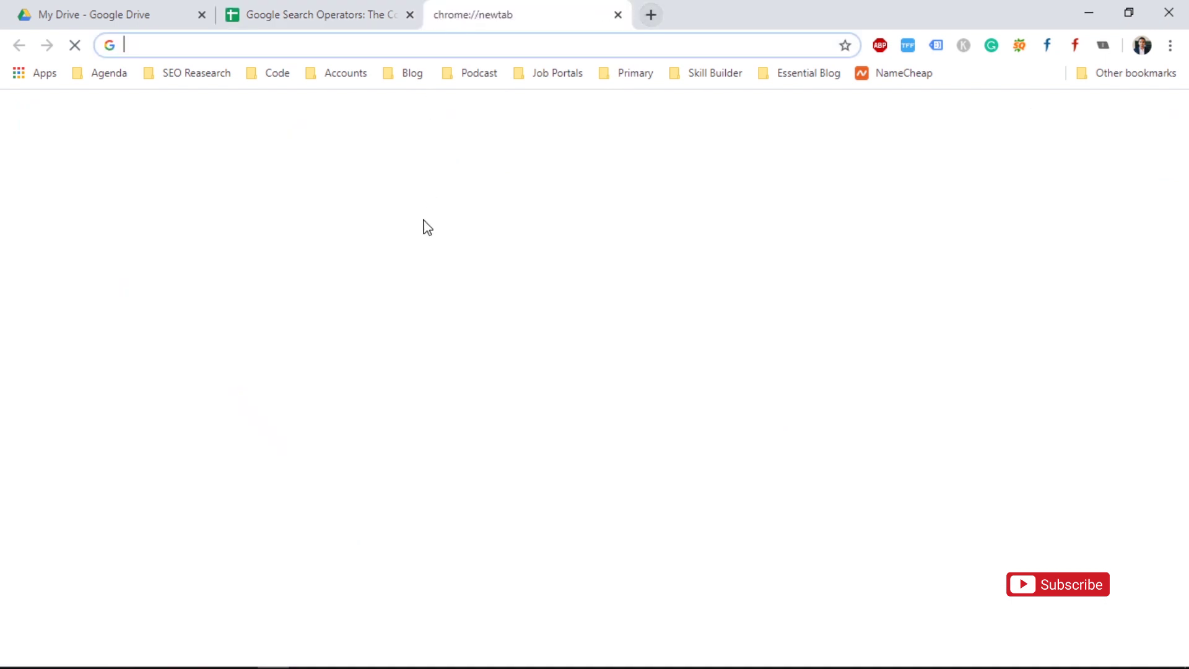
pyautogui.hotkey('ctrl', 'v')
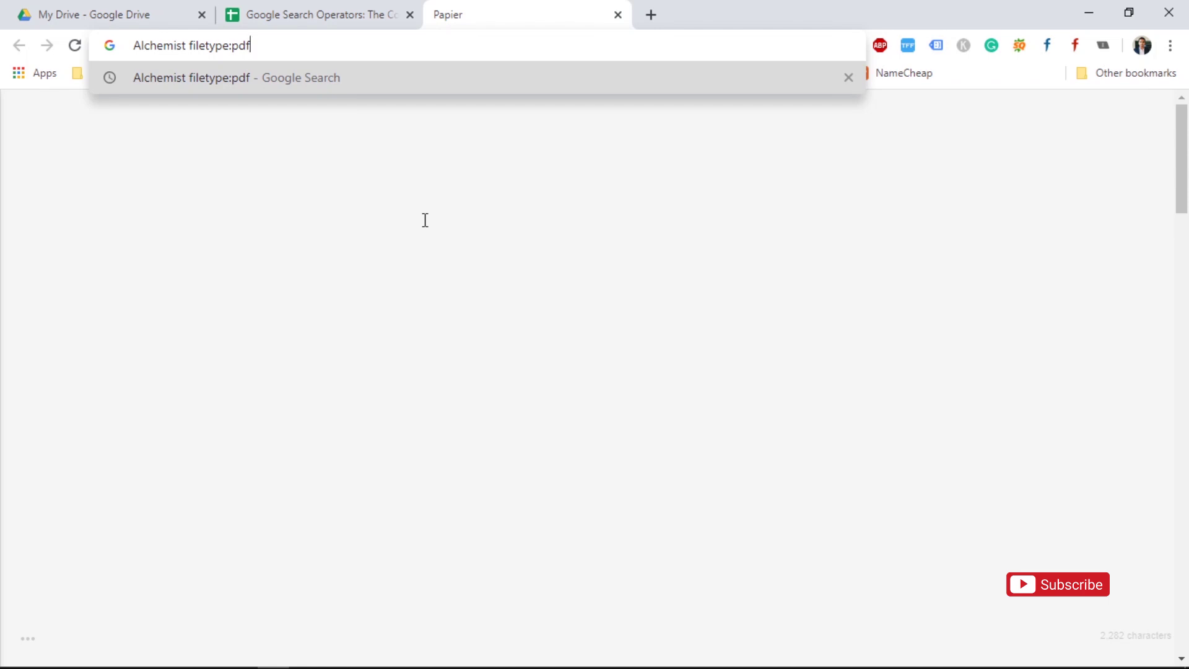
pyautogui.click(327, 12)
pyautogui.click(499, 9)
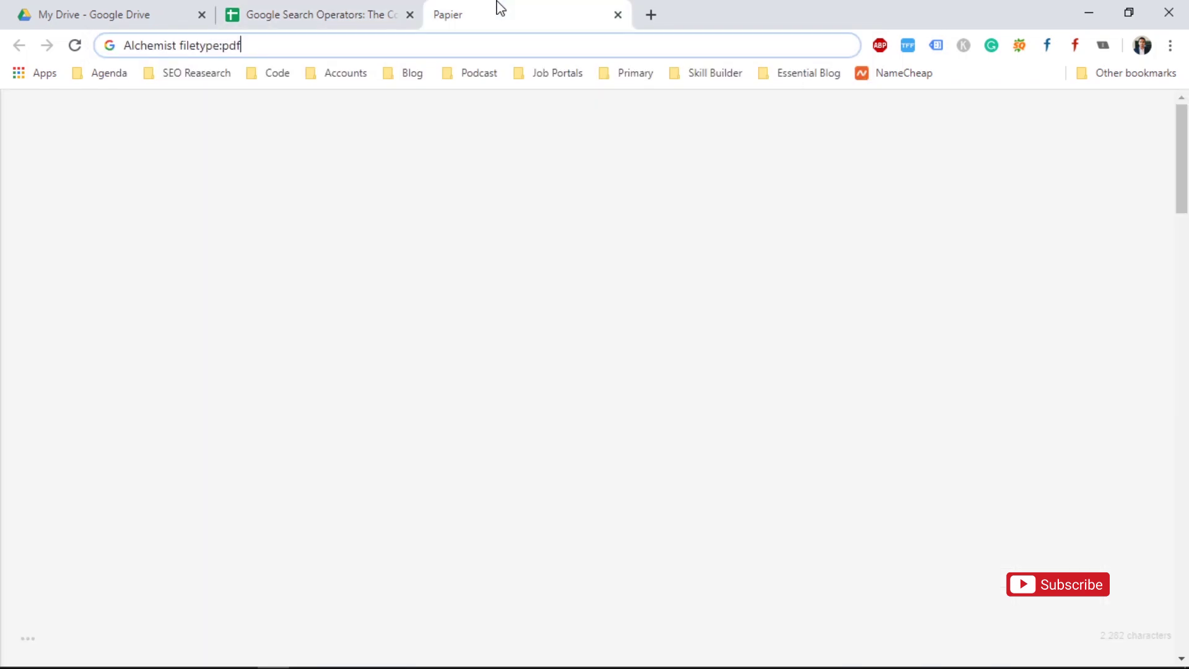
pyautogui.click(154, 46)
pyautogui.press('Return')
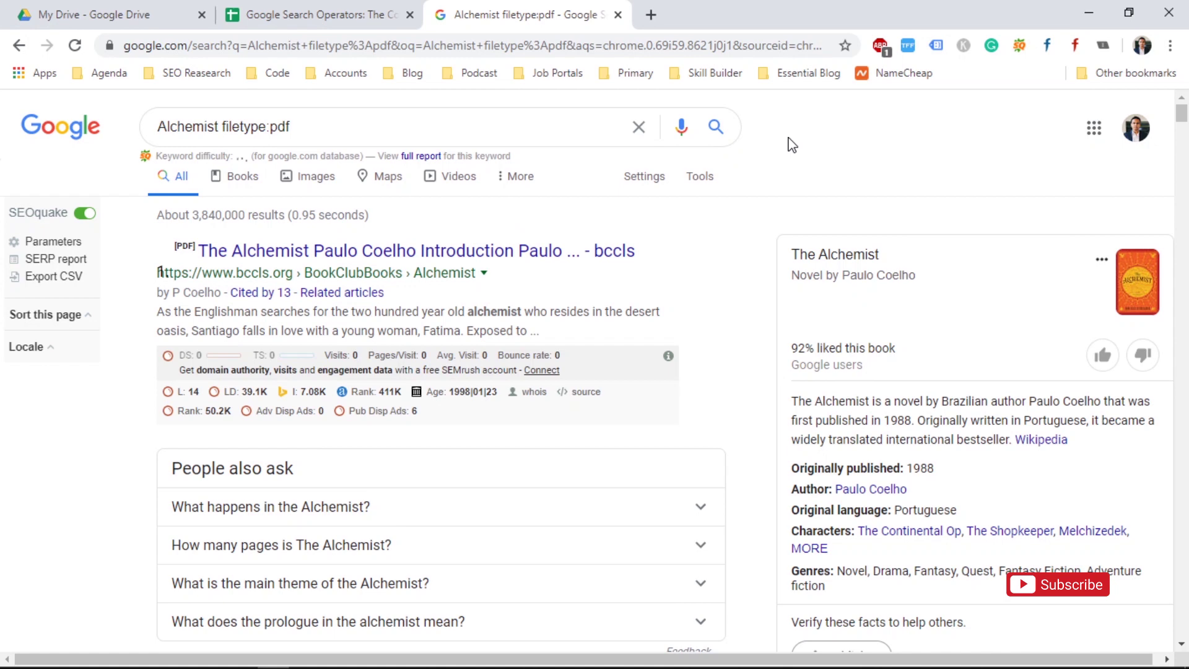
# - Look over the search results, open the bccls PDF of The Alchemist to examine it, and return to the results
pyautogui.scroll(-3, 793, 145)
pyautogui.scroll(2, 792, 145)
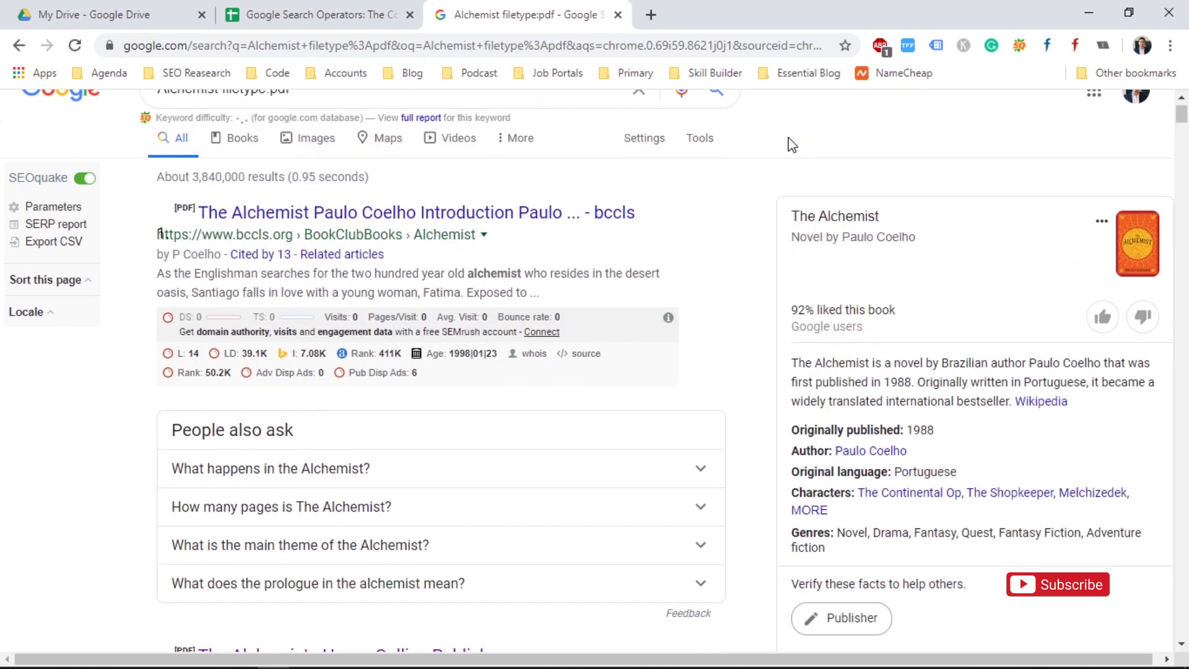
pyautogui.scroll(1, 793, 145)
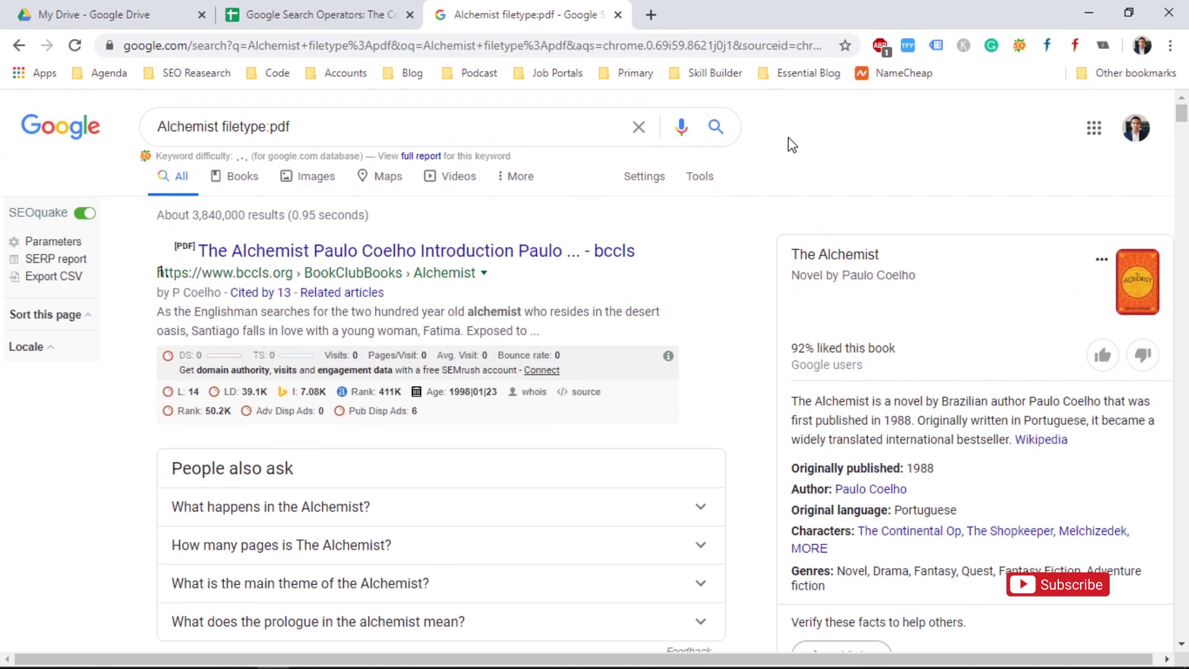
pyautogui.click(364, 251)
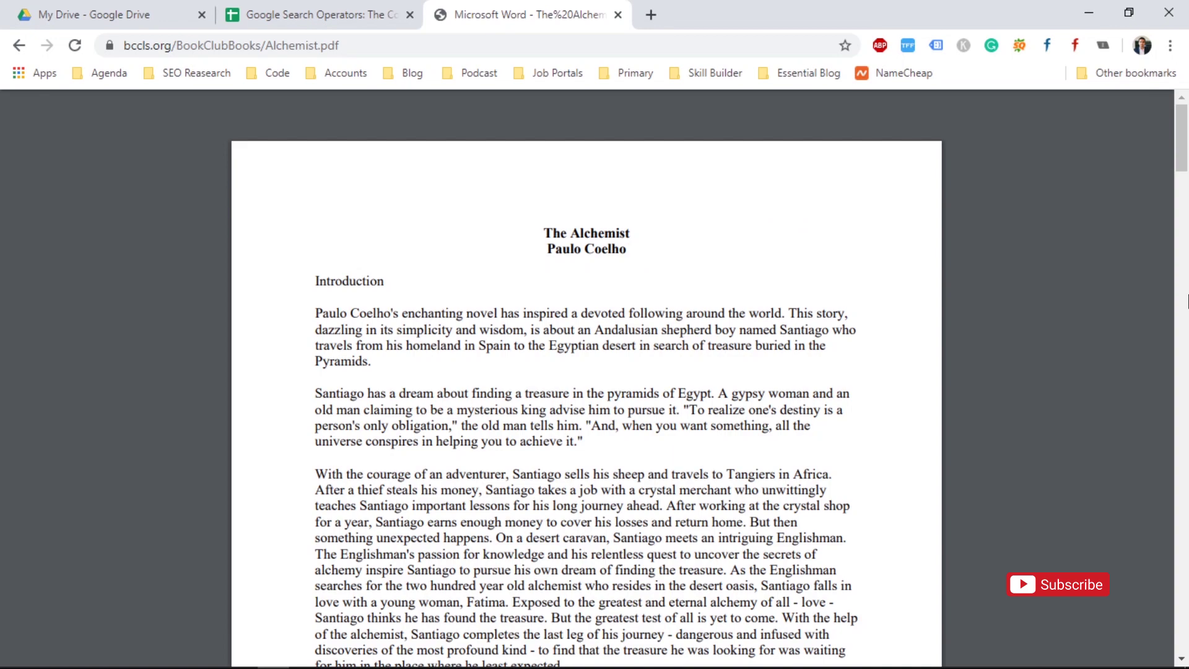
pyautogui.scroll(-5, 1187, 301)
pyautogui.scroll(5, 1181, 151)
pyautogui.click(15, 48)
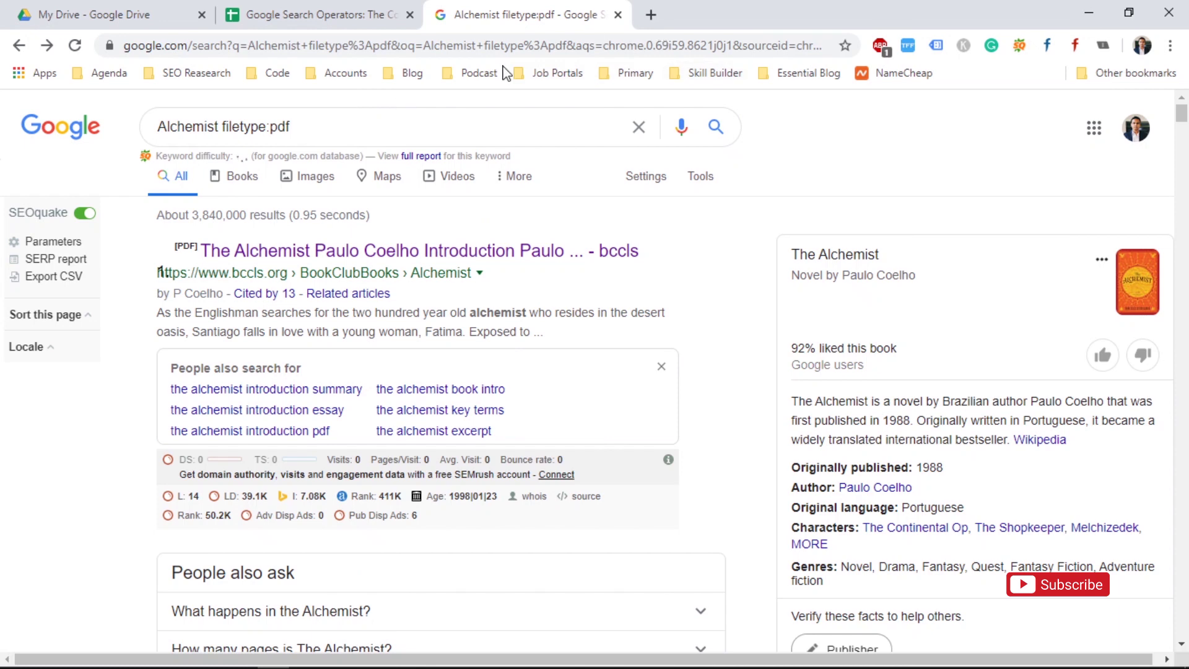
# - Run site:flipkart.com filetype:pdf as a Google search in a new browser tab
pyautogui.click(650, 15)
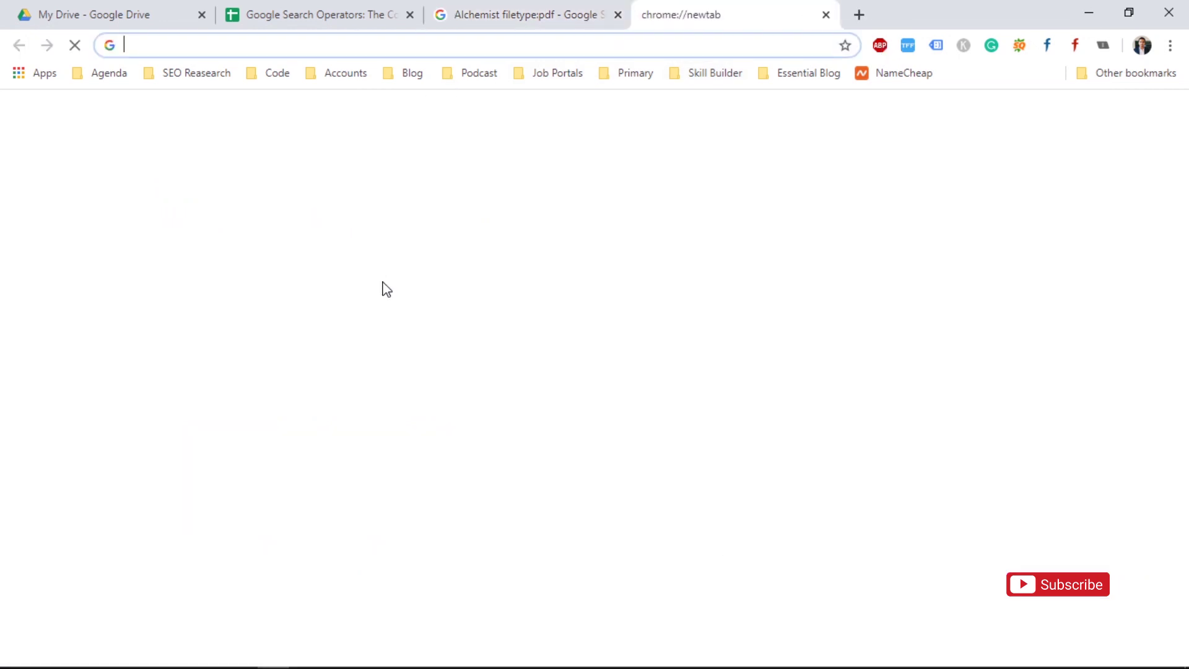
pyautogui.write('ww')
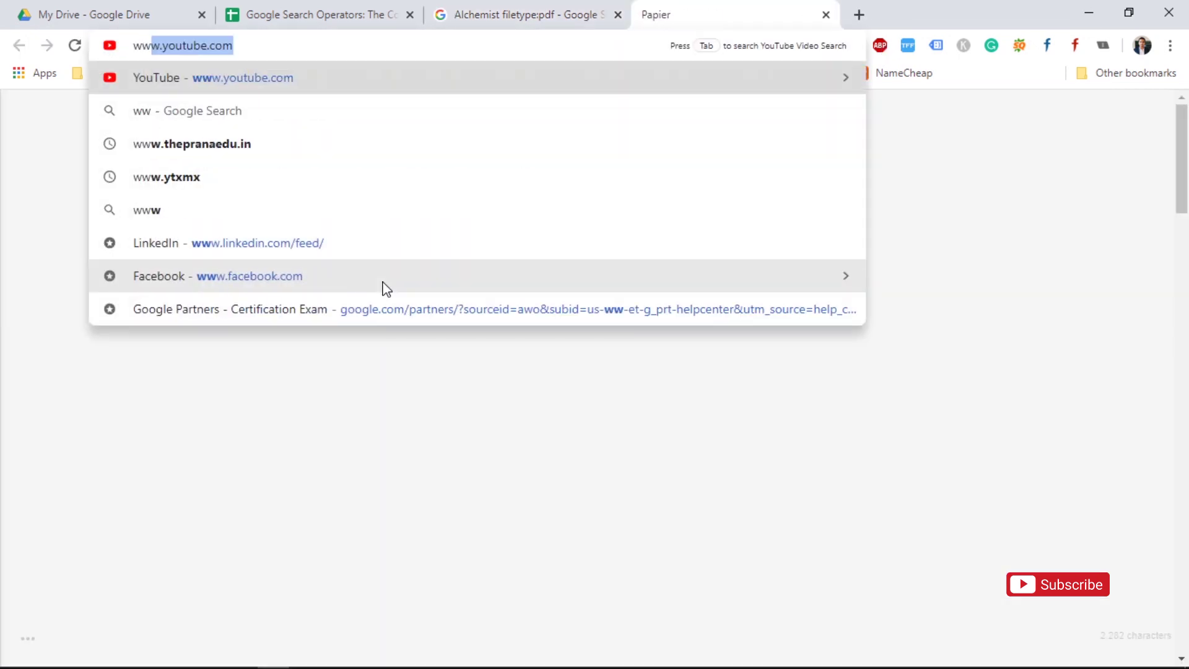
pyautogui.press('BackSpace')
pyautogui.press('BackSpace')
pyautogui.press('BackSpace')
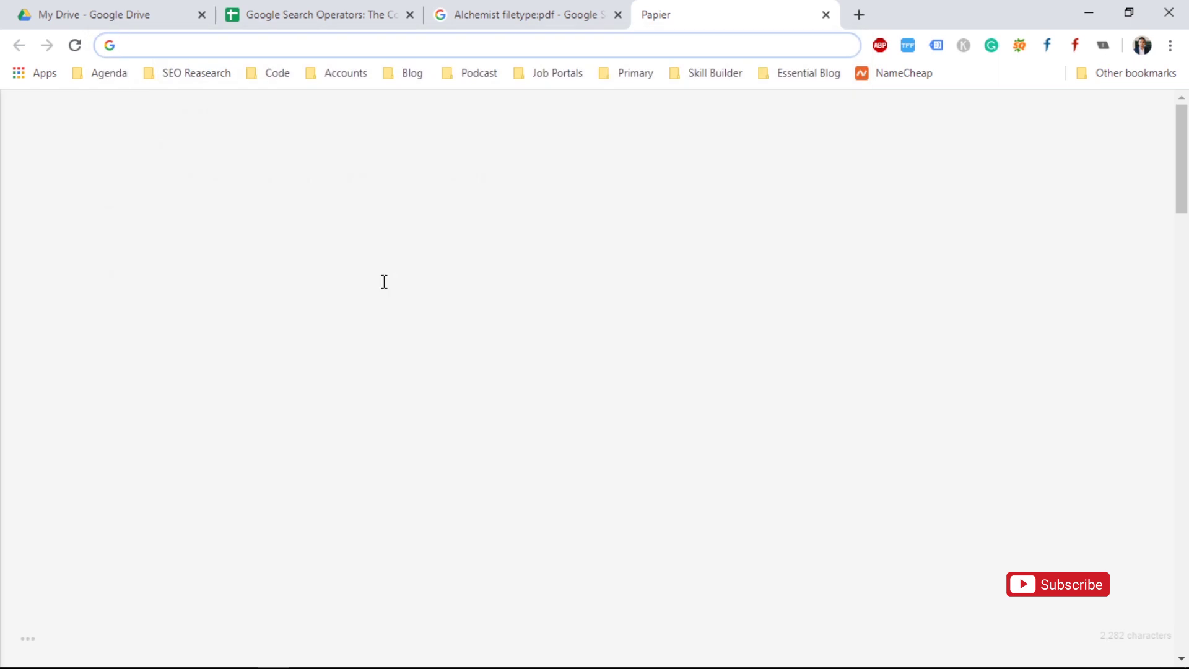
pyautogui.write('f')
pyautogui.press('BackSpace')
pyautogui.press('BackSpace')
pyautogui.write('site')
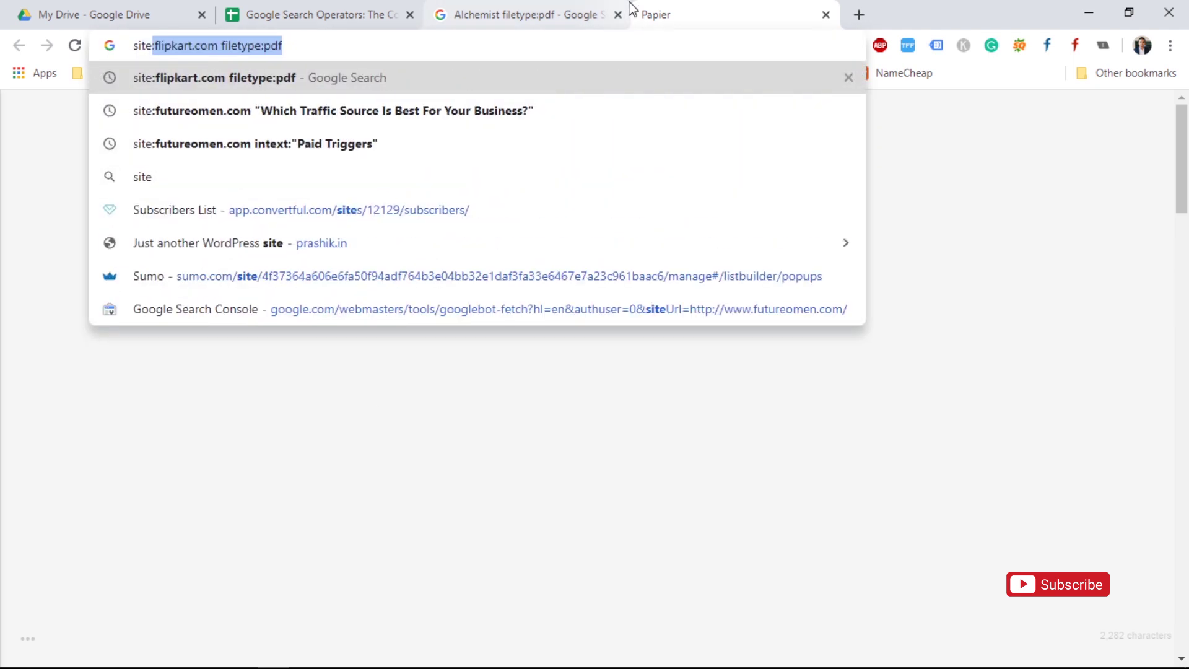
pyautogui.write(':flip')
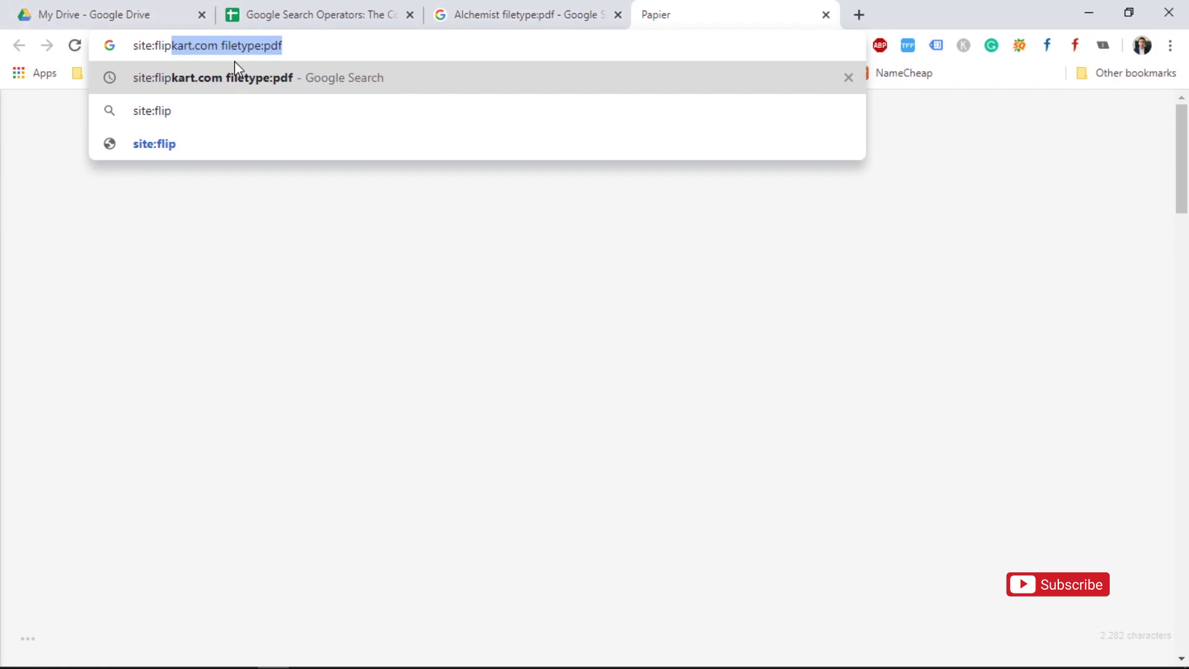
pyautogui.click(308, 52)
pyautogui.press('Return')
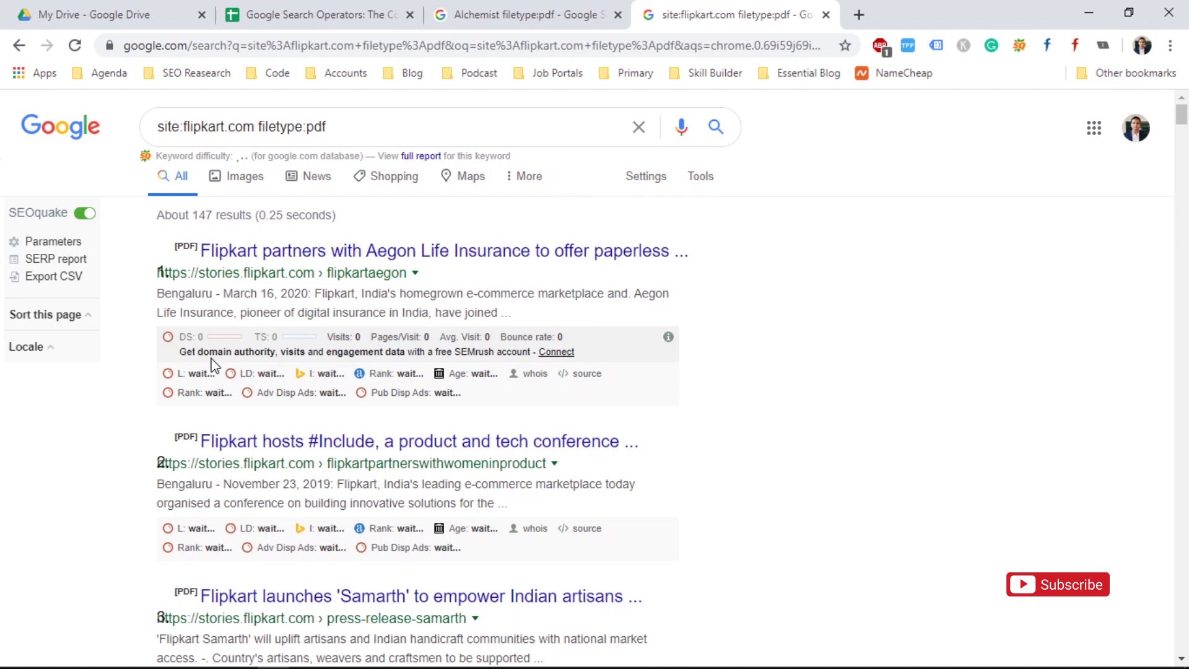
# - Return to the spreadsheet and select the site: operator in the Advance Operator column
pyautogui.click(486, 9)
pyautogui.click(746, 9)
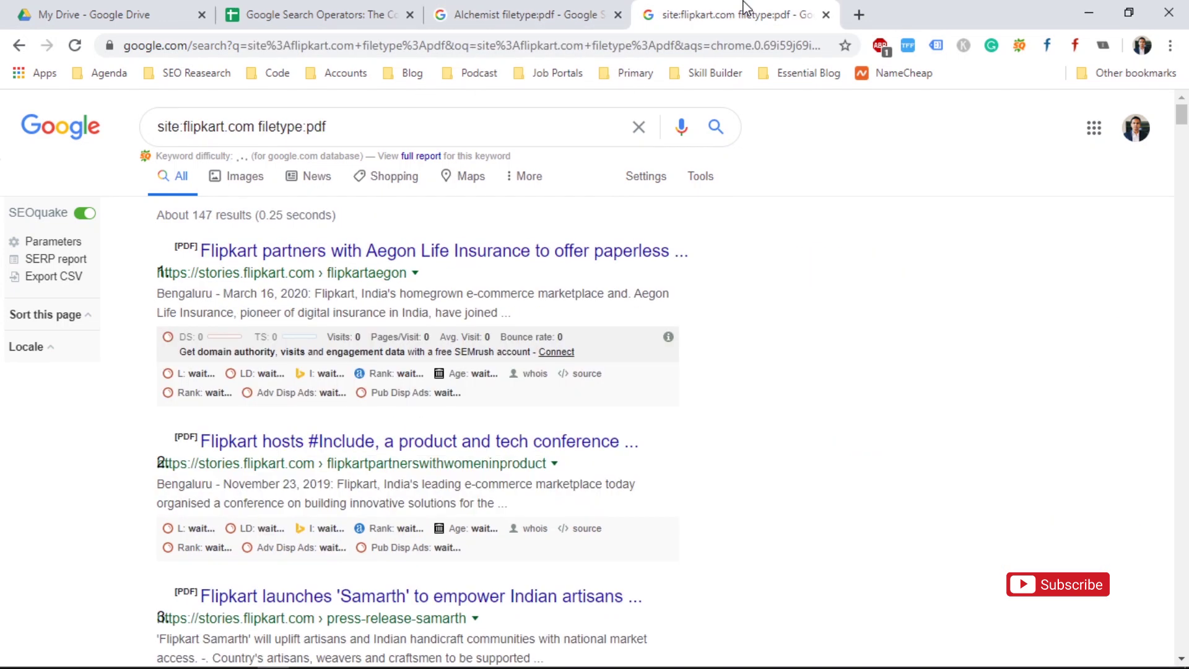
pyautogui.click(314, 10)
pyautogui.press('Down')
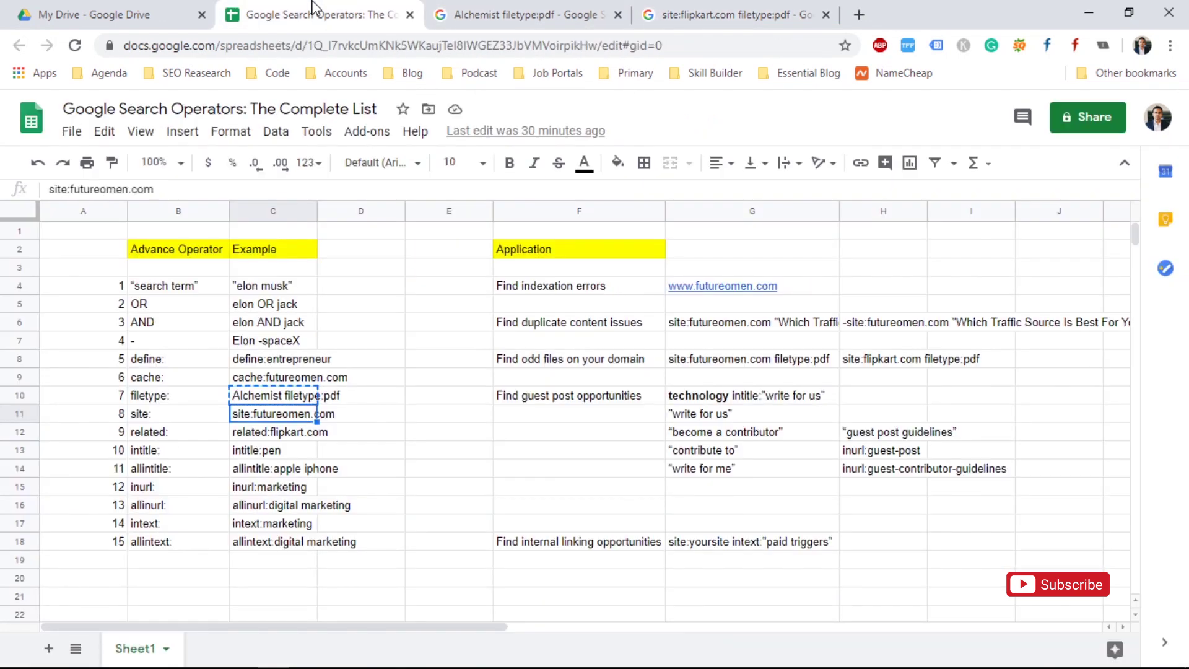
pyautogui.press('Left')
pyautogui.press('Right')
pyautogui.press('Left')
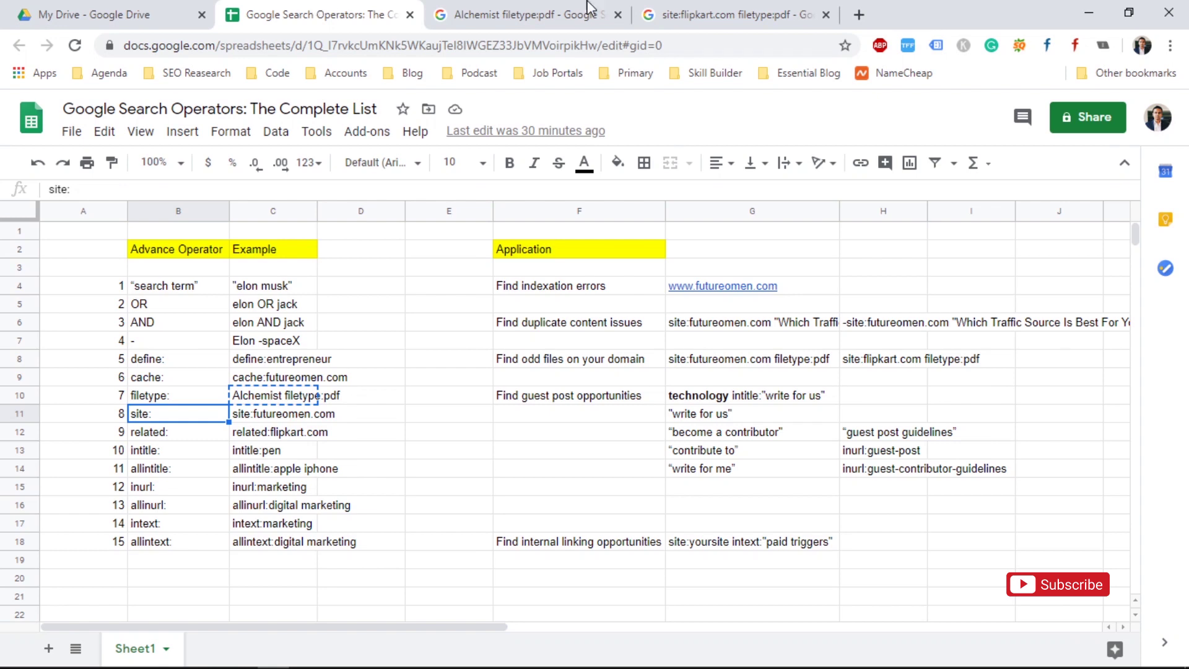
# - Close the Flipkart and Alchemist search results, leaving a new empty browser tab open beside the spreadsheet
pyautogui.click(768, 13)
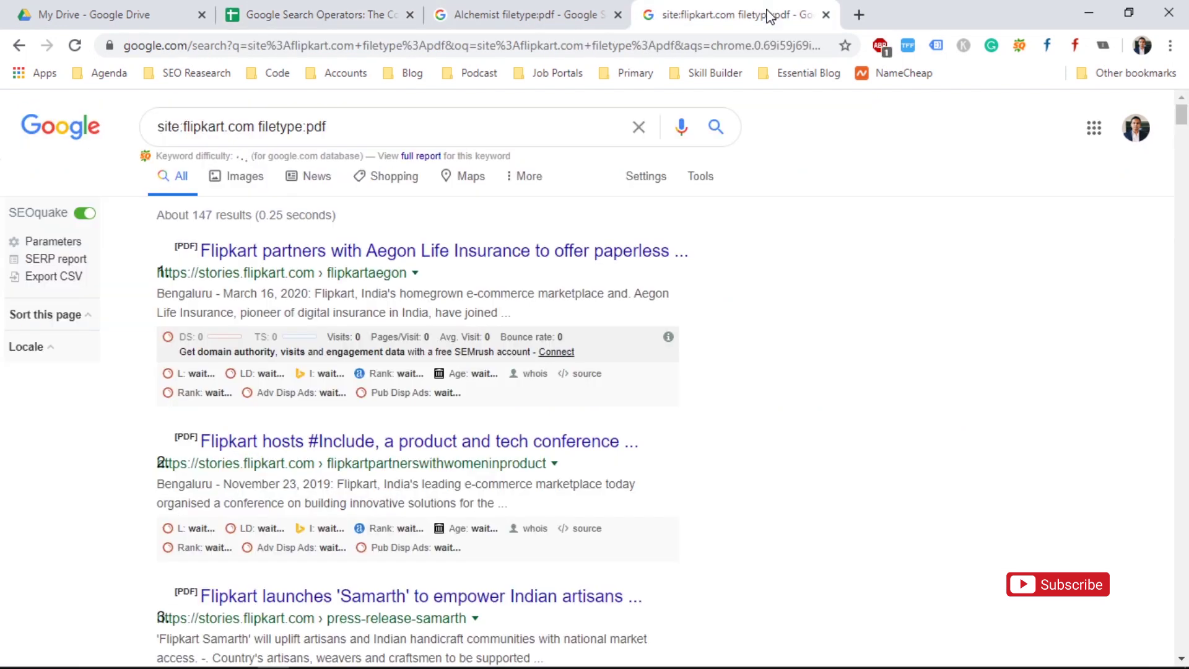
pyautogui.click(826, 14)
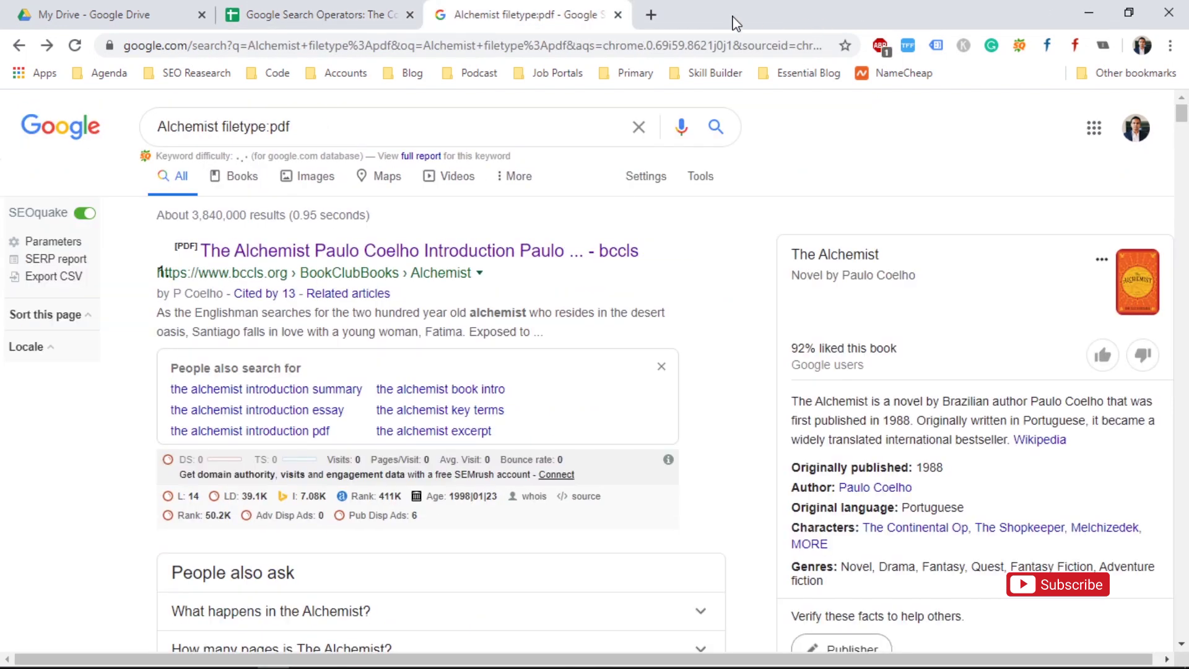
pyautogui.click(650, 14)
pyautogui.click(617, 14)
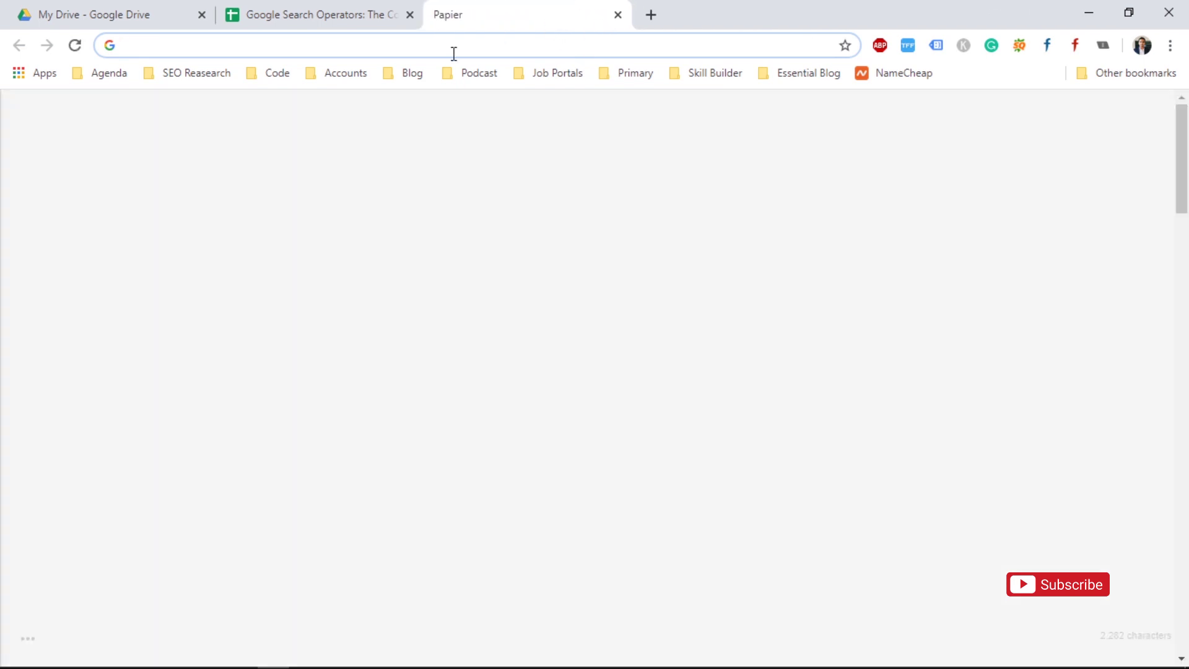
# - Run site:futureomen.com as a Google search from the address bar of the empty tab
pyautogui.click(454, 54)
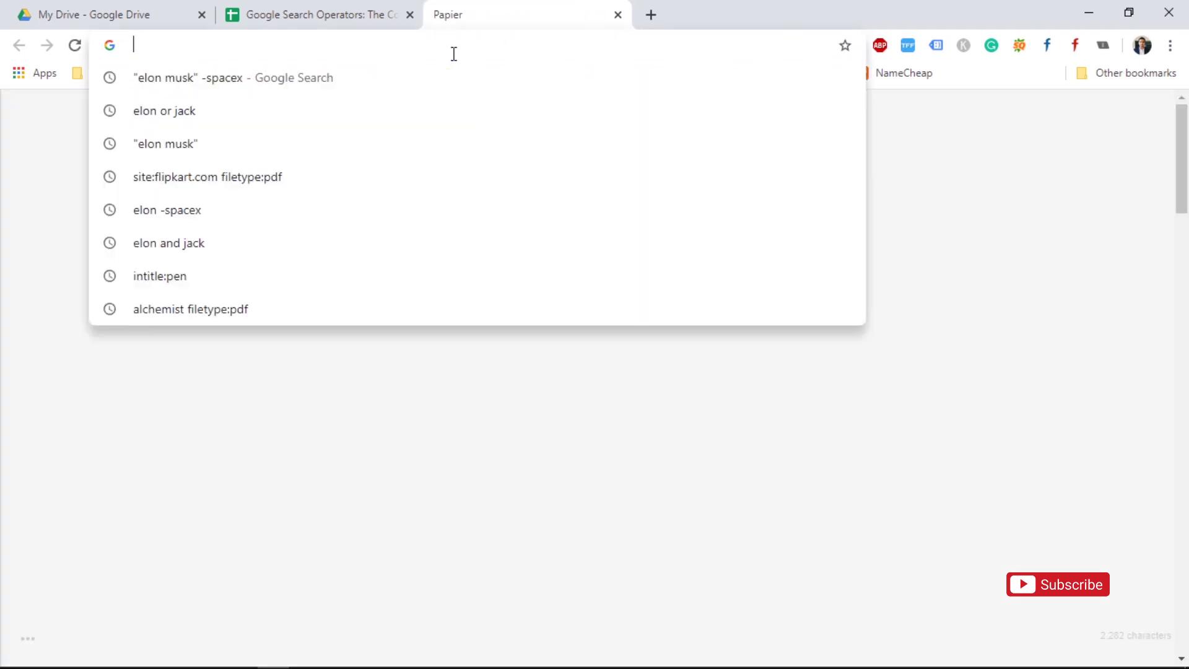
pyautogui.write('site')
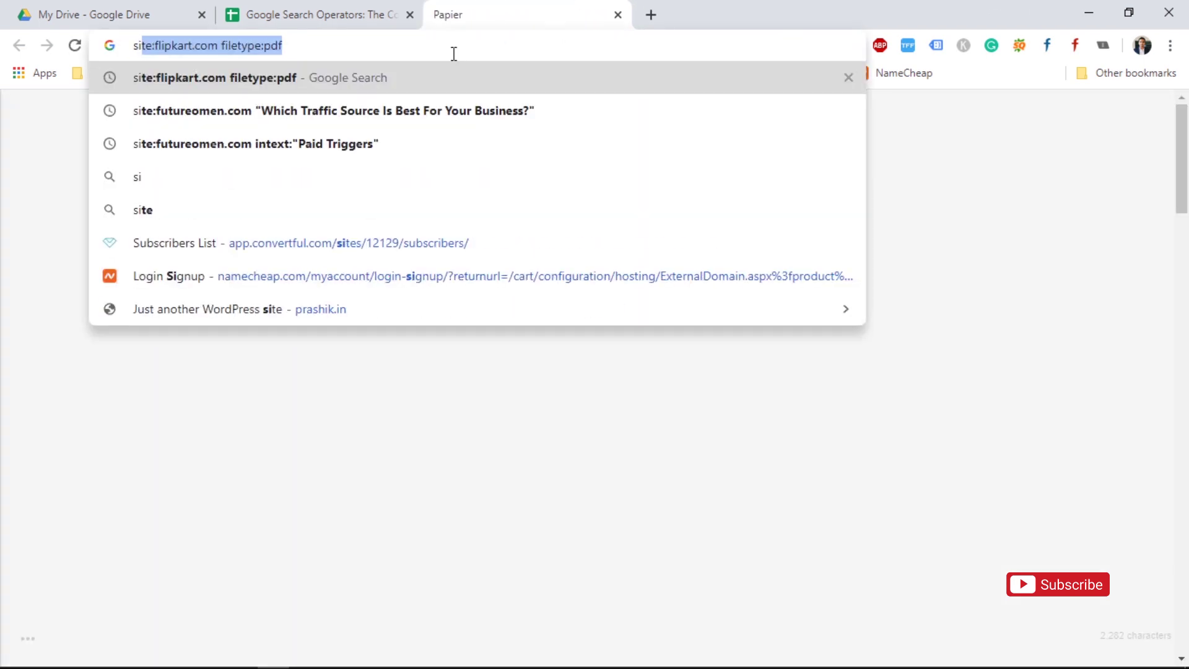
pyautogui.write(':')
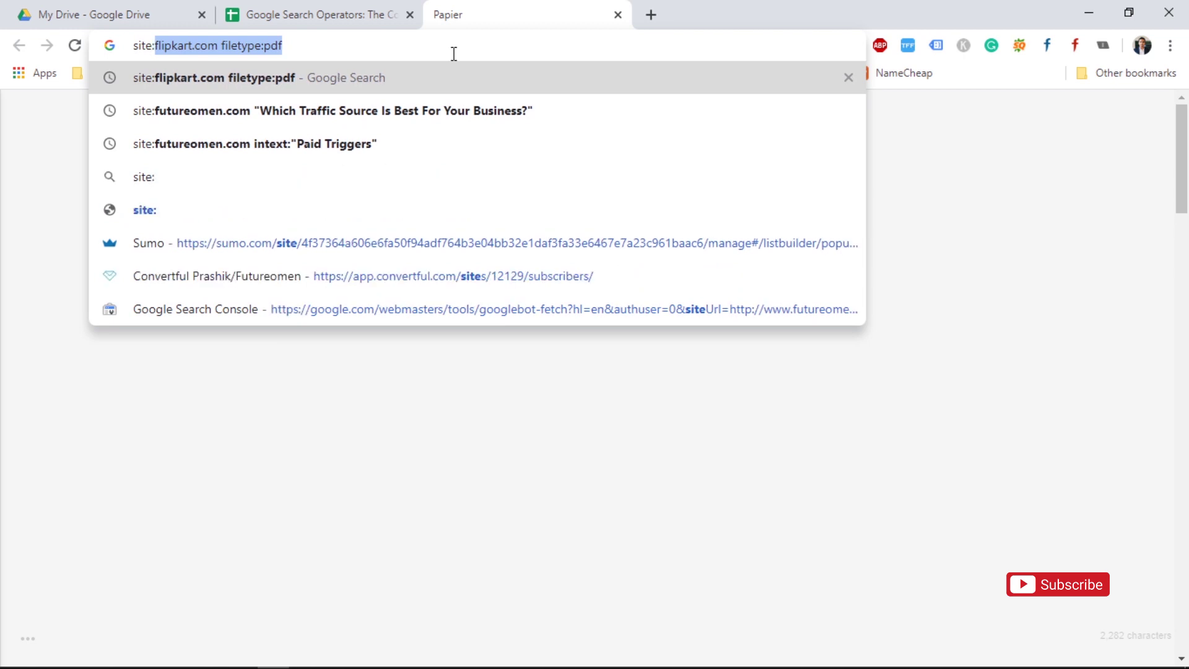
pyautogui.press('BackSpace')
pyautogui.press('BackSpace')
pyautogui.press('BackSpace')
pyautogui.press('BackSpace')
pyautogui.press('BackSpace')
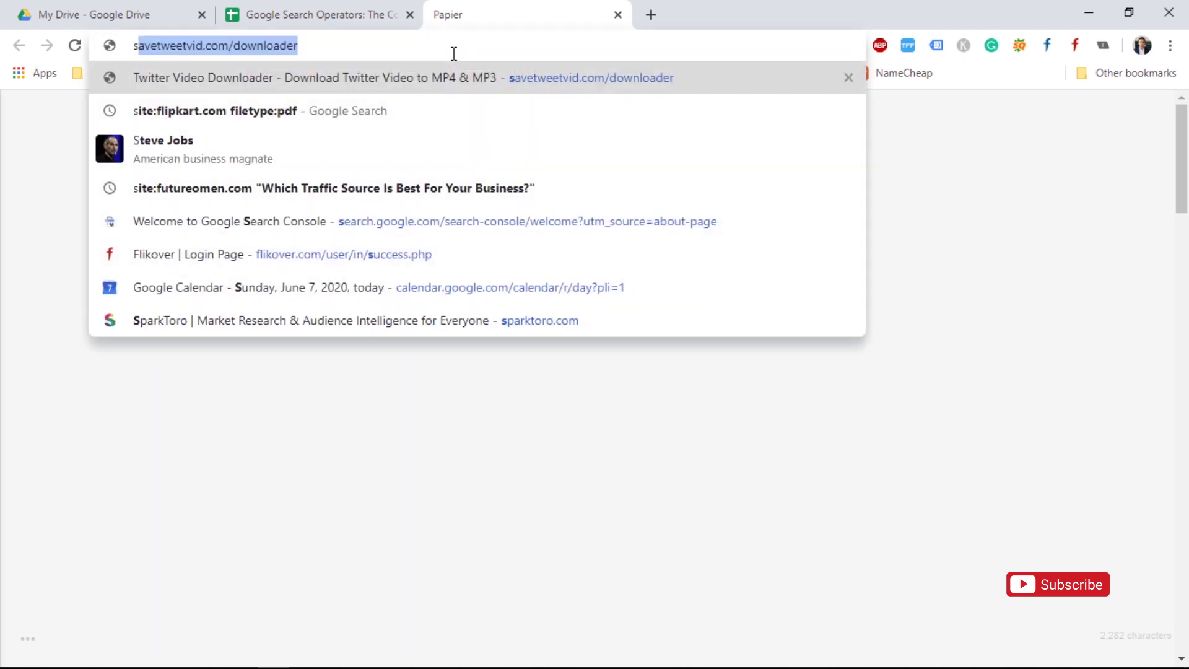
pyautogui.write('ite:futu')
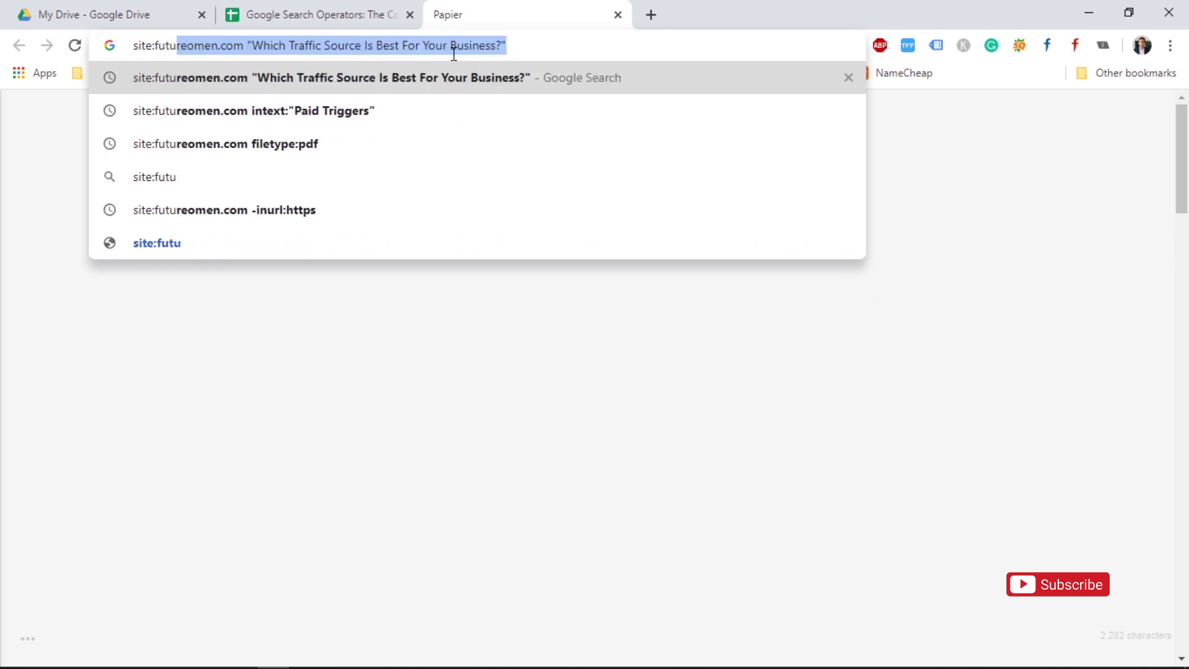
pyautogui.write('reomen.com')
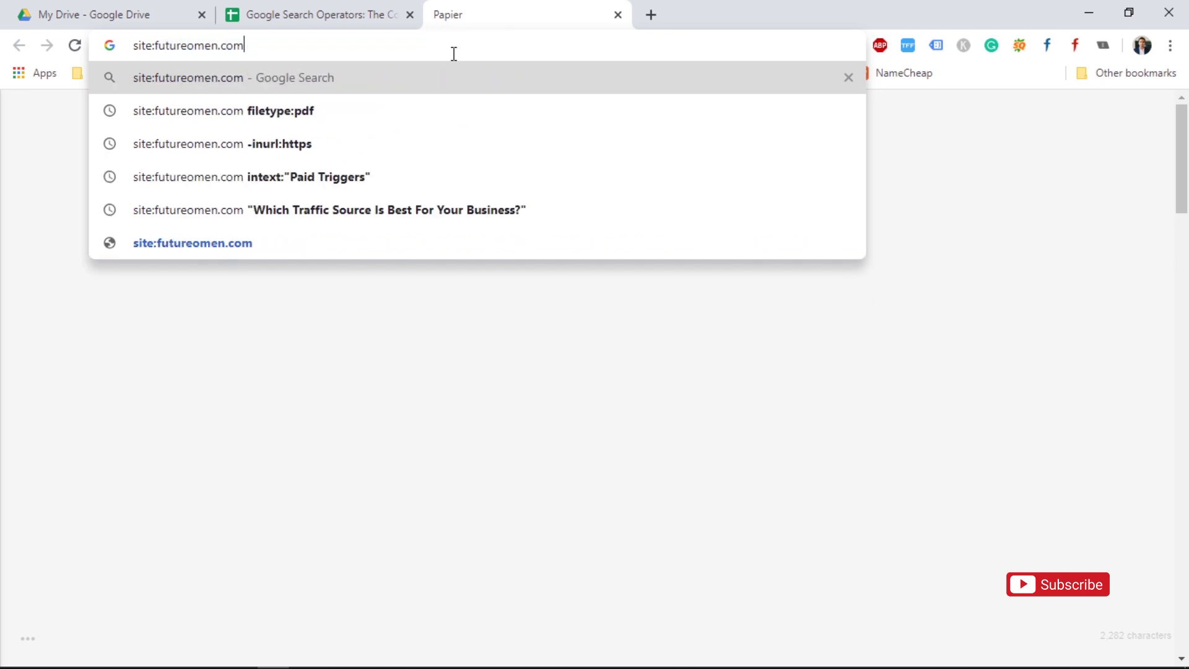
pyautogui.press('Return')
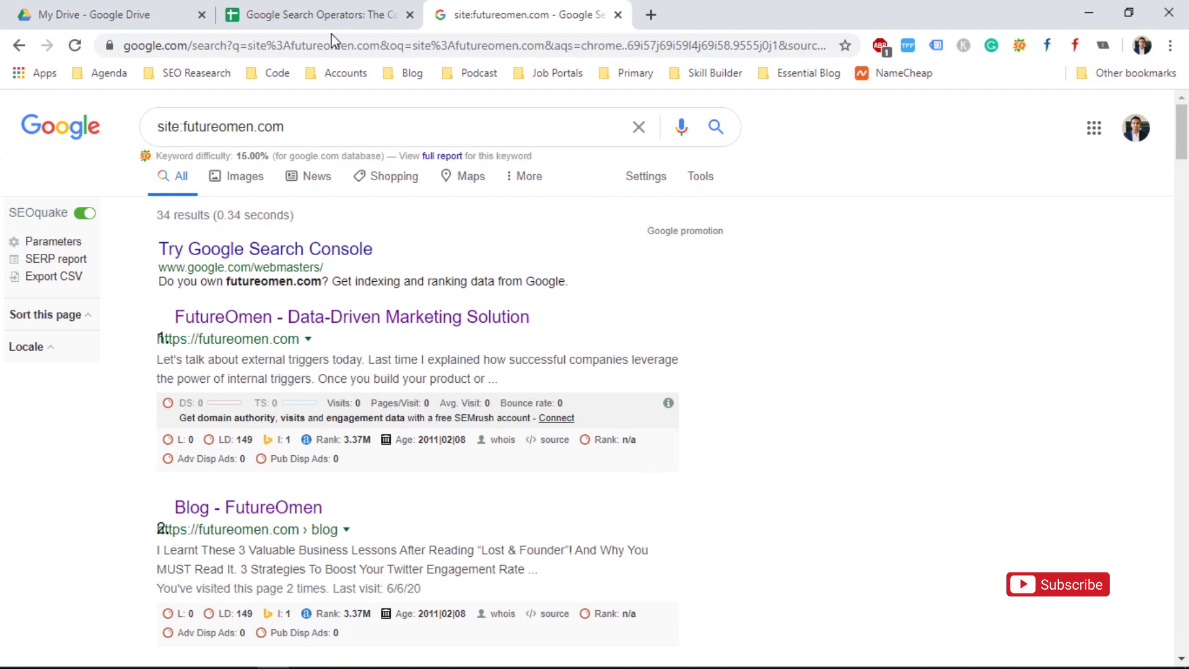
# - Add the quoted sample phrase "fsfhsofs" to the site:futureomen.com query without running it, and clear the search box
pyautogui.click(306, 125)
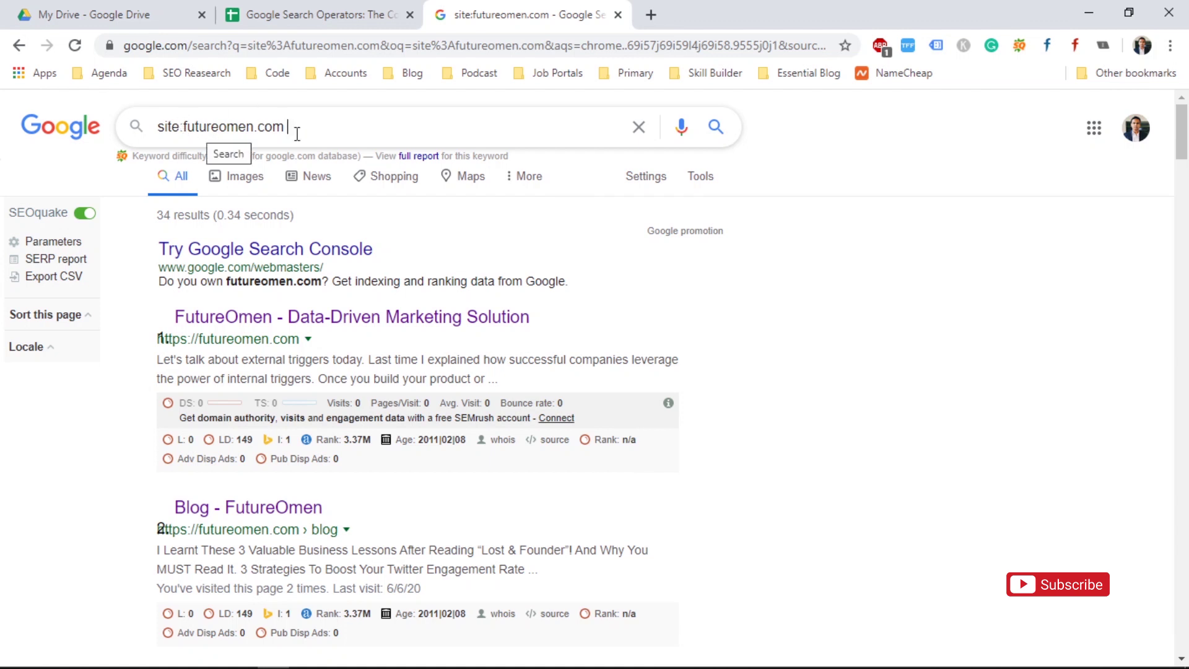
pyautogui.write('"fsfhsofs')
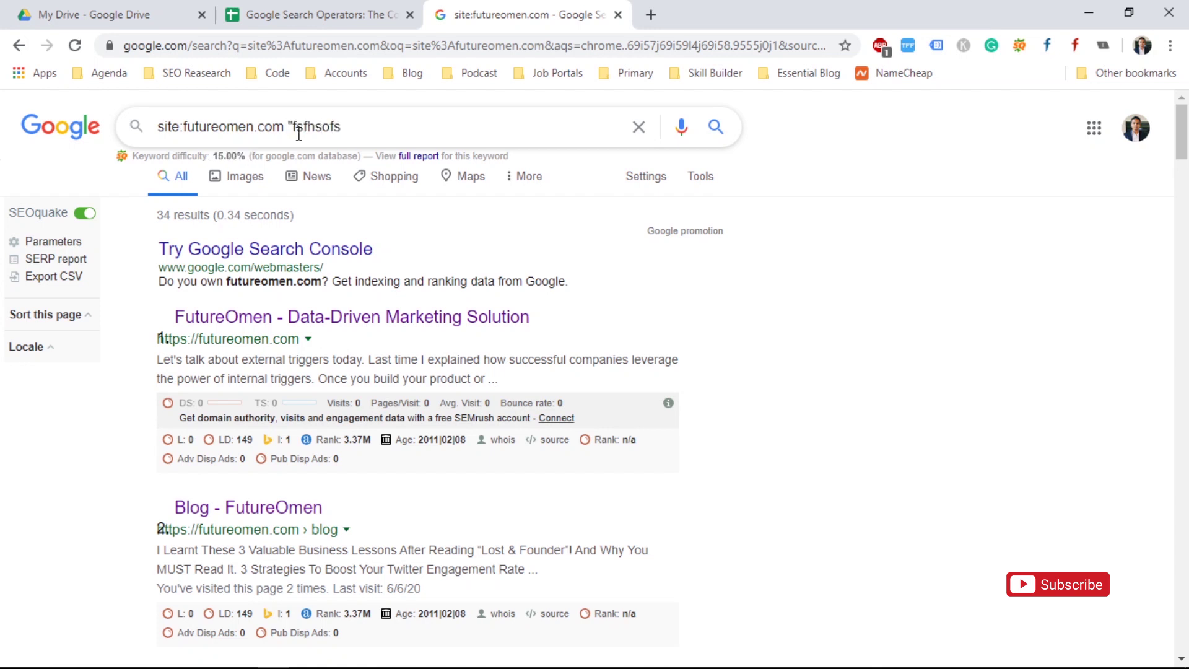
pyautogui.write('"')
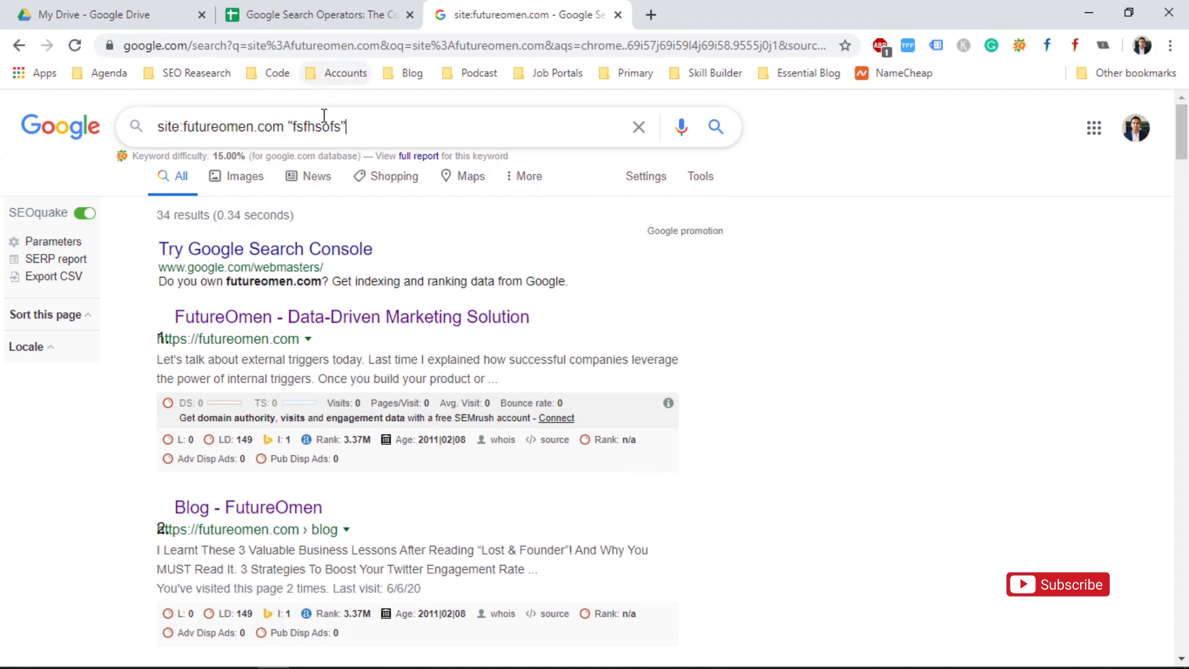
pyautogui.doubleClick(393, 120)
pyautogui.tripleClick(393, 121)
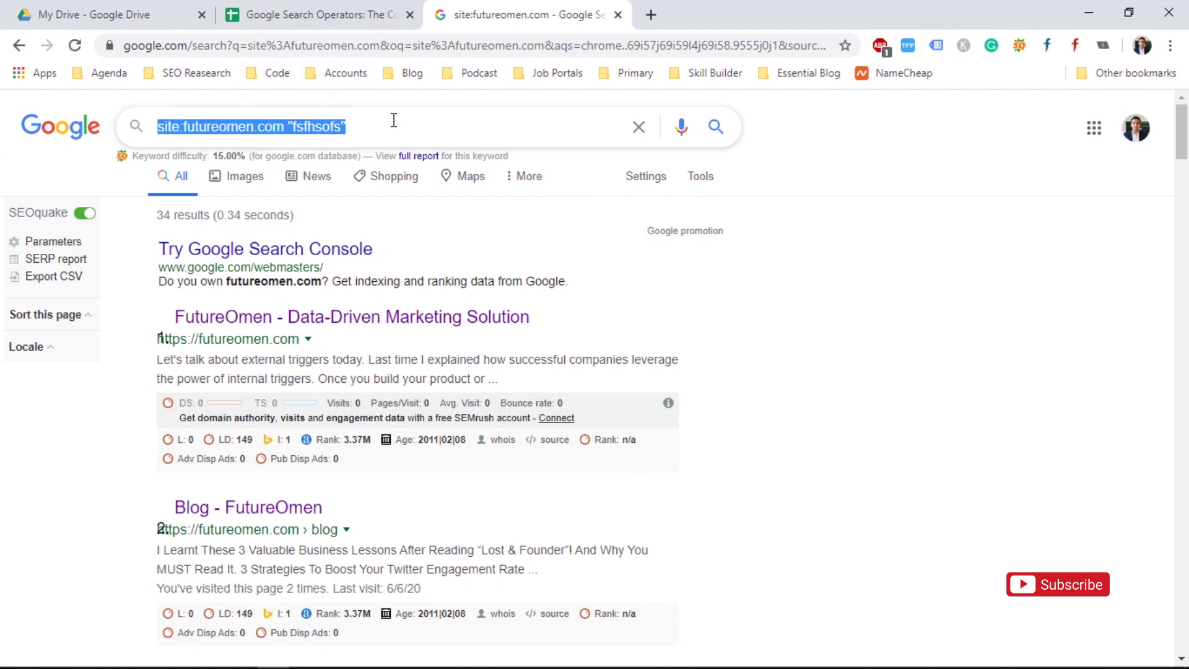
pyautogui.press('BackSpace')
# - Return to the spreadsheet and copy the related:flipkart.com example from the Example column
pyautogui.click(239, 12)
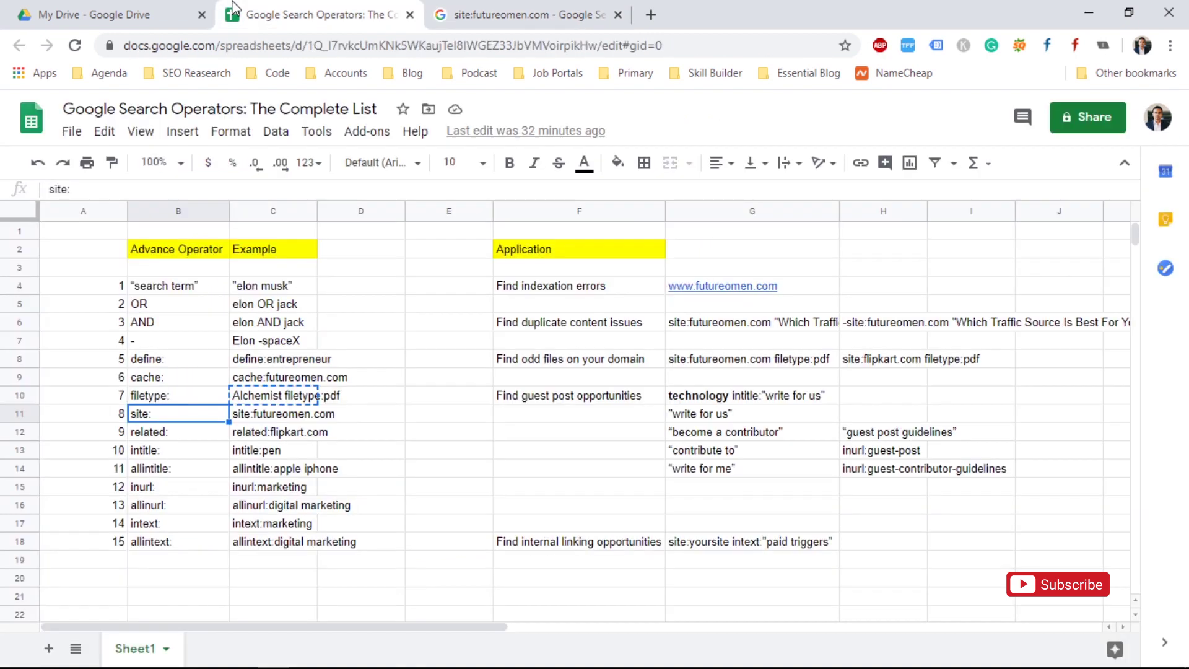
pyautogui.click(284, 435)
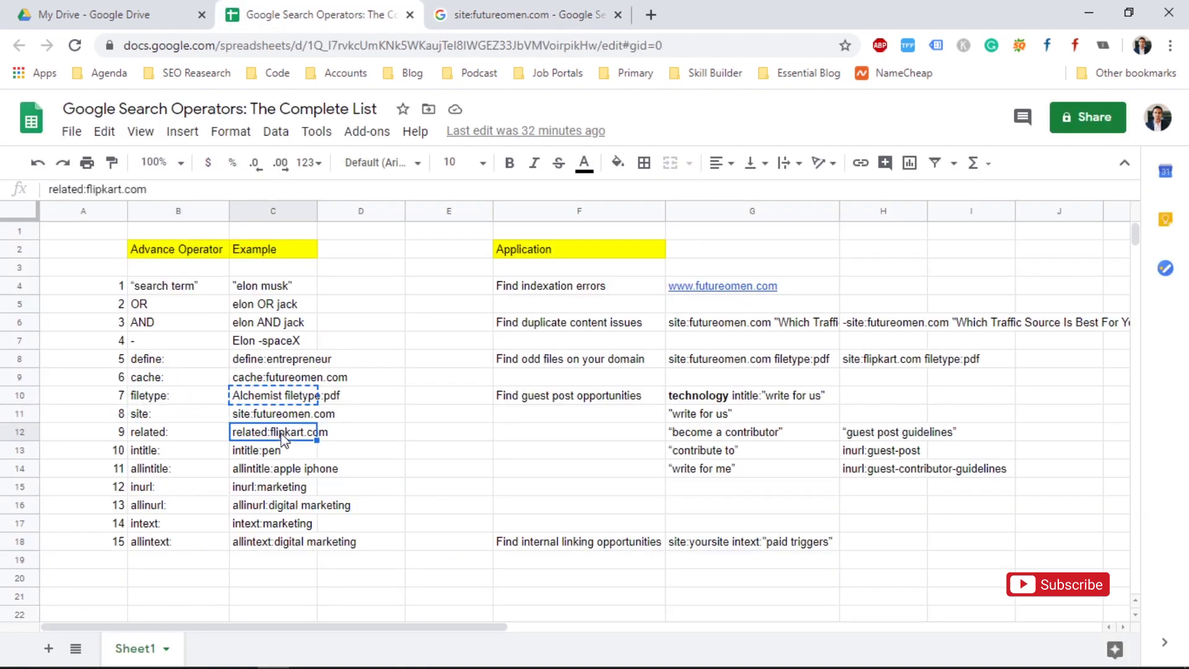
pyautogui.press('Down')
pyautogui.press('Up')
pyautogui.press('Down')
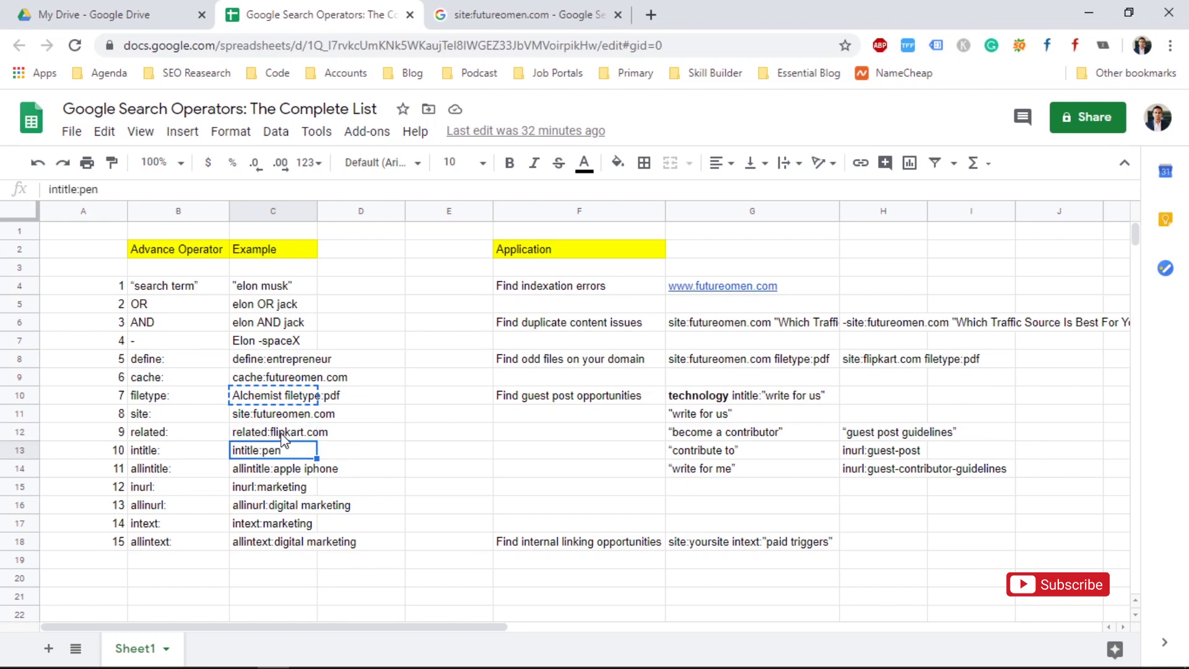
pyautogui.press('Up')
pyautogui.press('Left')
pyautogui.press('Right')
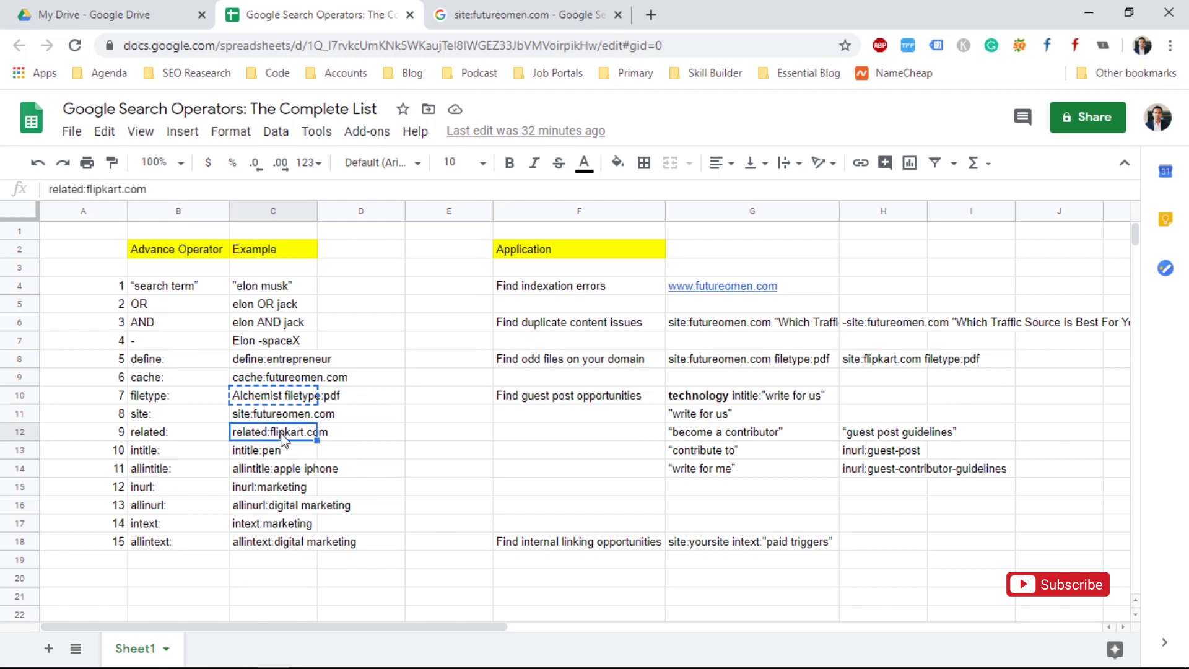
pyautogui.hotkey('ctrl', 'c')
# - Run the copied related:flipkart.com example as a Google search in the search results tab
pyautogui.click(514, 8)
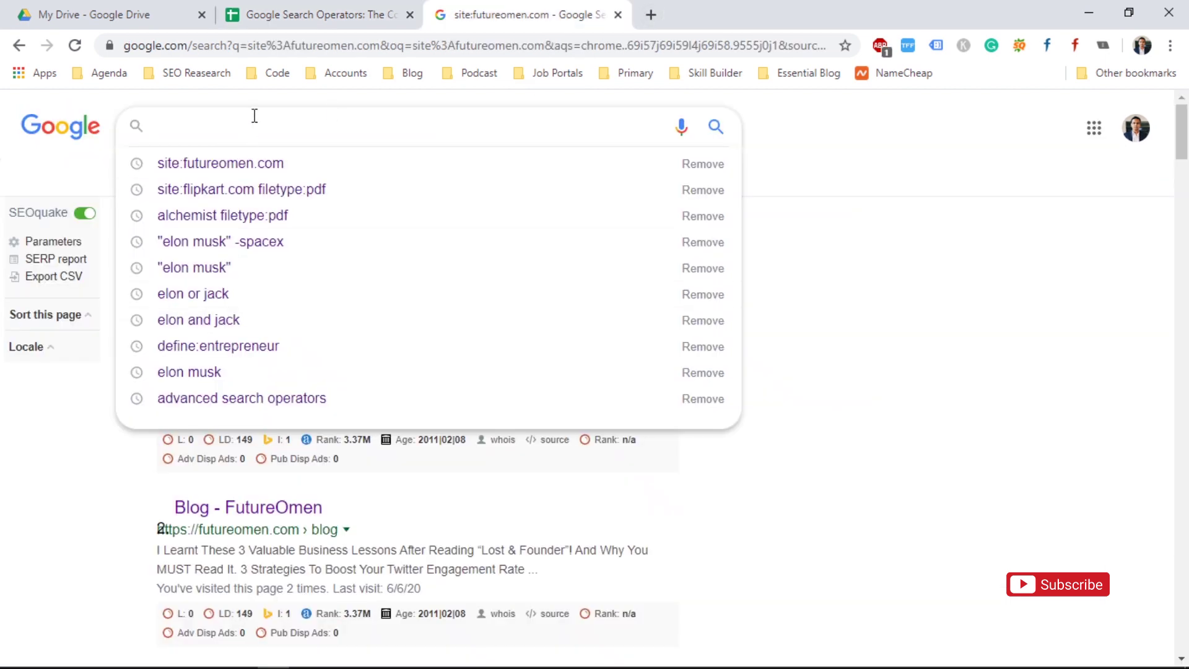
pyautogui.hotkey('ctrl', 'v')
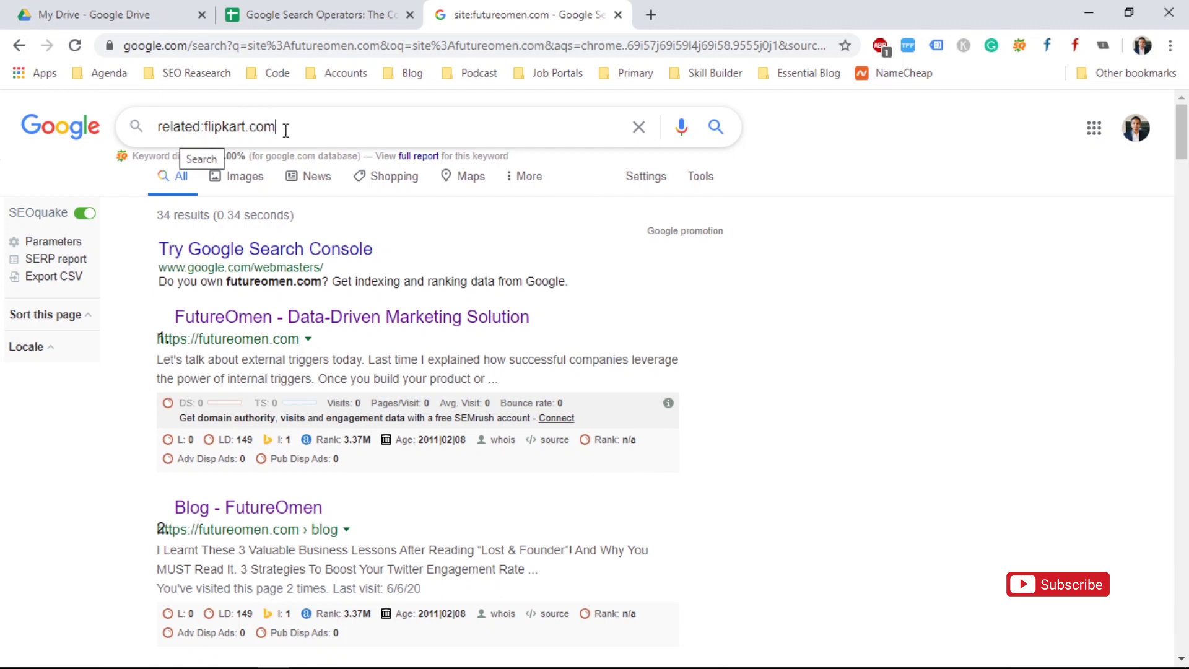
pyautogui.press('Return')
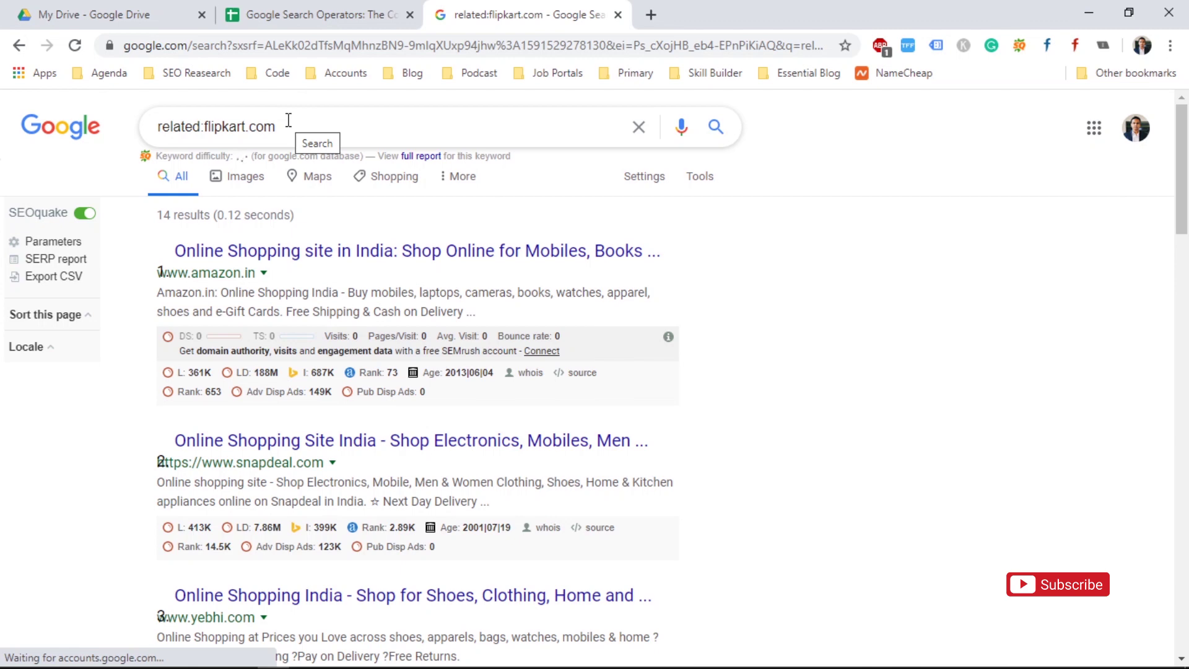
# - Return to the spreadsheet and copy the intitle:pen example beside the intitle: operator
pyautogui.click(285, 14)
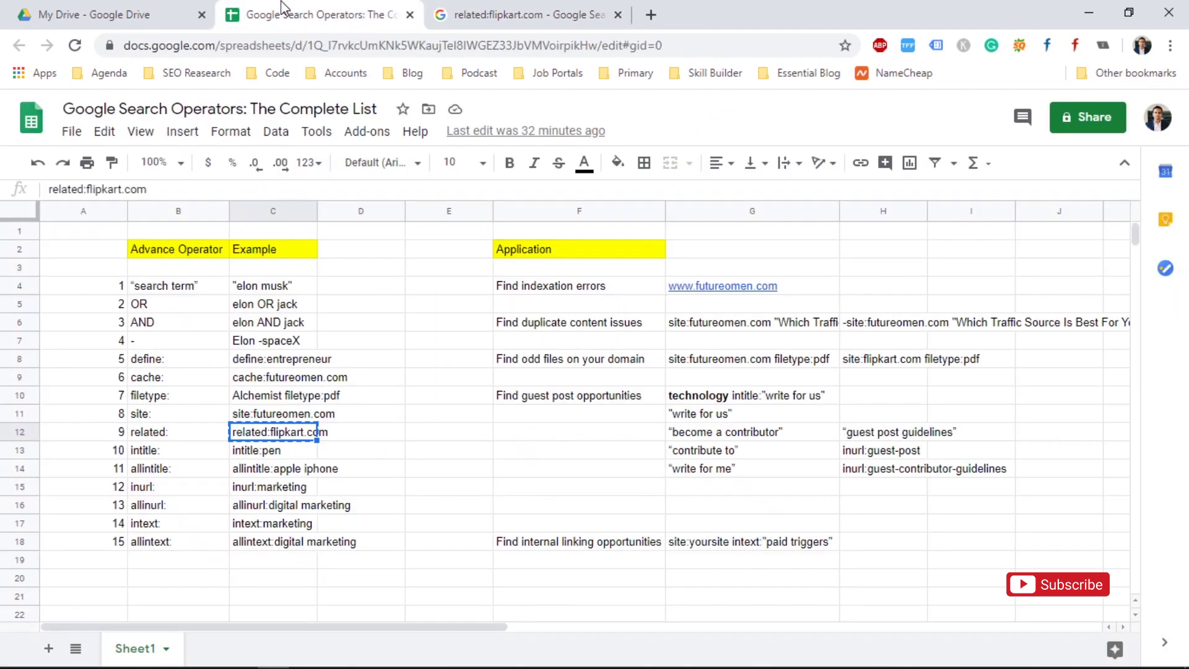
pyautogui.hotkey('ctrl', 'c')
pyautogui.press('Down')
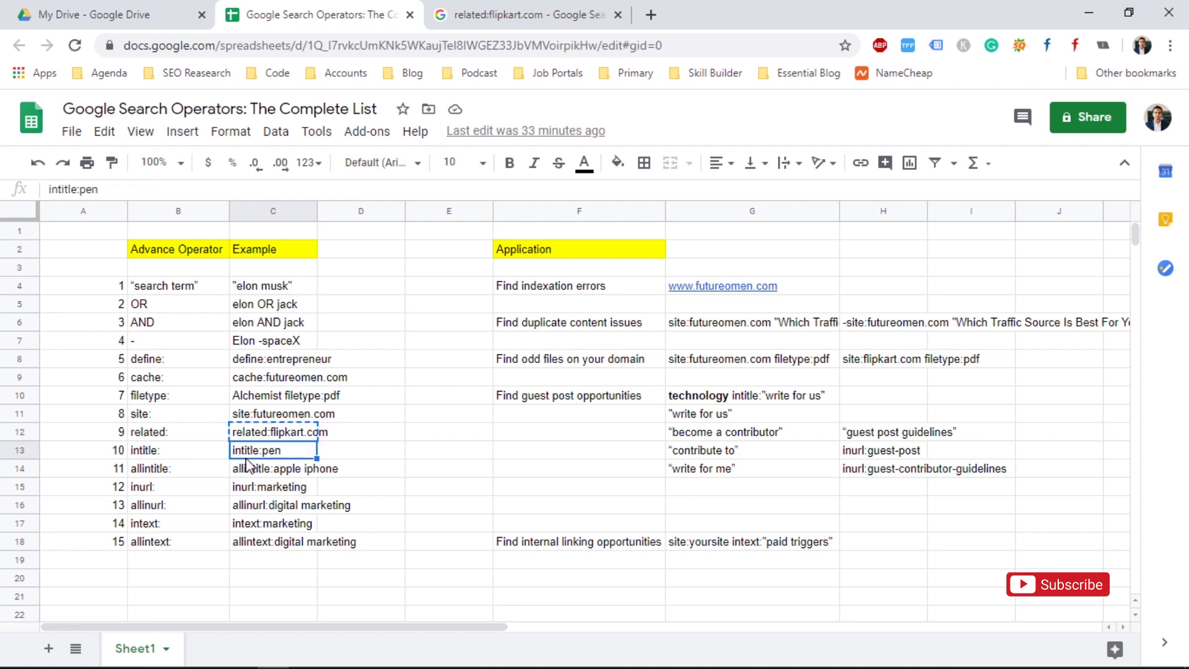
pyautogui.press('Left')
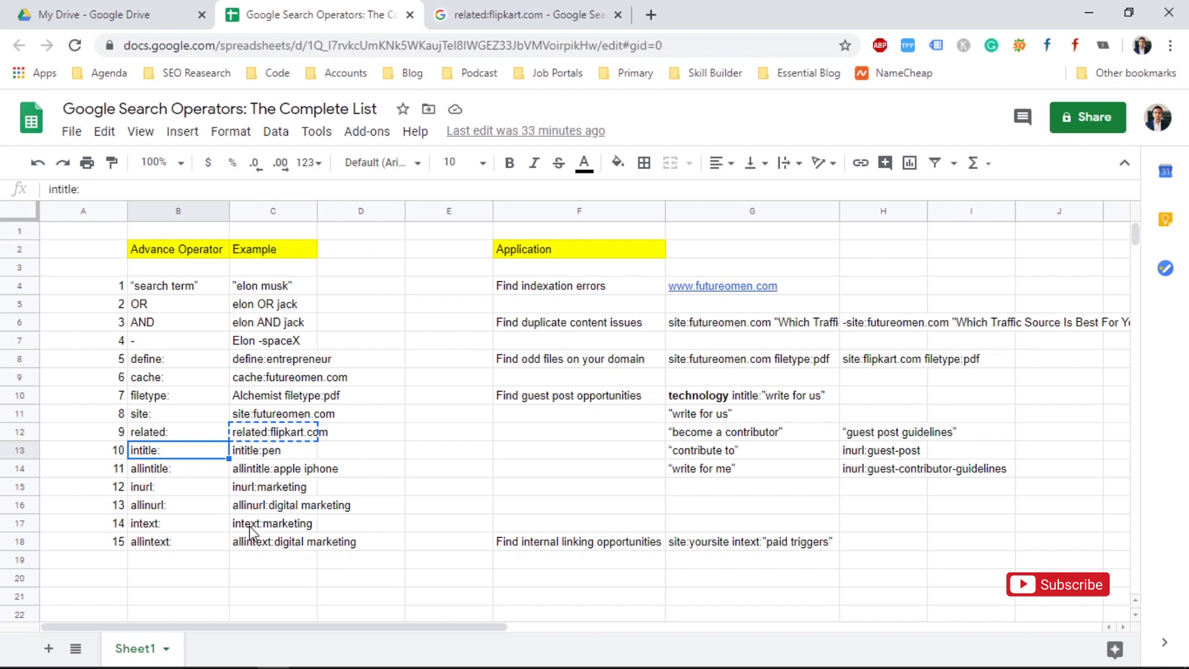
pyautogui.press('Up')
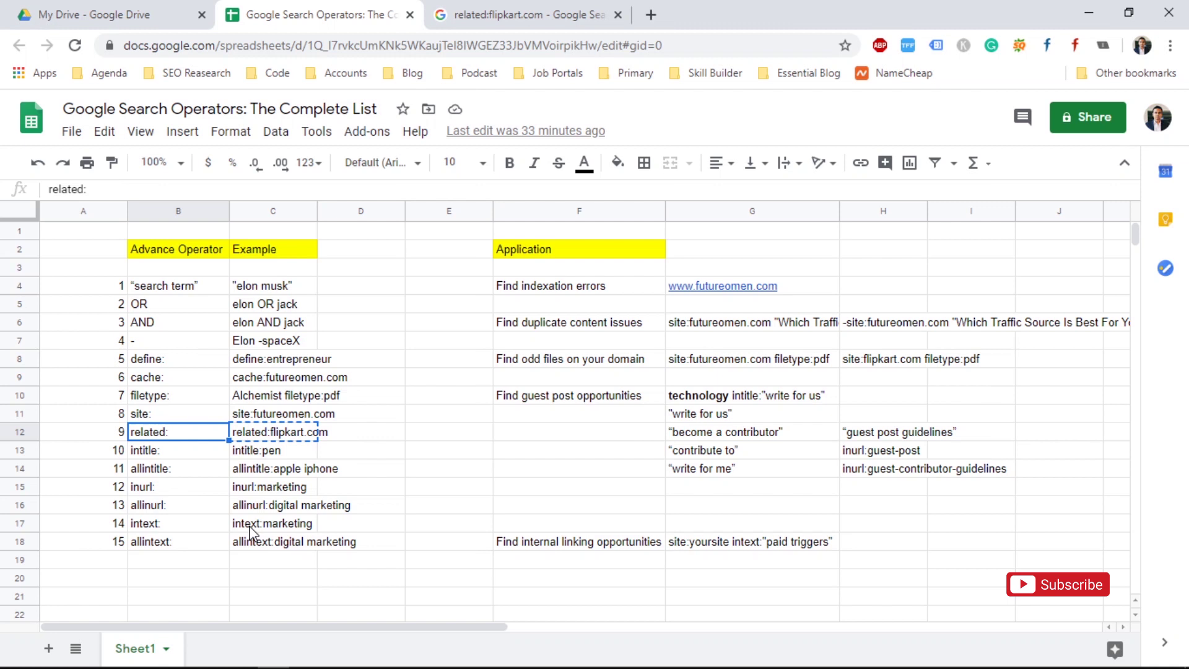
pyautogui.press('Down')
pyautogui.press('Right')
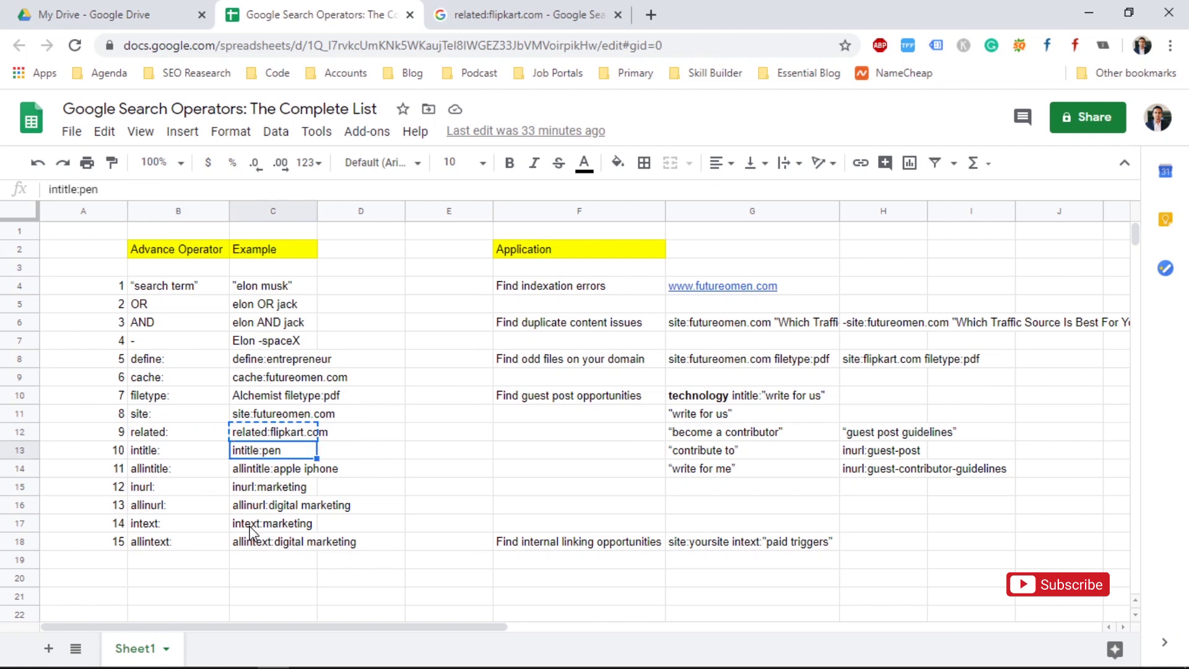
pyautogui.press('Left')
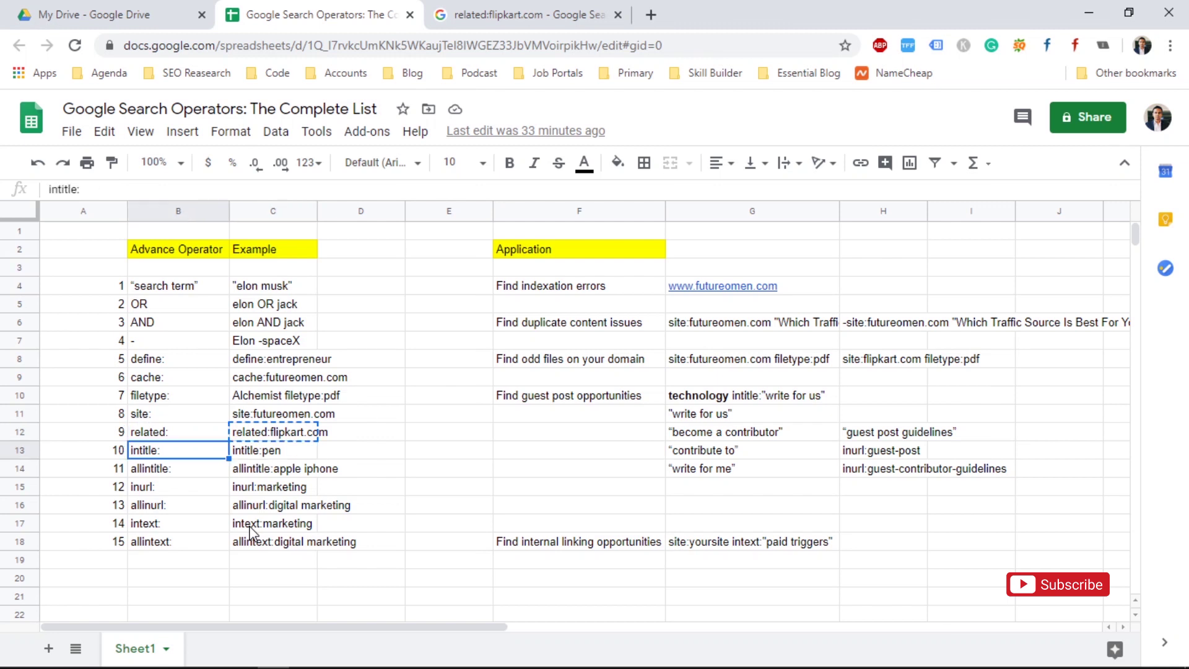
pyautogui.press('Right')
pyautogui.press('Left')
pyautogui.press('Right')
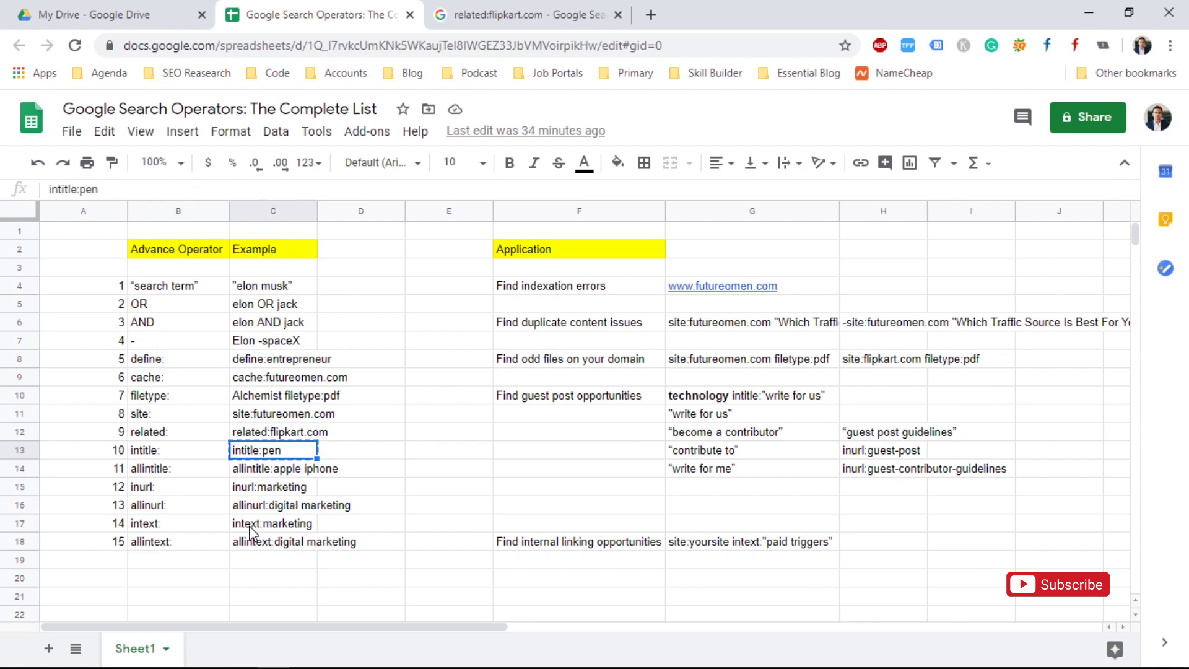
# - Replace the related:flipkart.com query in the Google search box with the copied intitle:pen
pyautogui.click(513, 14)
pyautogui.click(327, 114)
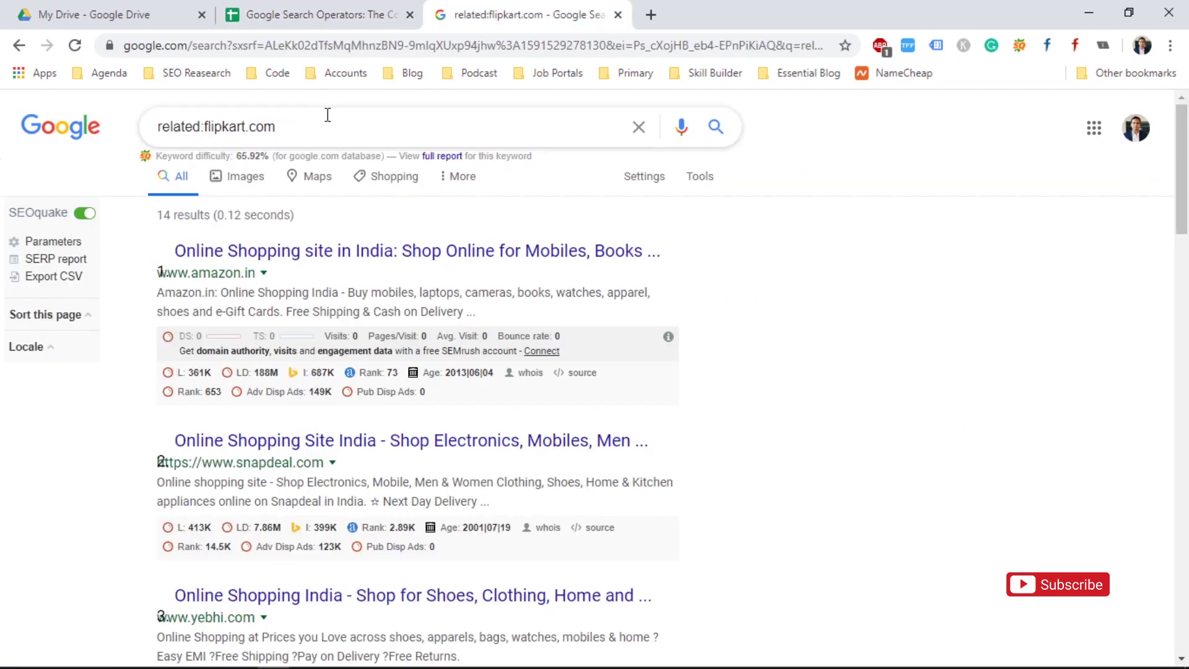
pyautogui.hotkey('ctrl', 'a')
pyautogui.hotkey('ctrl', 'v')
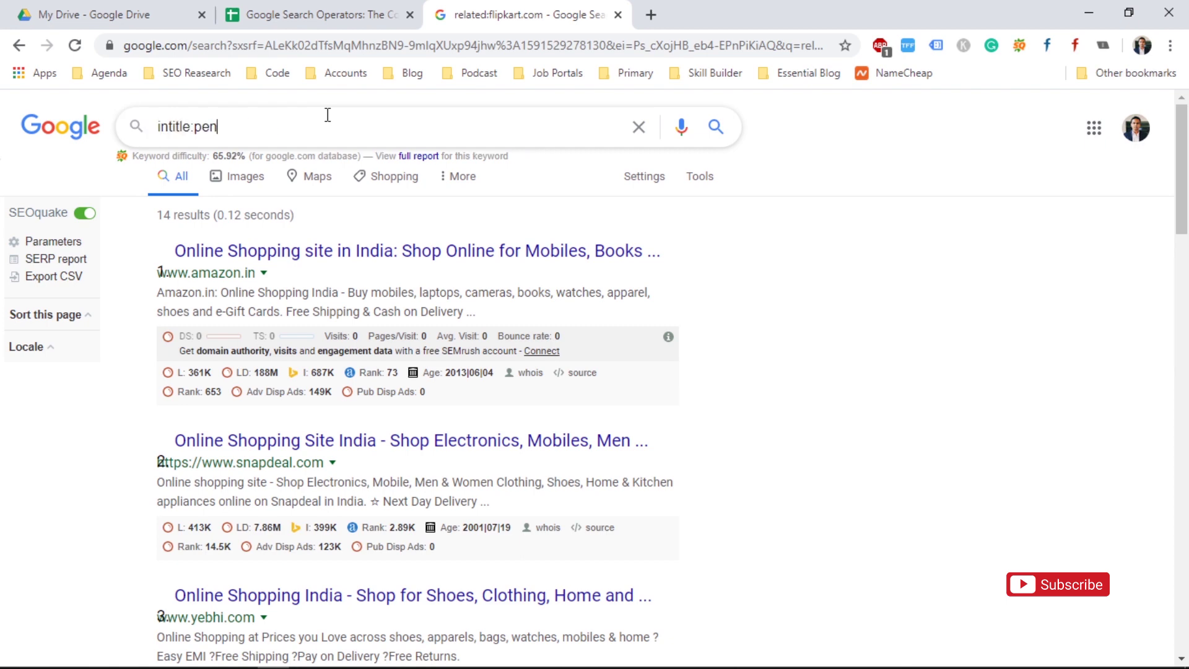
# - Run the intitle:pen search and complete the reCAPTCHA check that you are not a robot
pyautogui.press('Left')
pyautogui.press('Left')
pyautogui.press('Left')
pyautogui.press('Left')
pyautogui.press('Left')
pyautogui.press('Left')
pyautogui.press('Left')
pyautogui.press('Left')
pyautogui.press('Left')
pyautogui.press('BackSpace')
pyautogui.click(223, 131)
pyautogui.press('Return')
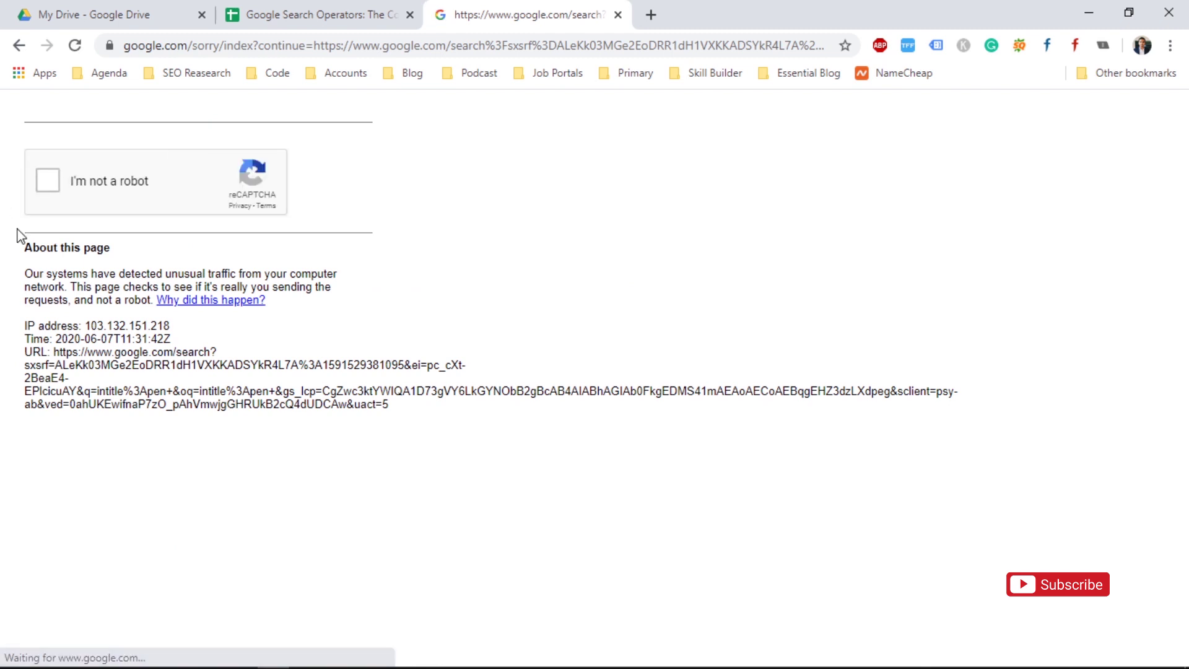
pyautogui.click(49, 192)
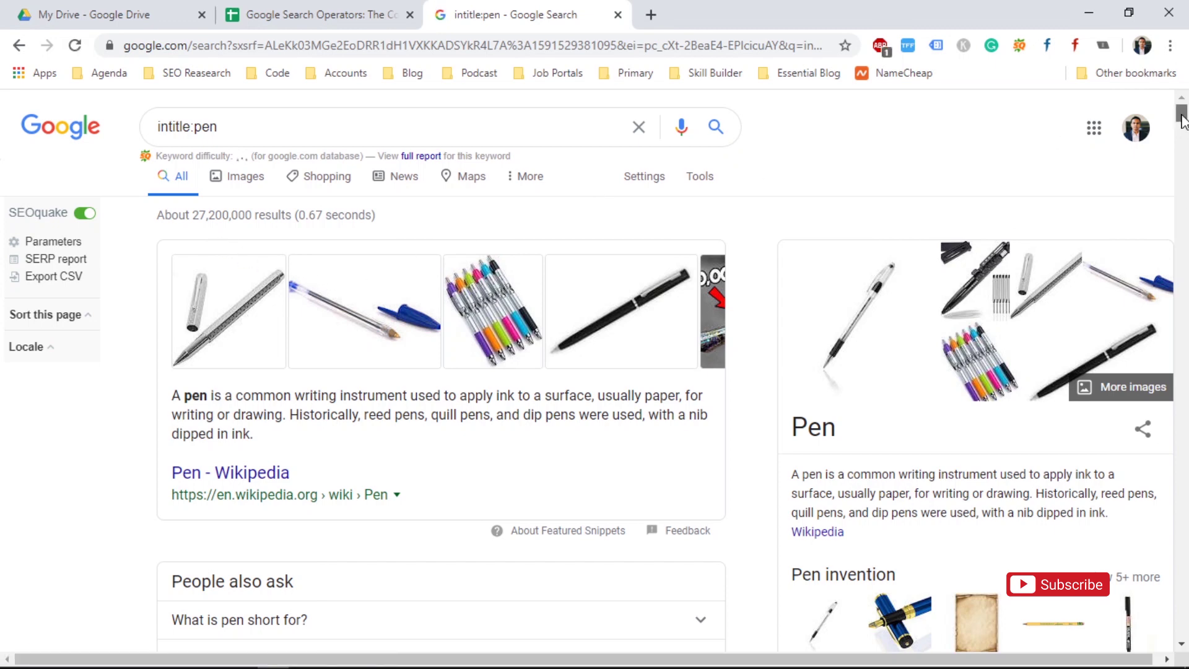
# - Return from the intitle:pen results to the spreadsheet and copy the allintitle:apple iphone example
pyautogui.moveTo(1181, 117); pyautogui.dragTo(1182, 140)
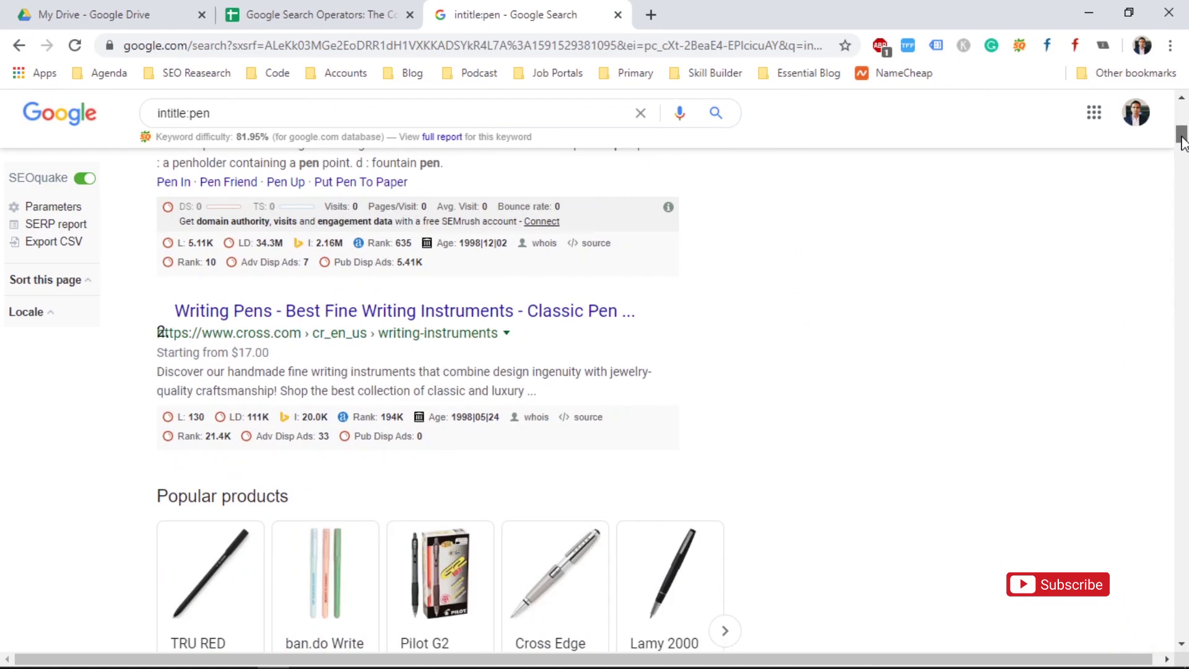
pyautogui.moveTo(1182, 141)
pyautogui.mouseDown()
pyautogui.moveTo(1183, 168)
pyautogui.moveTo(1182, 139)
pyautogui.mouseUp()
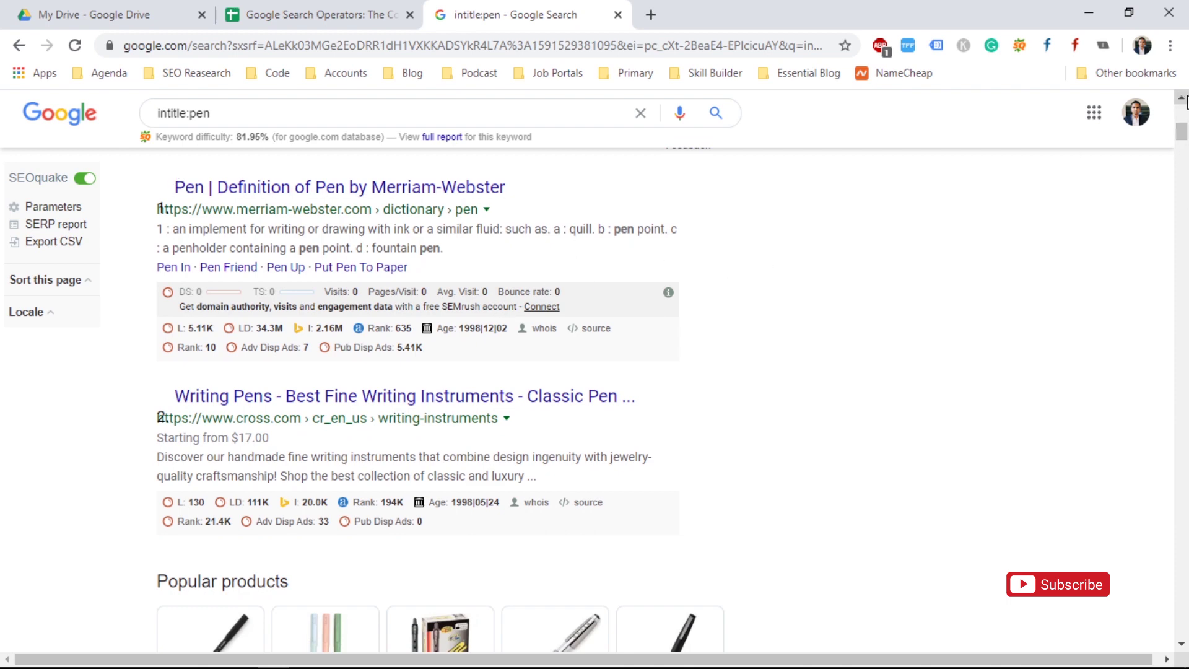
pyautogui.click(1183, 116)
pyautogui.click(1183, 99)
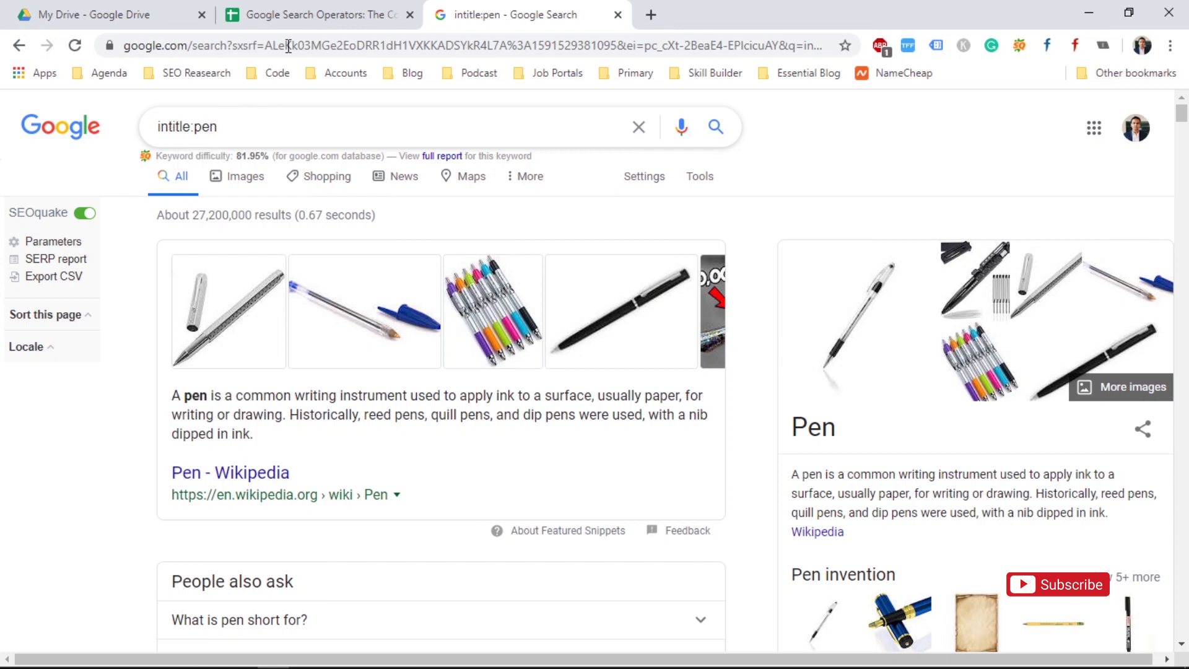
pyautogui.click(302, 12)
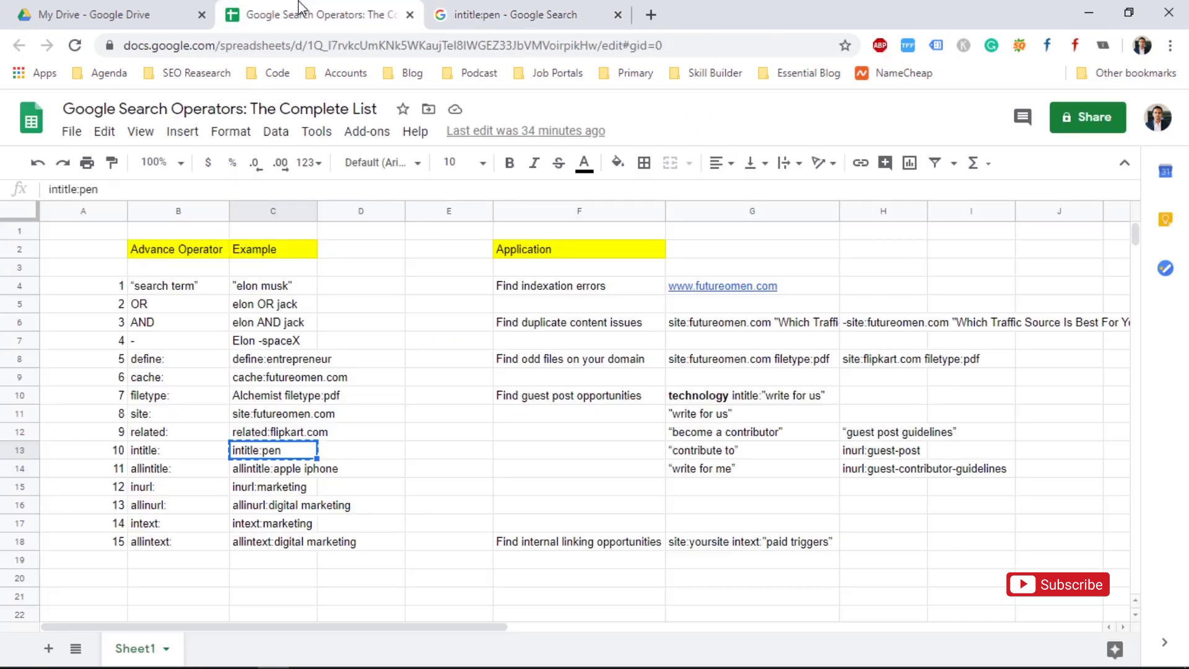
pyautogui.click(280, 476)
pyautogui.press('Left')
pyautogui.press('Left')
pyautogui.press('Right')
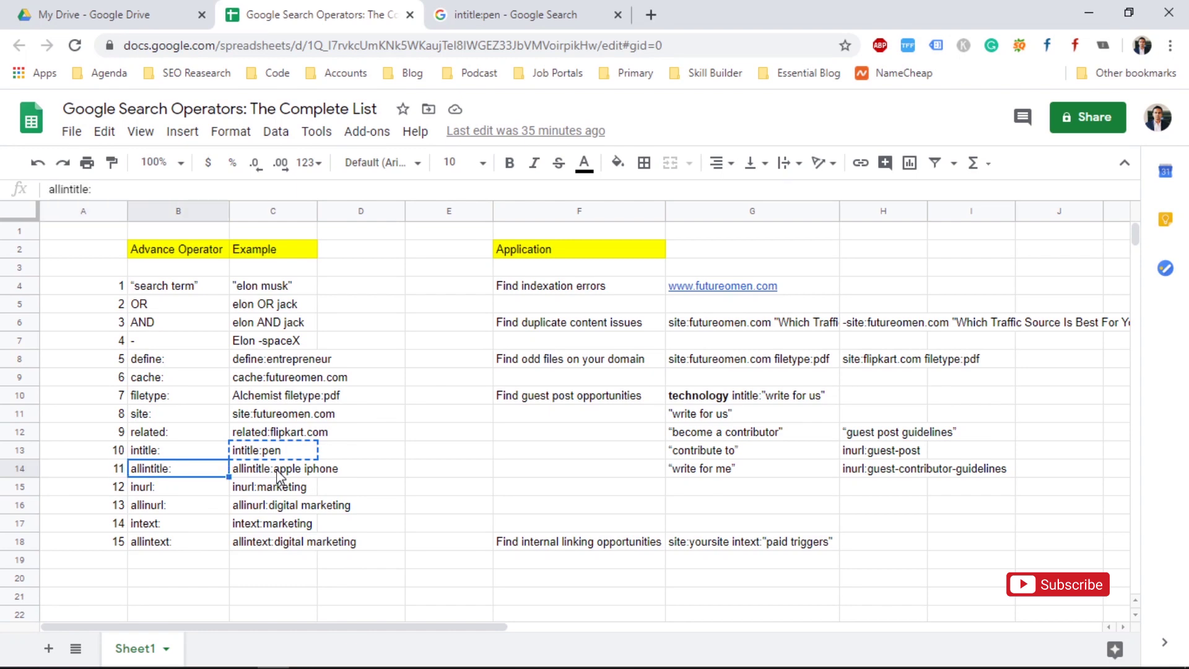
pyautogui.press('Right')
pyautogui.press('Left')
pyautogui.press('Left')
pyautogui.press('Right')
pyautogui.press('Right')
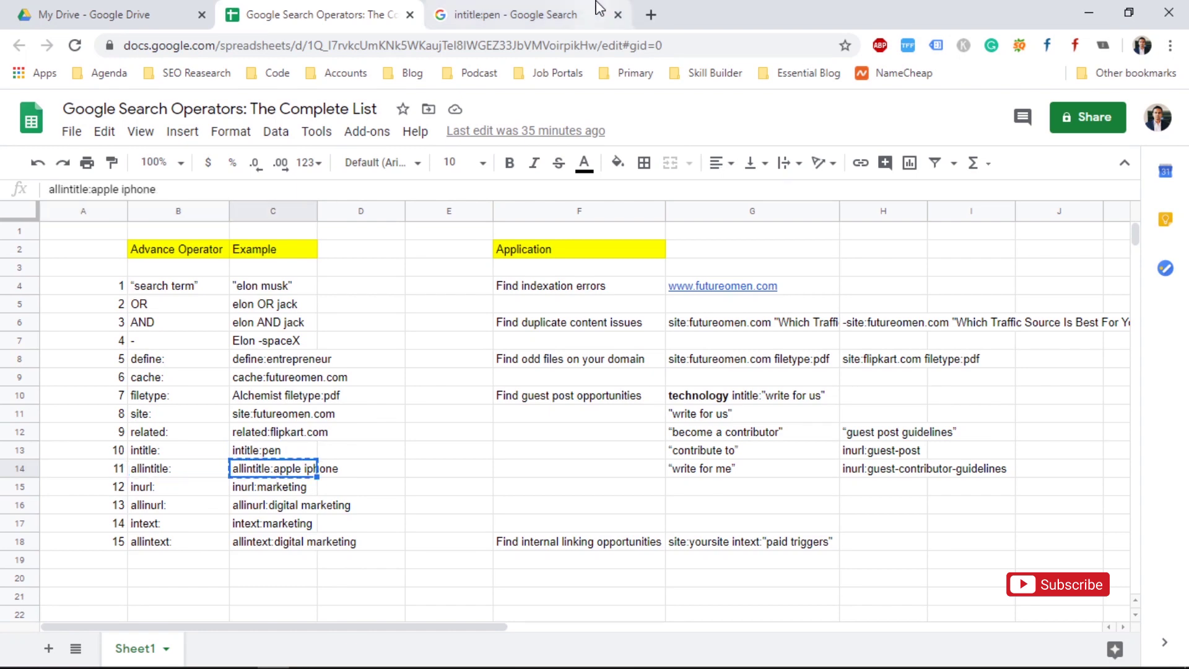
# - Run allintitle:apple iphone as a Google search in place of the intitle:pen query
pyautogui.click(490, 11)
pyautogui.click(301, 138)
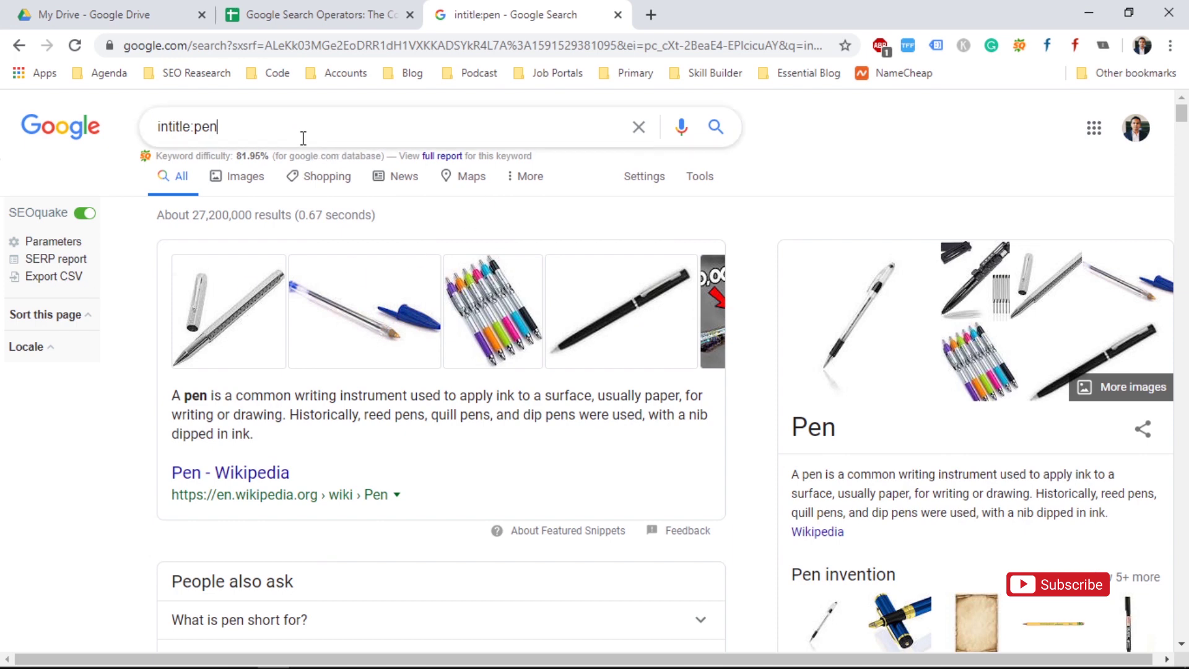
pyautogui.hotkey('ctrl', 'a')
pyautogui.hotkey('ctrl', 'v')
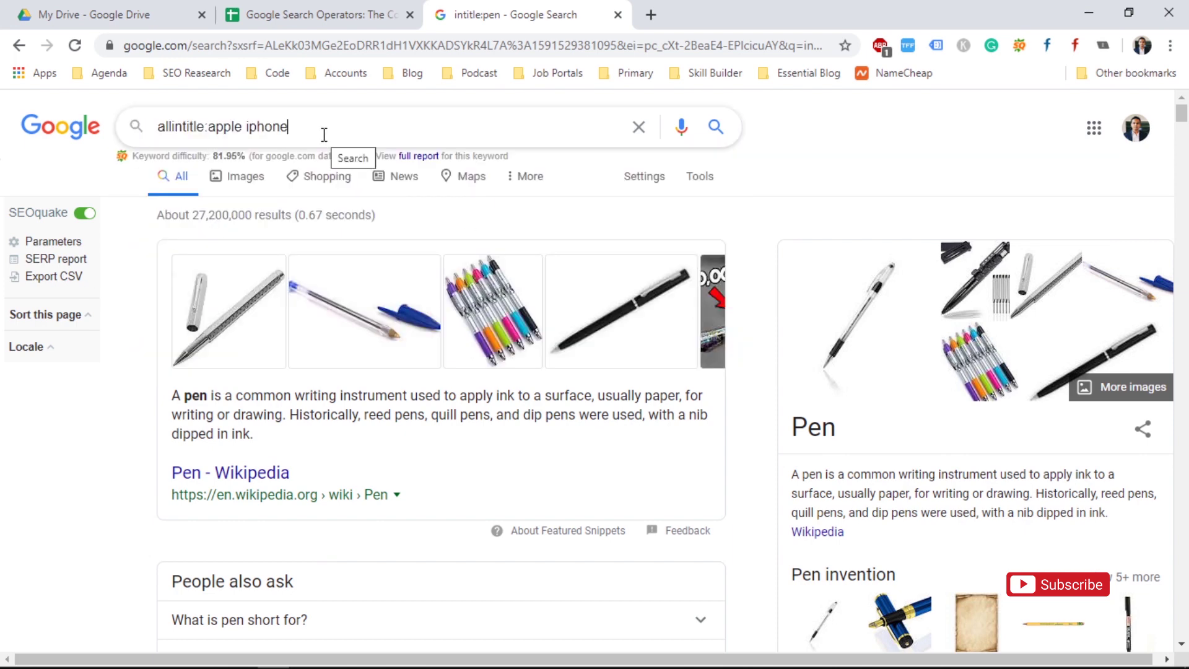
pyautogui.press('Return')
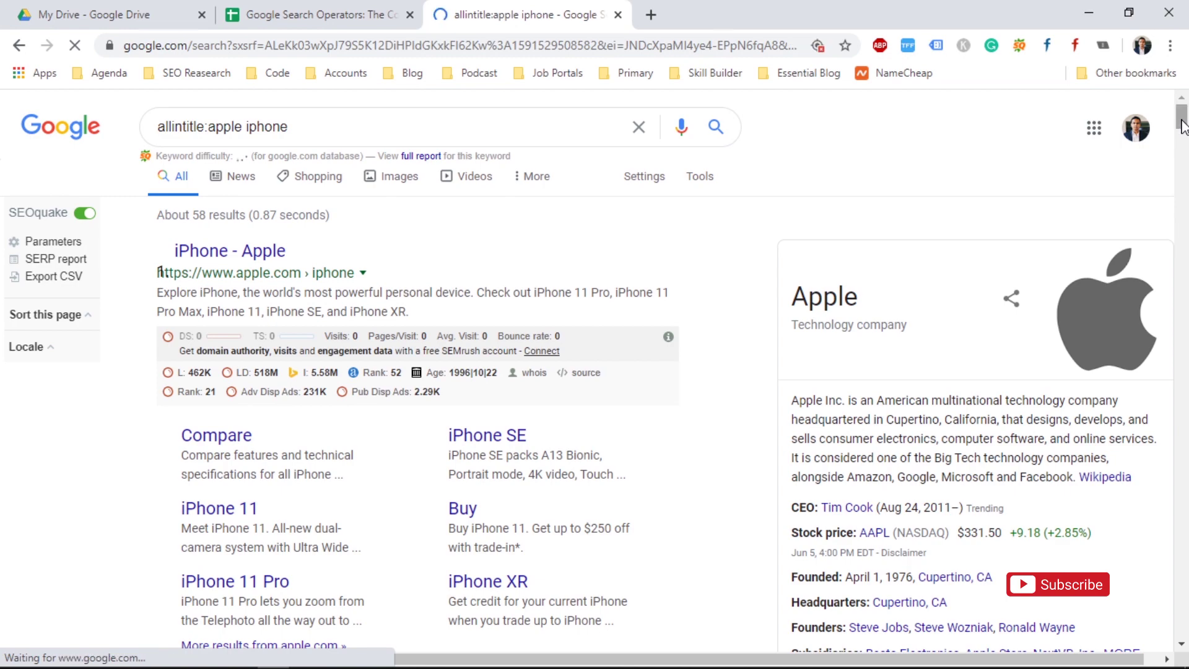
# - Return from the allintitle: results to the spreadsheet and copy the inurl:marketing example
pyautogui.moveTo(1184, 124)
pyautogui.mouseDown()
pyautogui.moveTo(1183, 152)
pyautogui.moveTo(1186, 113)
pyautogui.mouseUp()
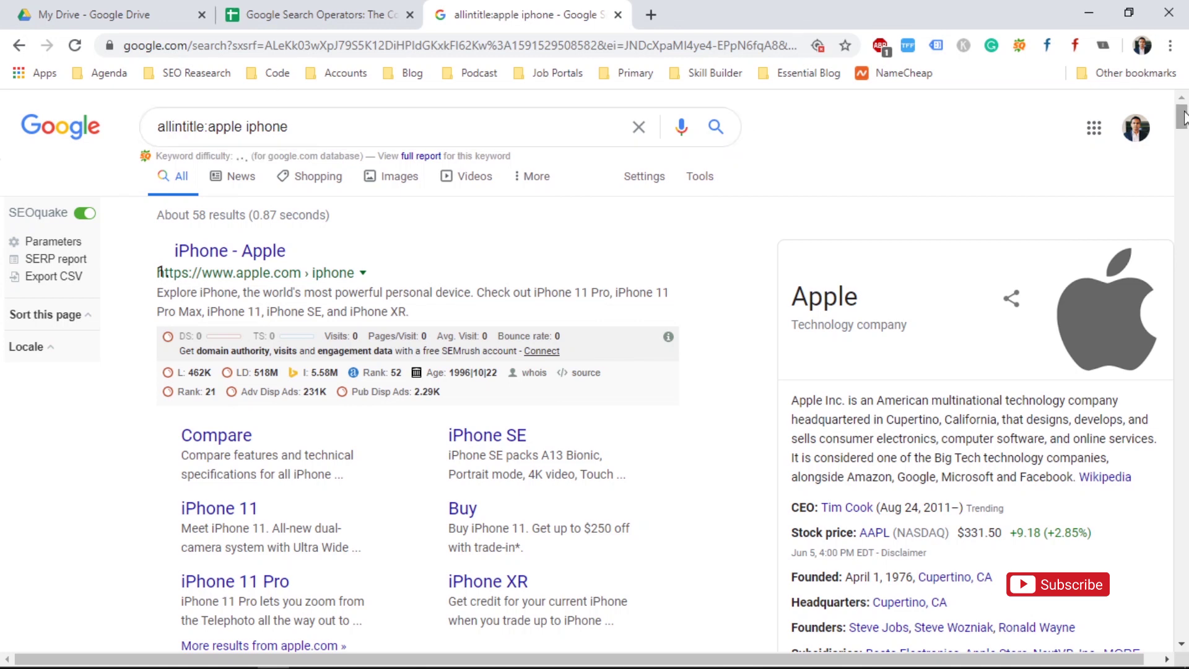
pyautogui.moveTo(1183, 121)
pyautogui.mouseDown()
pyautogui.moveTo(1185, 196)
pyautogui.moveTo(1185, 120)
pyautogui.mouseUp()
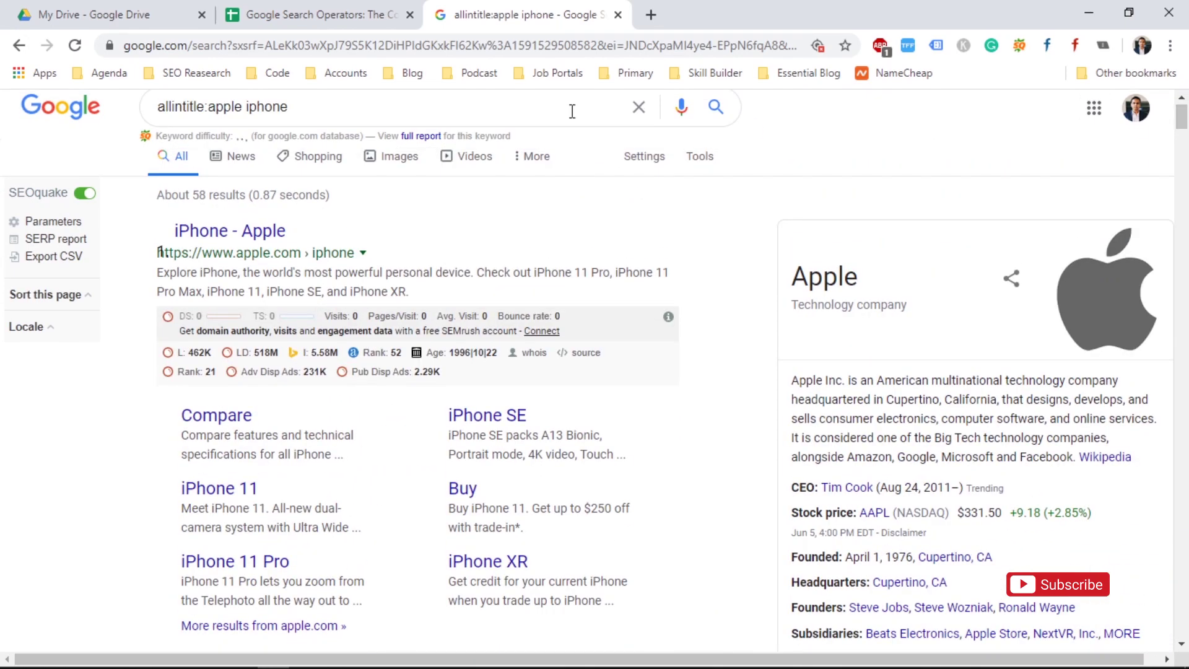
pyautogui.click(365, 9)
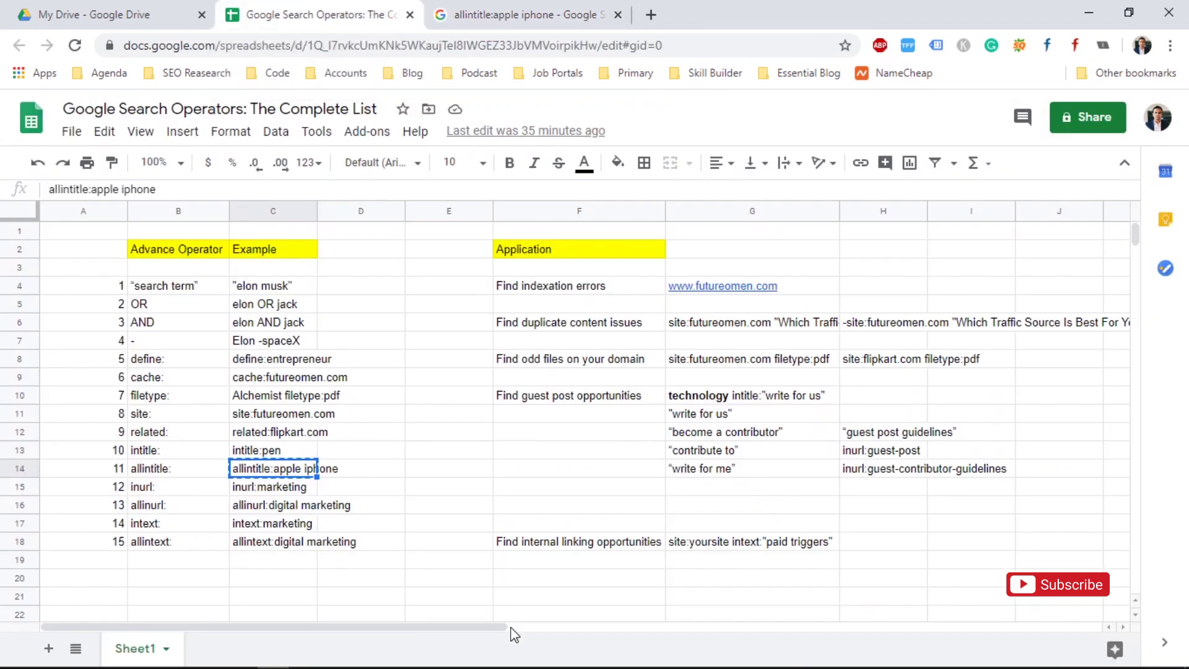
pyautogui.click(275, 494)
pyautogui.hotkey('ctrl', 'c')
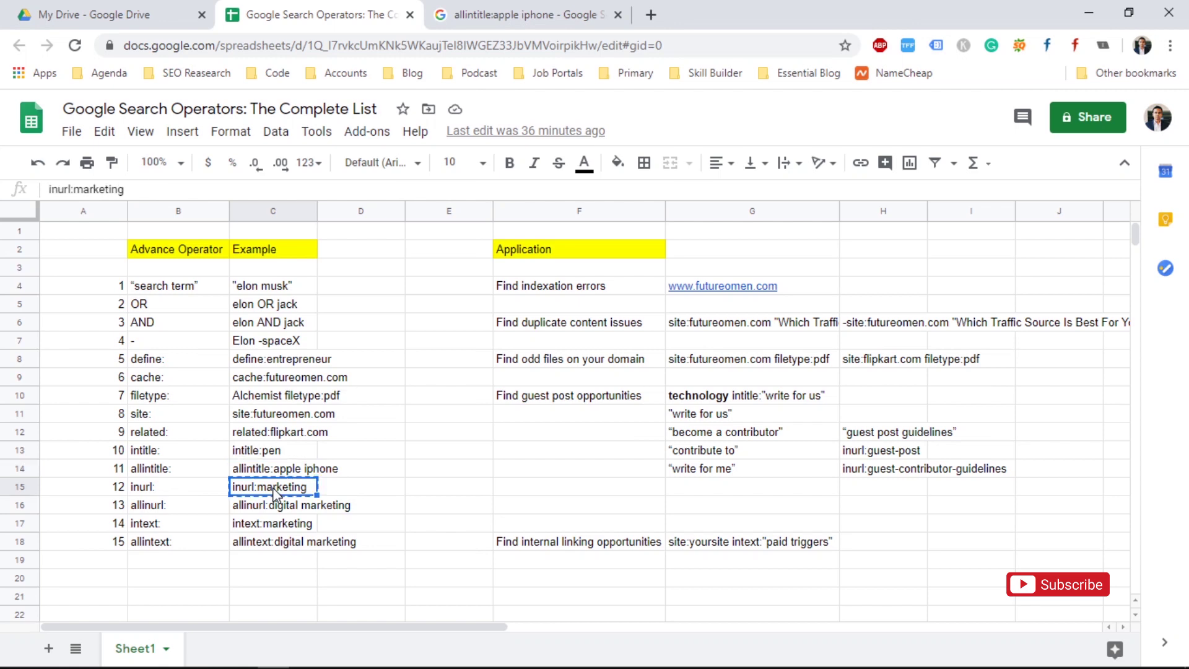
# - Run inurl:marketing as a Google search in place of the allintitle:apple iphone query
pyautogui.click(531, 14)
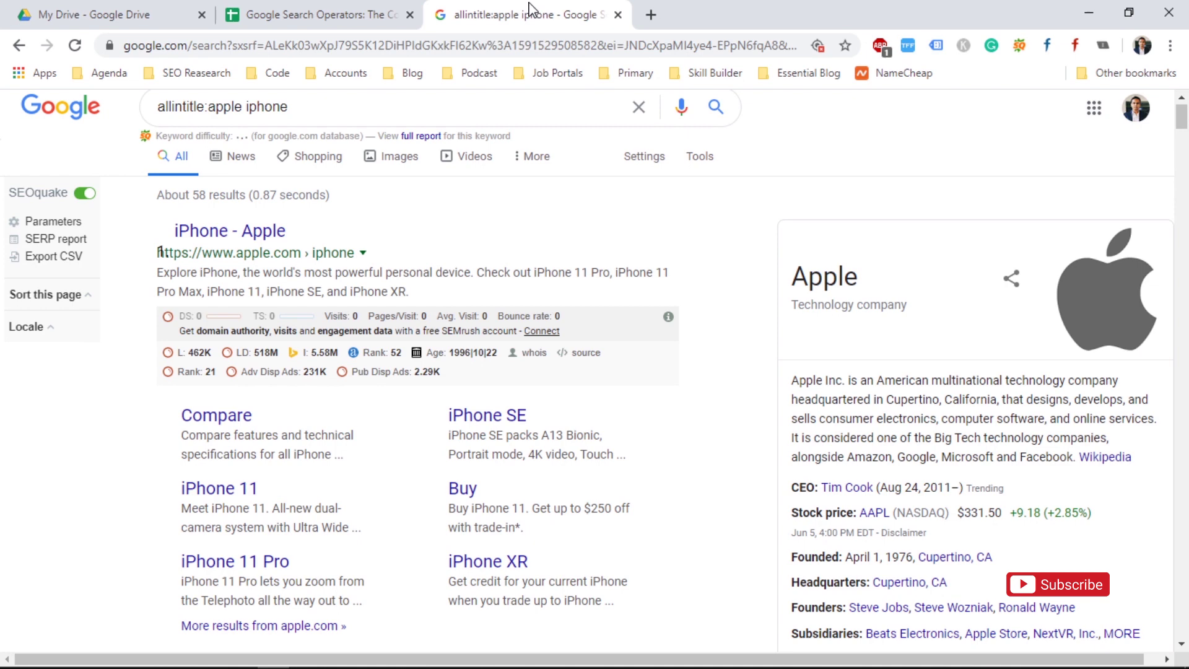
pyautogui.click(326, 112)
pyautogui.hotkey('ctrl', 'a')
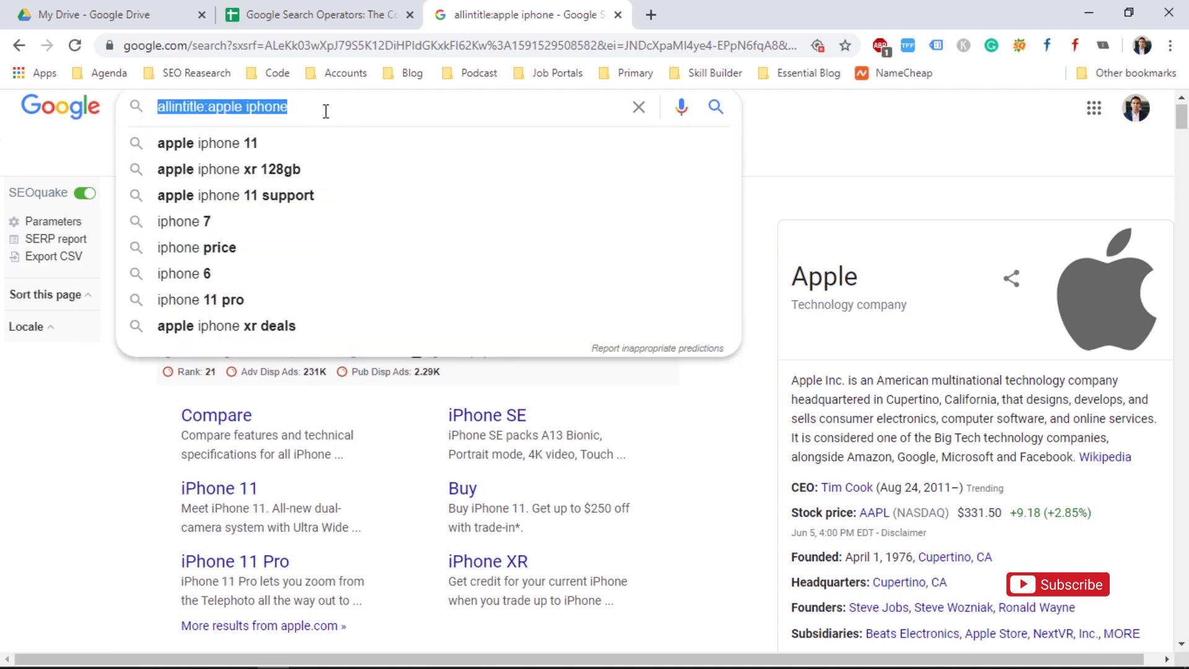
pyautogui.hotkey('ctrl', 'v')
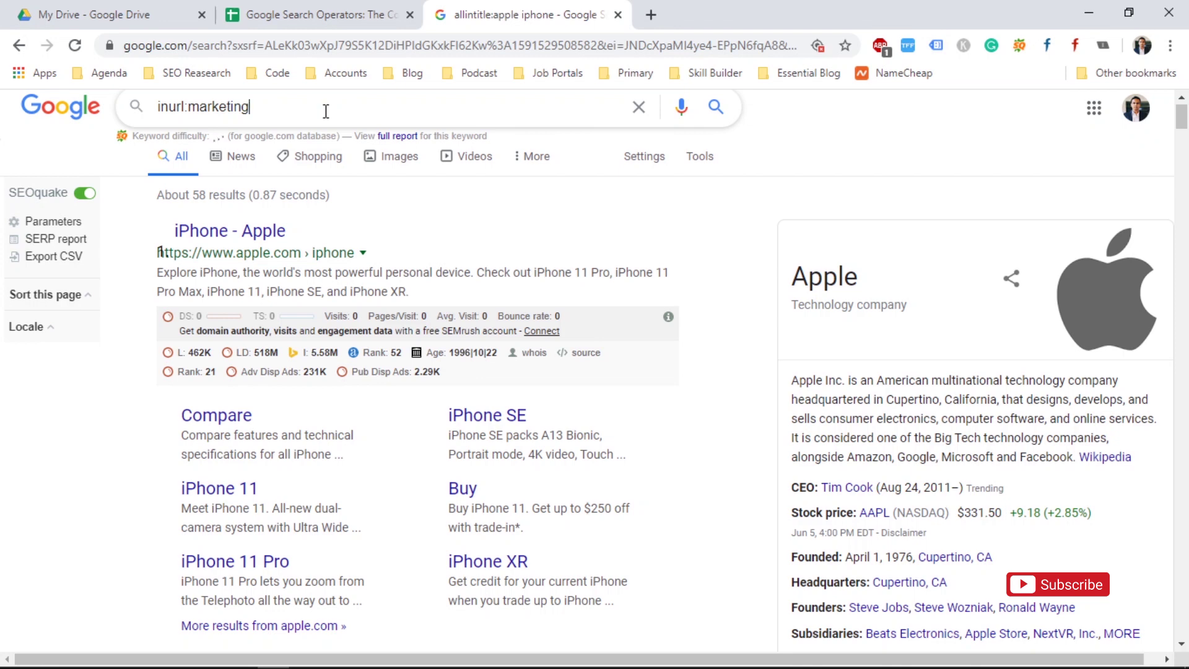
pyautogui.press('Return')
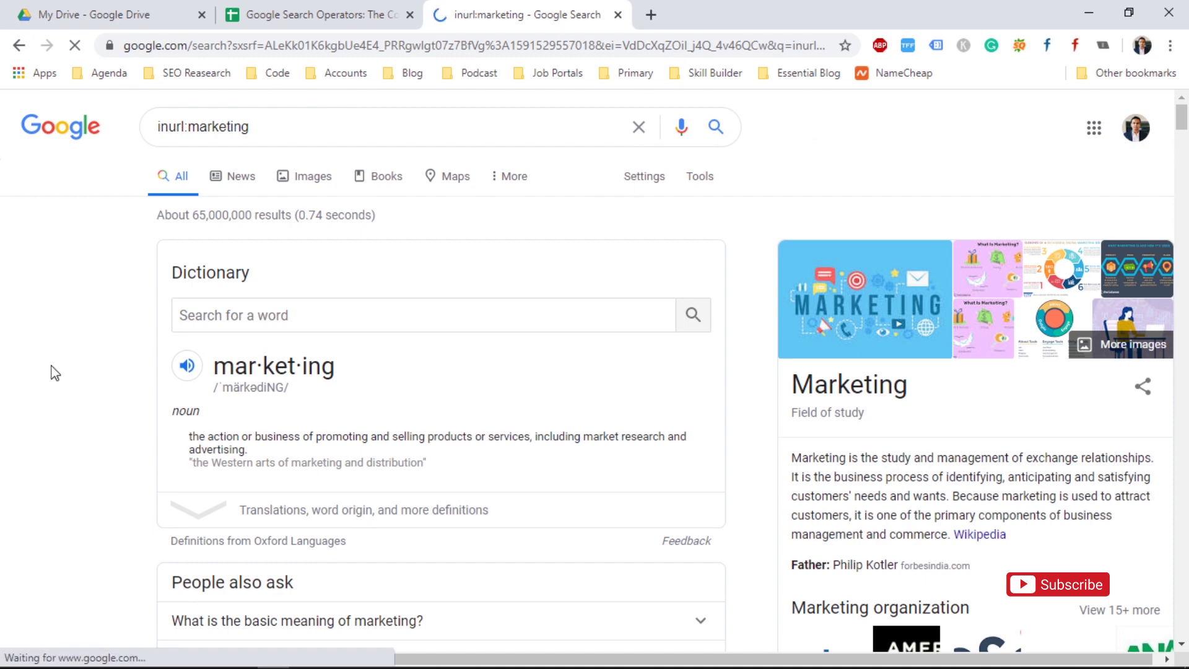
# - Look through the inurl:marketing results and return to the spreadsheet's allinurl:digital marketing example
pyautogui.scroll(-2, 52, 370)
pyautogui.scroll(-8, 56, 372)
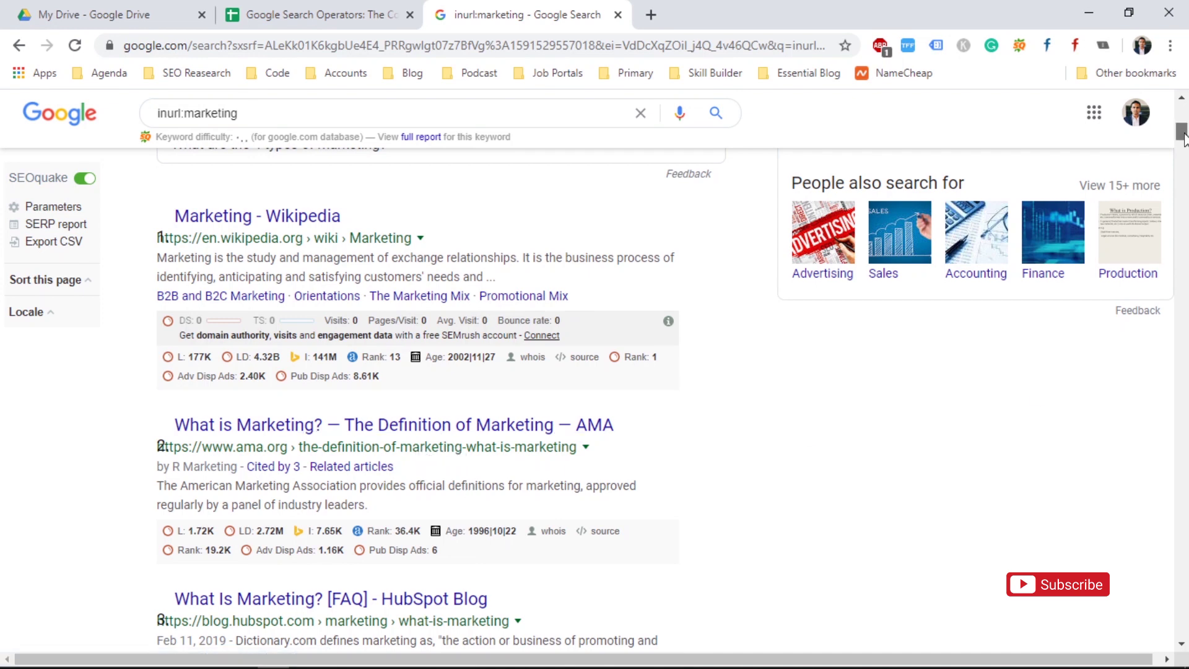
pyautogui.moveTo(1183, 133); pyautogui.dragTo(1183, 144)
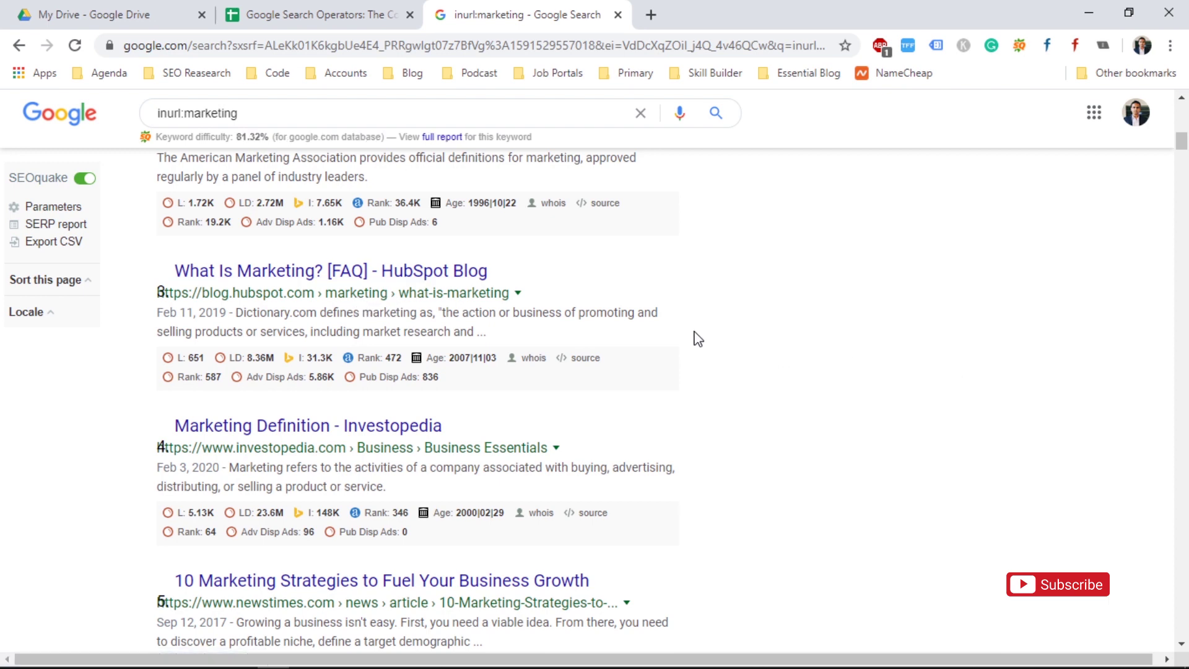
pyautogui.click(264, 14)
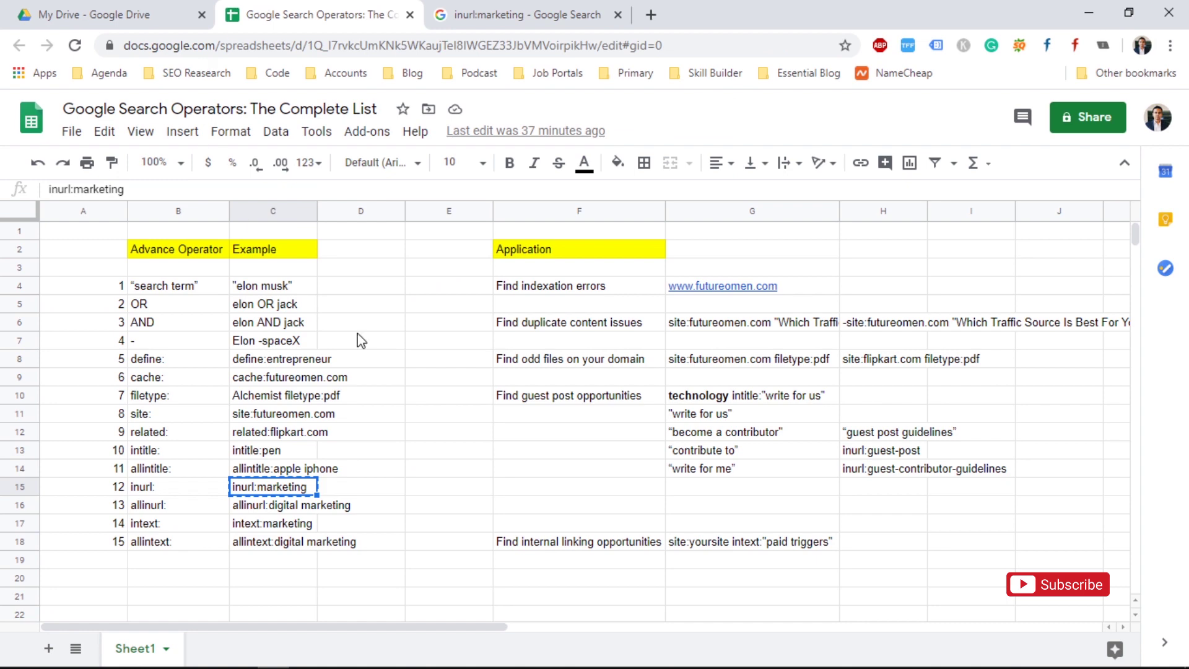
pyautogui.click(348, 509)
pyautogui.press('Left')
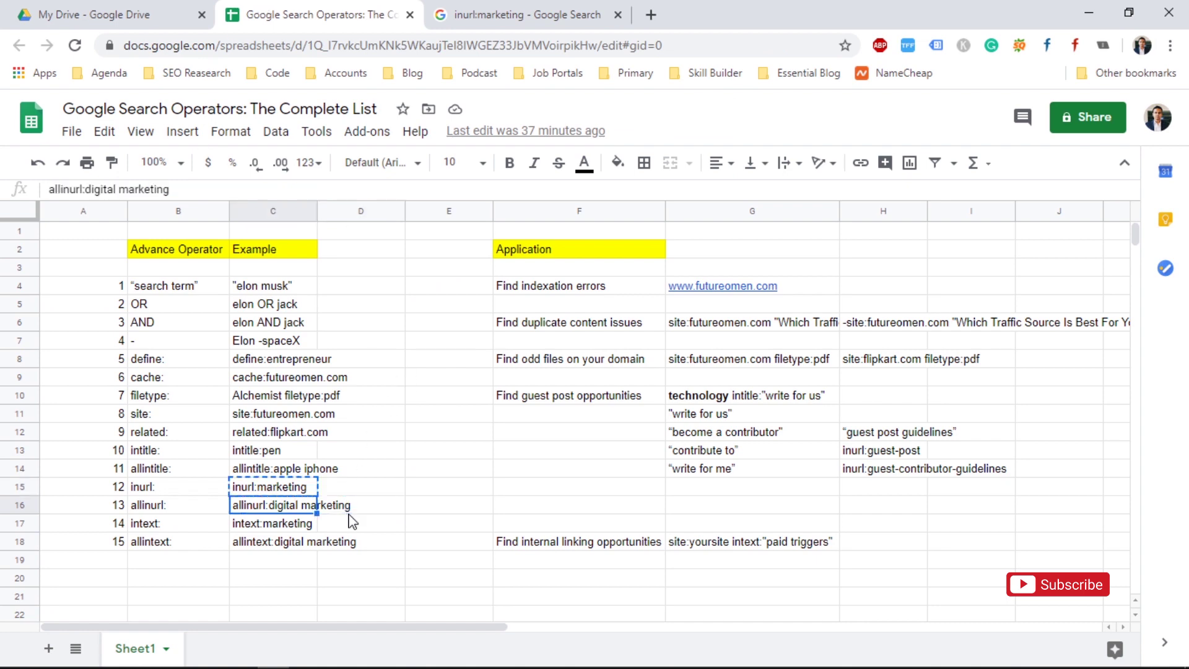
# - Compare the neighbouring inurl:, allinurl: and intext: examples and copy the intext:marketing example
pyautogui.press('Up')
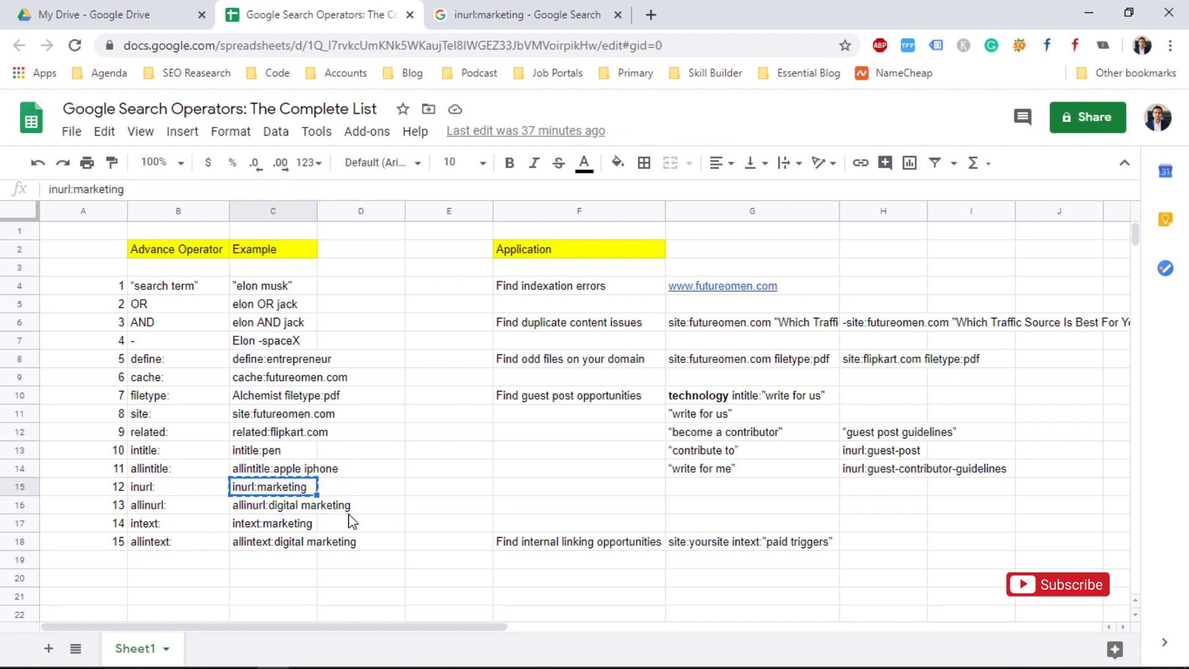
pyautogui.press('Down')
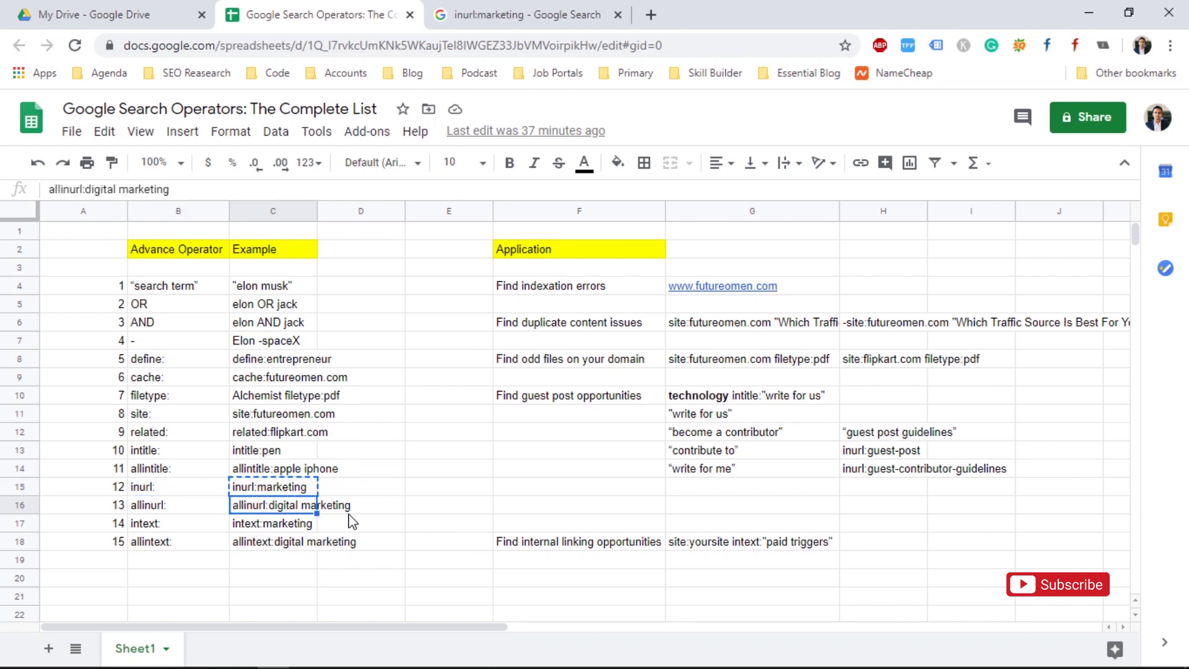
pyautogui.press('Up')
pyautogui.press('Down')
pyautogui.press('Down')
pyautogui.press('Up')
pyautogui.press('Down')
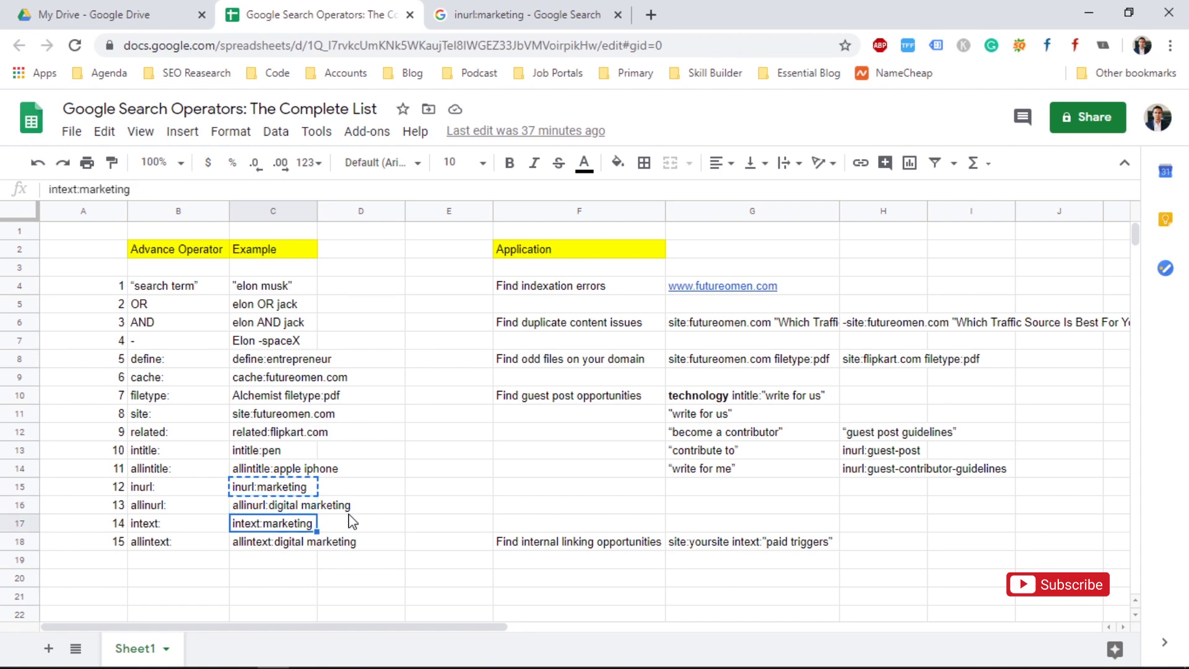
pyautogui.press('Up')
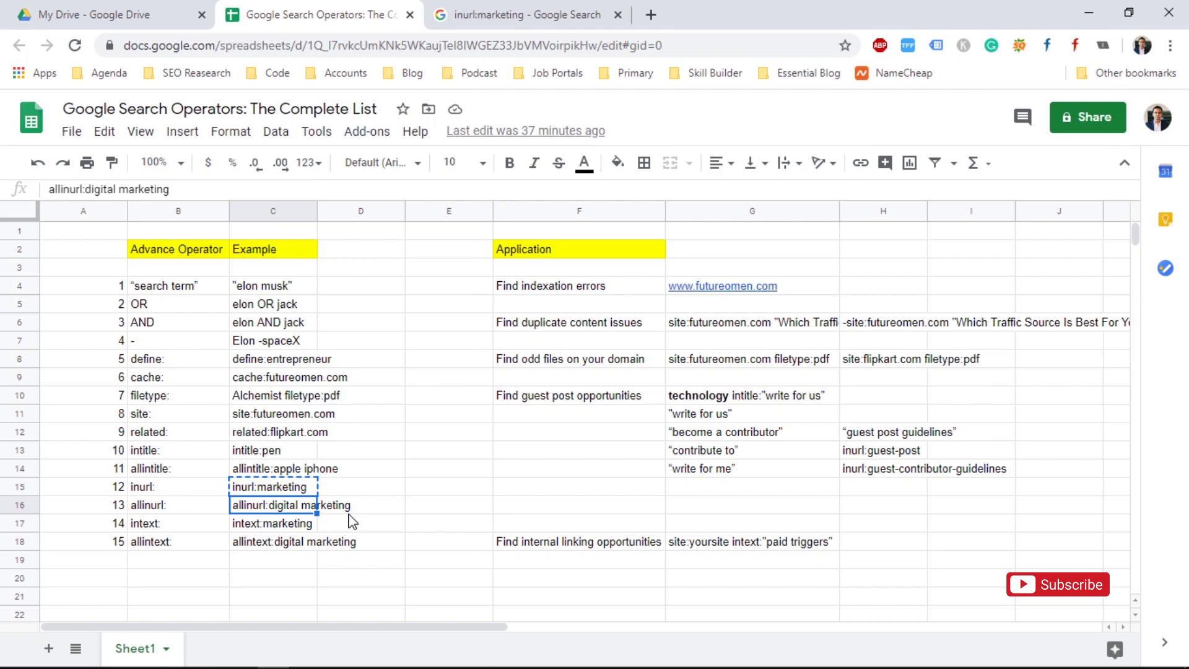
pyautogui.press('Down')
pyautogui.press('Up')
pyautogui.press('Down')
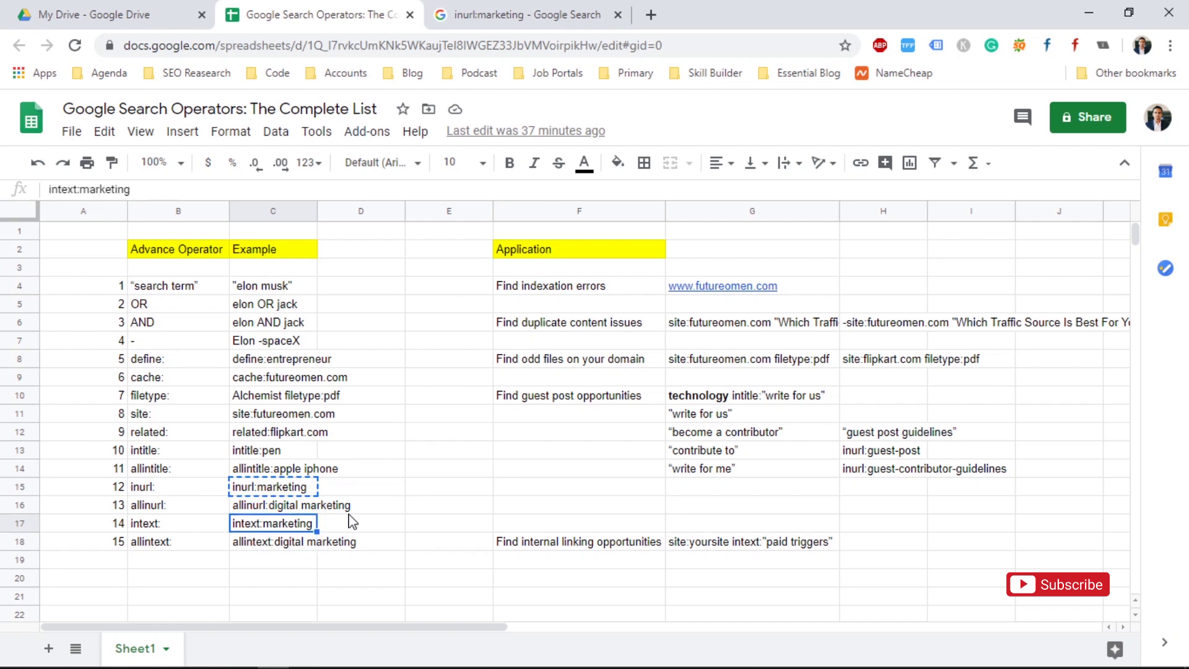
pyautogui.hotkey('ctrl', 'c')
# - Run intext:marketing as a Google search in place of the inurl:marketing query
pyautogui.click(505, 9)
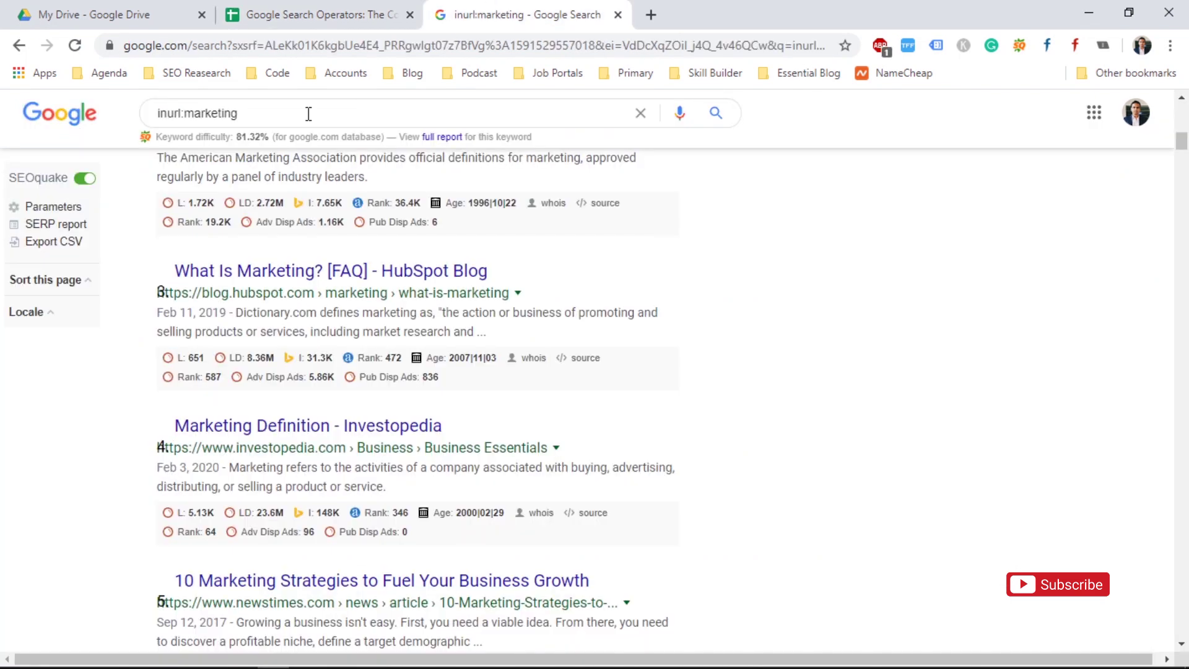
pyautogui.tripleClick(277, 121)
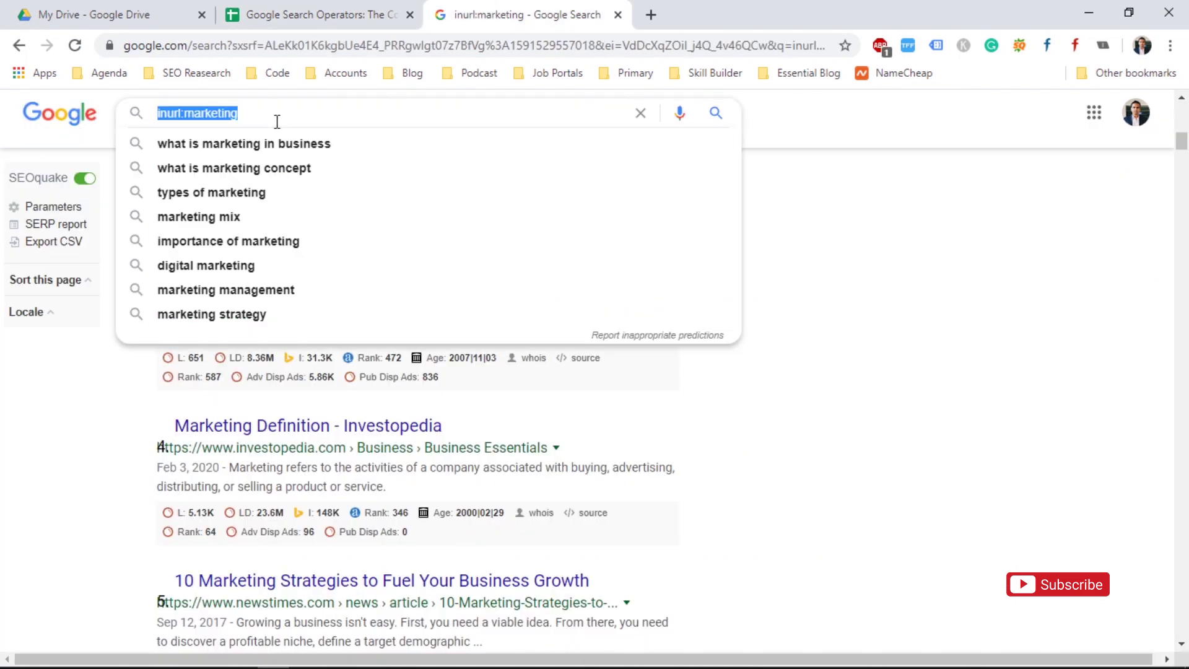
pyautogui.hotkey('ctrl', 'v')
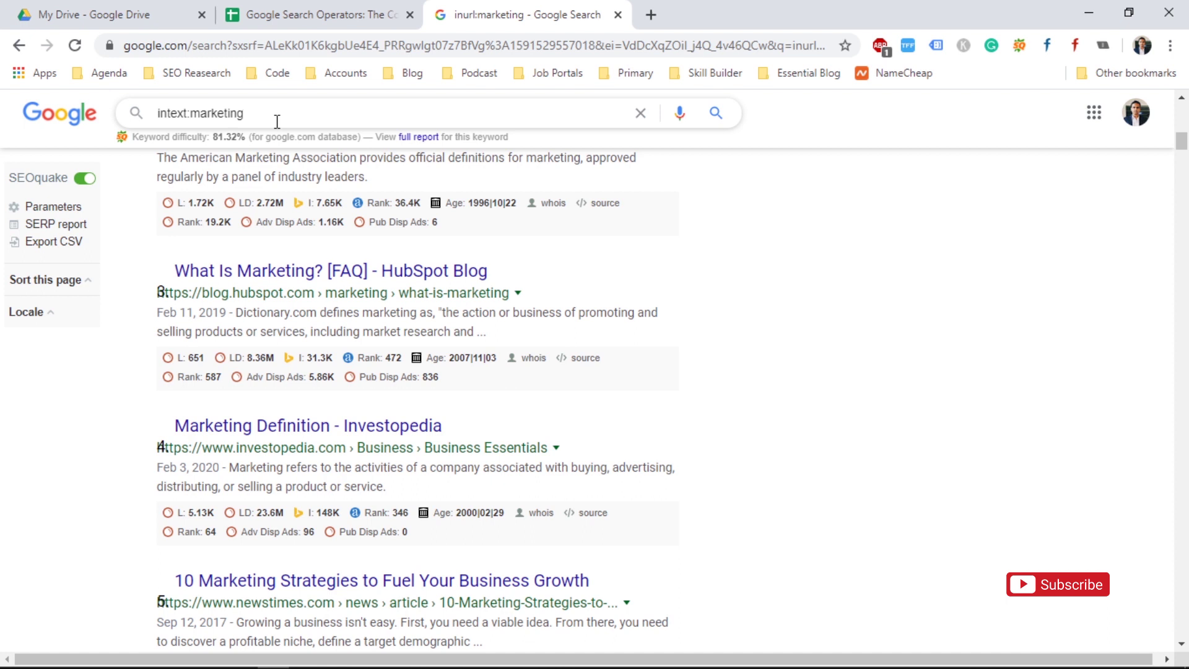
pyautogui.press('Return')
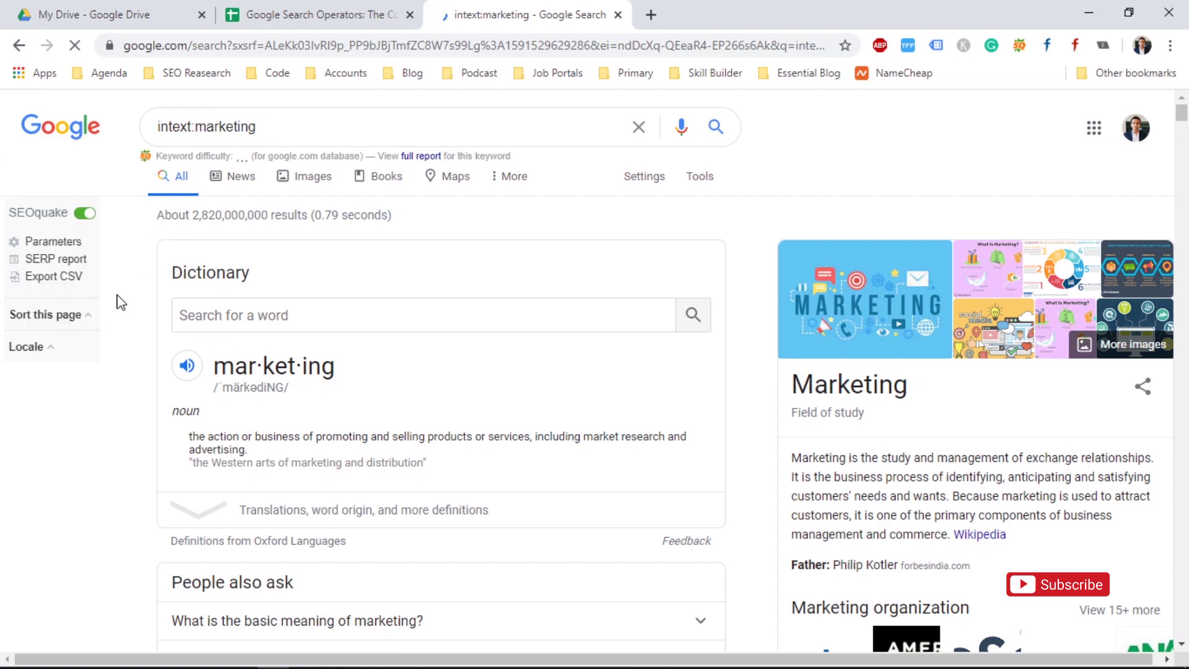
# - Open the AMA result "What is Marketing?" in a new tab, look through its text and dismiss the pop-up message
pyautogui.scroll(-3, 119, 297)
pyautogui.scroll(-1, 121, 302)
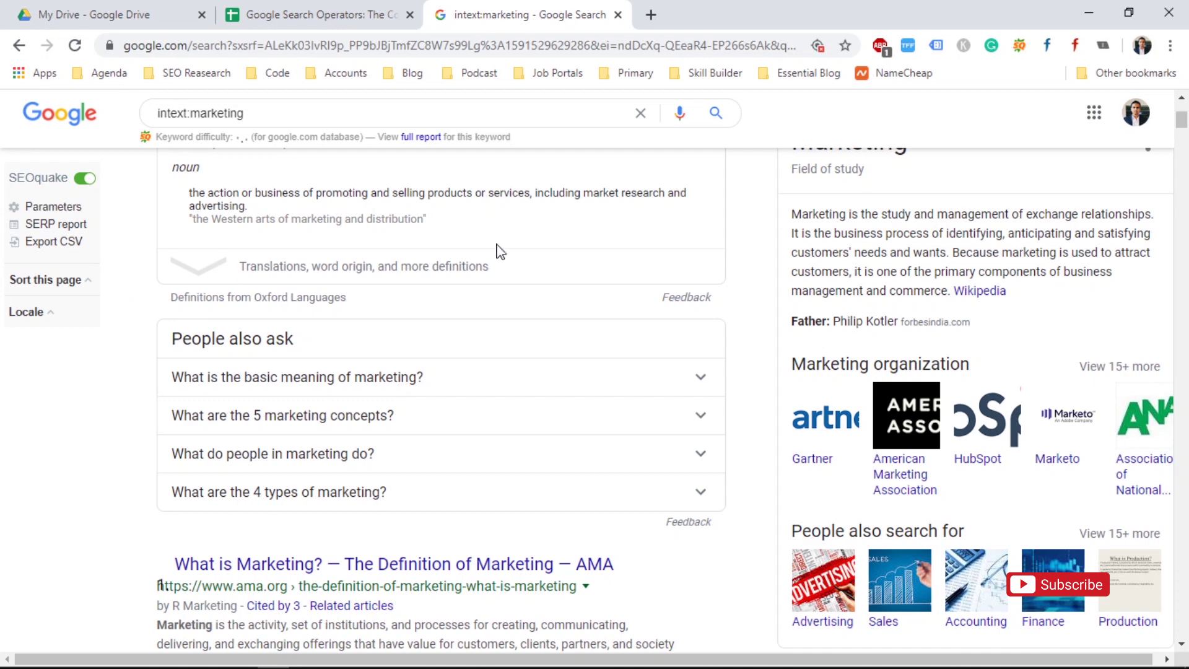
pyautogui.moveTo(1184, 124); pyautogui.dragTo(1184, 130)
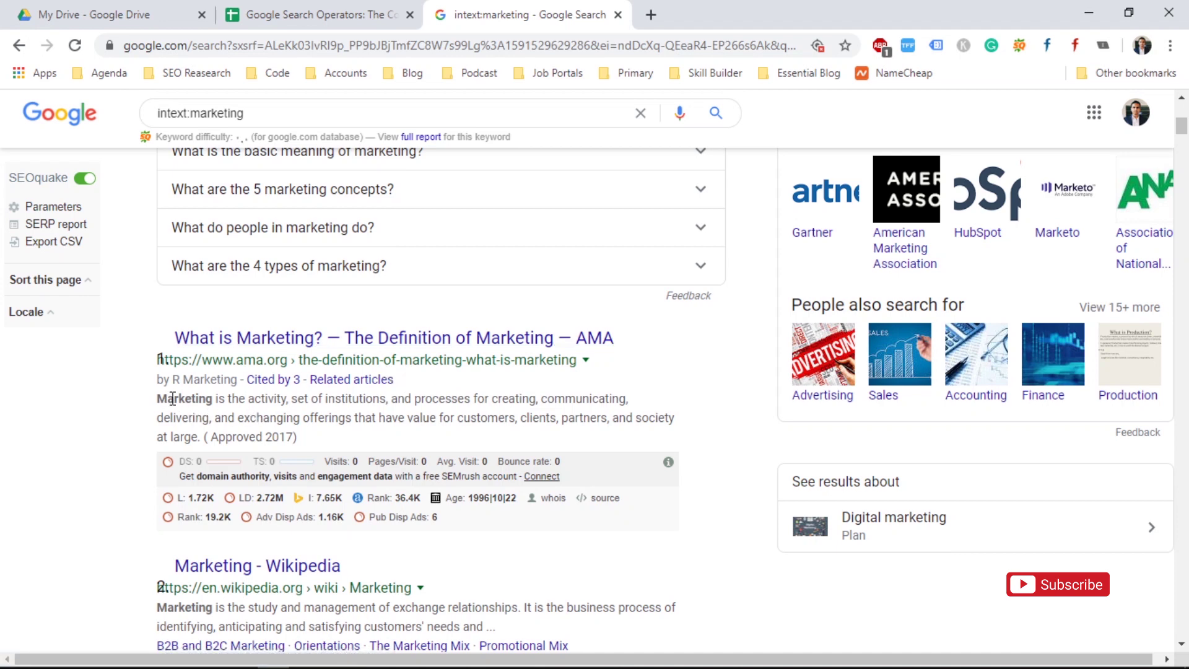
pyautogui.rightClick(428, 338)
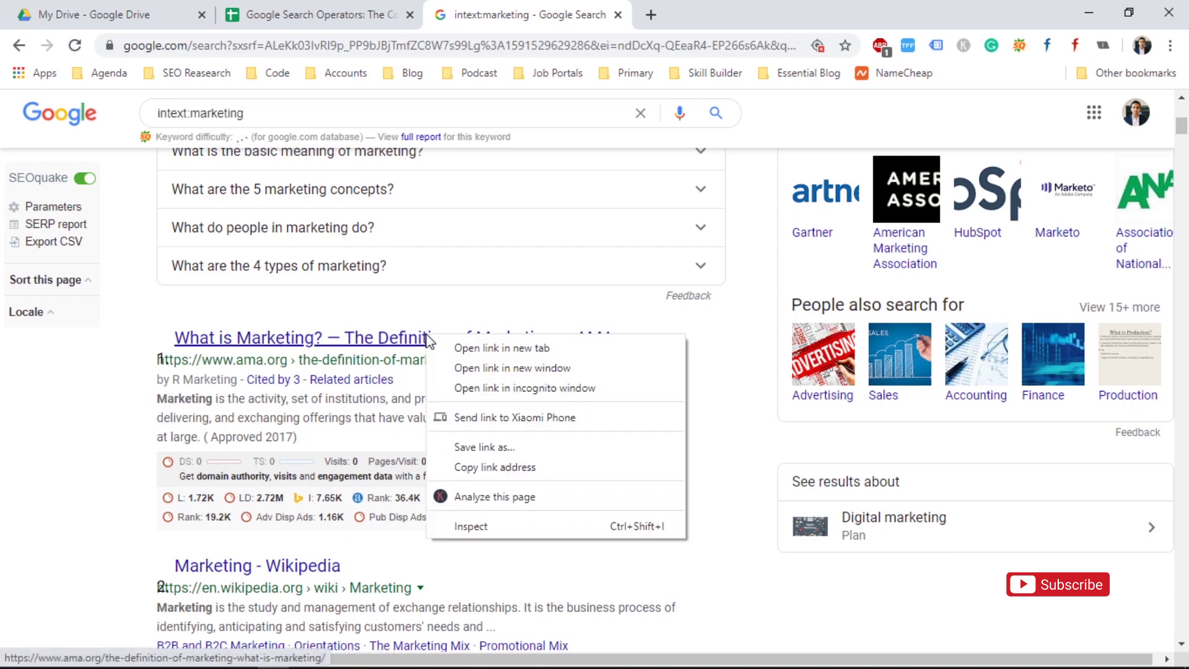
pyautogui.click(509, 351)
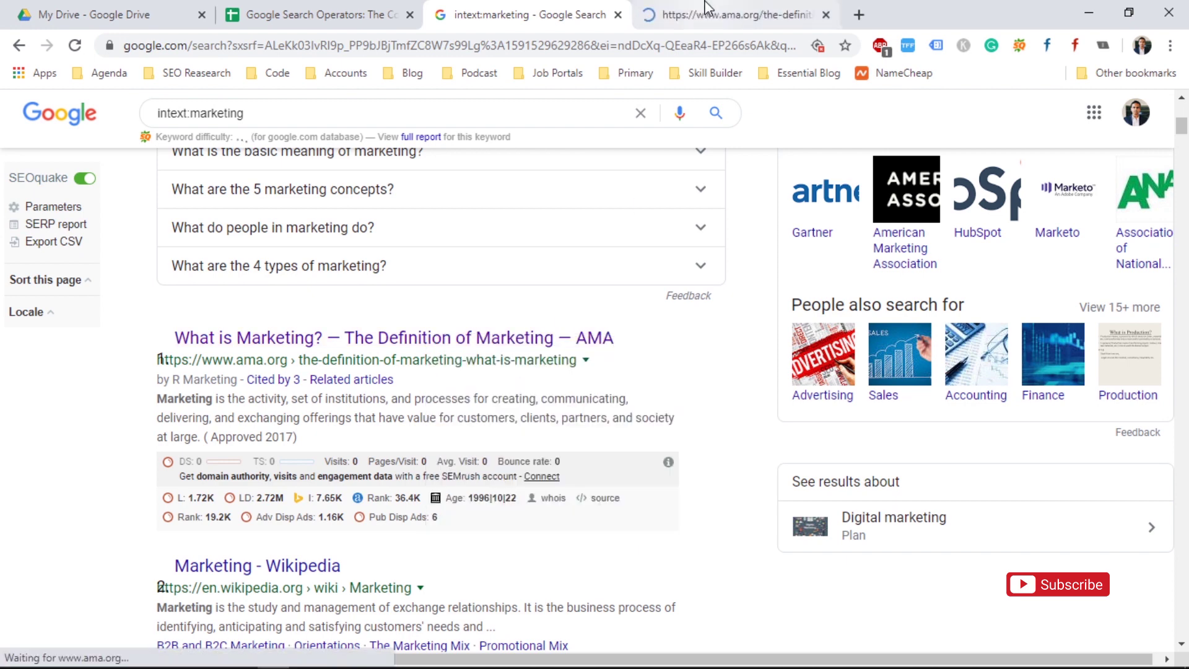
pyautogui.click(712, 14)
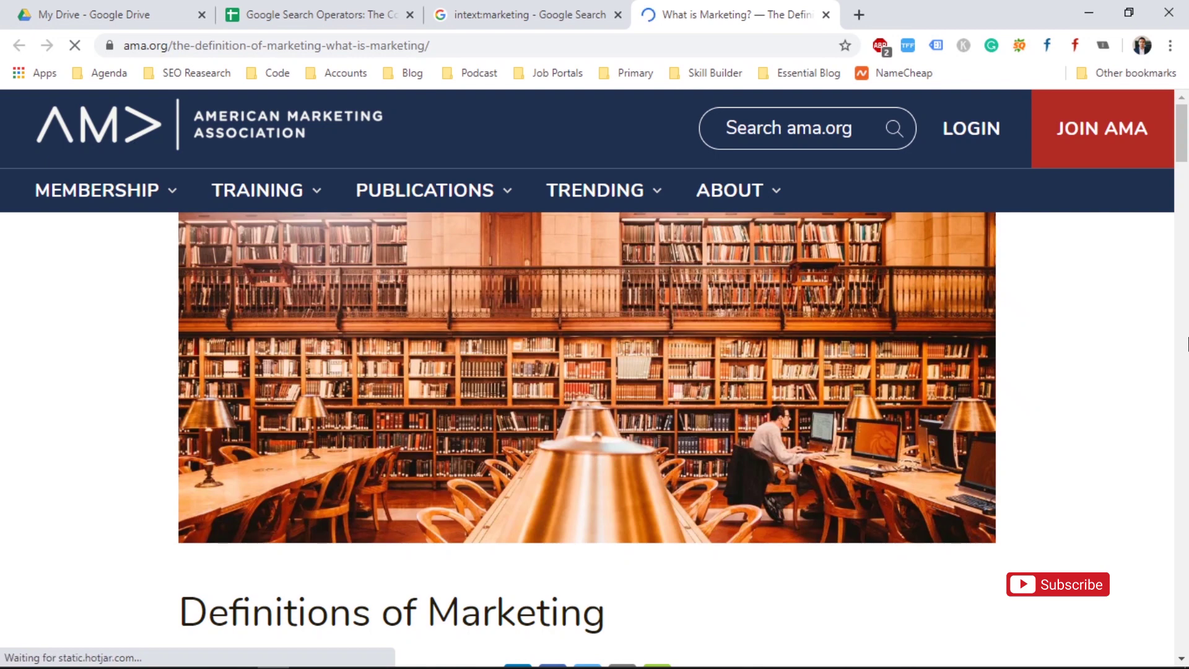
pyautogui.scroll(-15, 1188, 339)
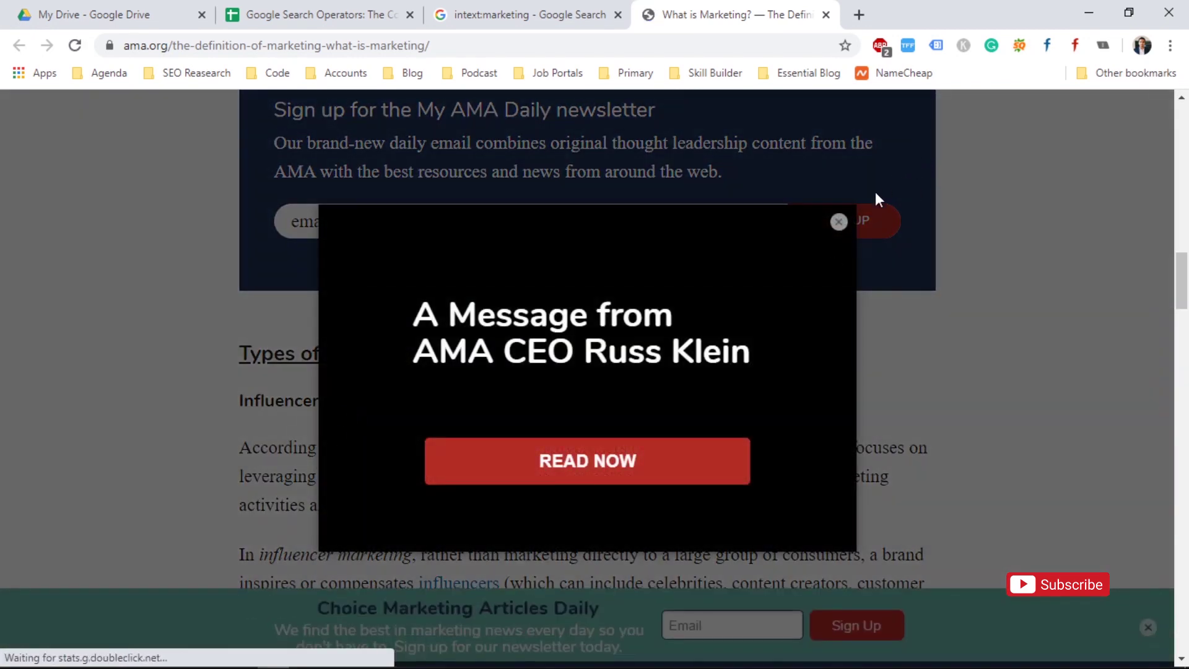
pyautogui.click(840, 223)
# - Close the AMA page and select the allintext:digital marketing example in the spreadsheet
pyautogui.click(496, 12)
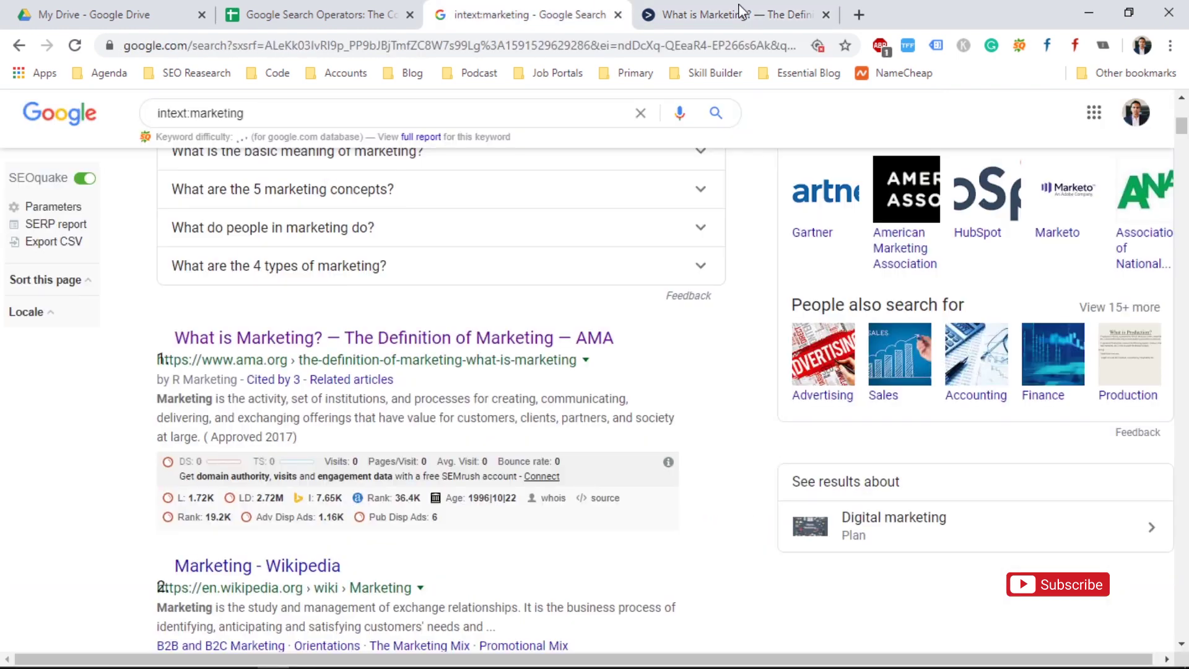
pyautogui.click(825, 14)
pyautogui.click(368, 12)
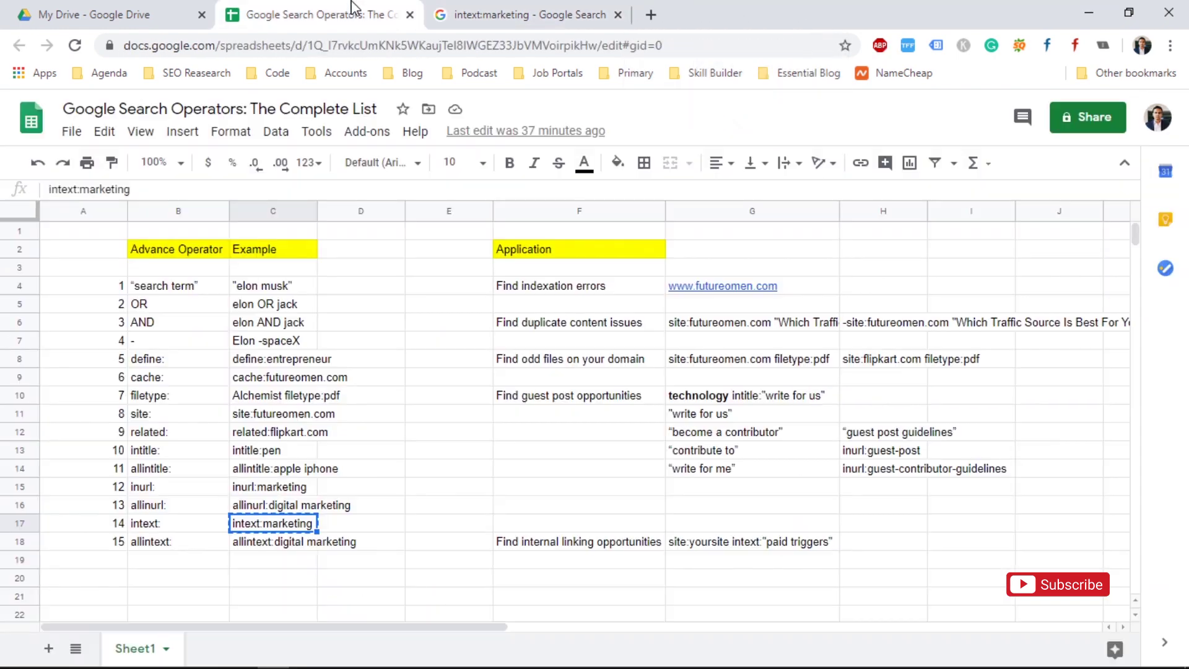
pyautogui.click(275, 548)
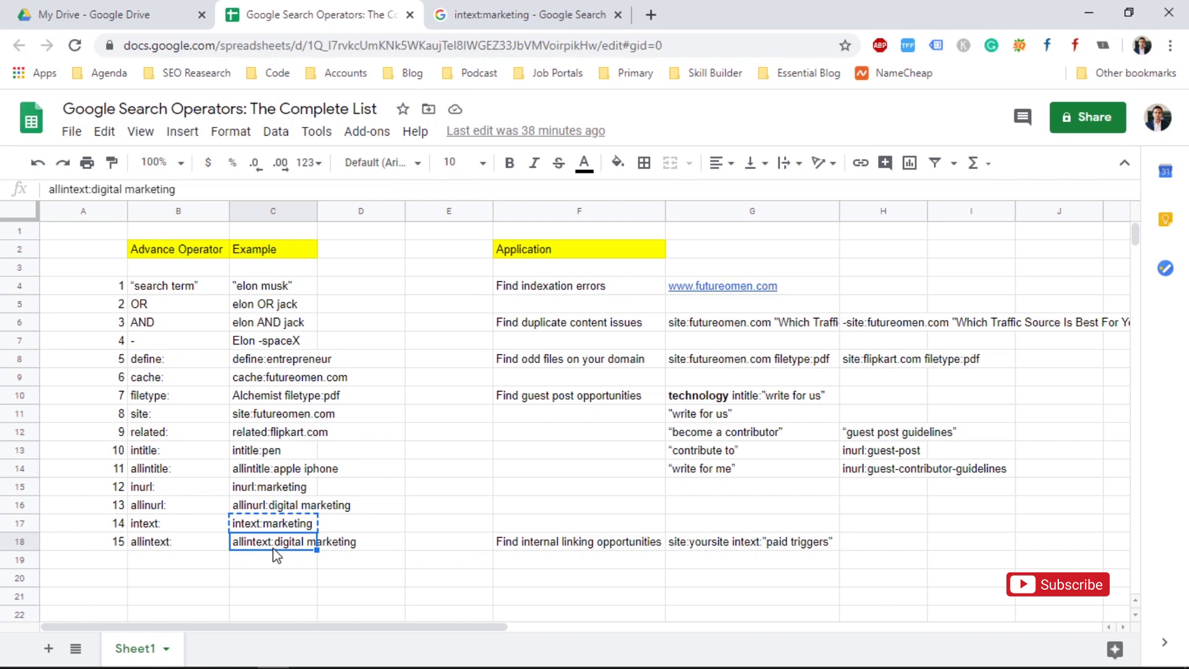
# - Go over the inurl:, allinurl:, intext: and allintext: entries in the Advance Operator column
pyautogui.press('Left')
pyautogui.press('Up')
pyautogui.press('Up')
pyautogui.press('Up')
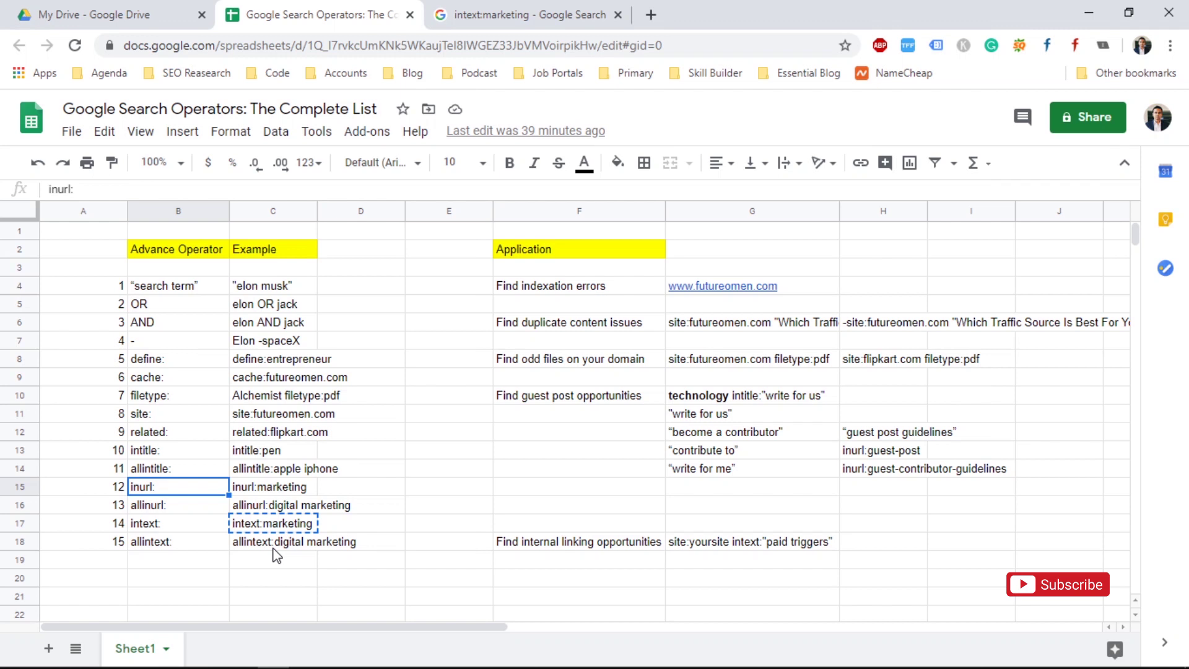
pyautogui.press('Down')
pyautogui.press('Down')
pyautogui.press('Down')
pyautogui.press('Down')
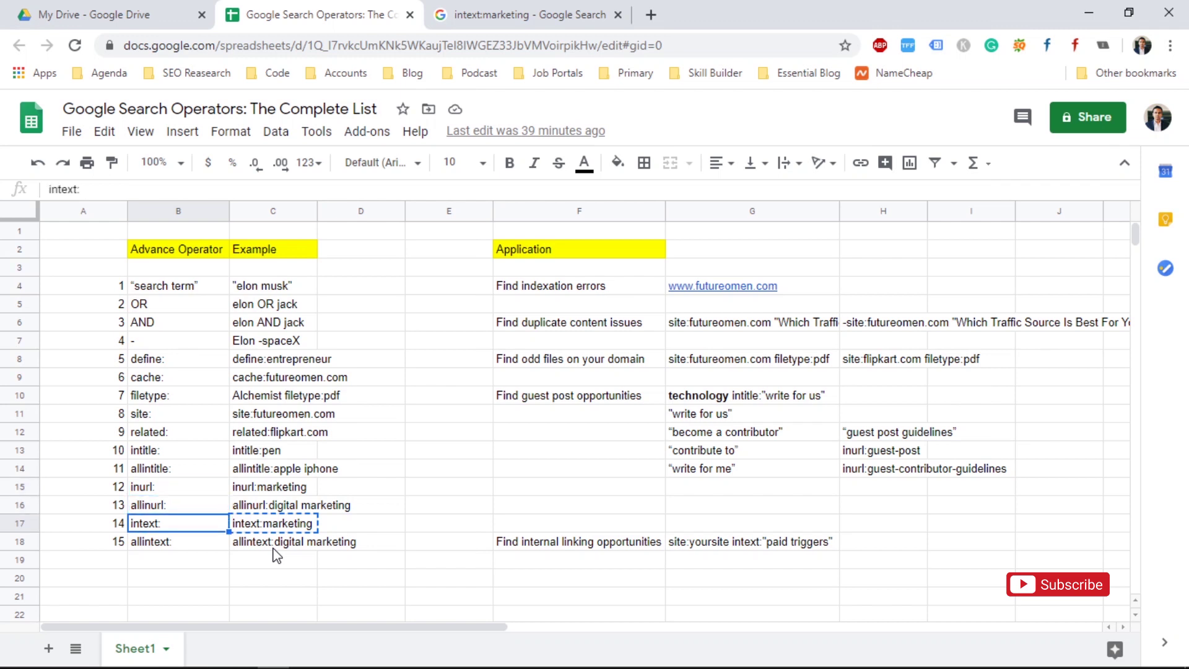
pyautogui.press('Up')
pyautogui.press('Down')
pyautogui.press('Down')
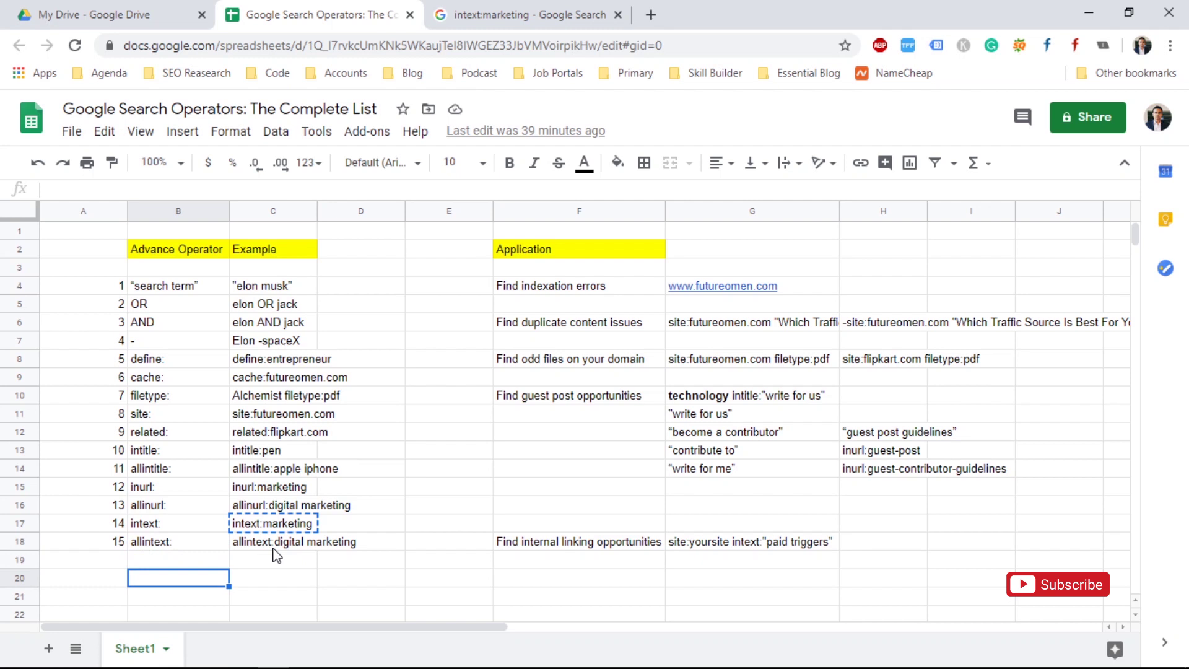
# - Go back up the operator list to review the minus operator and its Elon -spaceX example
pyautogui.press('Up')
pyautogui.press('Up')
pyautogui.press('Up')
pyautogui.press('Up')
pyautogui.press('Up')
pyautogui.press('Up')
pyautogui.press('Up')
pyautogui.press('Up')
pyautogui.press('Up')
pyautogui.press('Up')
pyautogui.press('Up')
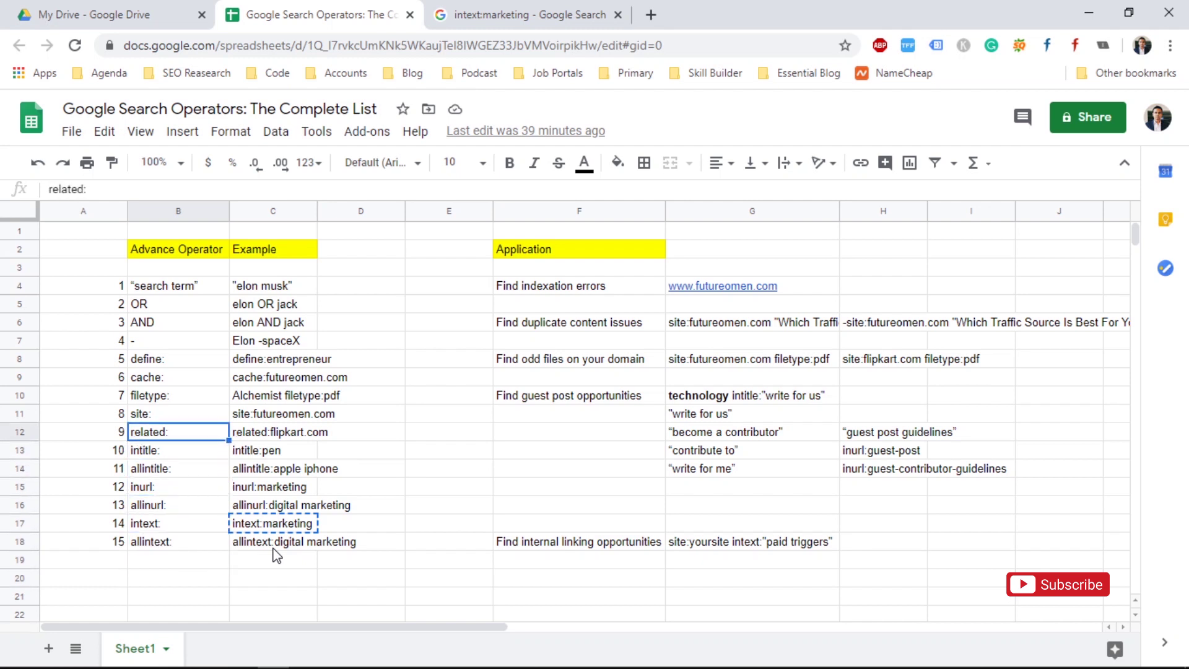
pyautogui.press('Up')
pyautogui.press('Up')
pyautogui.press('Right')
pyautogui.press('Left')
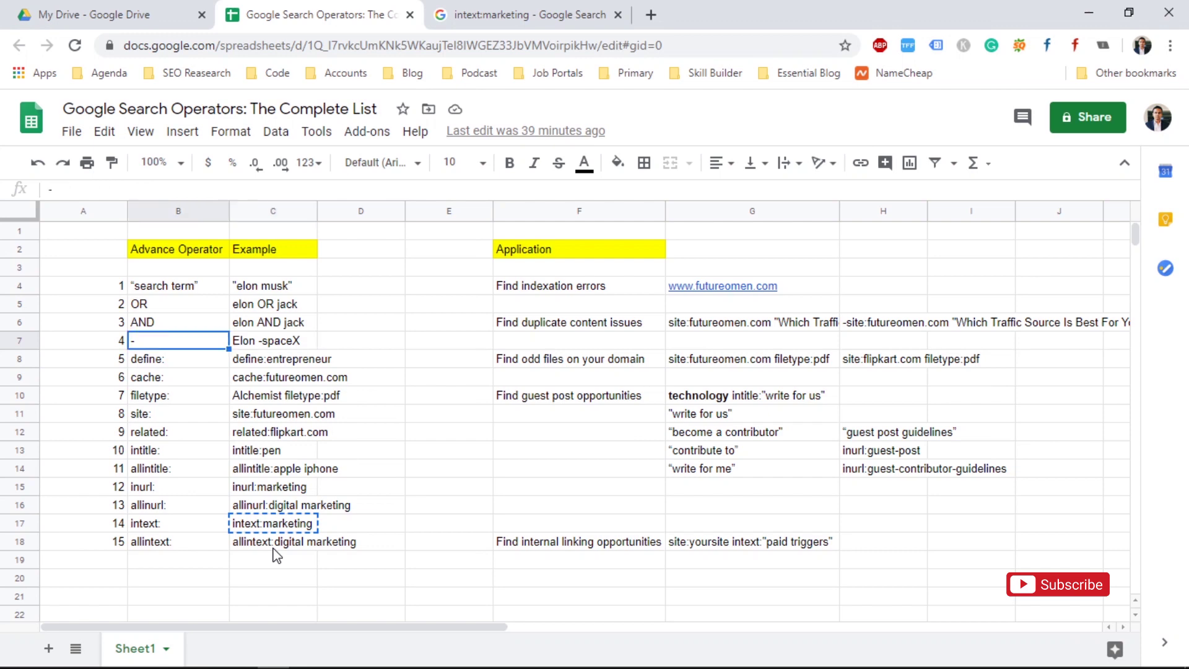
pyautogui.press('Right')
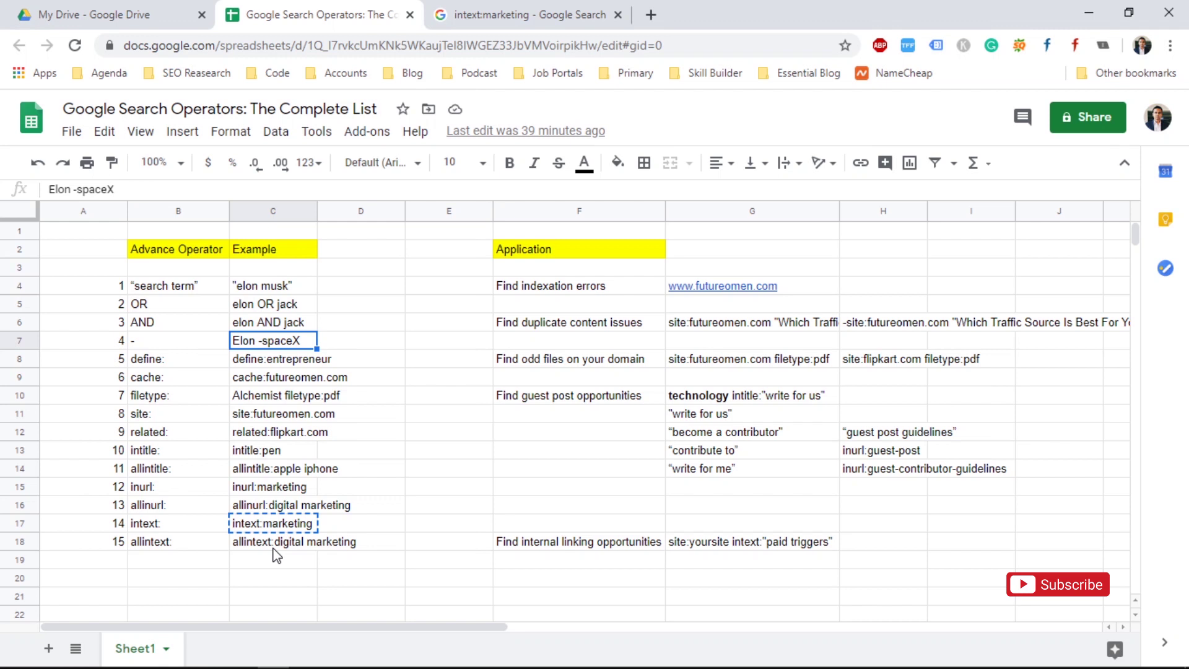
pyautogui.press('Left')
pyautogui.press('Right')
# - Go through the Example column from define:entrepreneur down to inurl:marketing
pyautogui.press('Down')
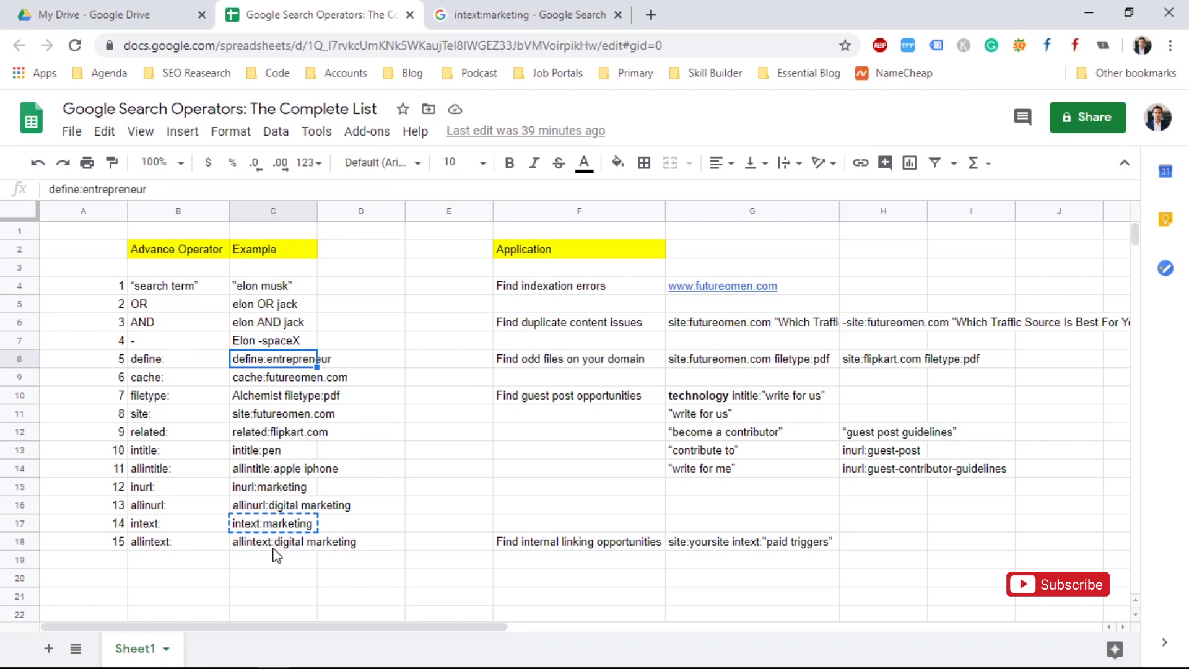
pyautogui.press('Down')
pyautogui.press('Down')
pyautogui.press('Down')
pyautogui.press('Down')
pyautogui.press('Down')
pyautogui.press('Down')
pyautogui.press('Down')
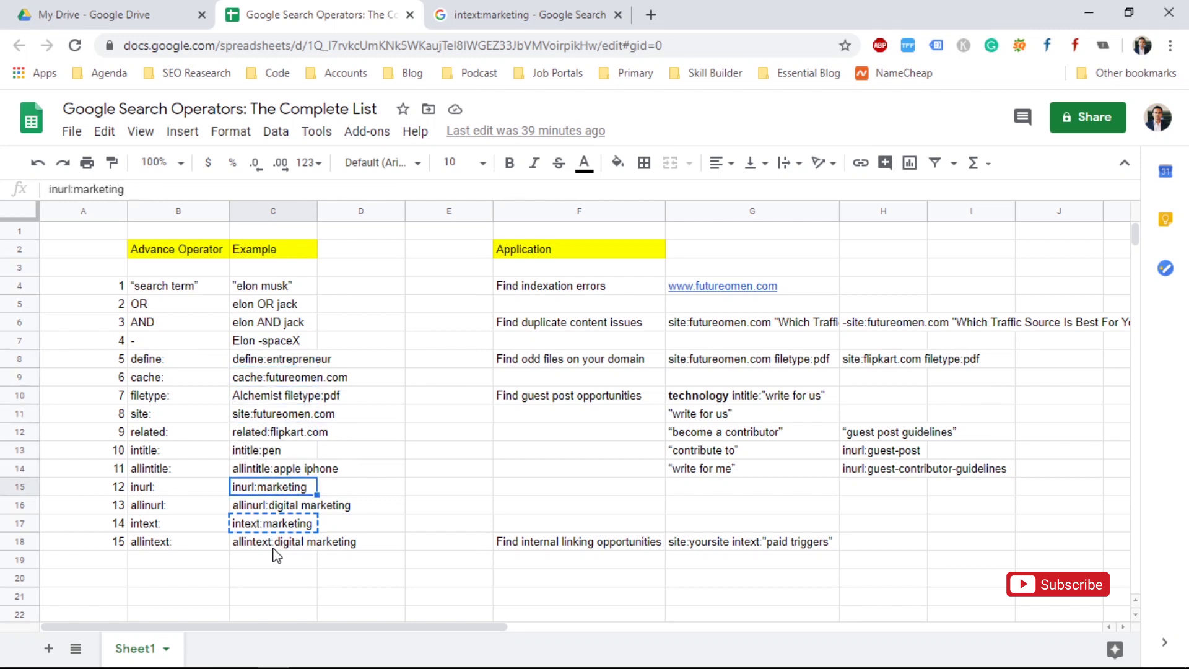
# - Move to the Application column and select its first entry, Find indexation errors
pyautogui.click(445, 252)
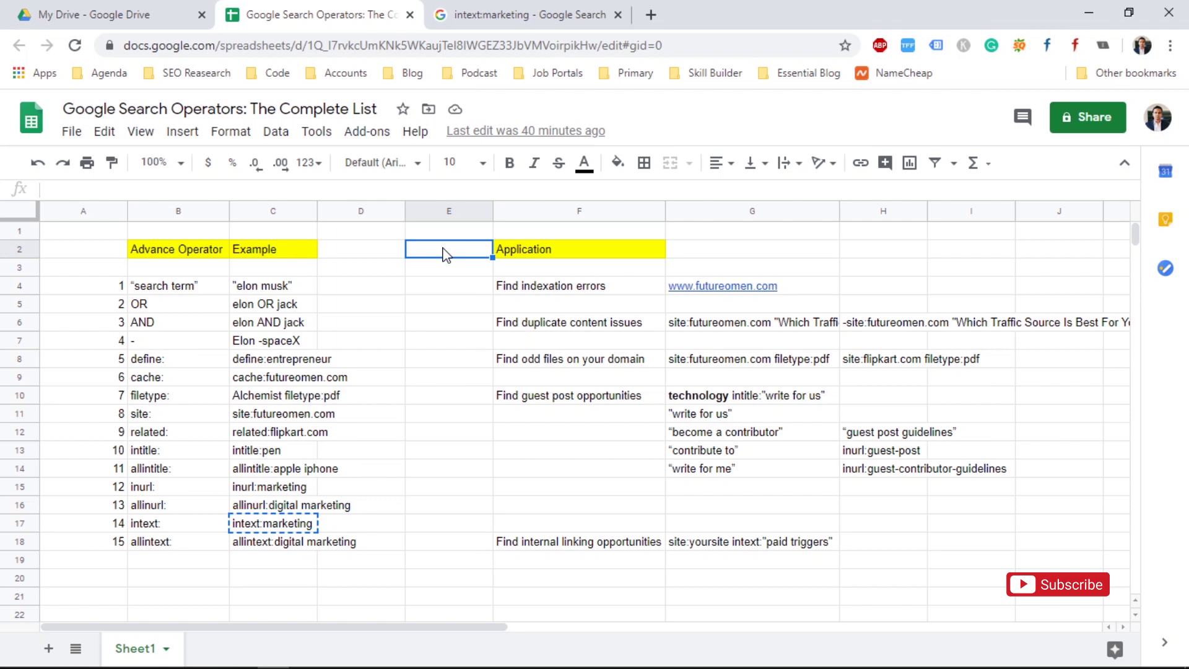
pyautogui.press('Right')
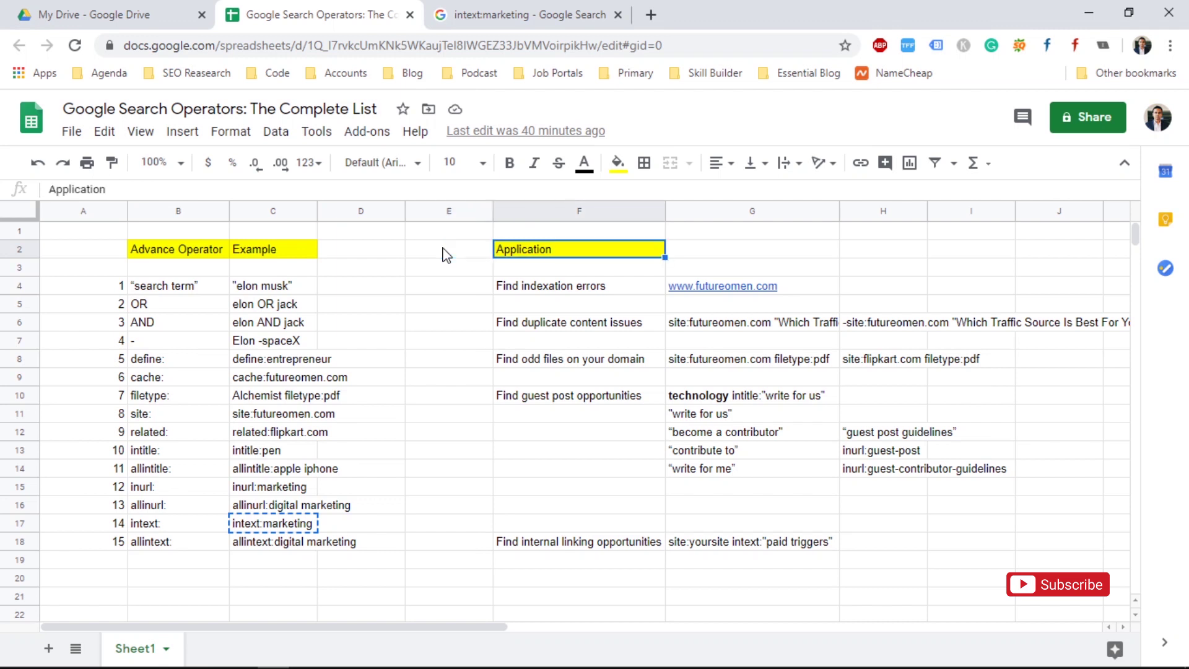
pyautogui.press('Down')
pyautogui.press('Up')
pyautogui.press('Down')
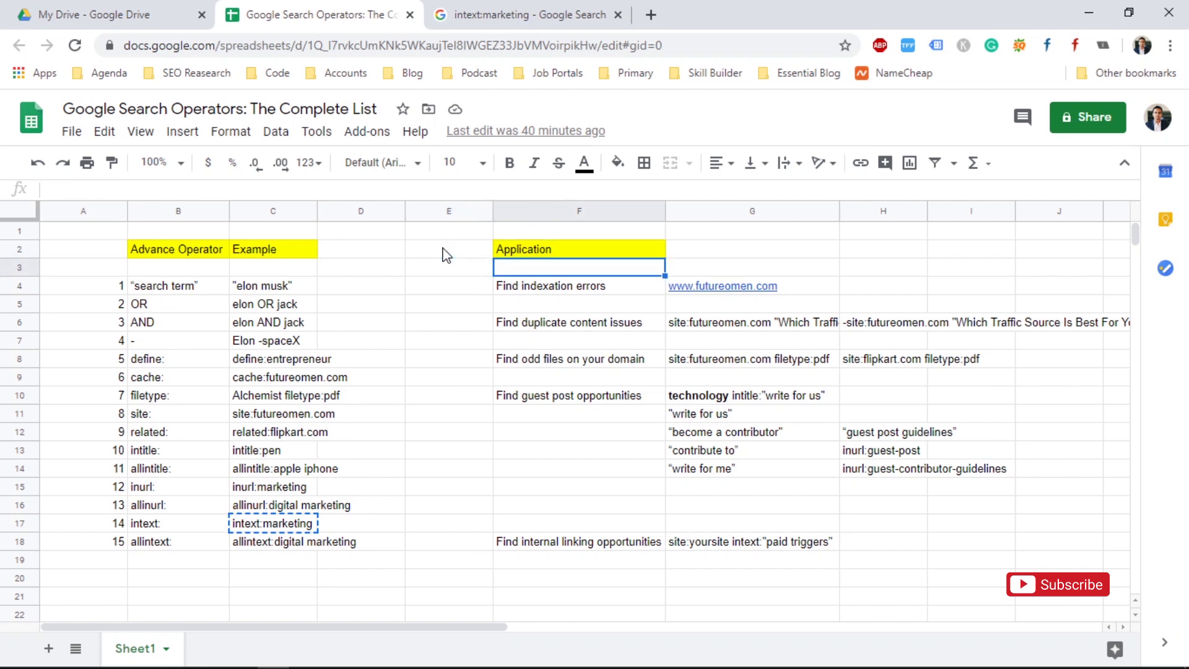
pyautogui.press('Down')
pyautogui.press('Down')
pyautogui.press('Up')
pyautogui.press('Up')
pyautogui.press('Down')
pyautogui.press('Down')
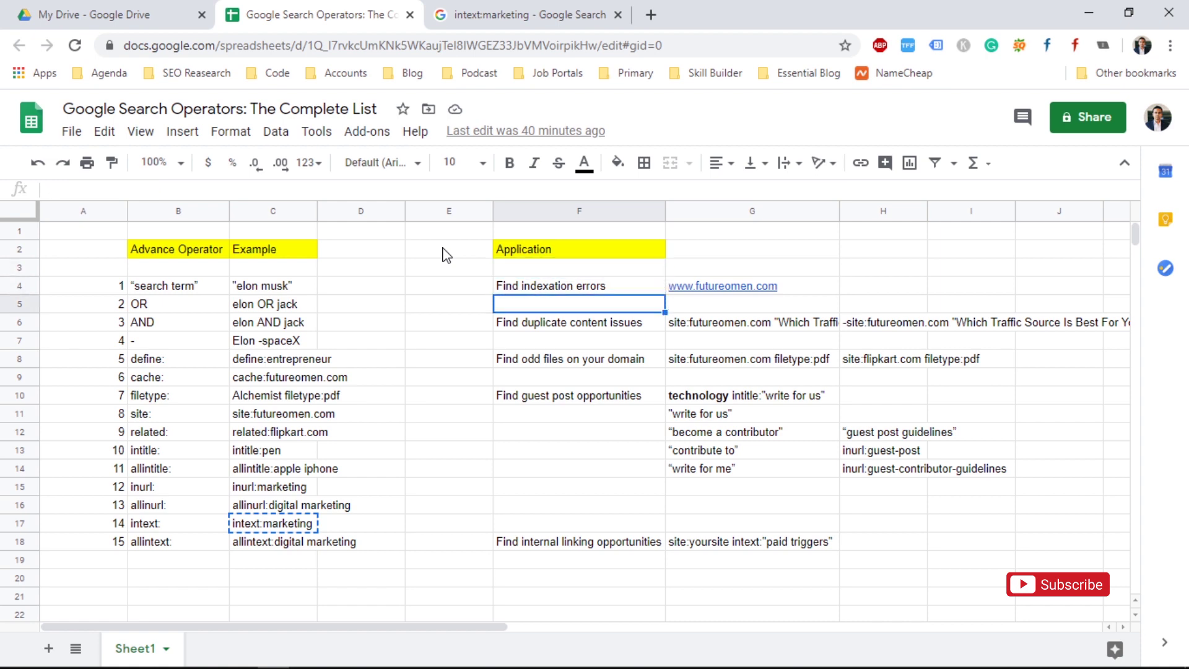
pyautogui.press('Up')
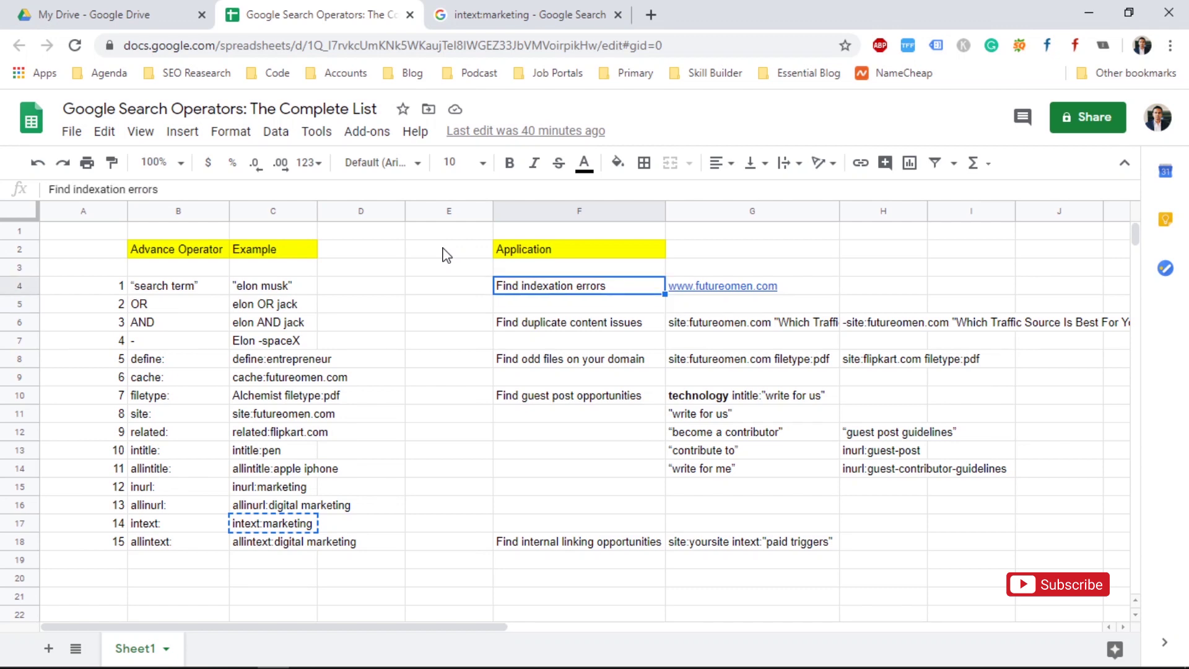
pyautogui.press('Left')
pyautogui.press('Left')
pyautogui.press('Left')
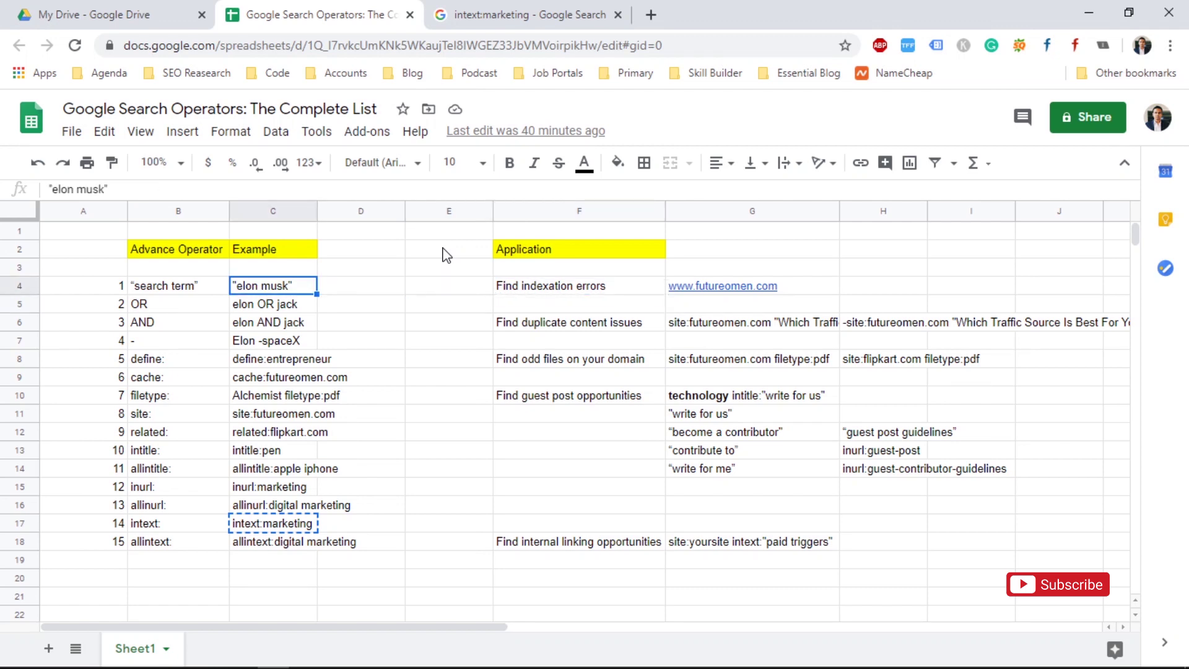
pyautogui.press('Right')
pyautogui.press('Right')
pyautogui.press('Right')
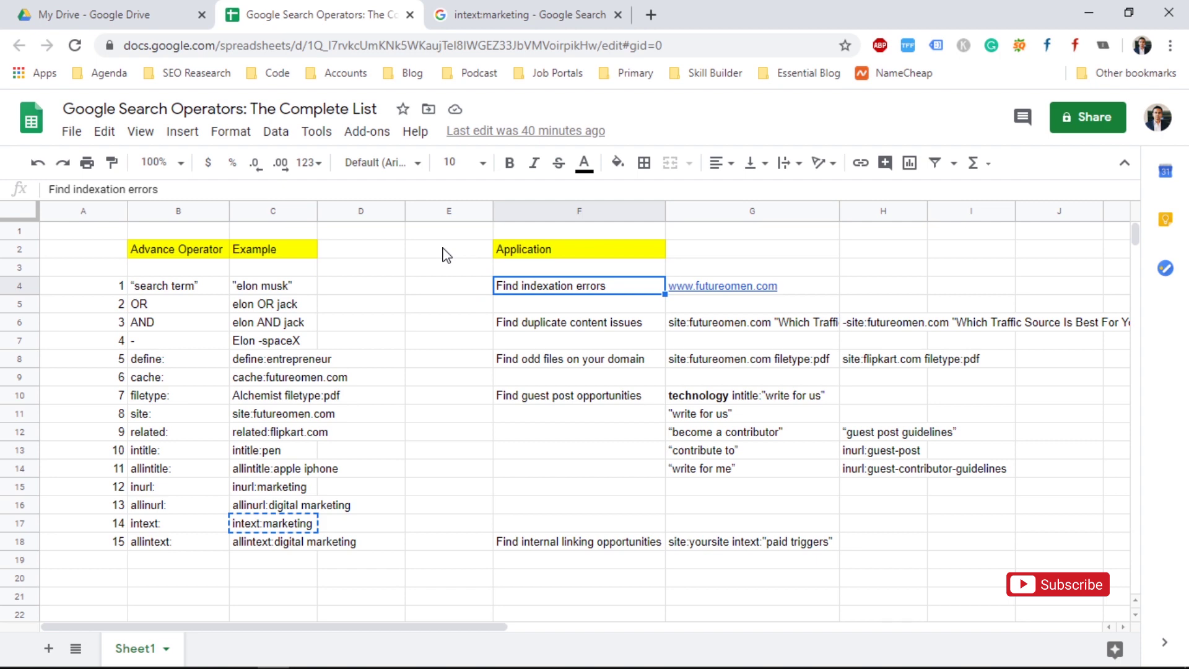
pyautogui.press('Right')
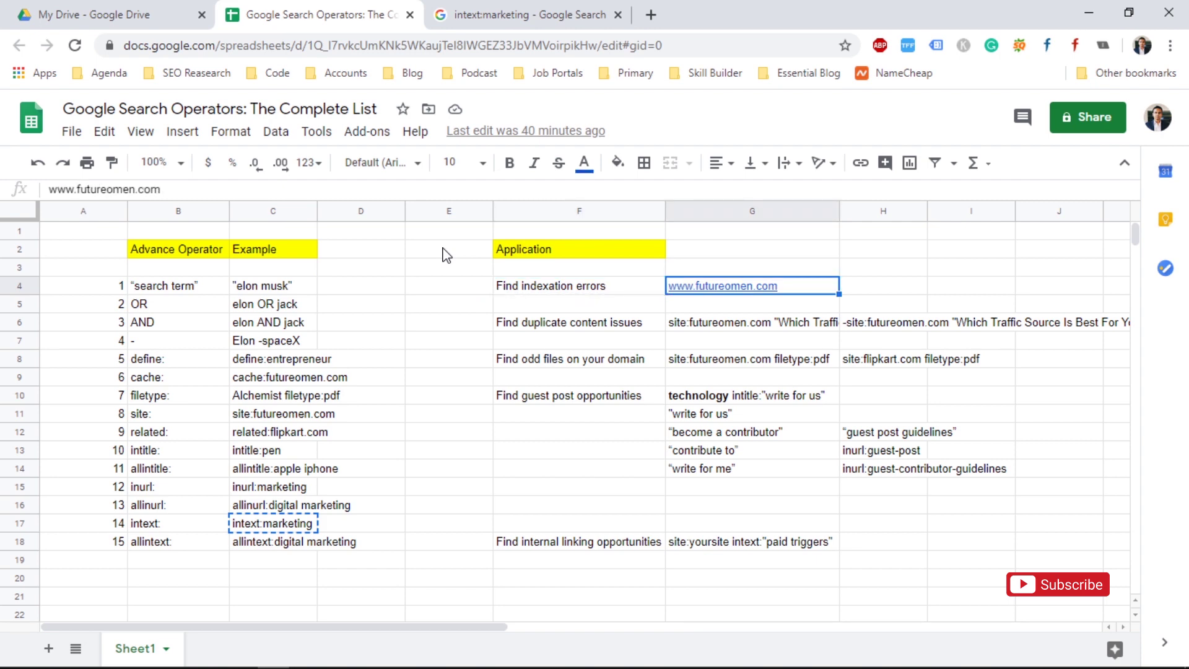
pyautogui.hotkey('ctrl', 'c')
pyautogui.click(554, 288)
pyautogui.press('Right')
# - Copy the site:futureomen.com query from the Example column
pyautogui.press('Left')
pyautogui.press('Left')
pyautogui.press('Left')
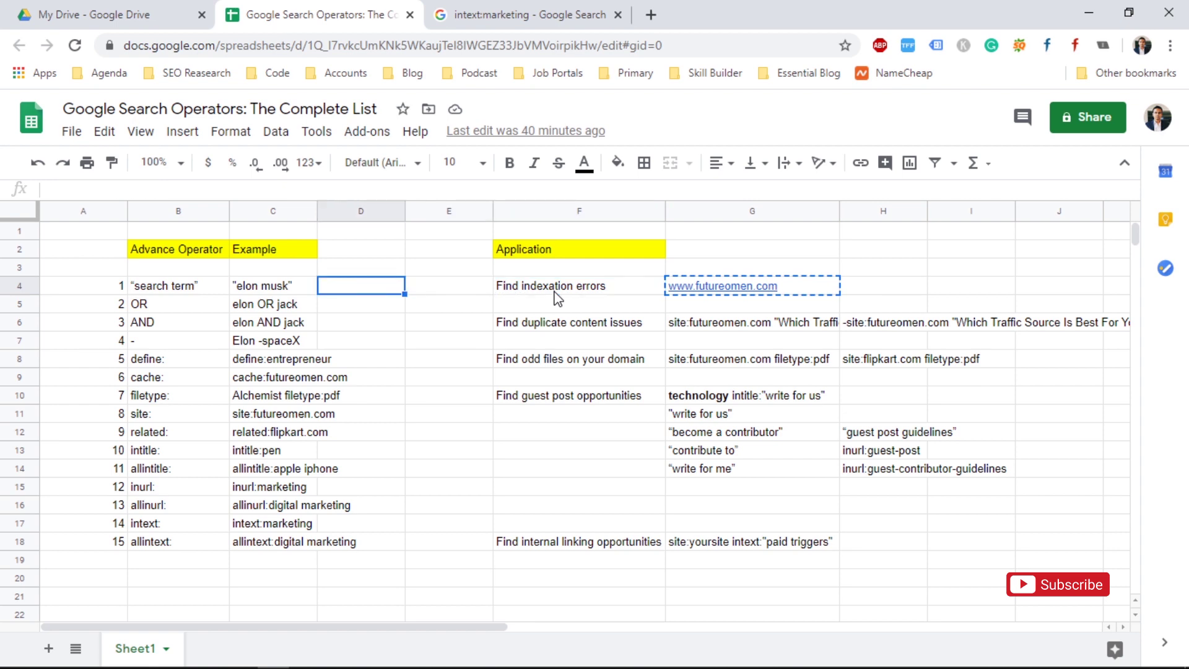
pyautogui.press('Down')
pyautogui.press('Down')
pyautogui.press('Down')
pyautogui.press('Down')
pyautogui.press('Down')
pyautogui.press('Down')
pyautogui.press('Down')
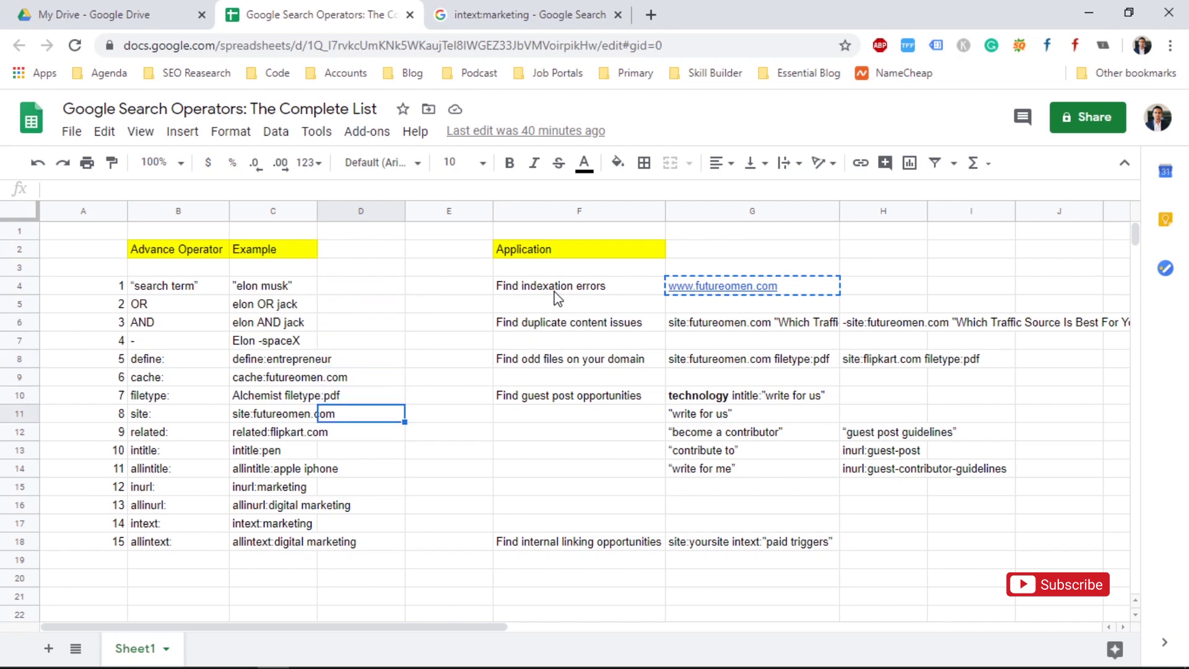
pyautogui.press('Up')
pyautogui.press('Left')
pyautogui.press('Down')
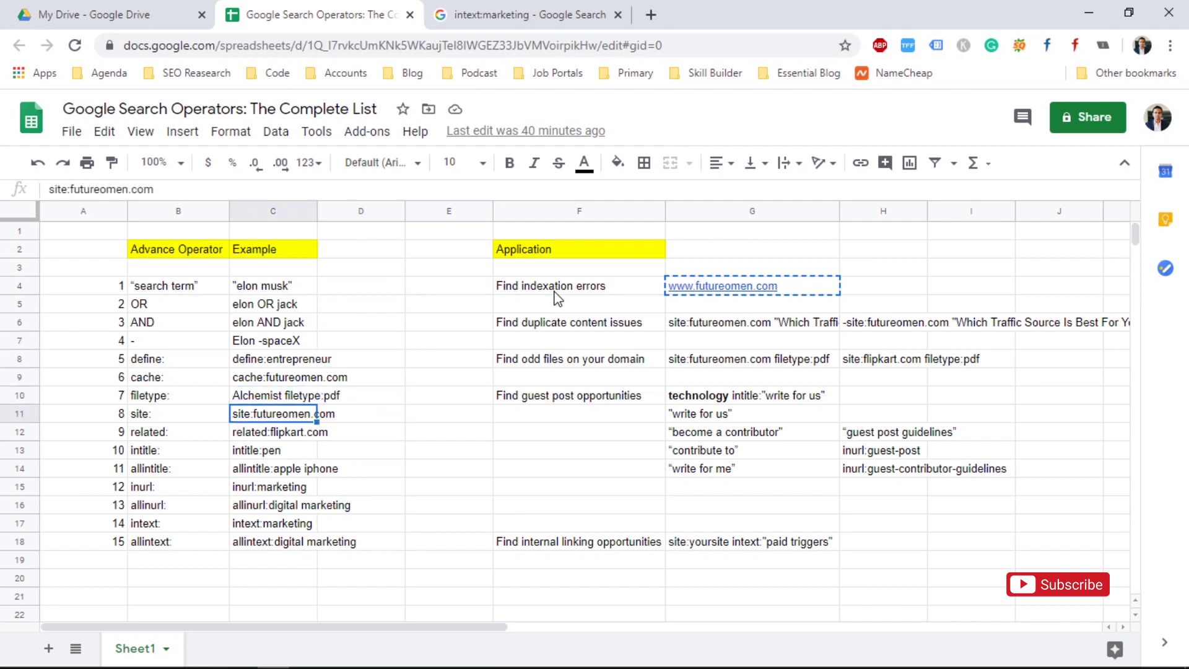
pyautogui.press('Escape')
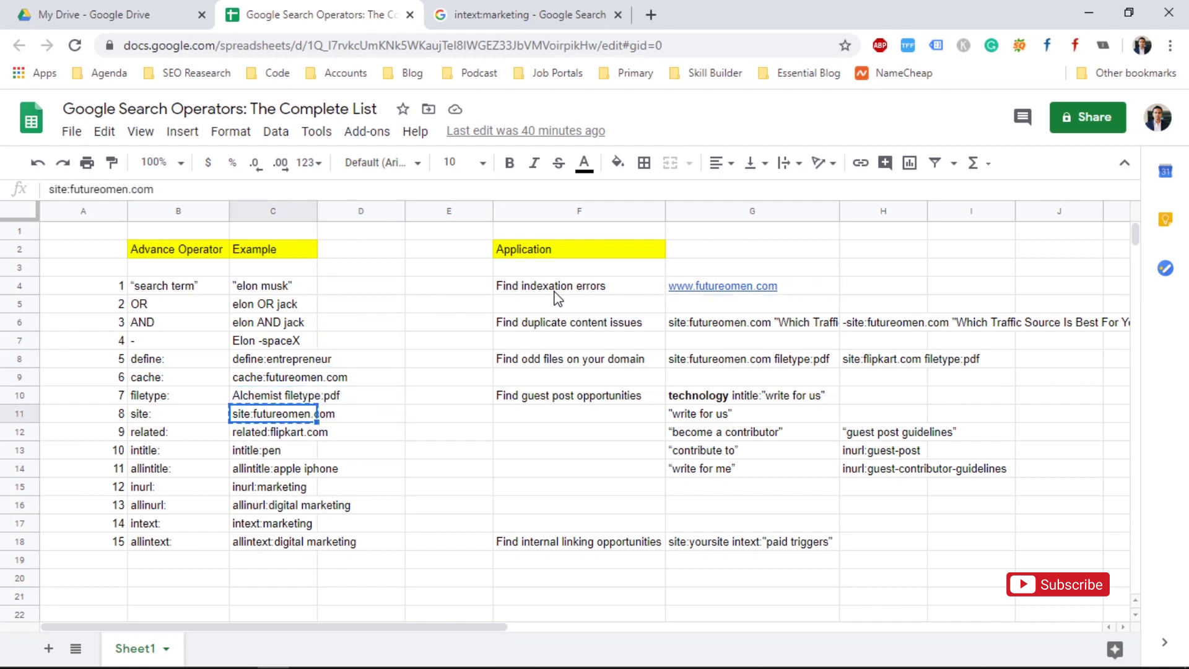
# - Switch to Google Search and replace the intext:marketing query with the copied site:futureomen.com search
pyautogui.click(556, 14)
pyautogui.tripleClick(296, 117)
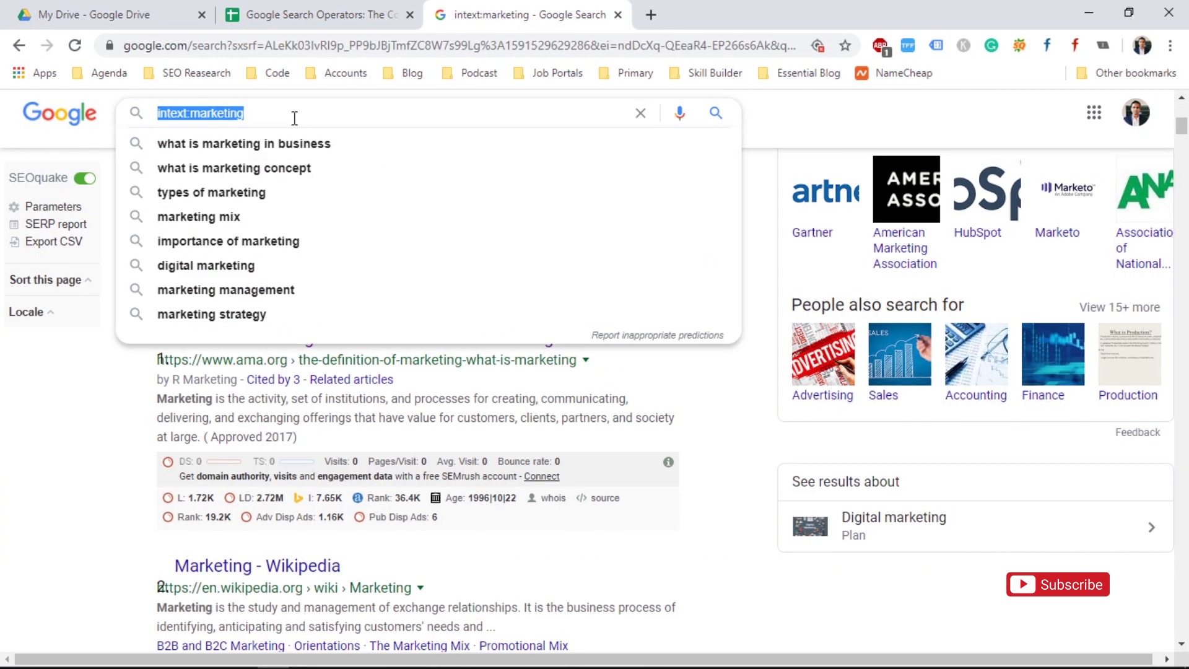
pyautogui.hotkey('ctrl', 'v')
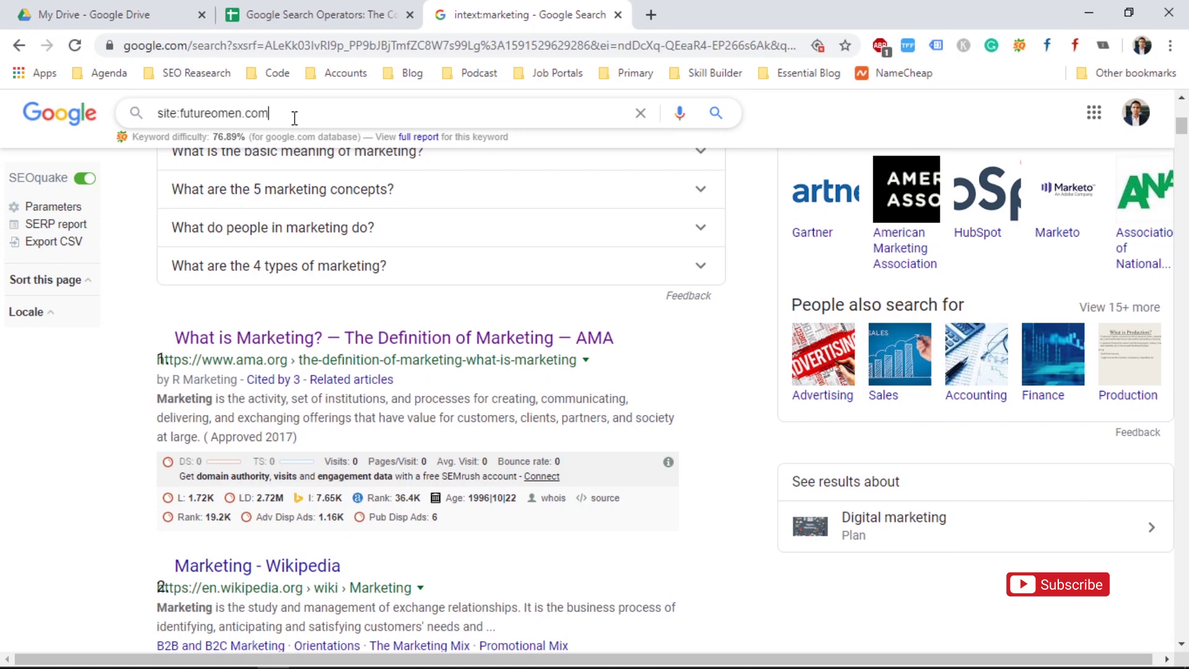
pyautogui.press('Return')
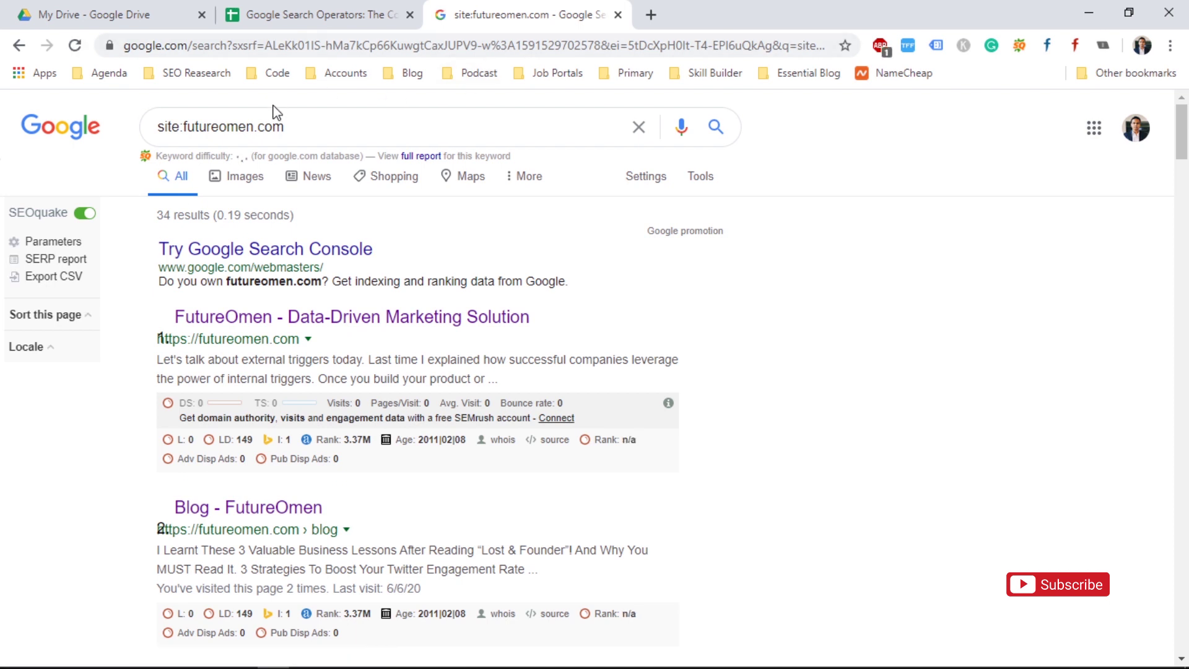
# - Change the domain in the query and search Google for site:flipkart.com
pyautogui.click(257, 126)
pyautogui.press('BackSpace')
pyautogui.press('BackSpace')
pyautogui.press('BackSpace')
pyautogui.press('BackSpace')
pyautogui.press('BackSpace')
pyautogui.press('BackSpace')
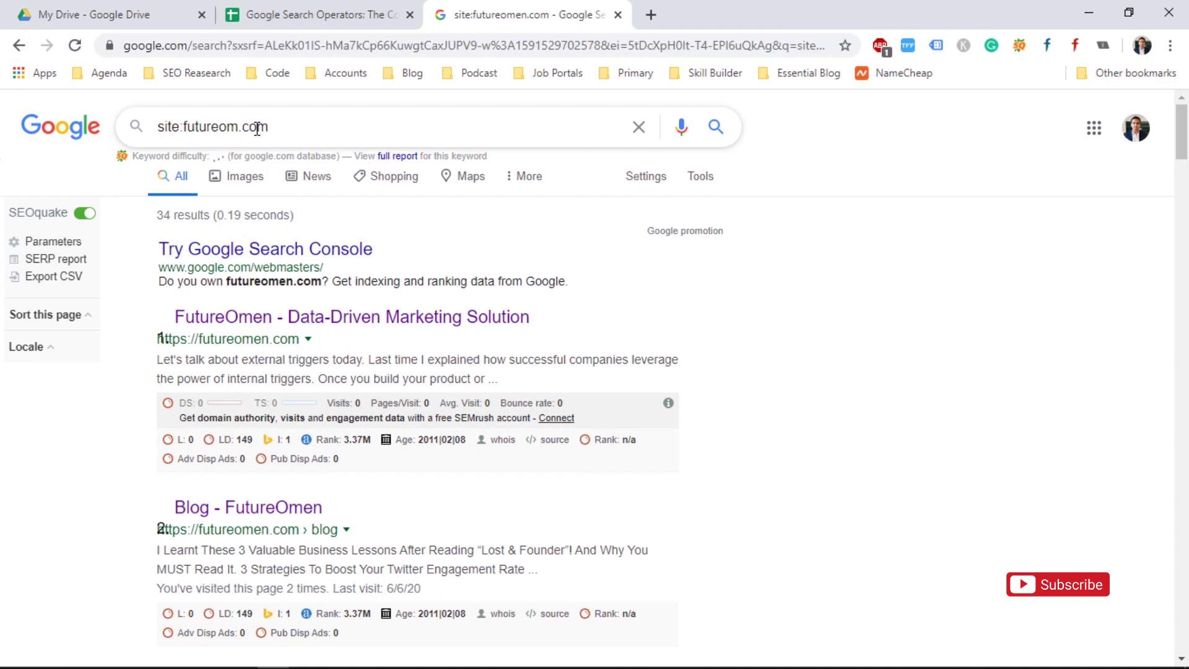
pyautogui.press('BackSpace')
pyautogui.press('BackSpace')
pyautogui.press('BackSpace')
pyautogui.press('BackSpace')
pyautogui.write('flipkart')
pyautogui.press('Return')
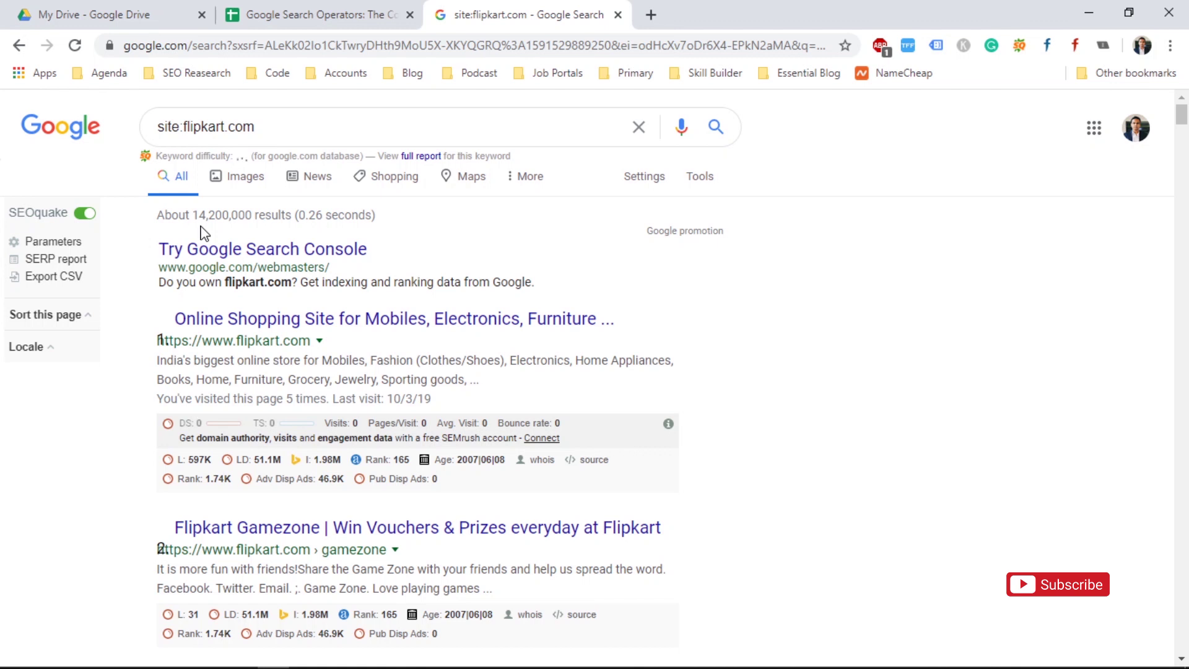
# - Change the domain in the query back and search Google for site:futureomen.com
pyautogui.click(225, 127)
pyautogui.press('BackSpace')
pyautogui.press('BackSpace')
pyautogui.press('BackSpace')
pyautogui.press('BackSpace')
pyautogui.press('BackSpace')
pyautogui.press('BackSpace')
pyautogui.press('BackSpace')
pyautogui.press('BackSpace')
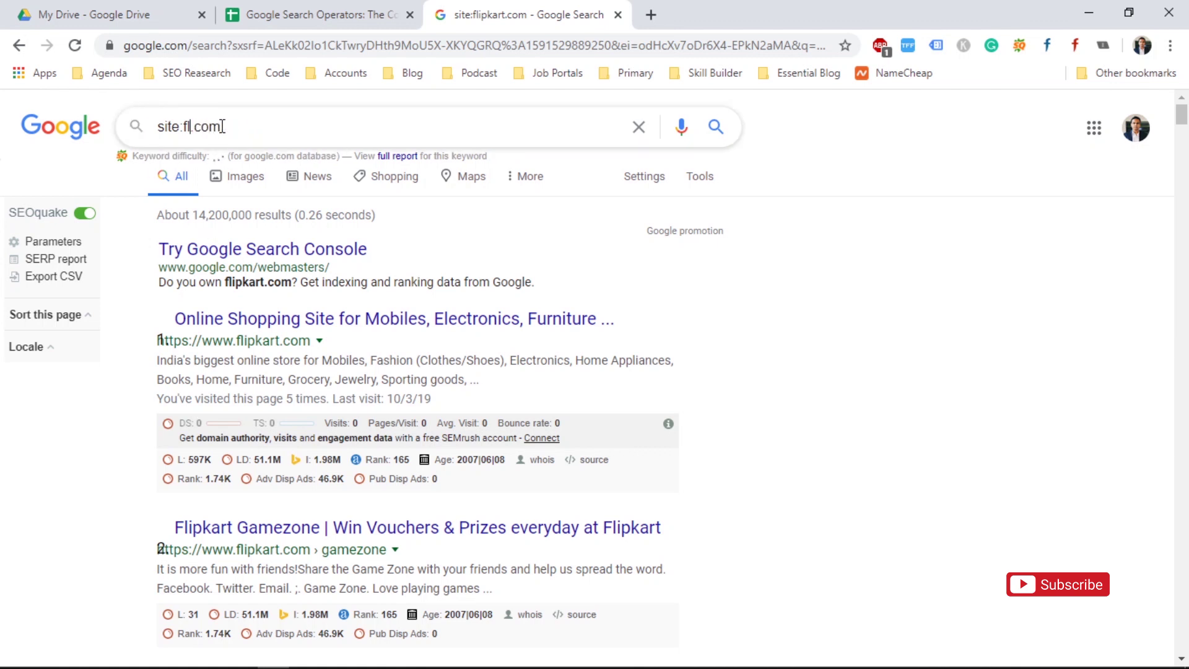
pyautogui.write('futuremen')
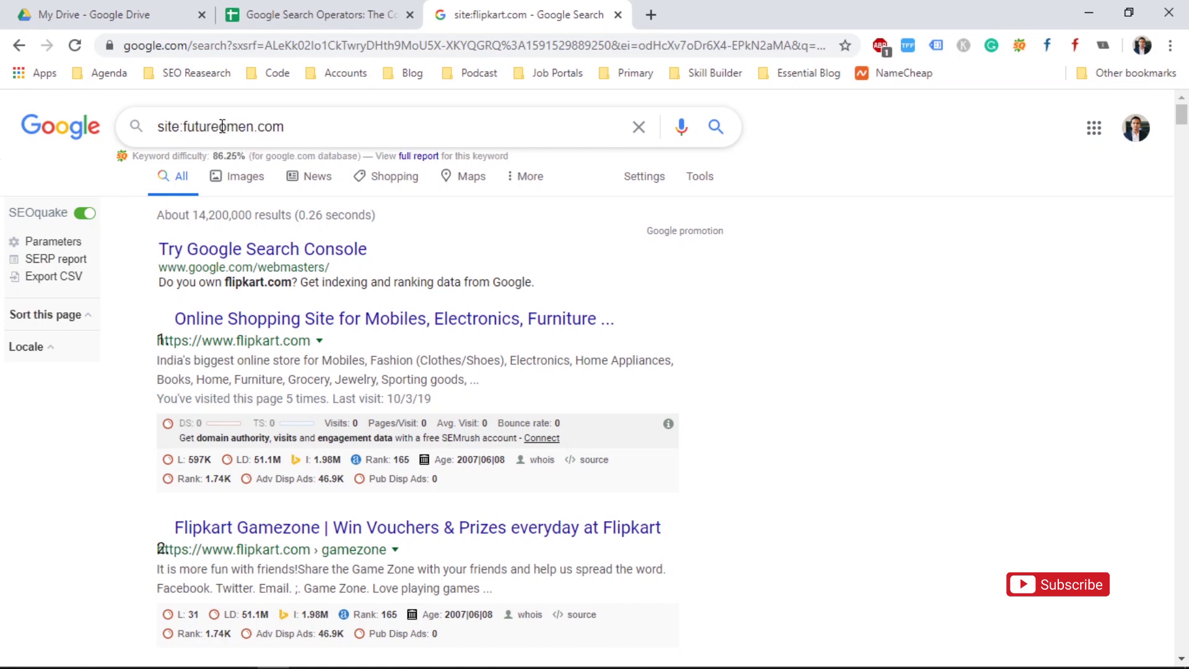
pyautogui.press('Return')
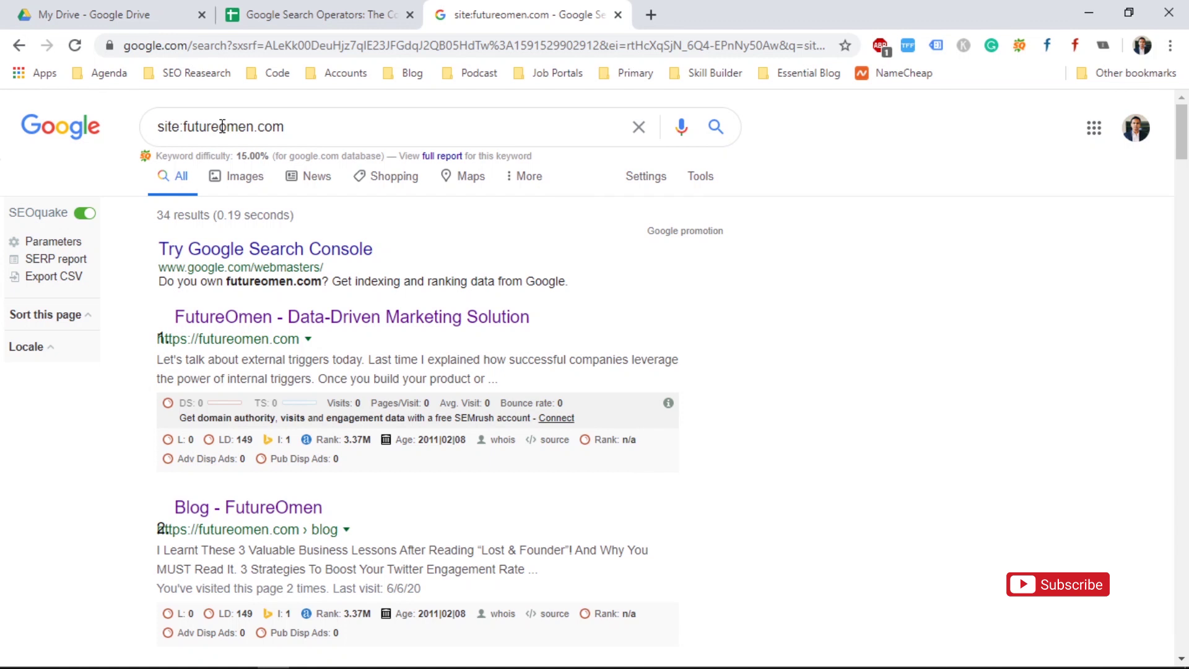
pyautogui.click(310, 127)
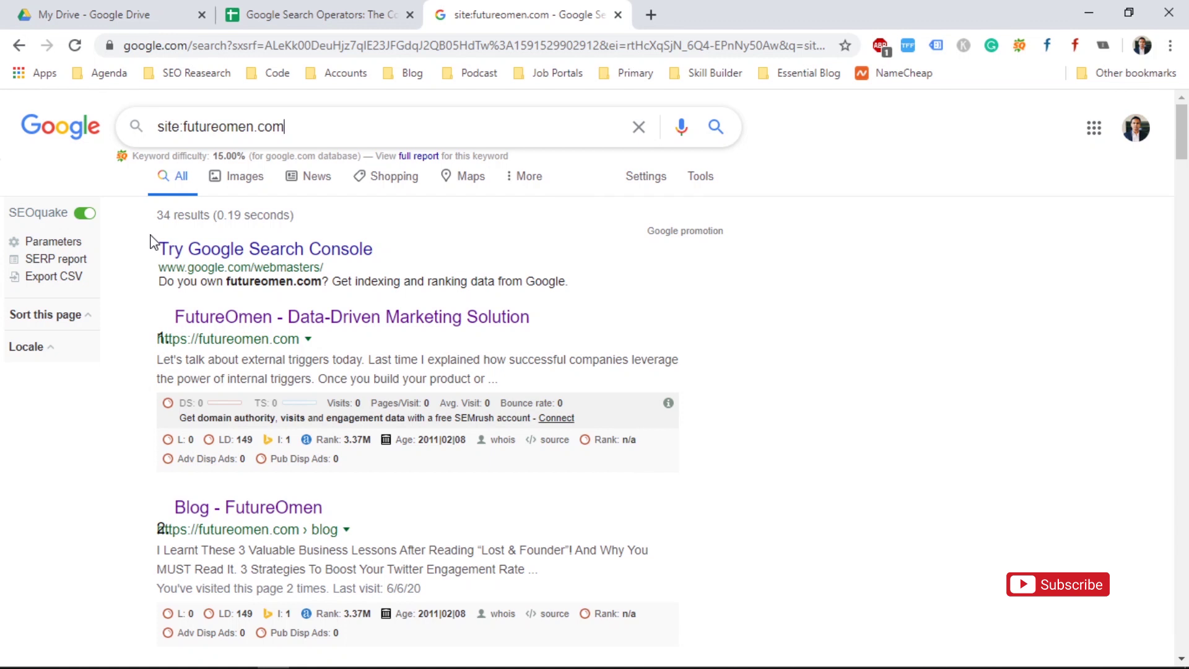
# - Return to the spreadsheet and move from Find indexation errors to the Find duplicate content issues entry
pyautogui.click(332, 7)
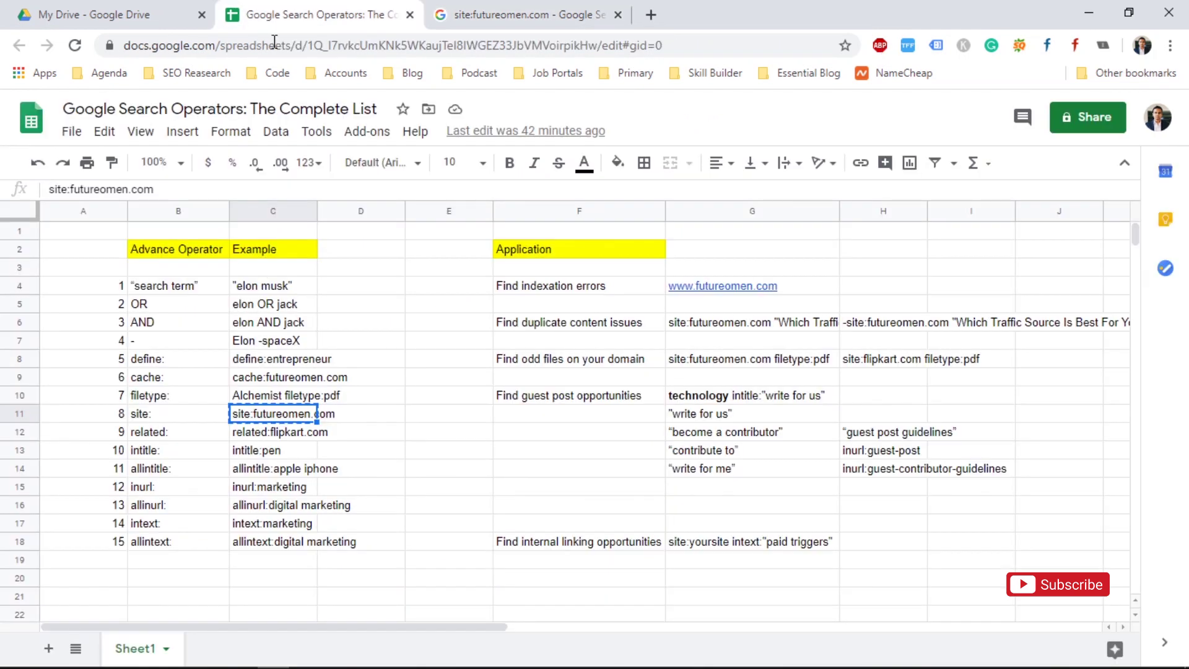
pyautogui.click(592, 294)
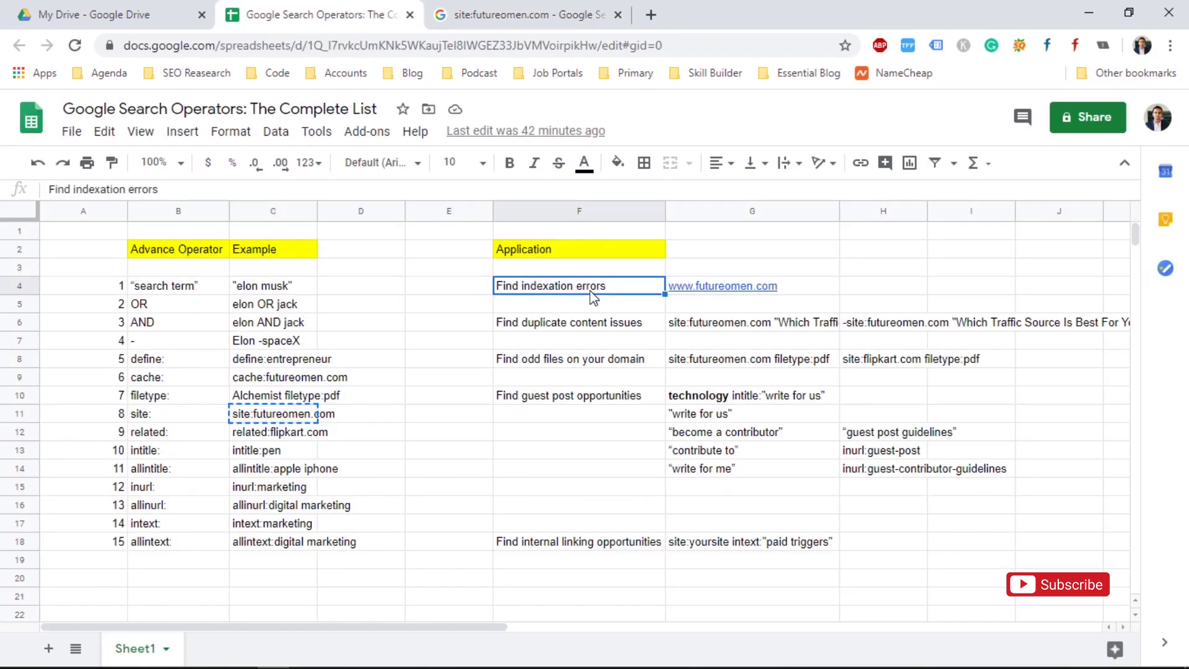
pyautogui.press('Down')
pyautogui.press('Down')
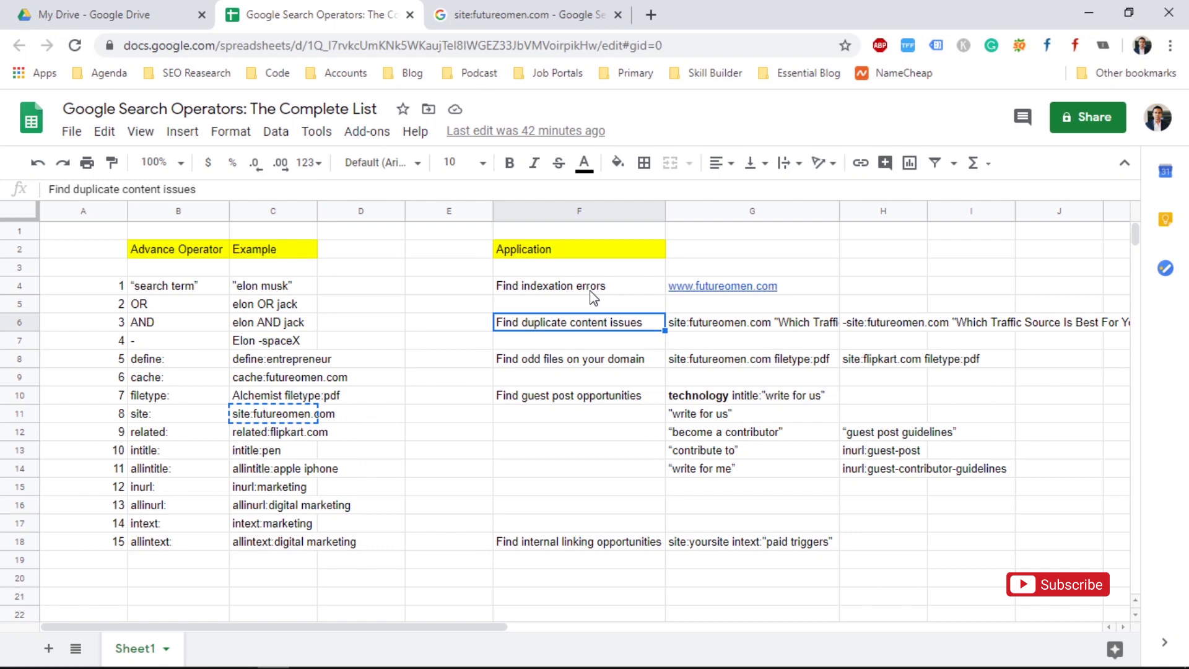
pyautogui.click(465, 10)
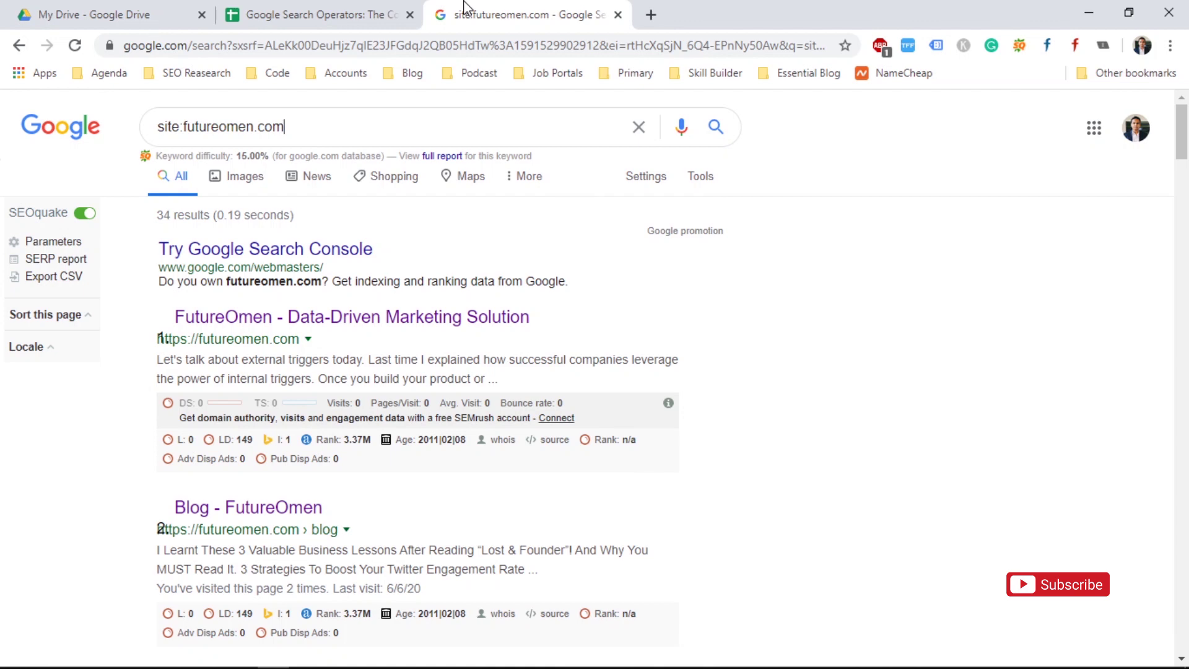
pyautogui.click(319, 9)
# - Copy the site:futureomen.com "Which Traffic Source Is Best For Your Business?" query from the sheet into the Google search box
pyautogui.press('Right')
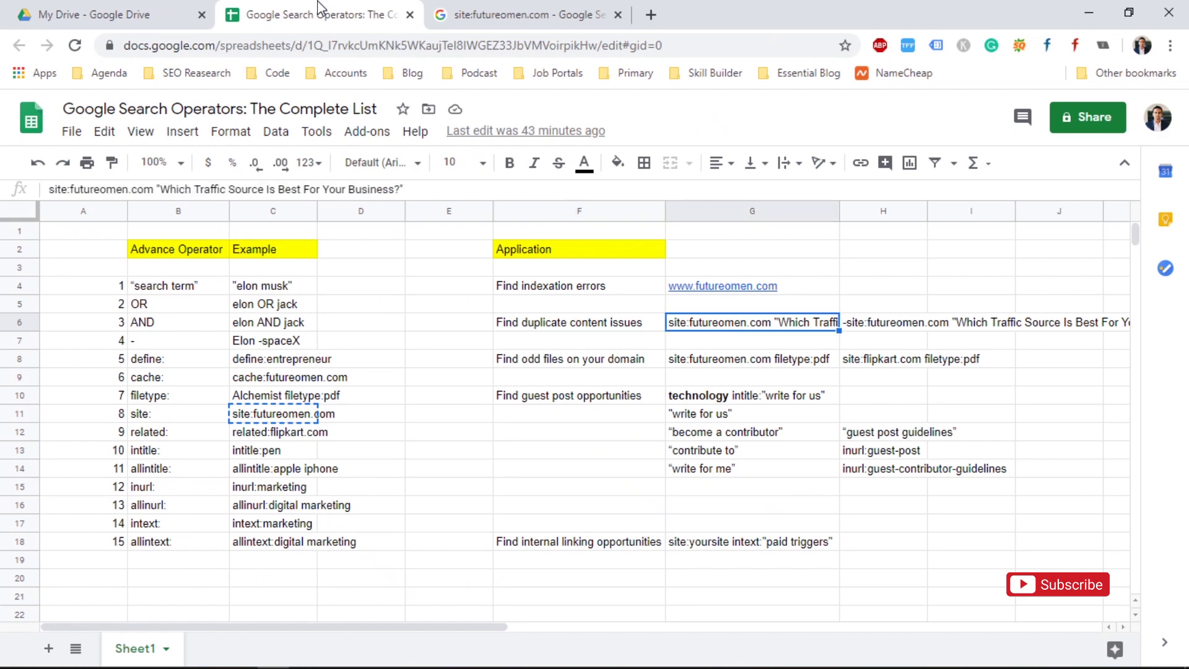
pyautogui.press('Left')
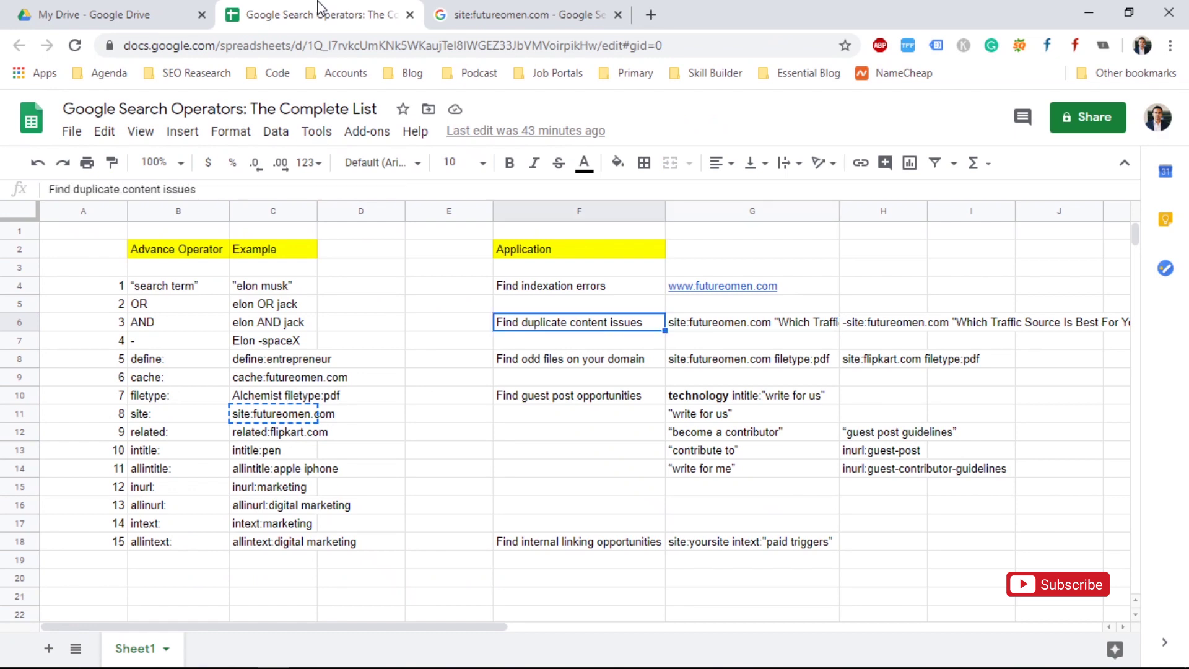
pyautogui.press('Right')
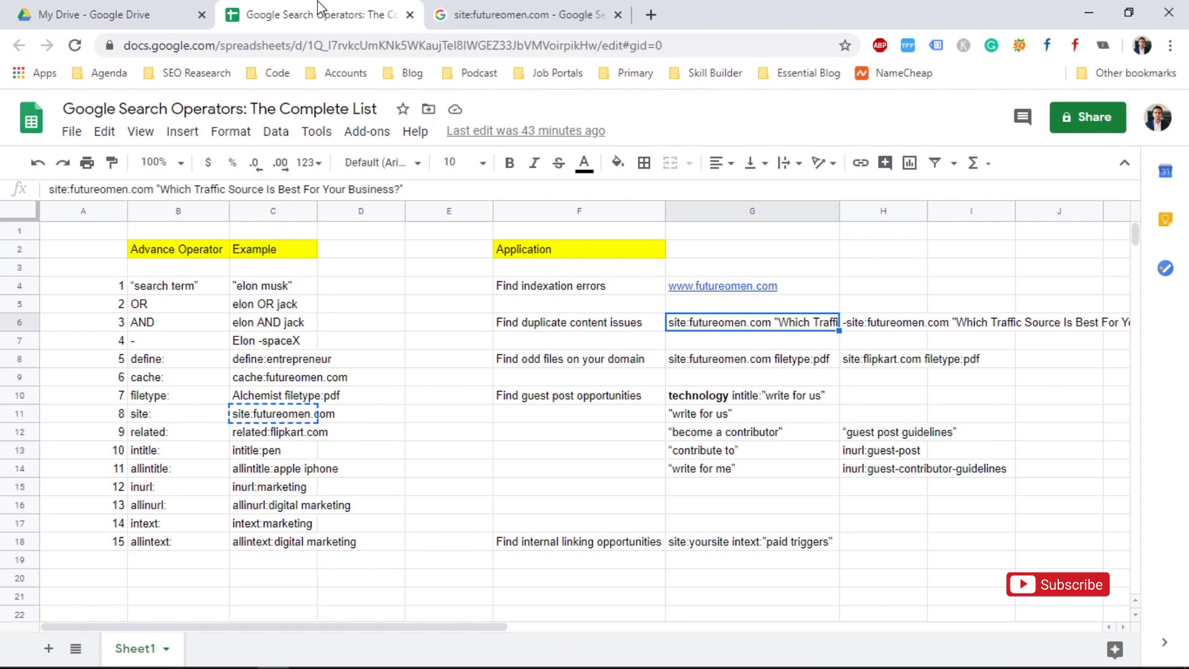
pyautogui.hotkey('ctrl', 'c')
pyautogui.click(504, 8)
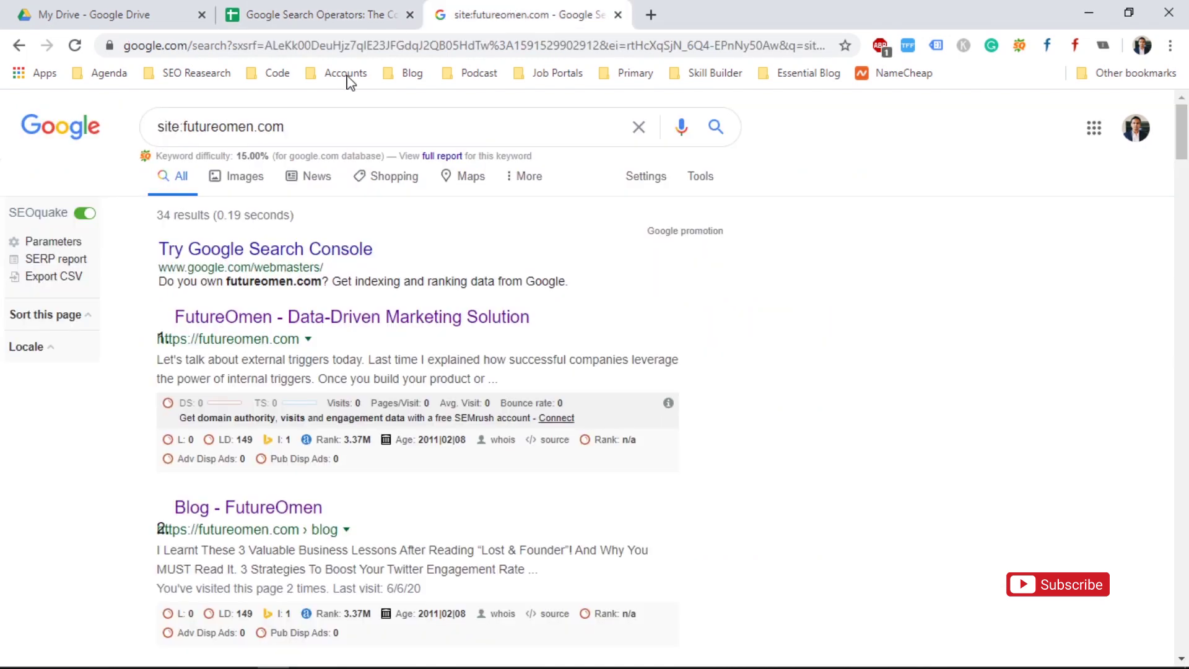
pyautogui.tripleClick(306, 130)
pyautogui.hotkey('ctrl', 'v')
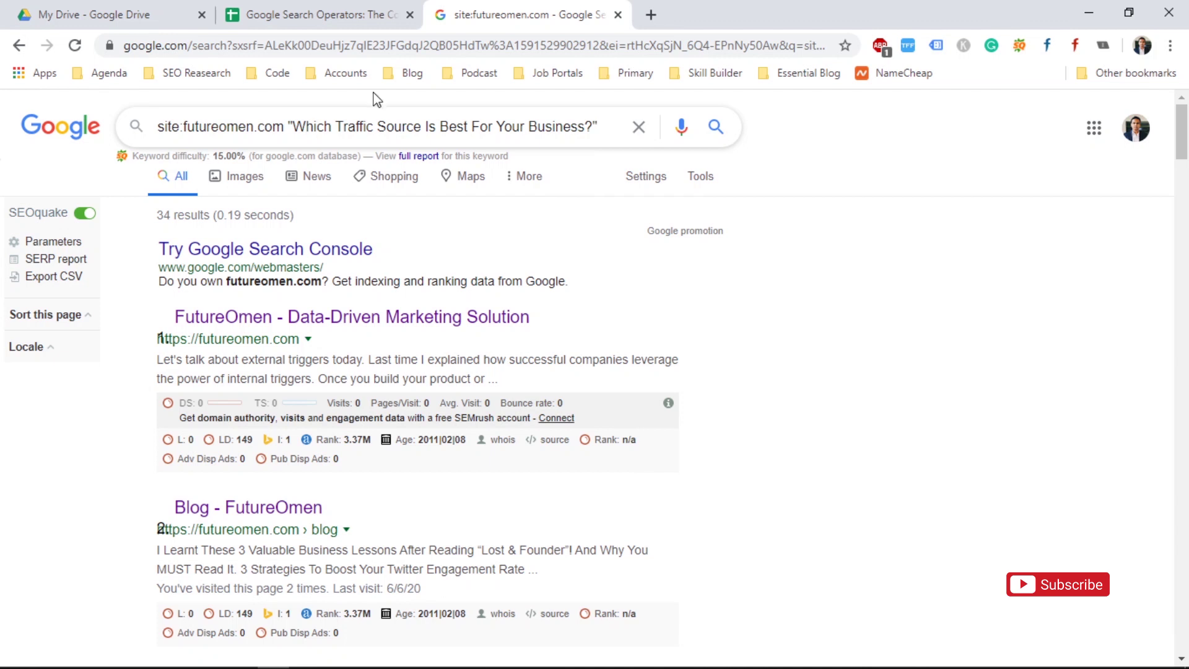
# - Open futureomen.com in a new browser tab and view the Which Traffic Source Is Best For Your Business? post on its blog page
pyautogui.click(649, 12)
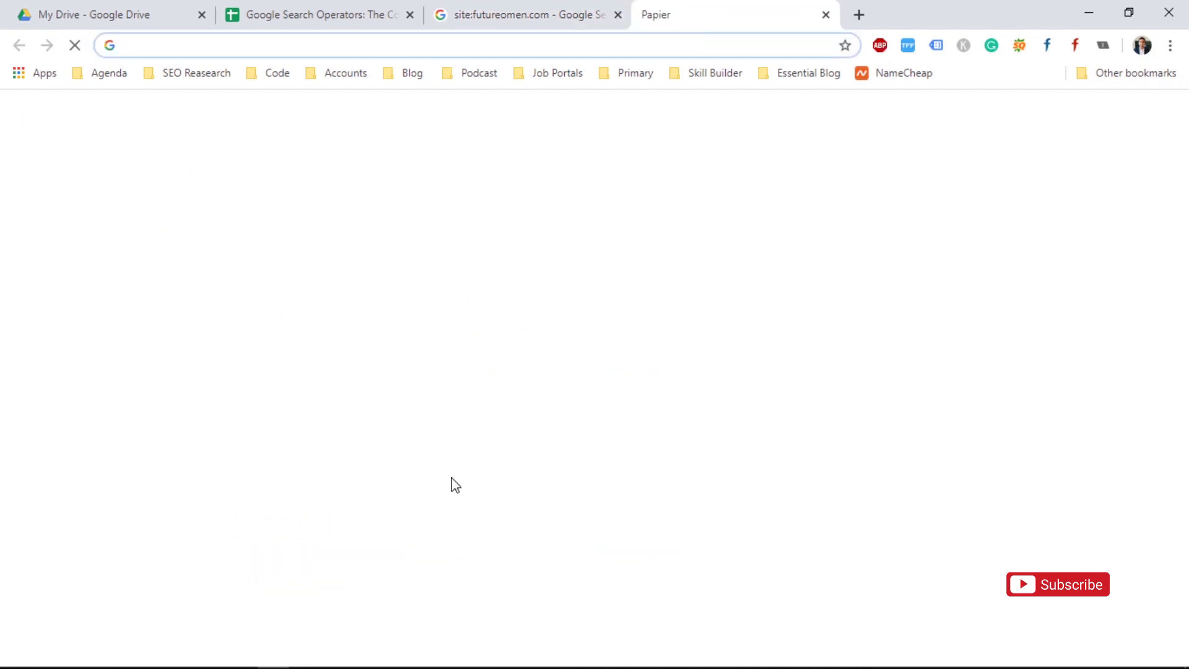
pyautogui.write('www.fu')
pyautogui.press('Return')
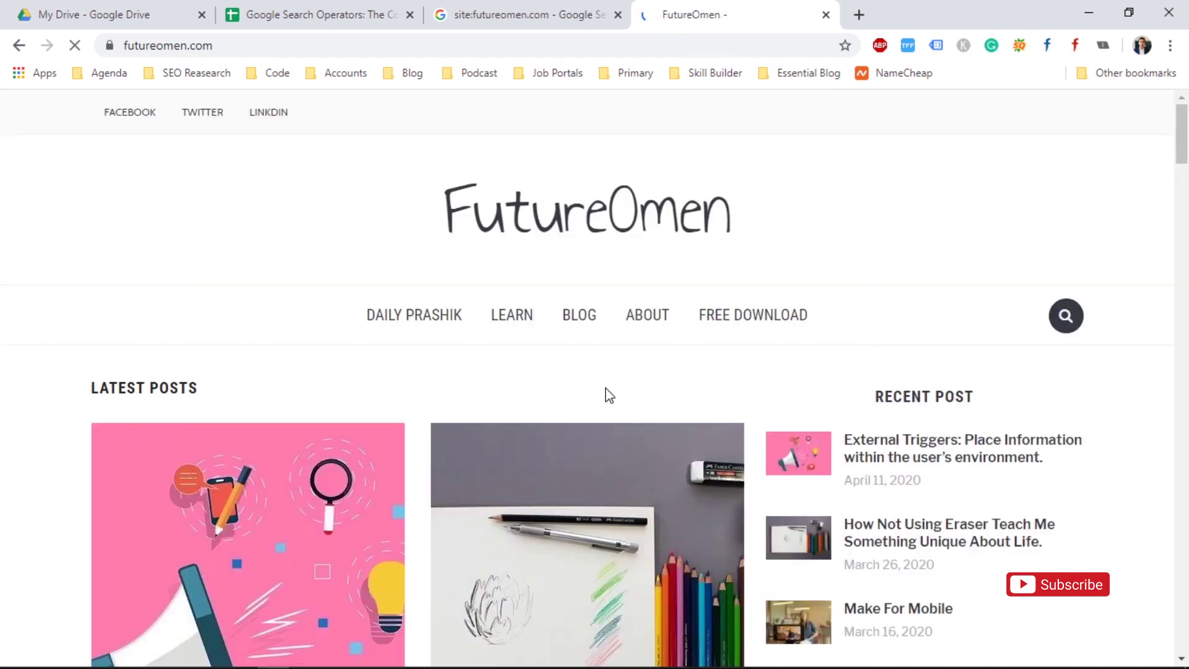
pyautogui.click(508, 6)
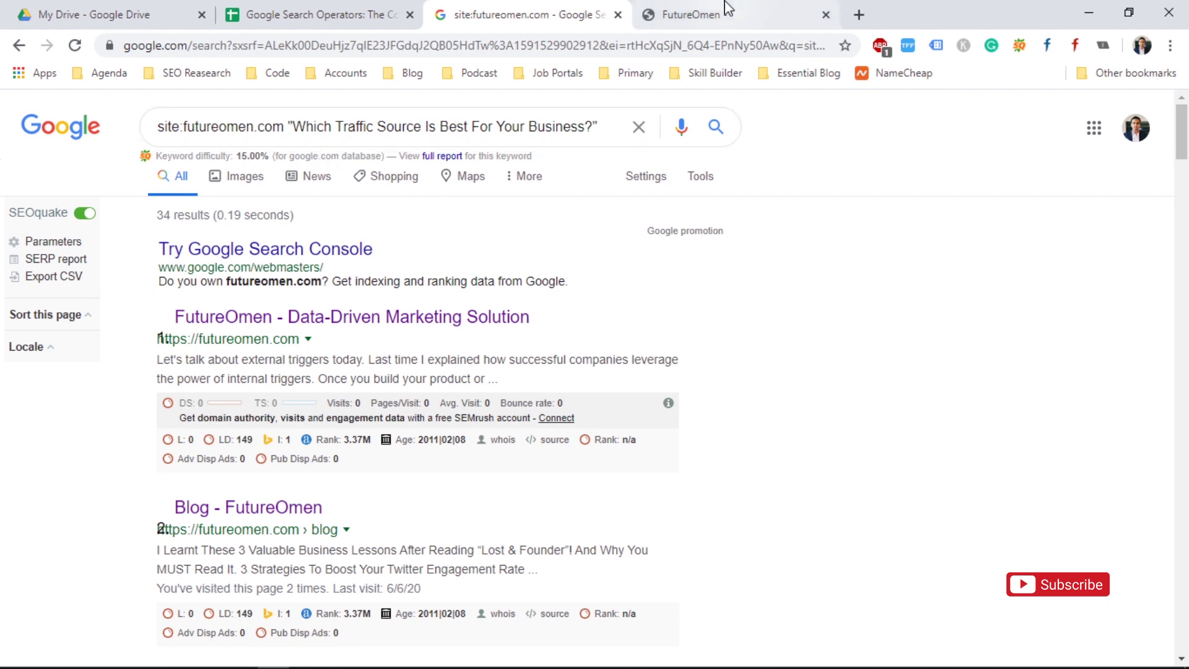
pyautogui.click(718, 14)
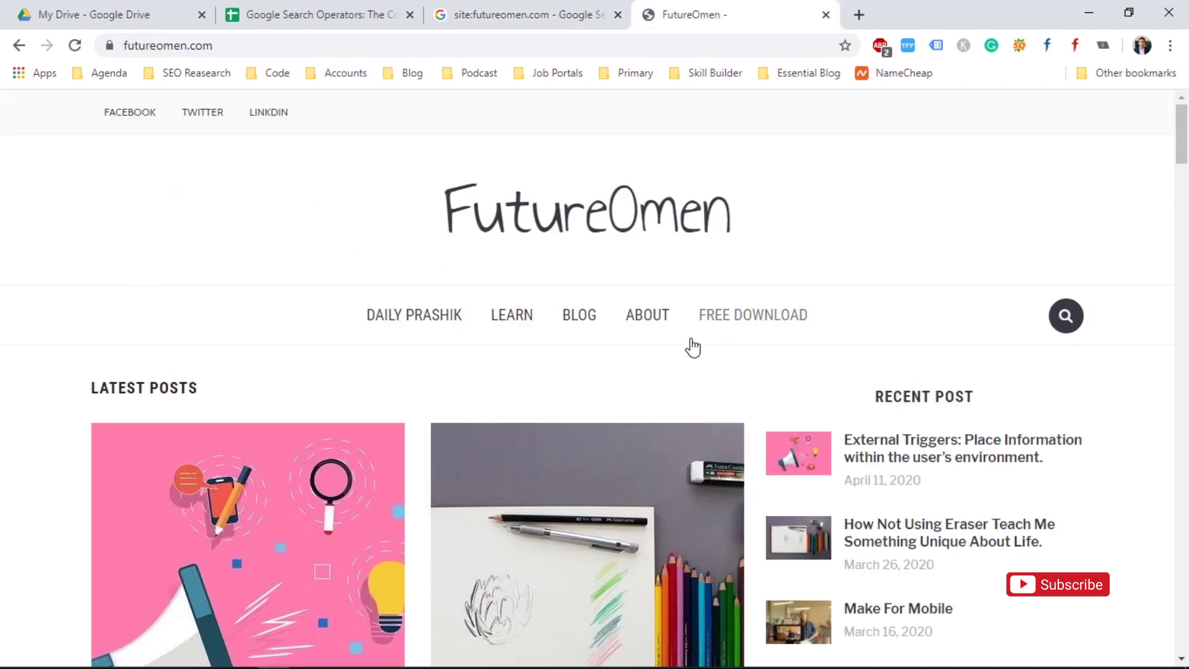
pyautogui.click(574, 322)
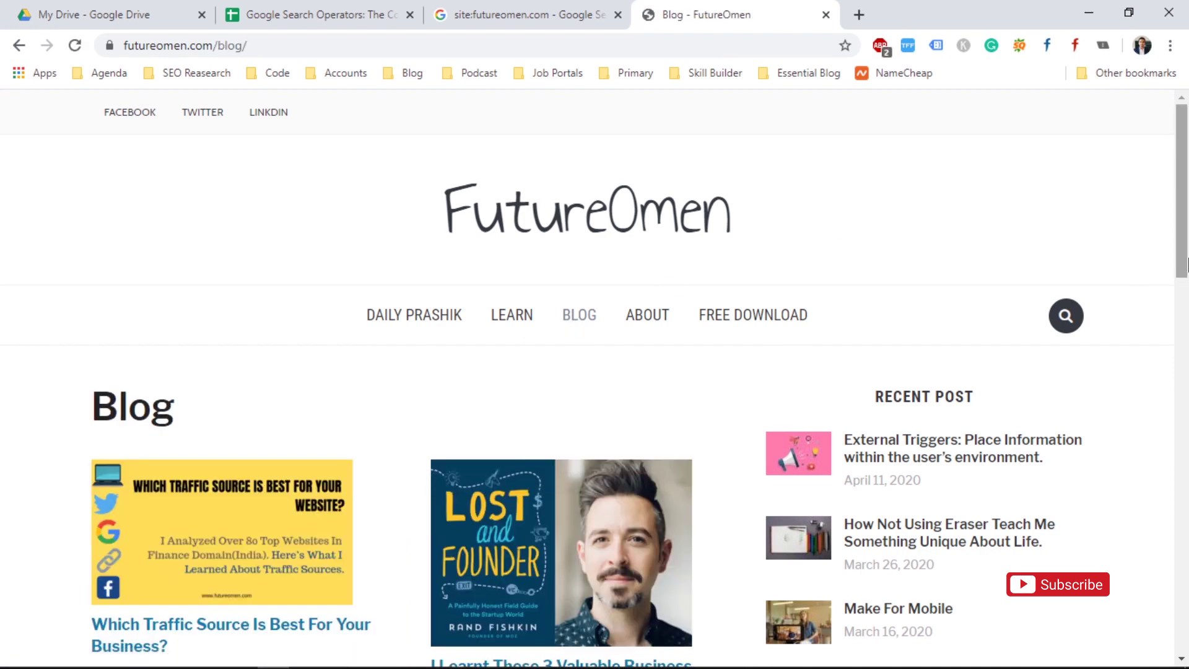
pyautogui.scroll(-2, 1186, 248)
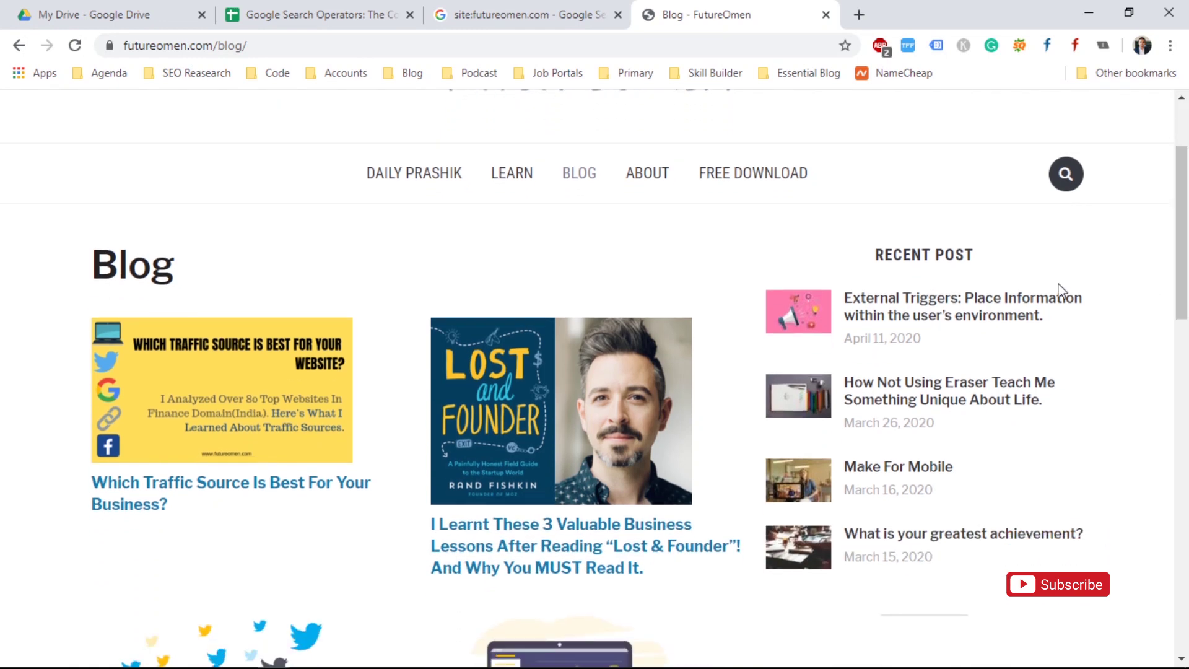
# - Run the prepared duplicate-content query in Google and open the Blog - FutureOmen result in a new tab
pyautogui.click(512, 9)
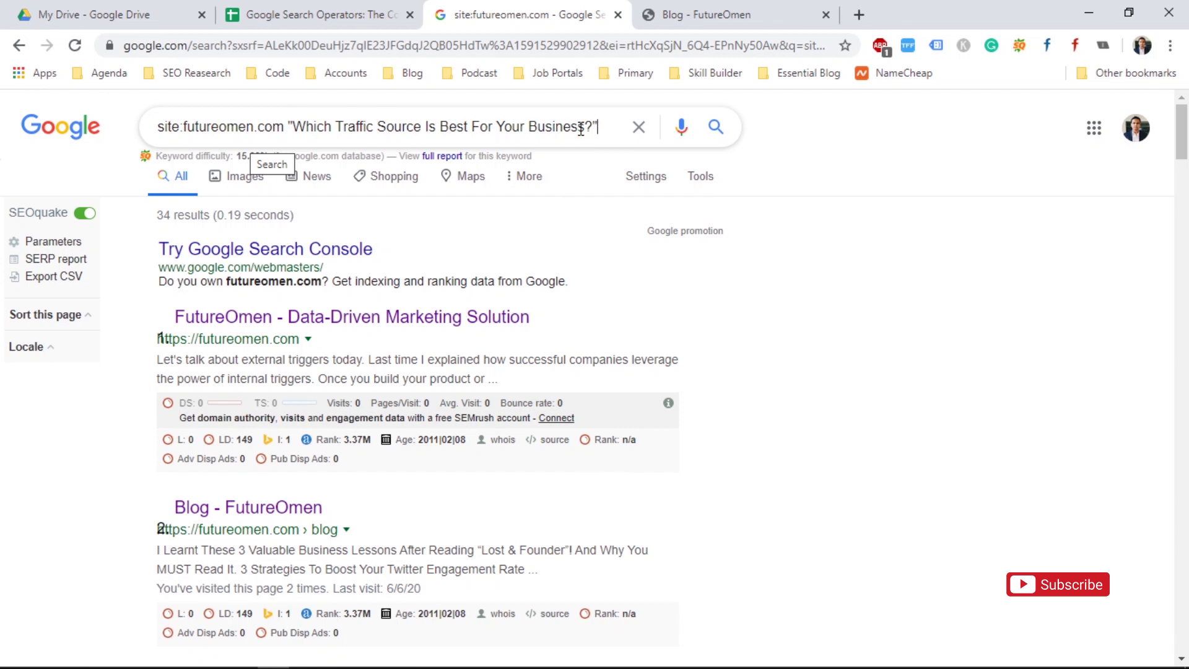
pyautogui.press('Return')
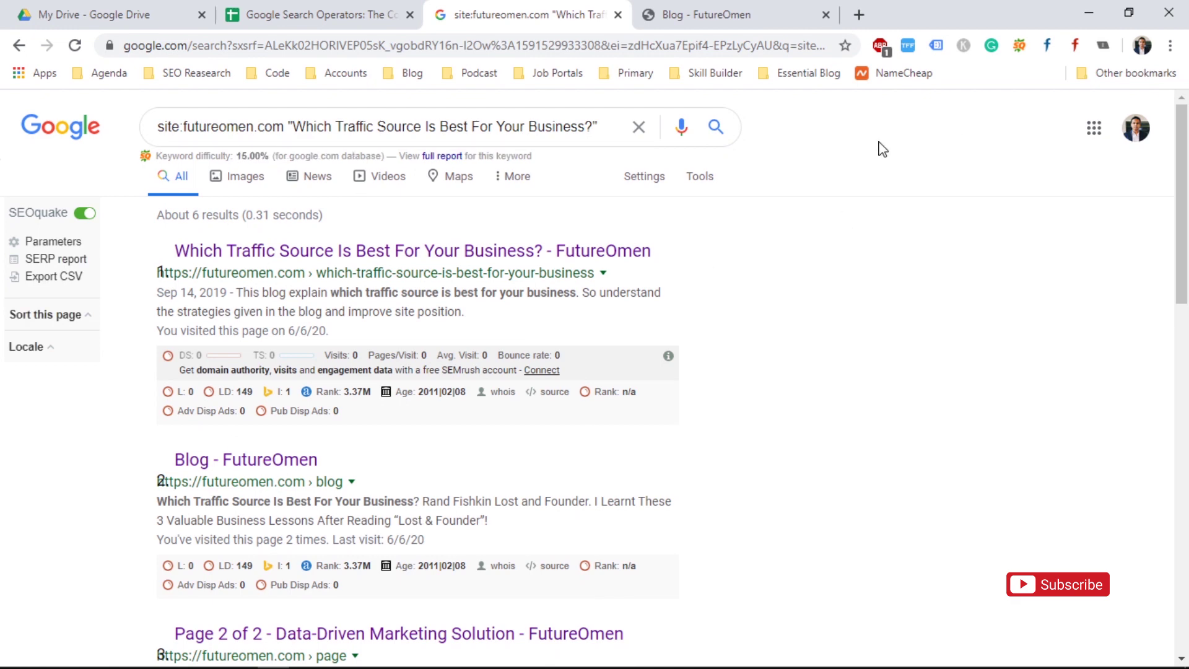
pyautogui.scroll(-4, 883, 149)
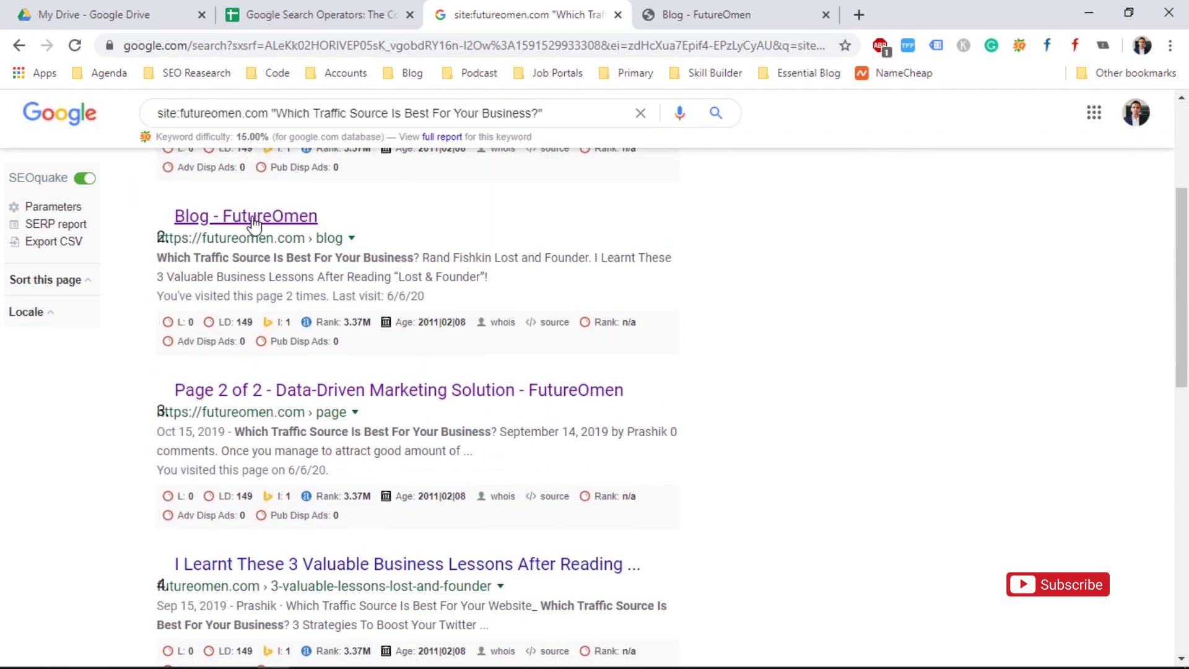
pyautogui.rightClick(254, 223)
pyautogui.click(336, 224)
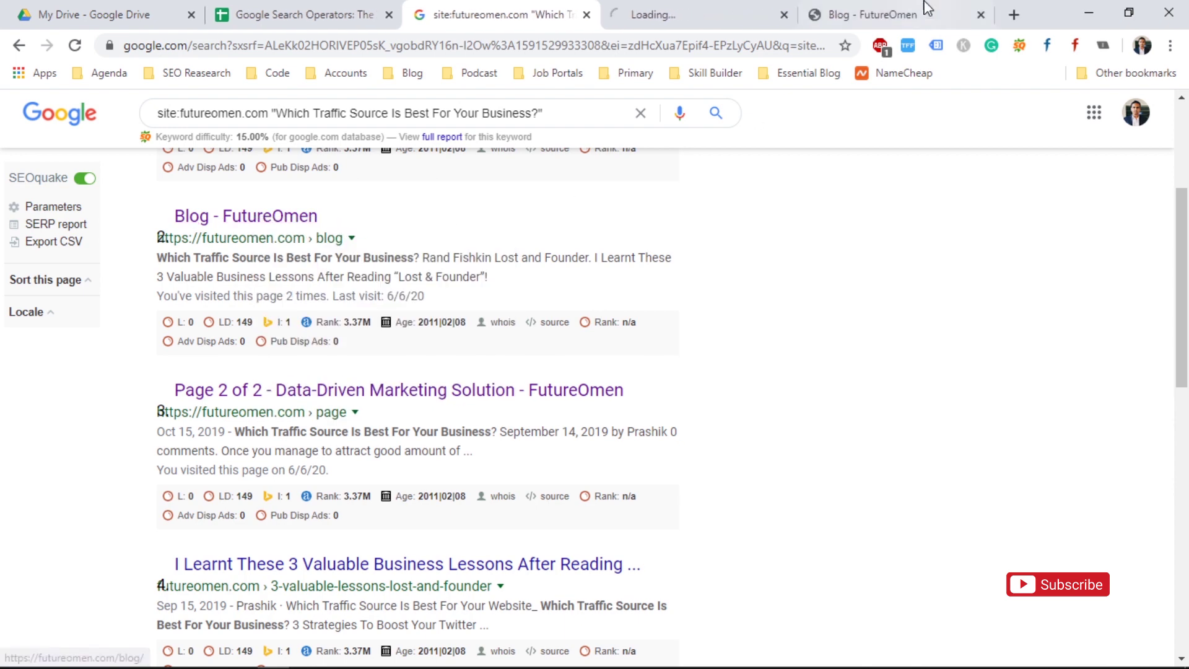
# - Look through the opened FutureOmen Blog page for the matching post title and return to the Google results
pyautogui.click(722, 12)
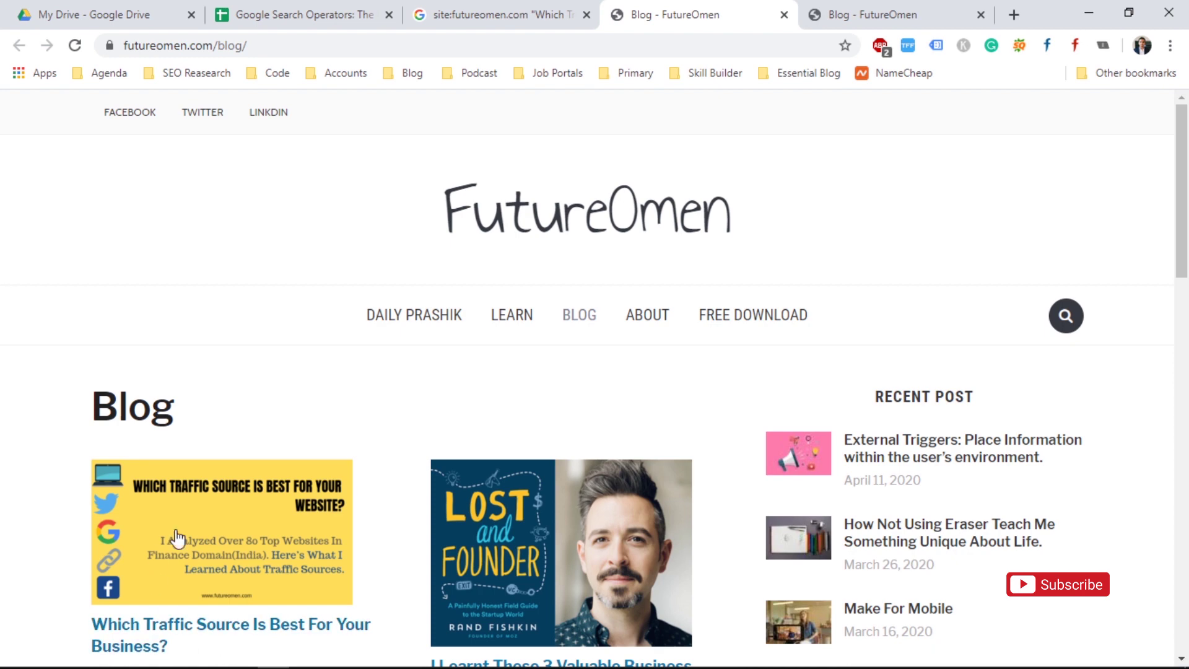
pyautogui.scroll(-7, 1016, 310)
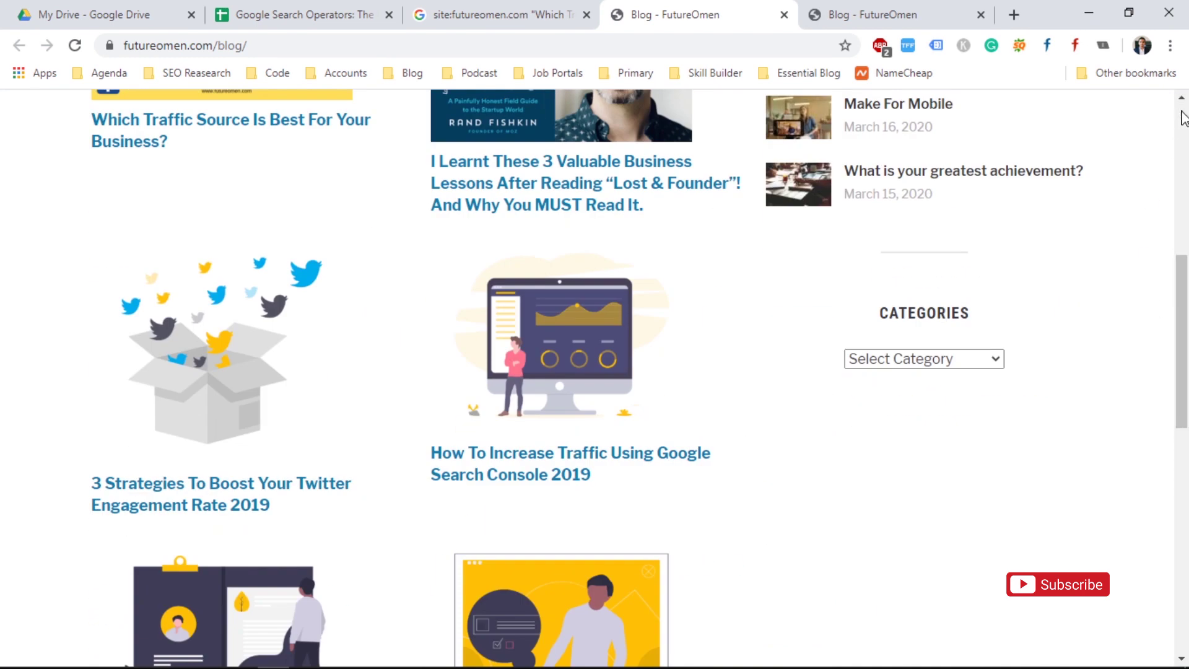
pyautogui.click(1182, 113)
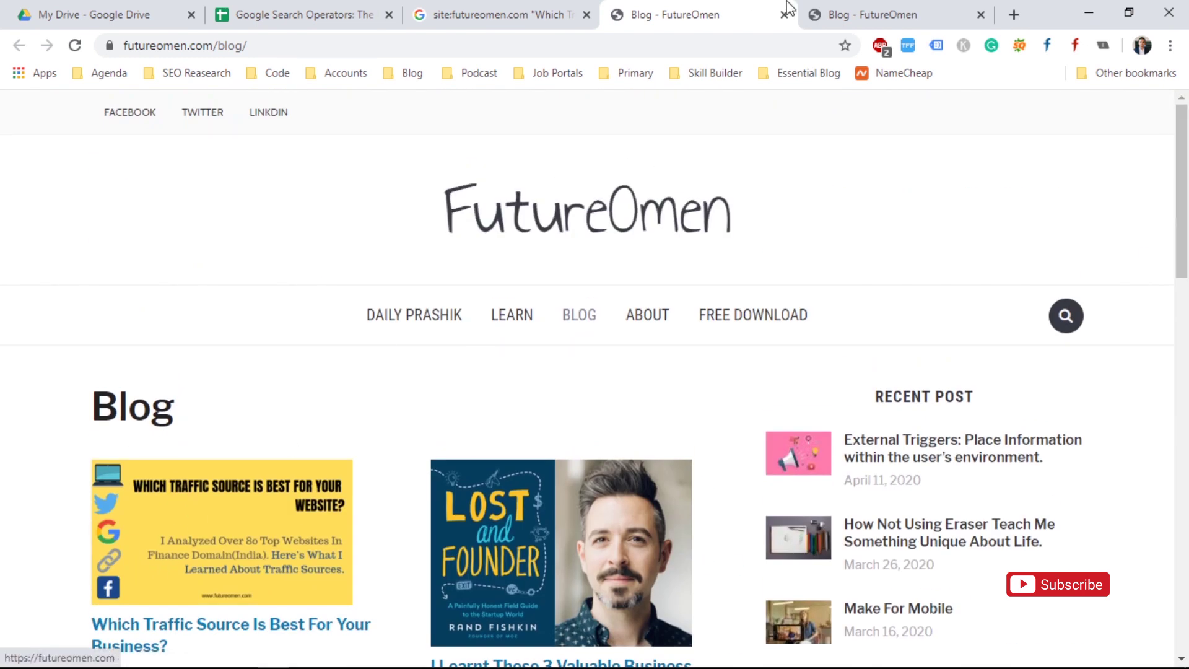
pyautogui.click(533, 12)
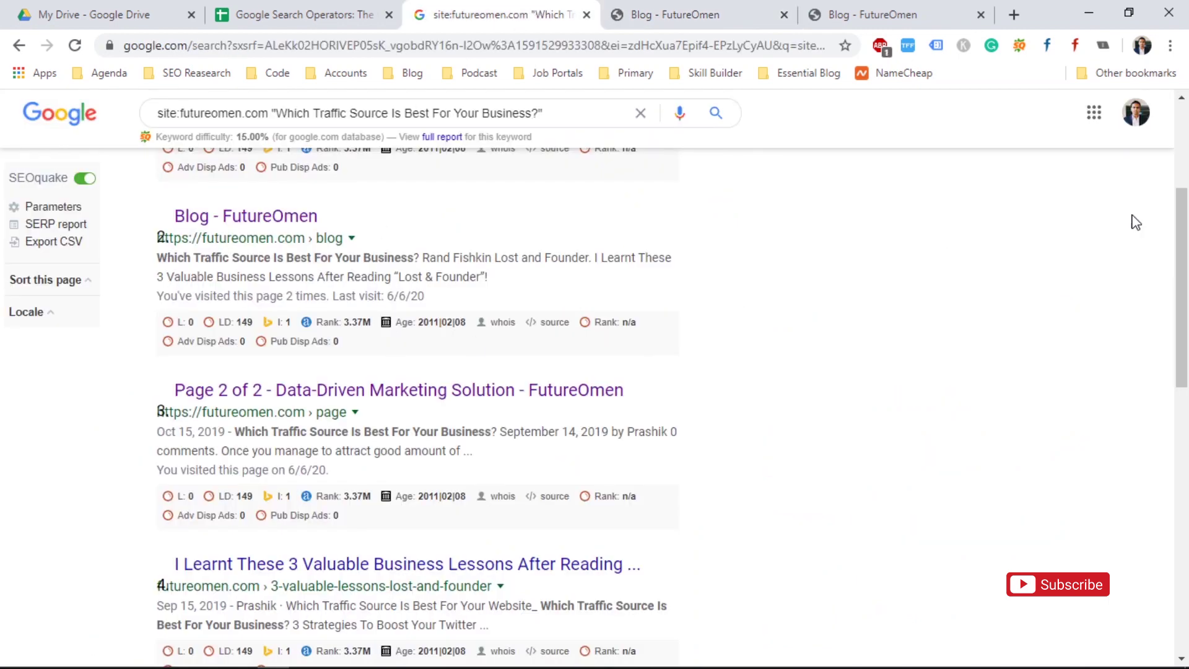
pyautogui.click(1179, 186)
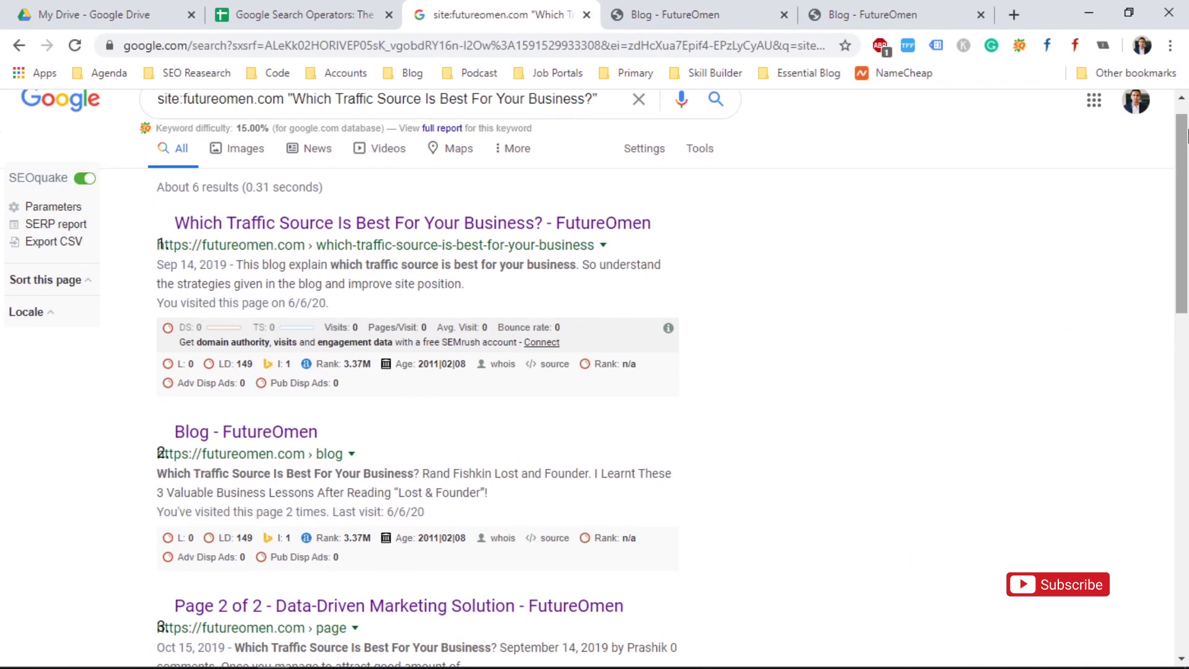
# - Open the Which Traffic Source Is Best For Your Business? result in a new tab and compare it with the Blog page
pyautogui.rightClick(347, 224)
pyautogui.click(412, 228)
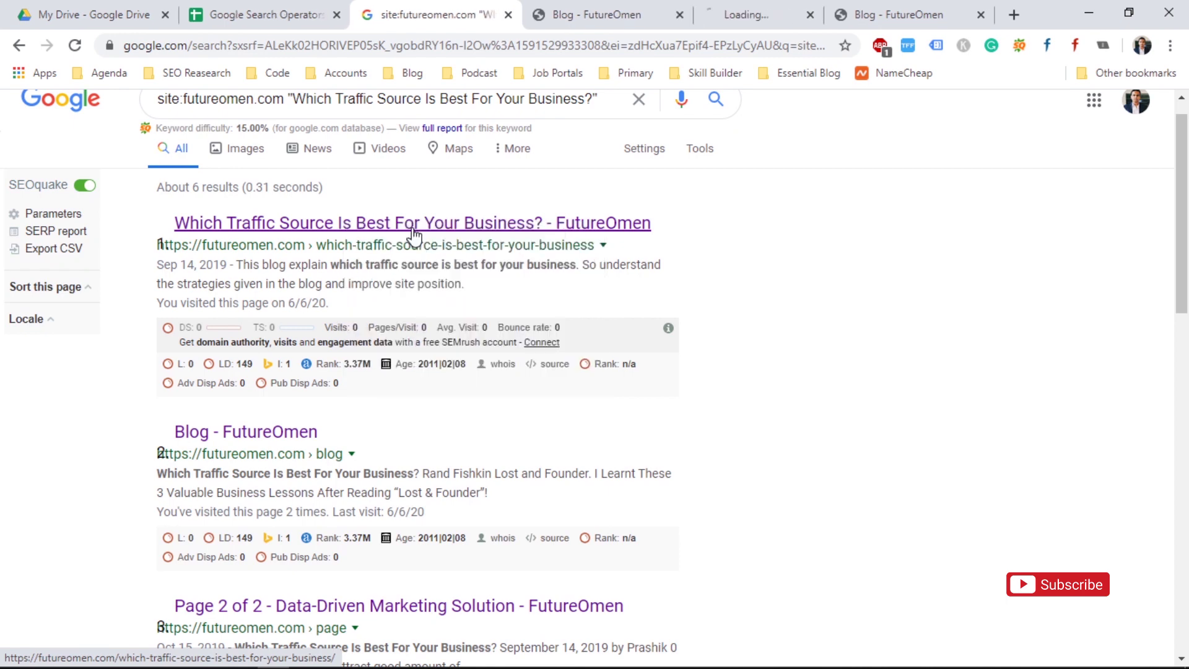
pyautogui.click(756, 12)
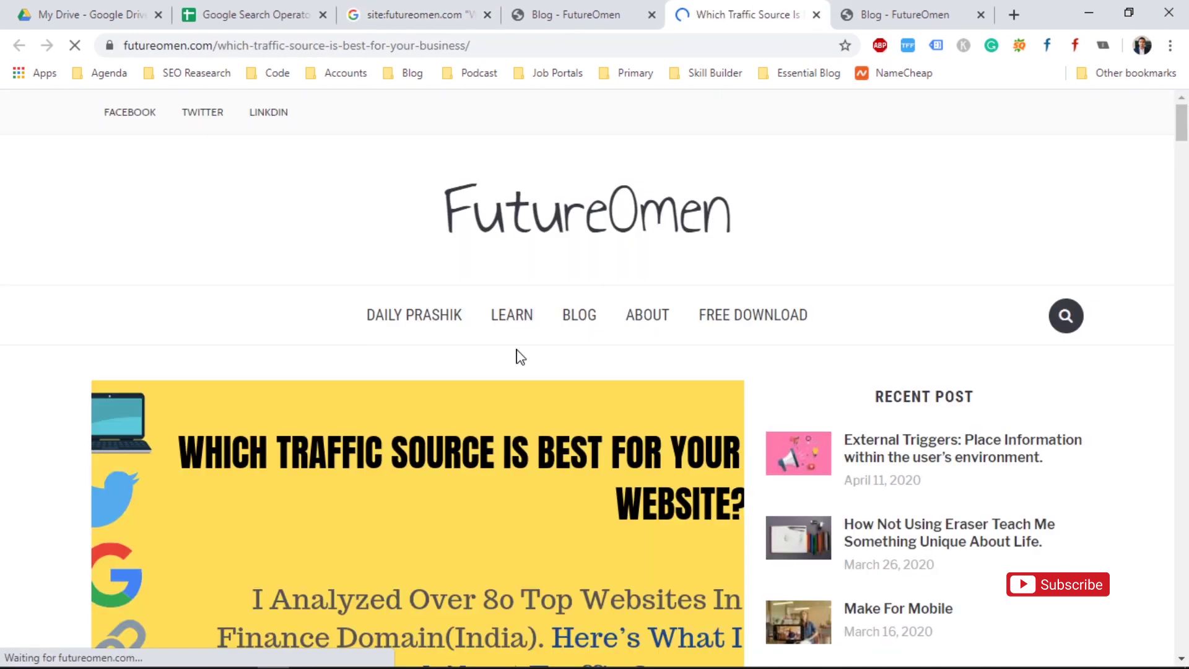
pyautogui.click(572, 8)
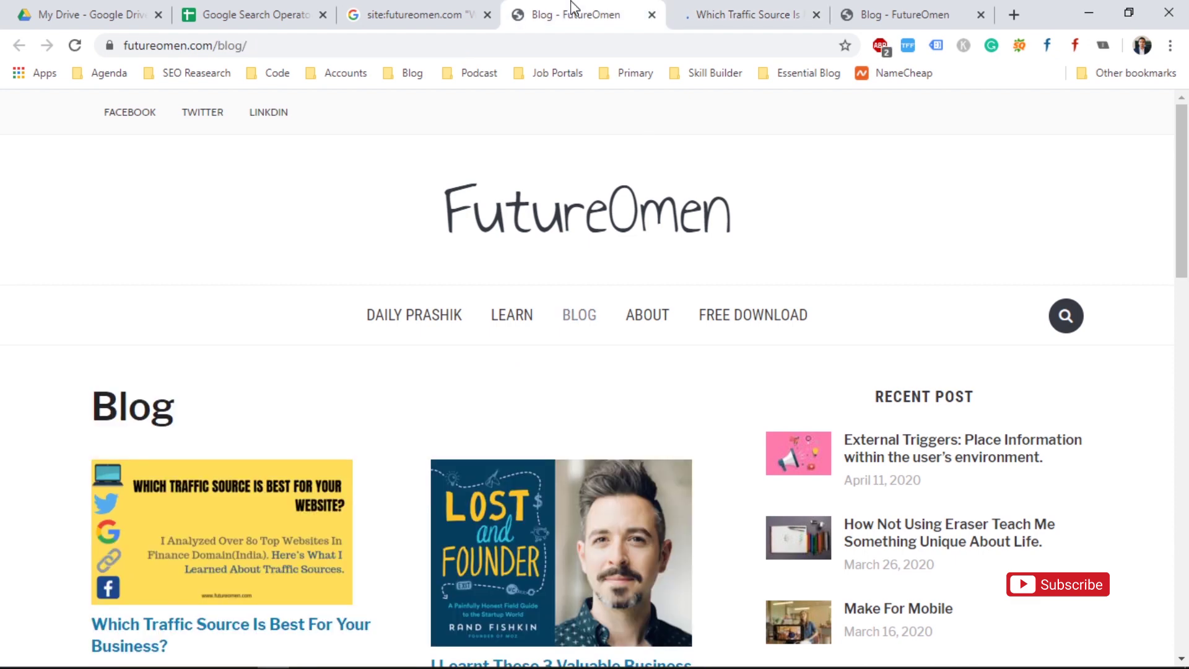
pyautogui.click(445, 8)
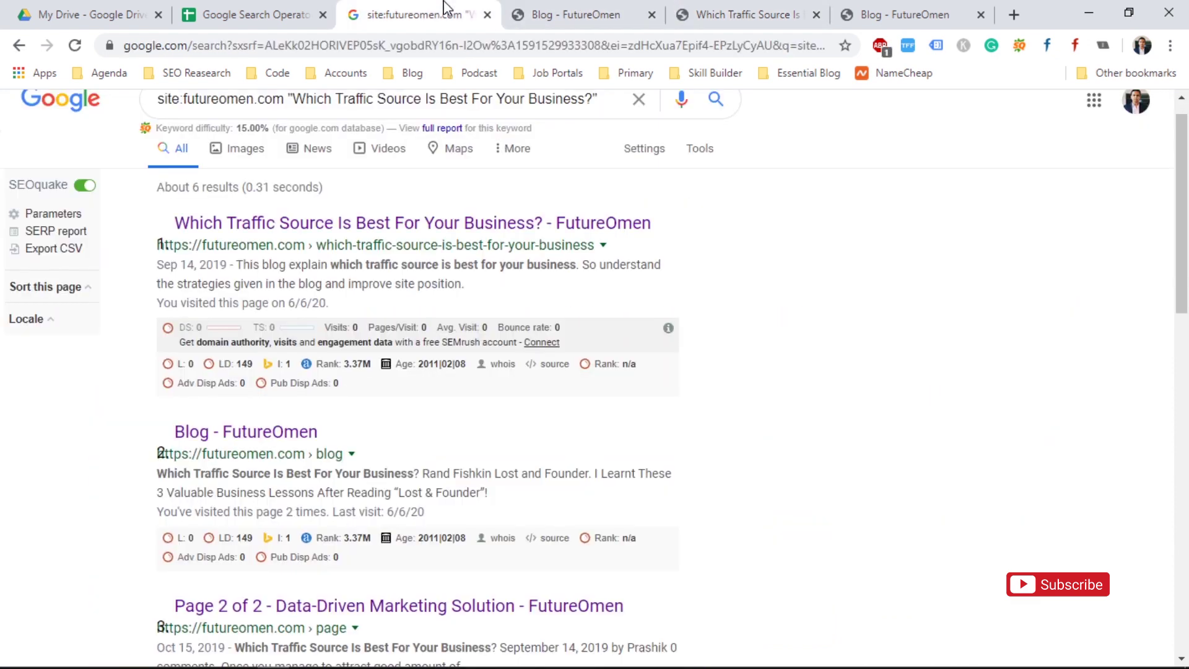
pyautogui.moveTo(1187, 190)
pyautogui.mouseDown()
pyautogui.moveTo(1187, 322)
pyautogui.moveTo(1187, 179)
pyautogui.mouseUp()
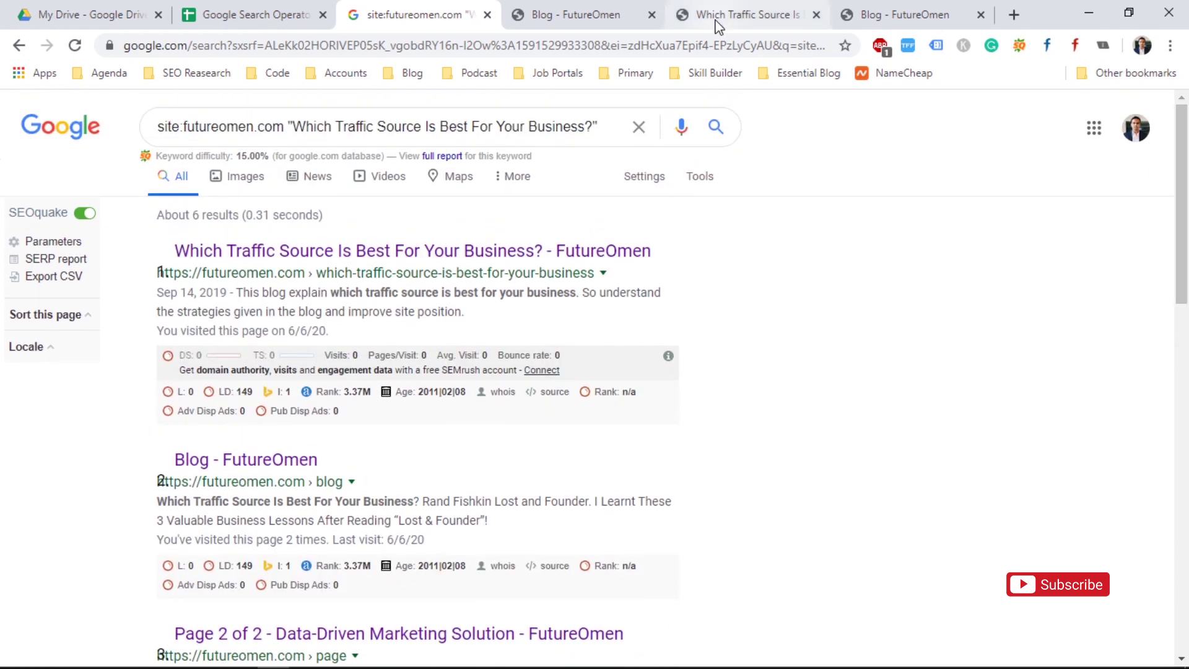
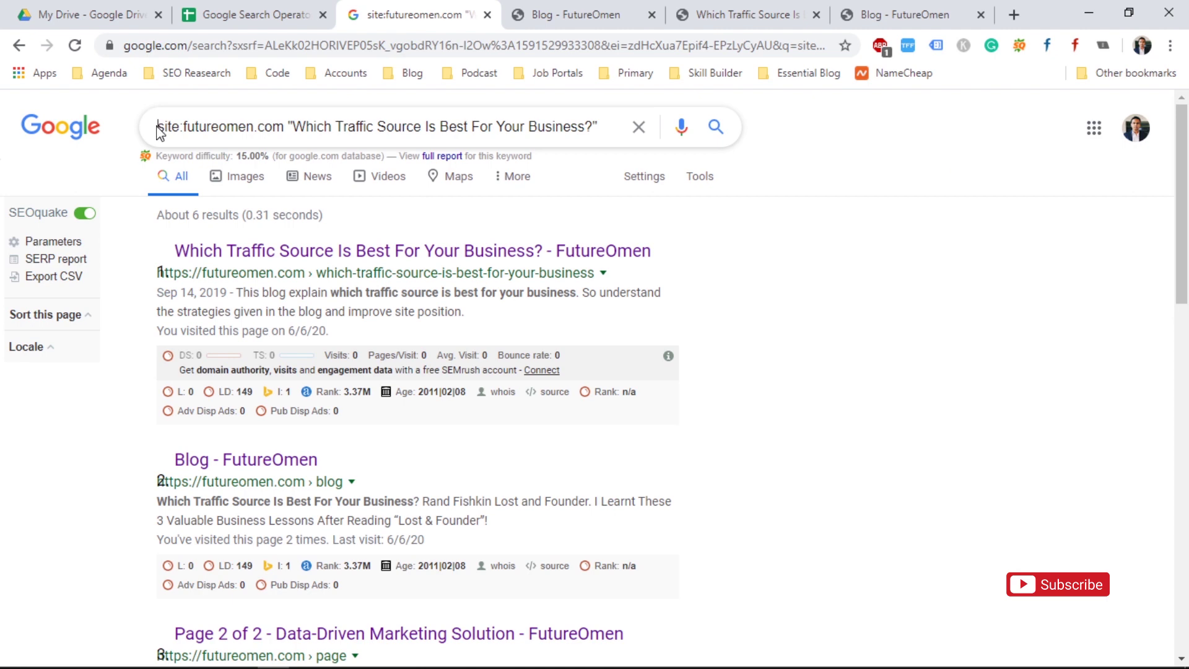
# - Copy the -site:futureomen.com "Which Traffic Source Is Best For Your Business?" query from the Find duplicate content issues row of the spreadsheet
pyautogui.click(239, 12)
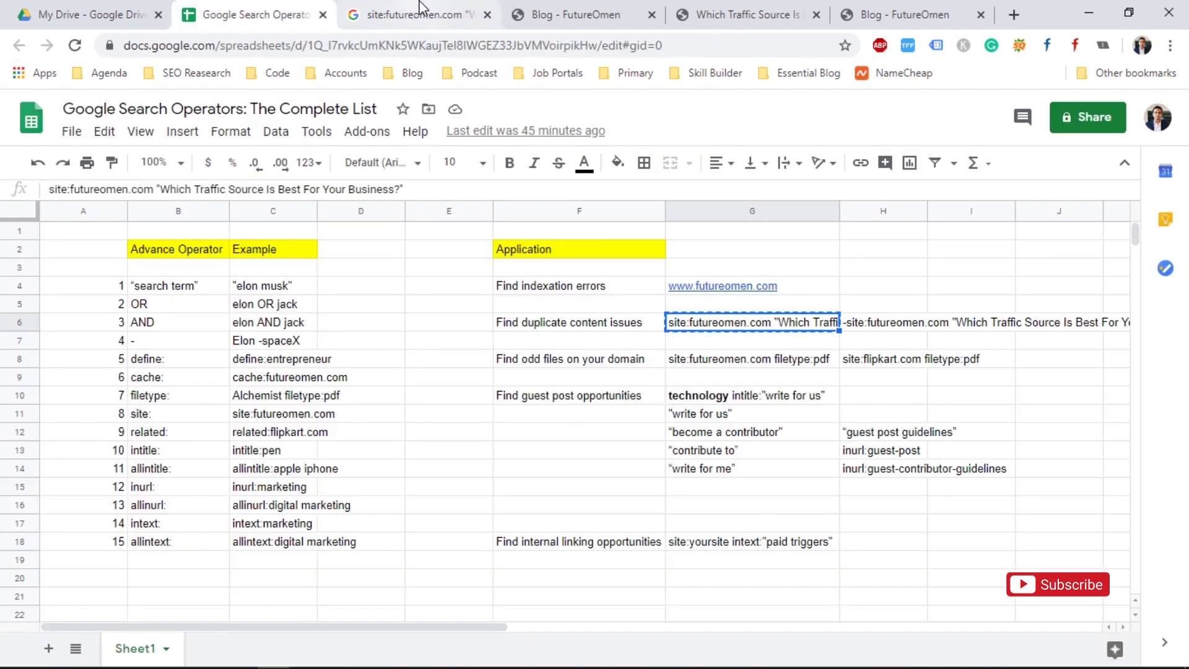
pyautogui.click(348, 25)
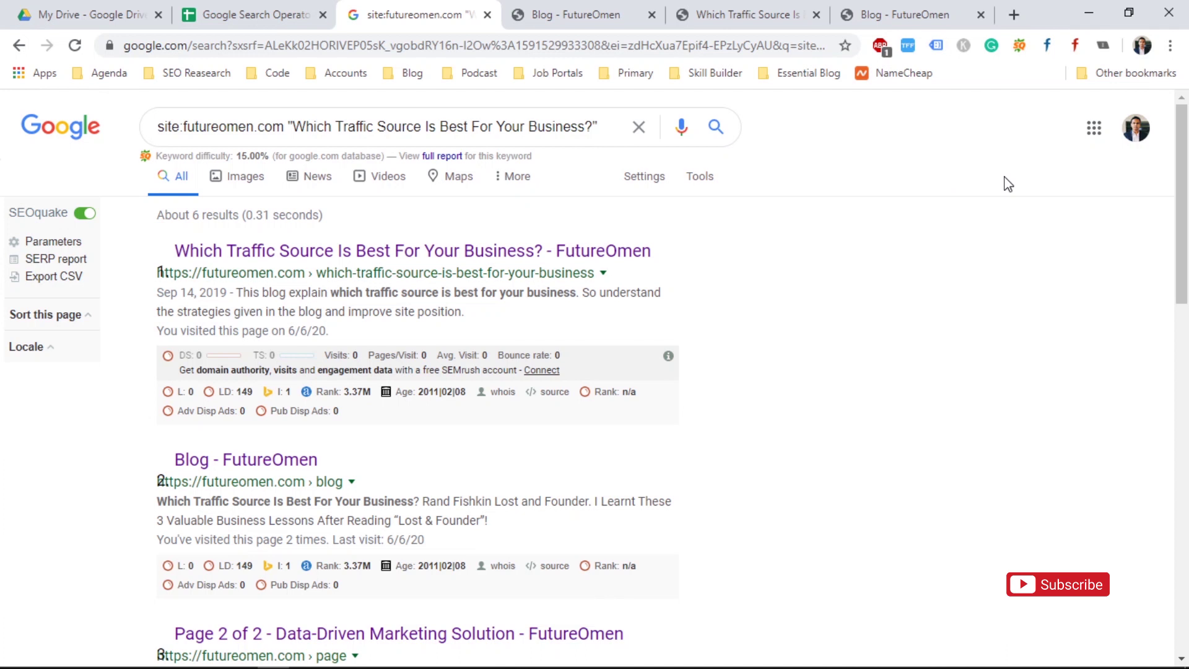
pyautogui.click(233, 13)
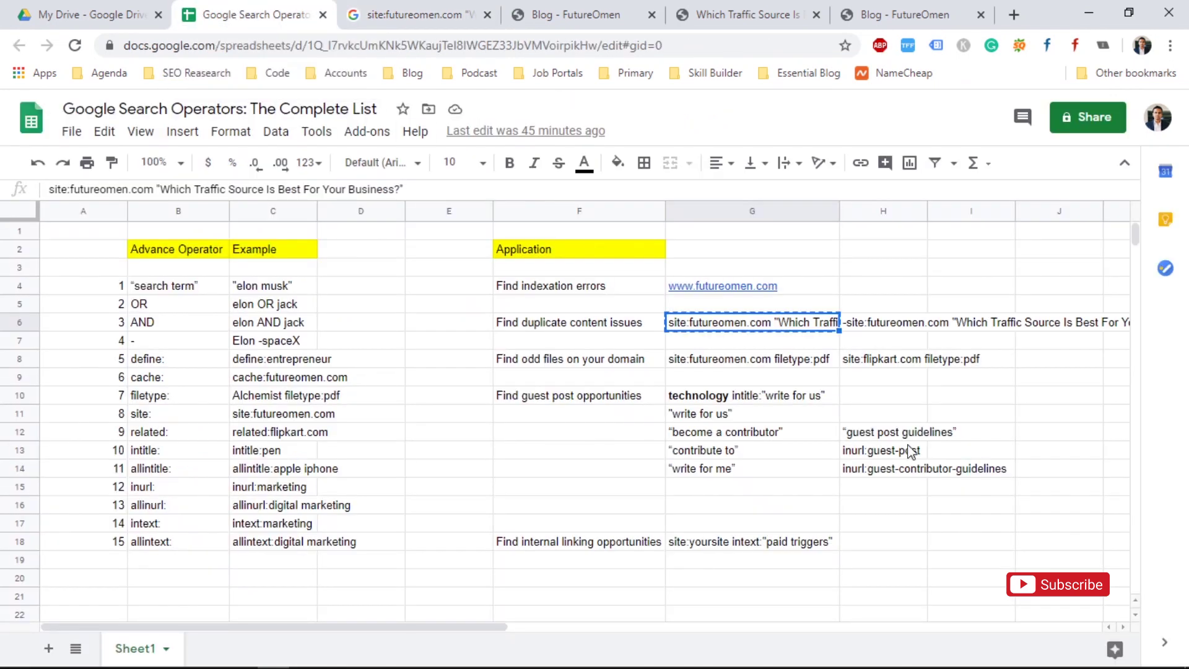
pyautogui.press('Right')
pyautogui.press('Left')
pyautogui.press('Right')
pyautogui.press('Left')
pyautogui.click(382, 8)
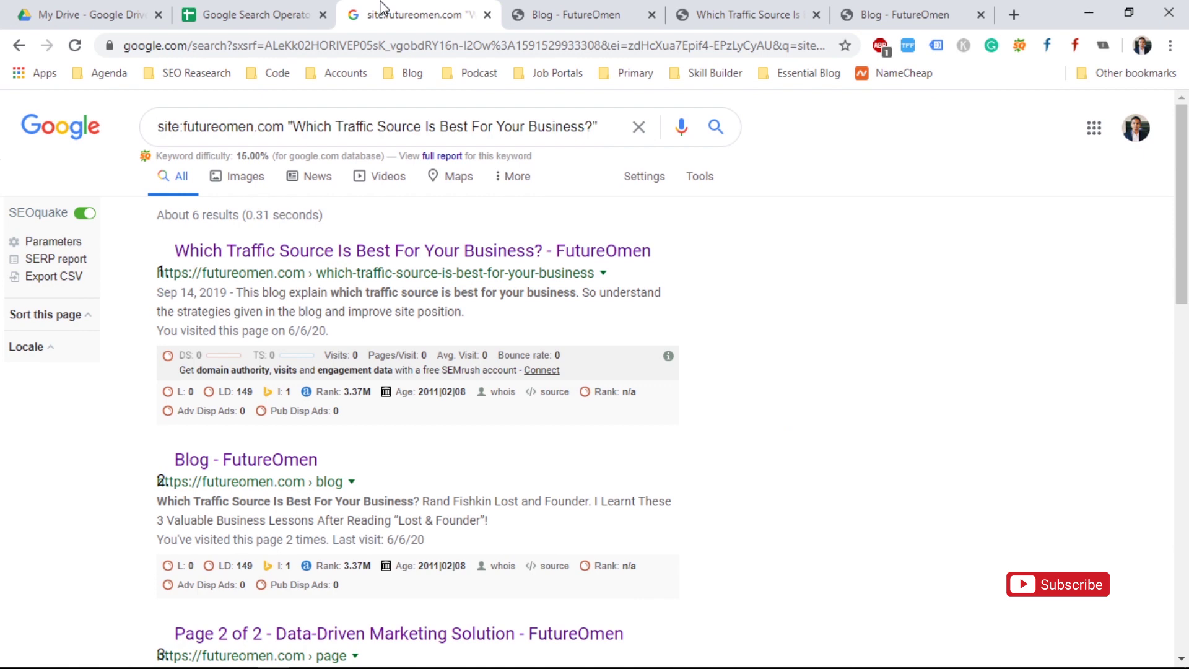
pyautogui.click(273, 14)
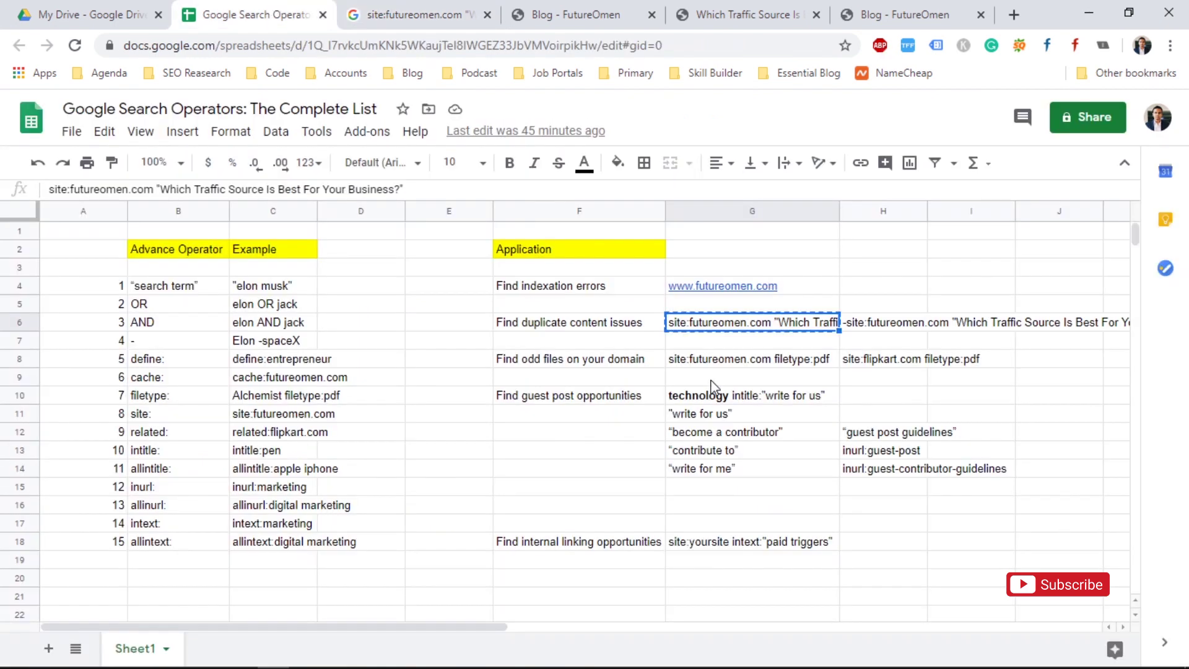
pyautogui.press('Right')
pyautogui.hotkey('ctrl', 'c')
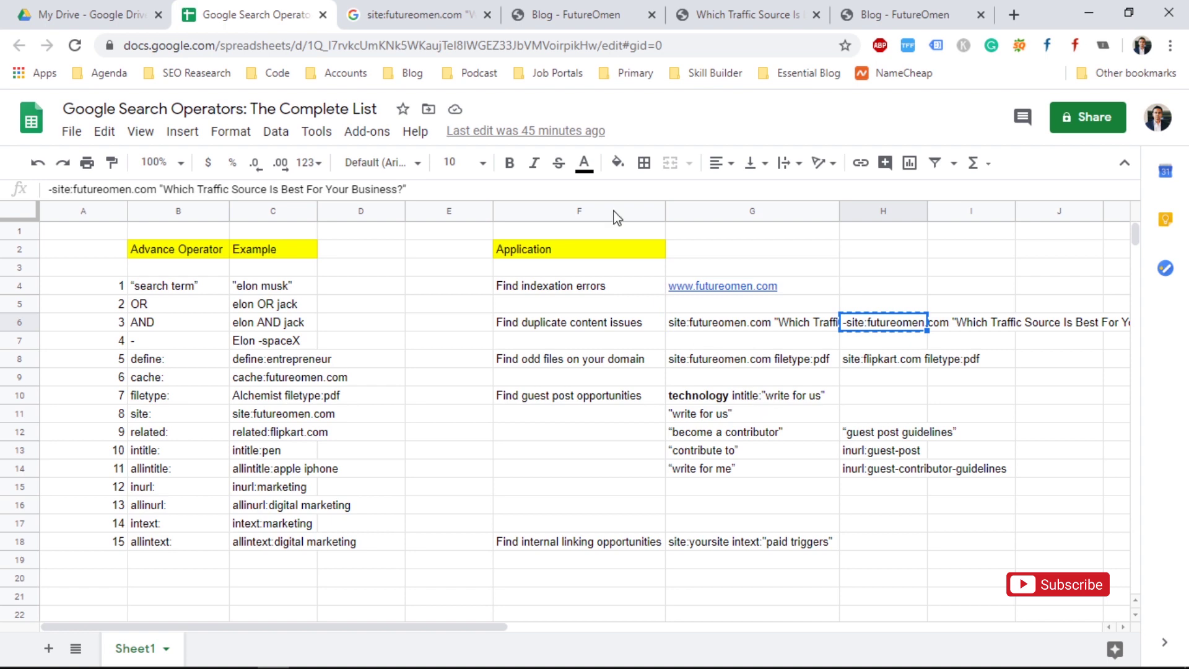
# - Exclude futureomen.com from the Google query by prefixing site: with a minus sign, and run the search
pyautogui.click(374, 9)
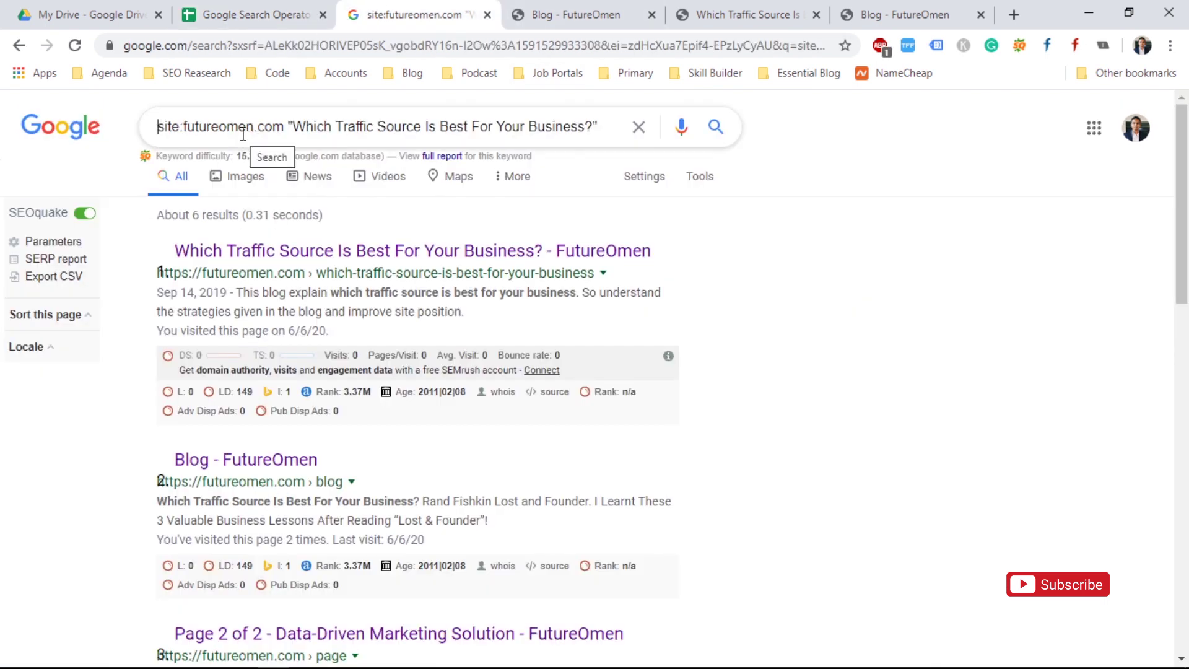
pyautogui.write('-')
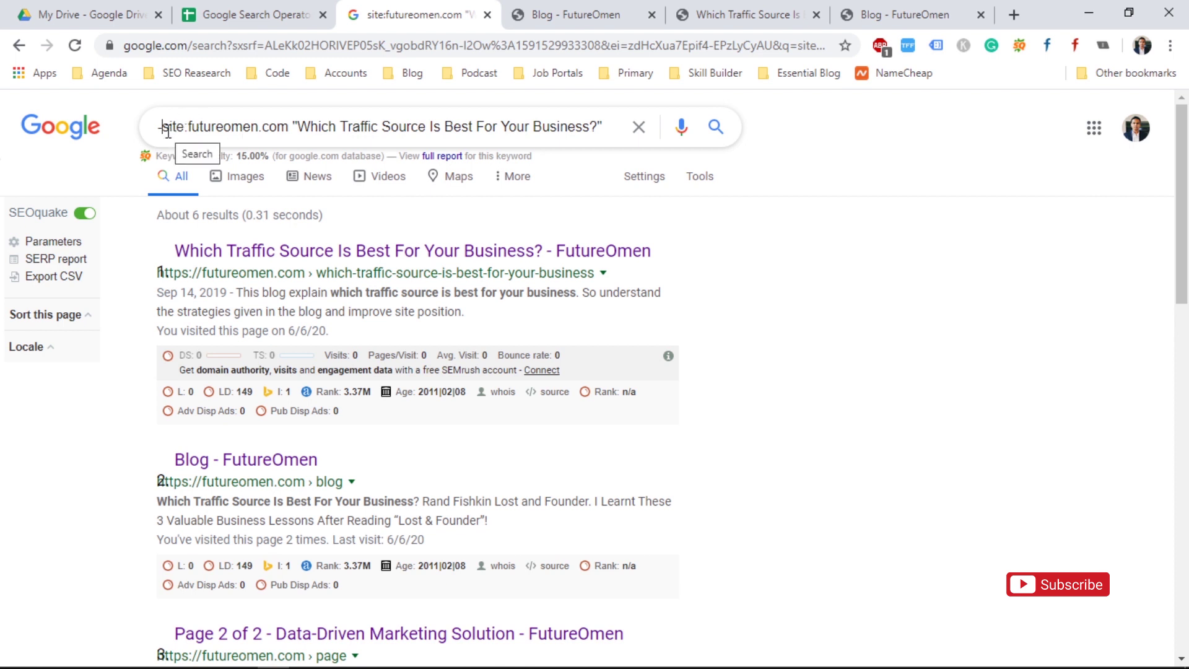
pyautogui.click(456, 135)
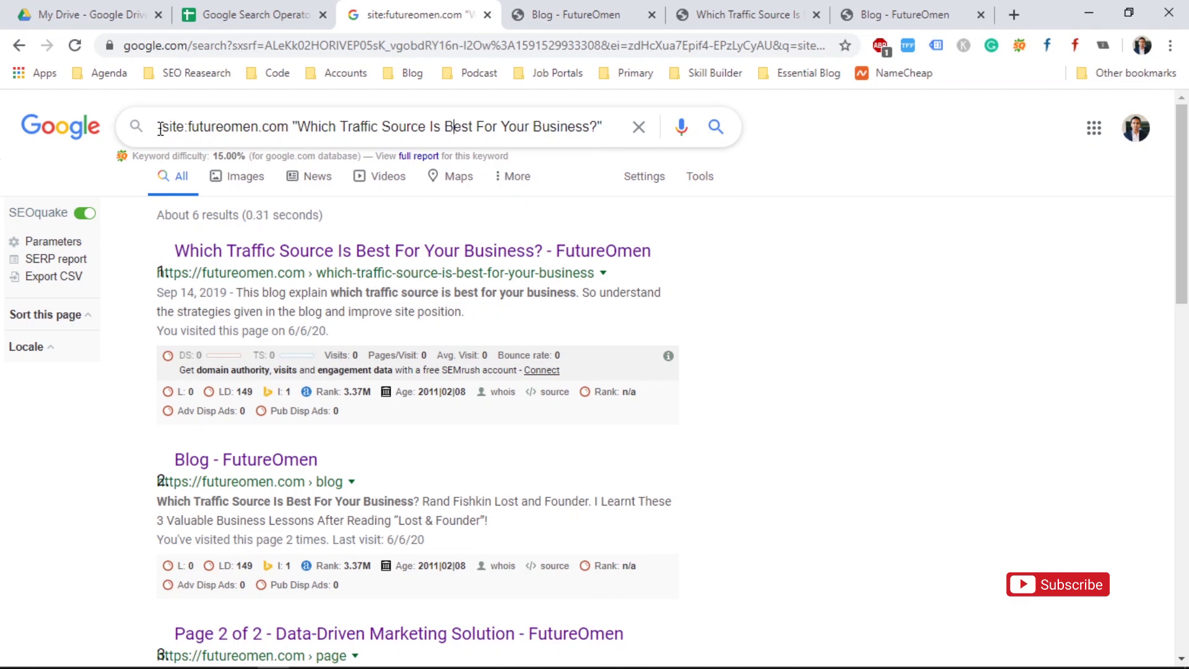
pyautogui.press('Return')
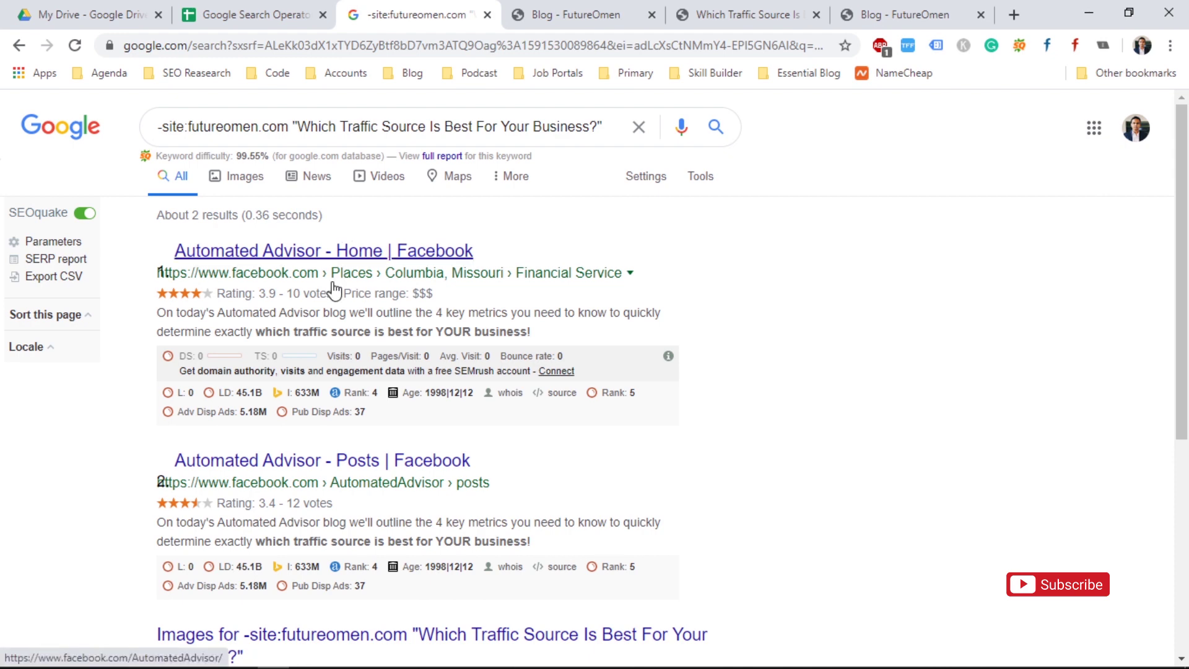
# - Open the Automated Advisor - Home Facebook result in a new tab and look through the page
pyautogui.rightClick(300, 251)
pyautogui.click(375, 265)
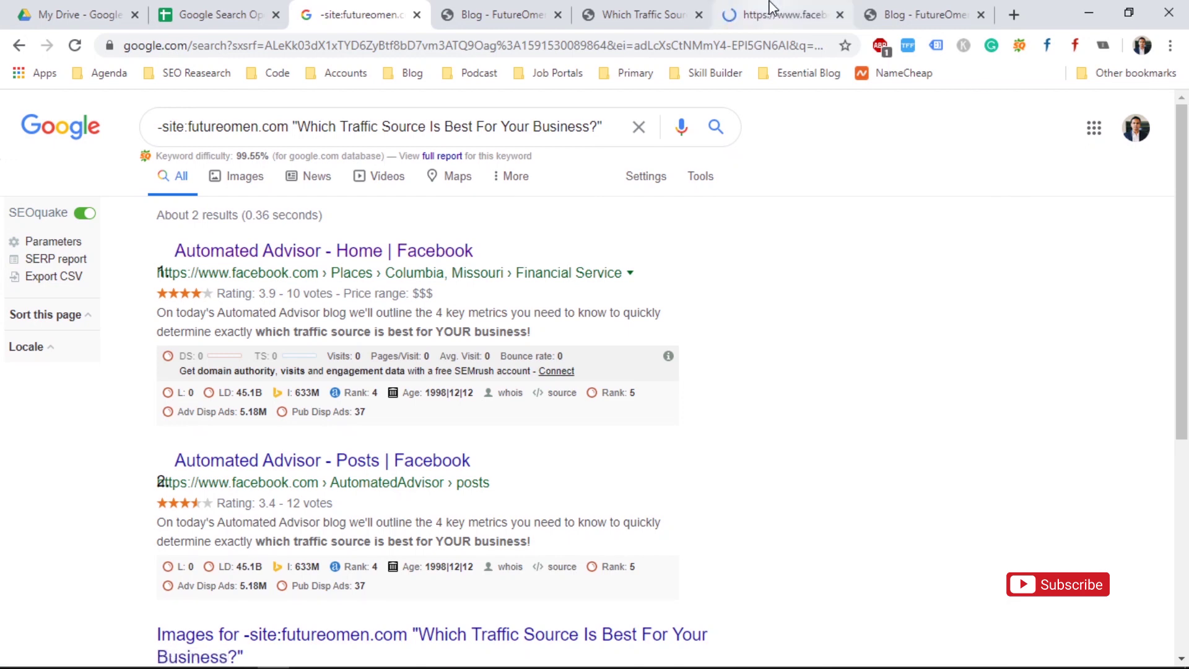
pyautogui.click(783, 14)
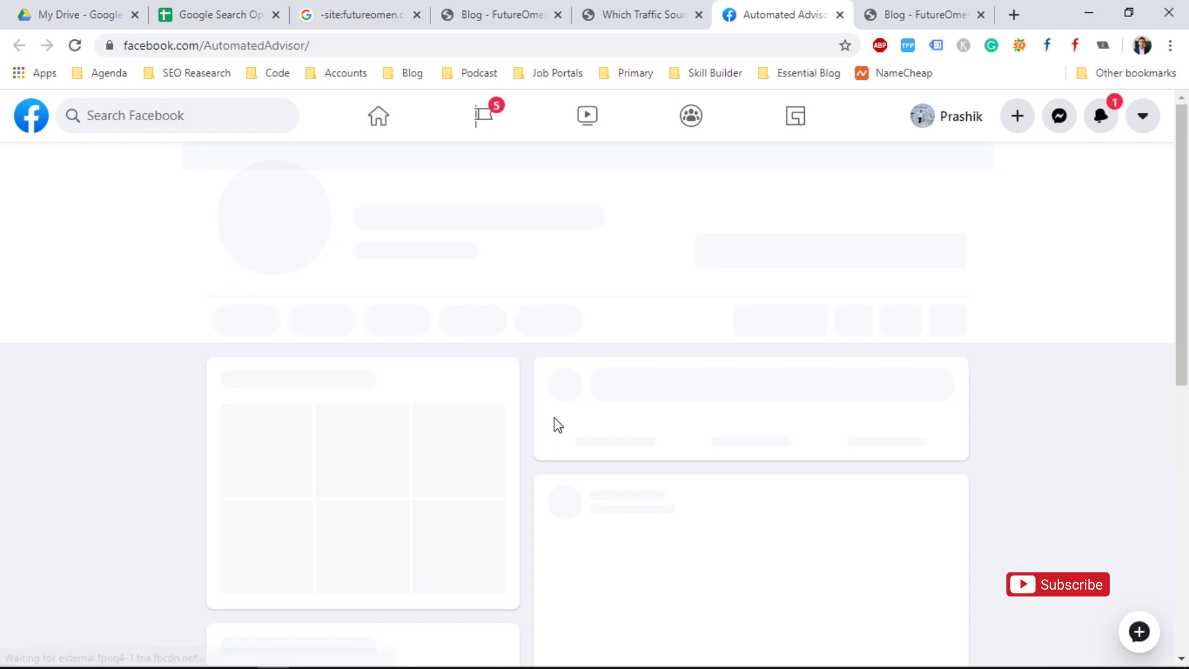
pyautogui.click(606, 11)
pyautogui.click(727, 17)
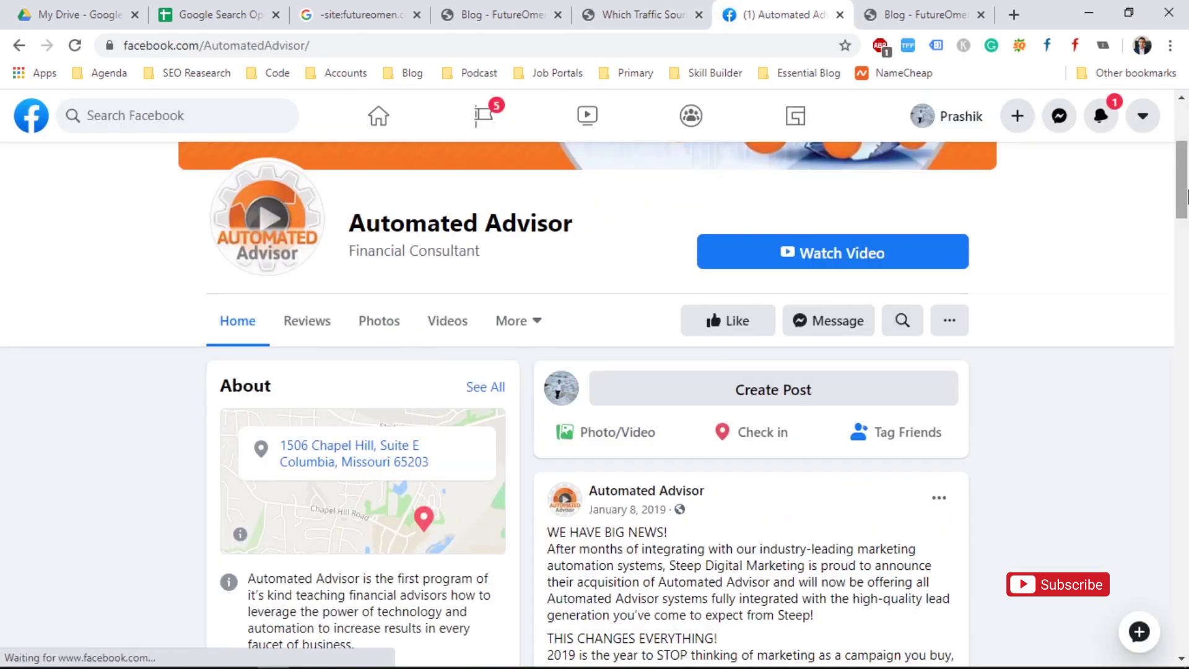
pyautogui.scroll(-5, 1187, 196)
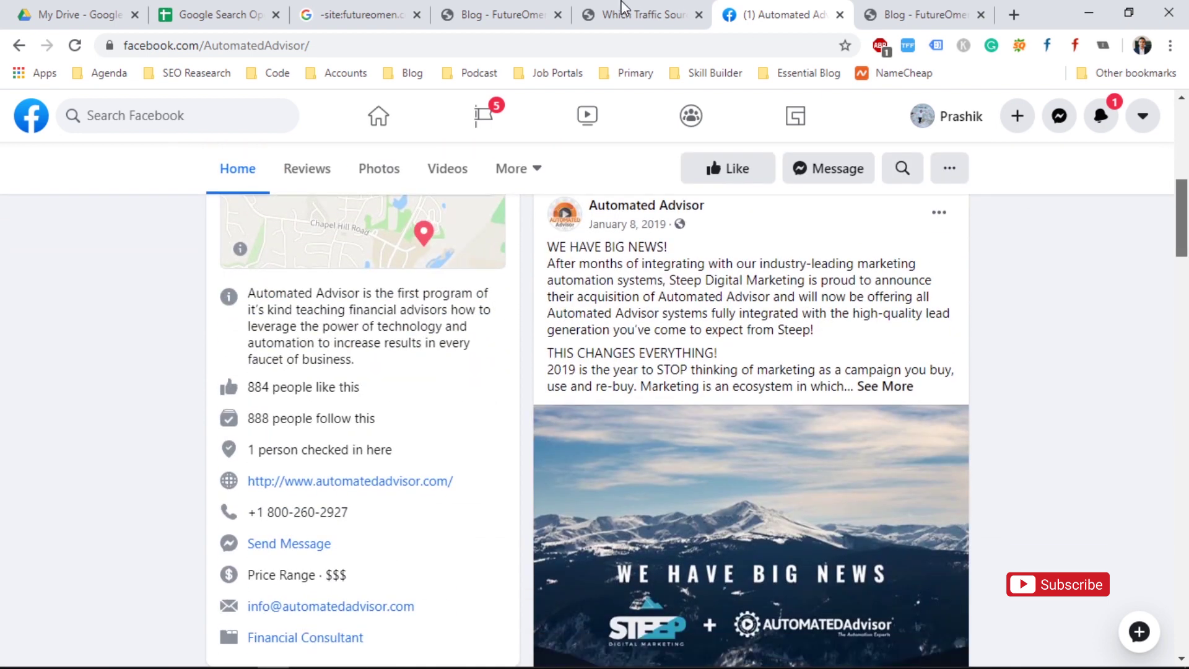
# - Compare the FutureOmen Blog page and the traffic source post with the Google results that exclude the site
pyautogui.click(623, 7)
pyautogui.click(486, 11)
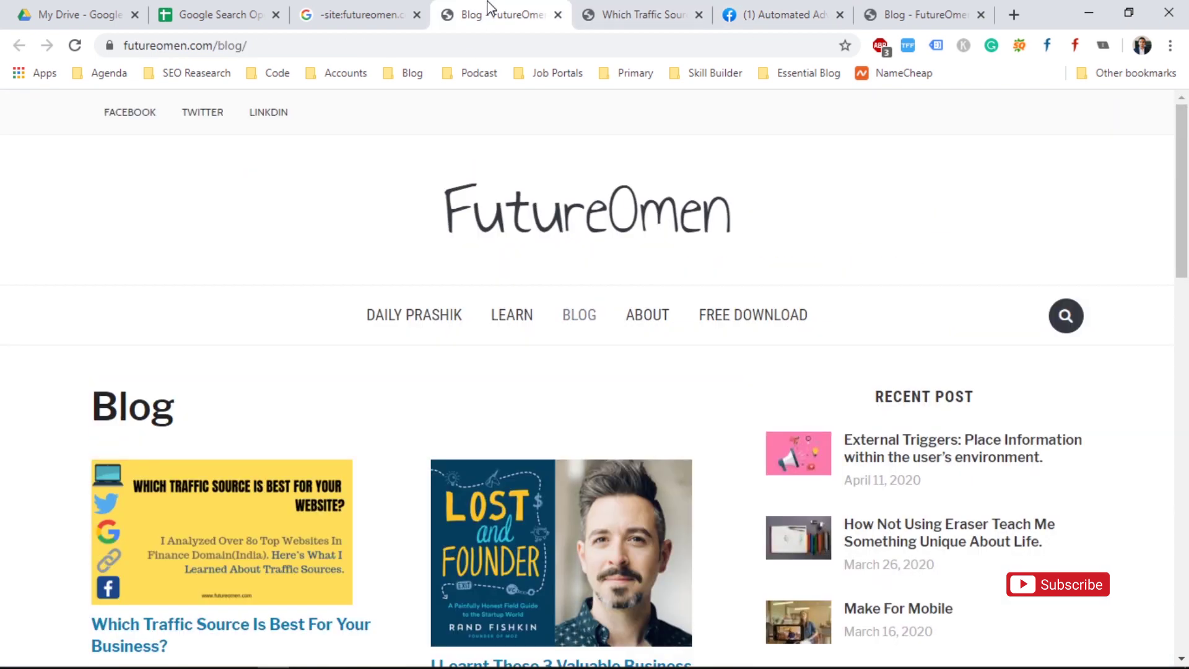
pyautogui.click(659, 3)
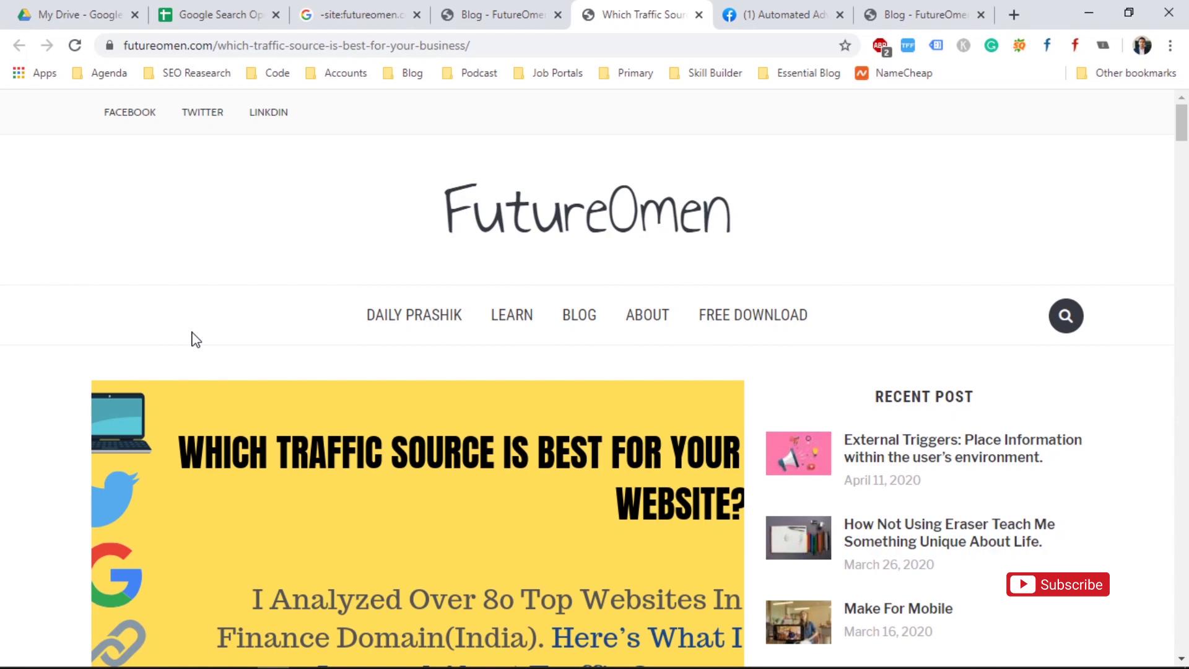
pyautogui.click(519, 9)
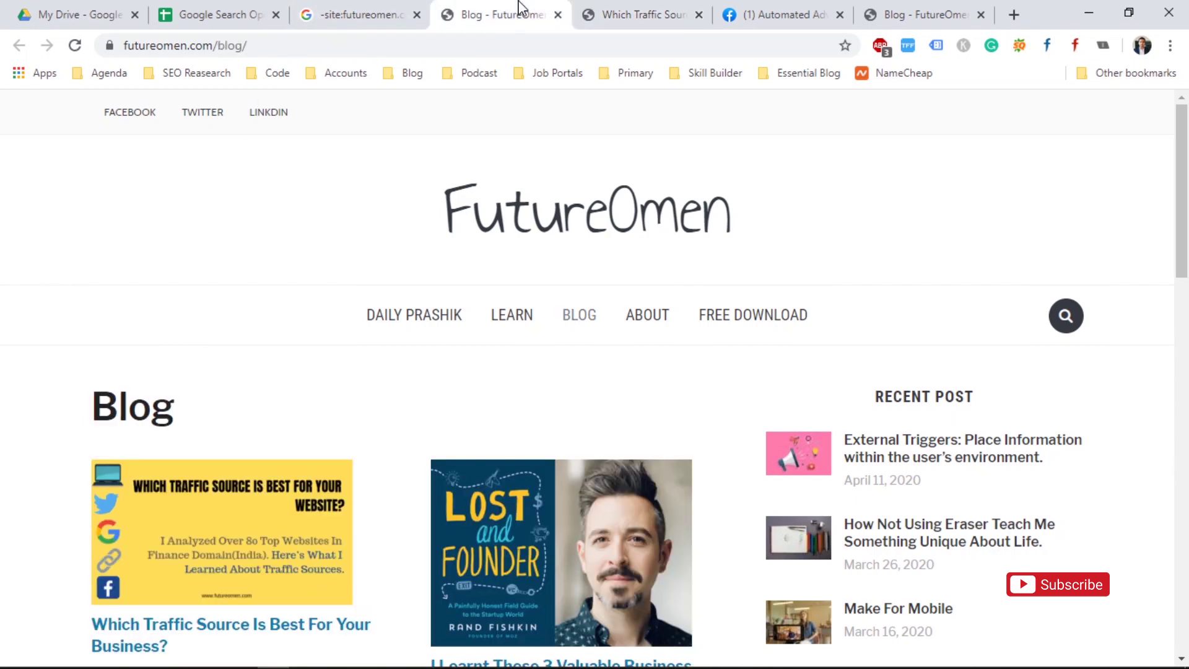
pyautogui.click(596, 9)
pyautogui.click(357, 7)
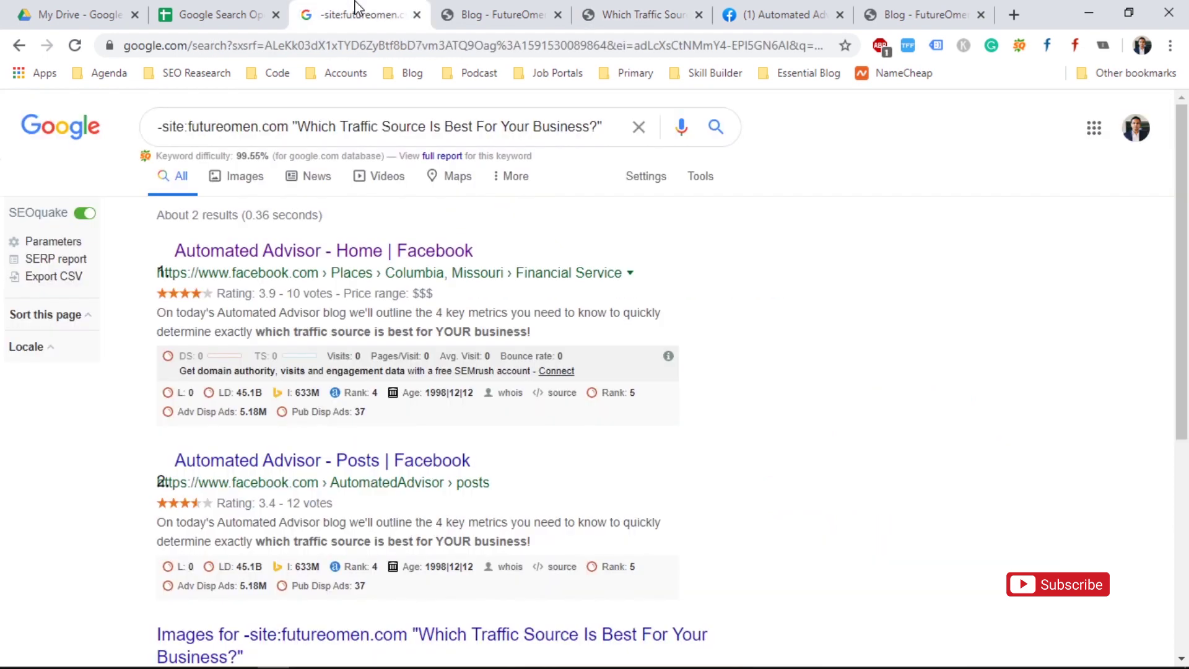
pyautogui.click(510, 9)
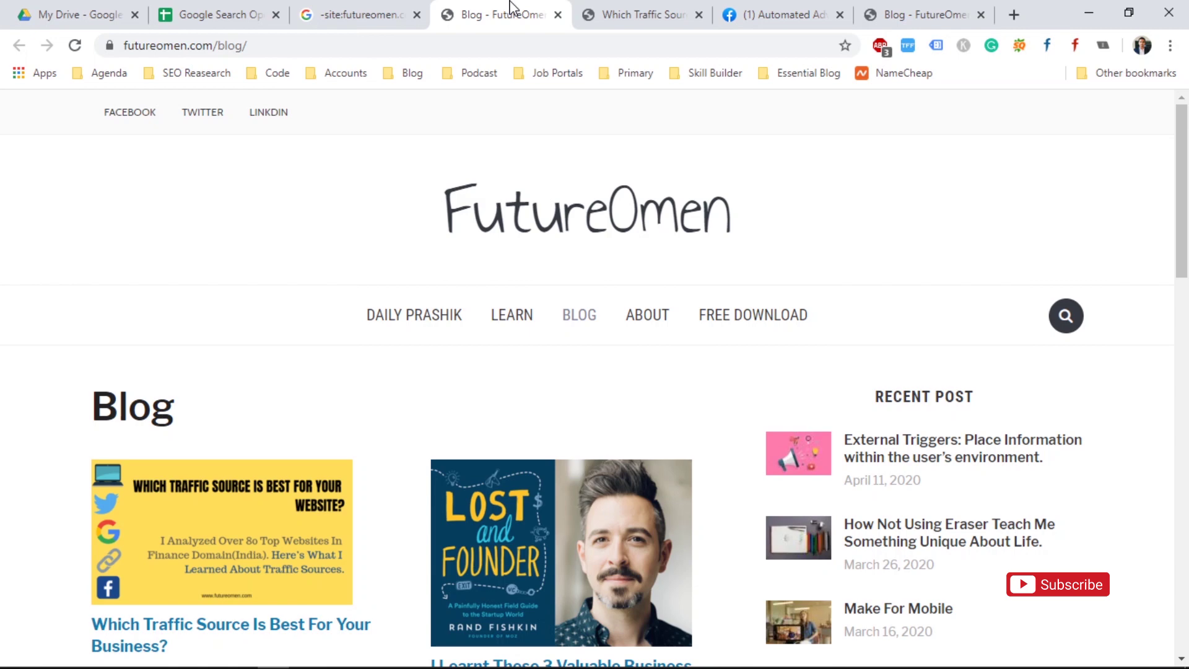
# - Return to the spreadsheet and close the traffic source post, Facebook and FutureOmen Blog tabs
pyautogui.click(232, 8)
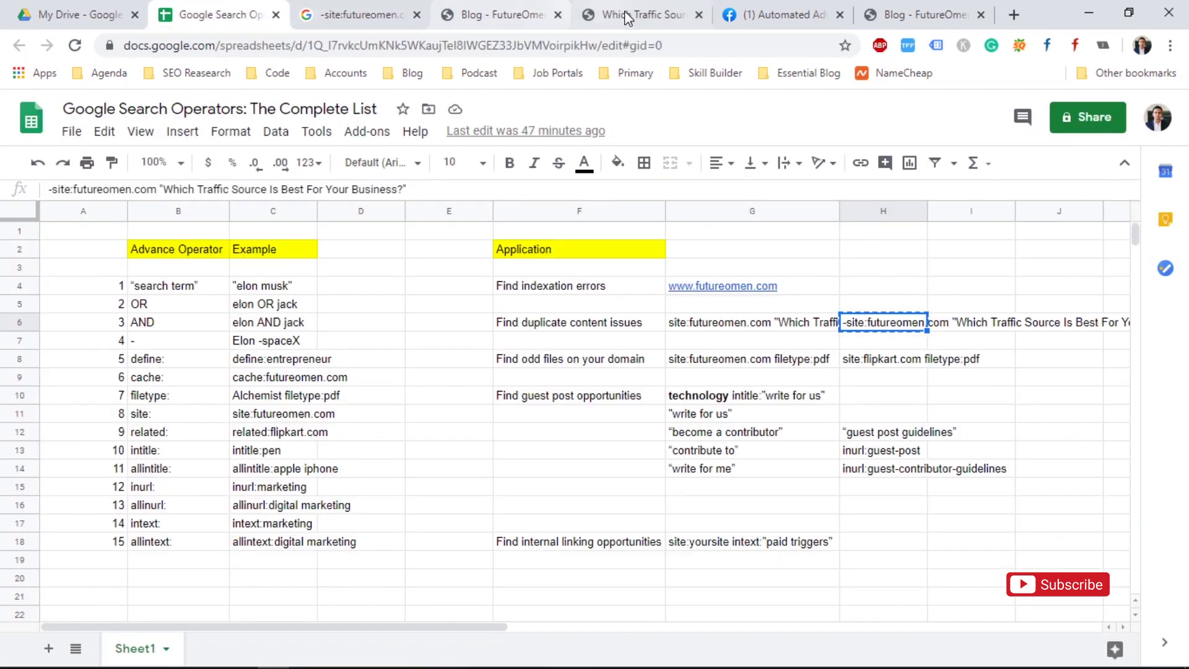
pyautogui.click(698, 15)
pyautogui.click(699, 15)
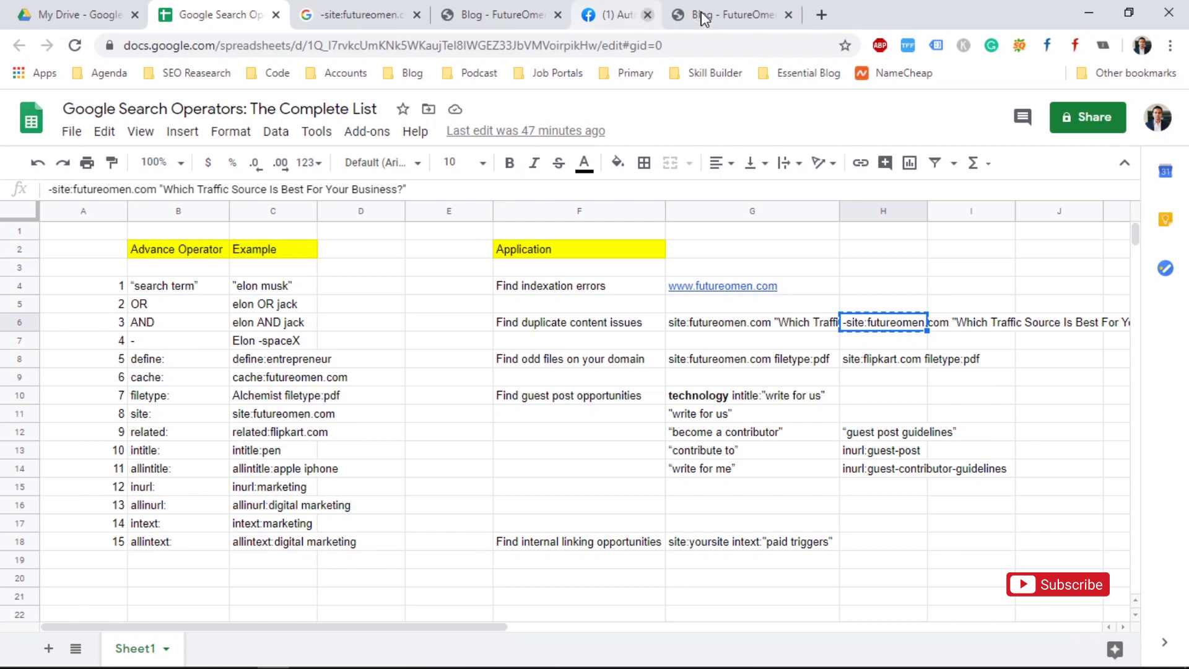
pyautogui.click(699, 15)
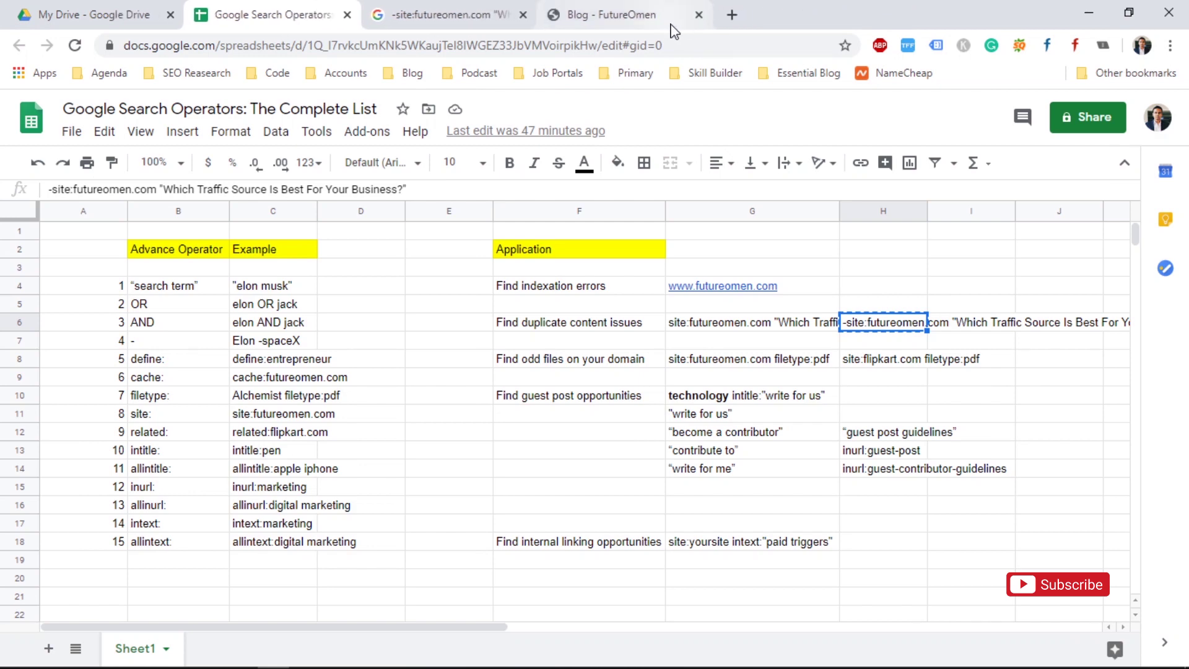
pyautogui.click(699, 15)
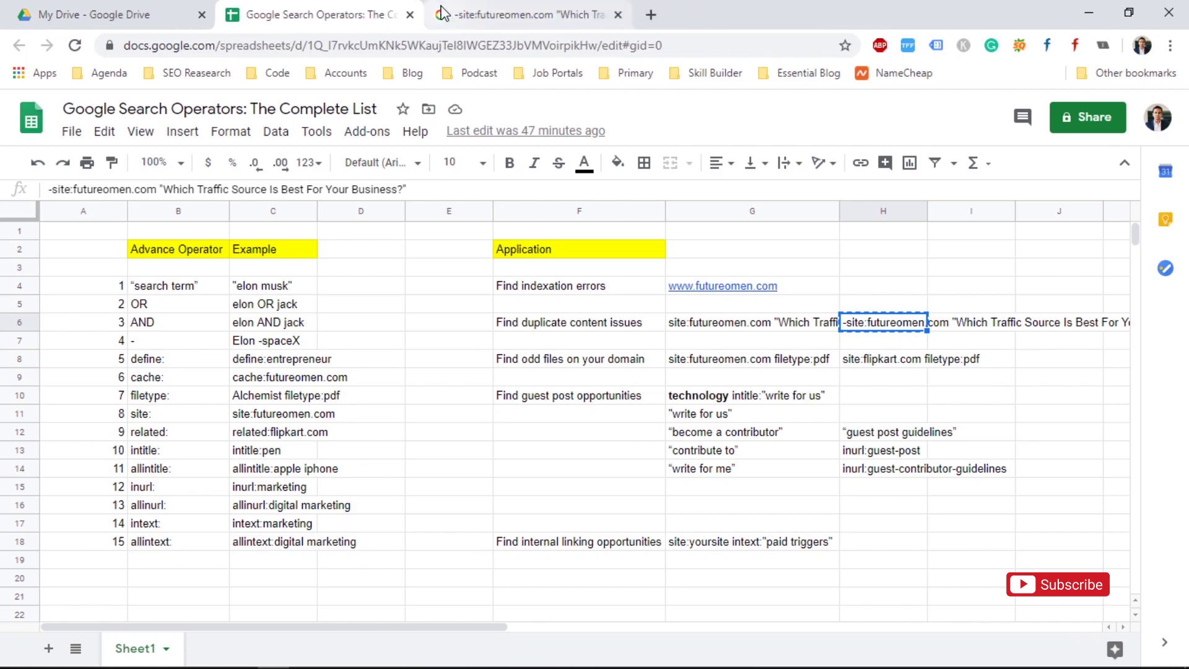
# - Select the Find odd files on your domain entry in the Application column
pyautogui.click(571, 360)
pyautogui.press('Down')
pyautogui.click(573, 363)
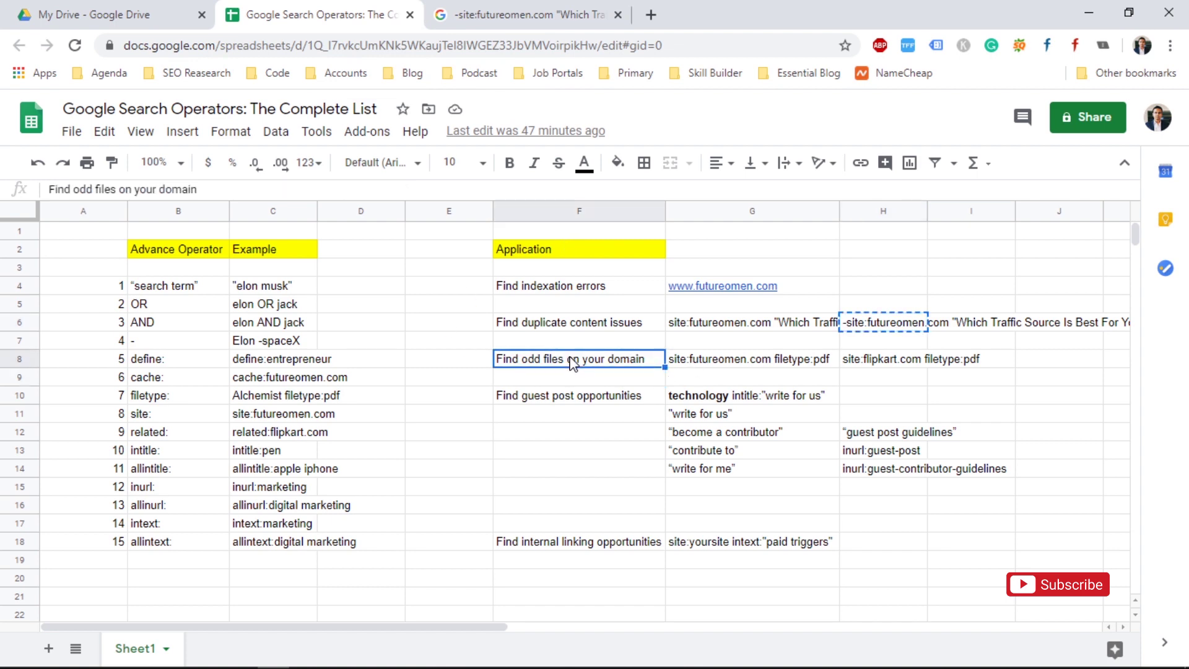
pyautogui.press('Down')
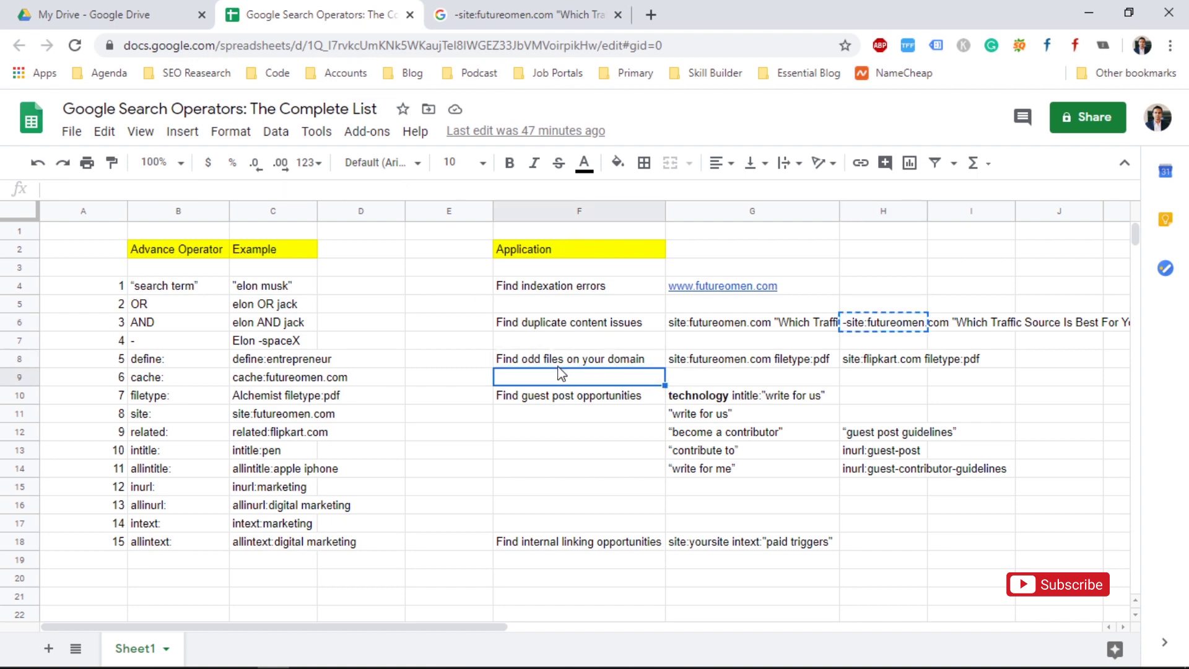
pyautogui.click(561, 365)
pyautogui.press('Down')
pyautogui.click(562, 364)
pyautogui.press('Right')
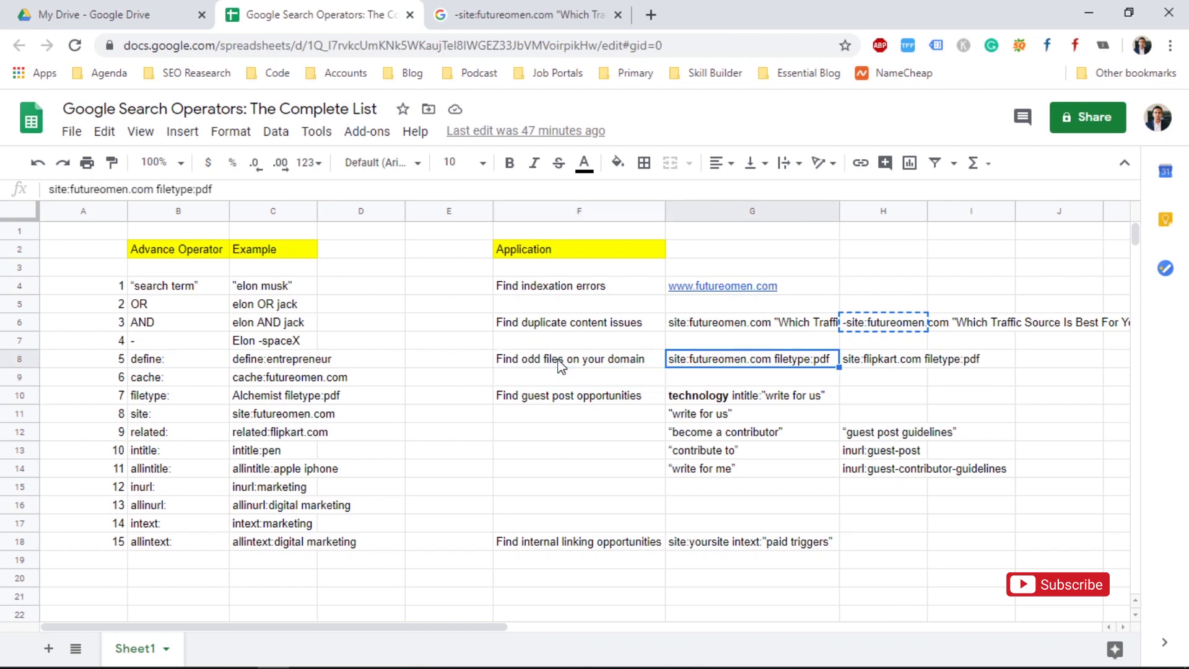
pyautogui.click(561, 364)
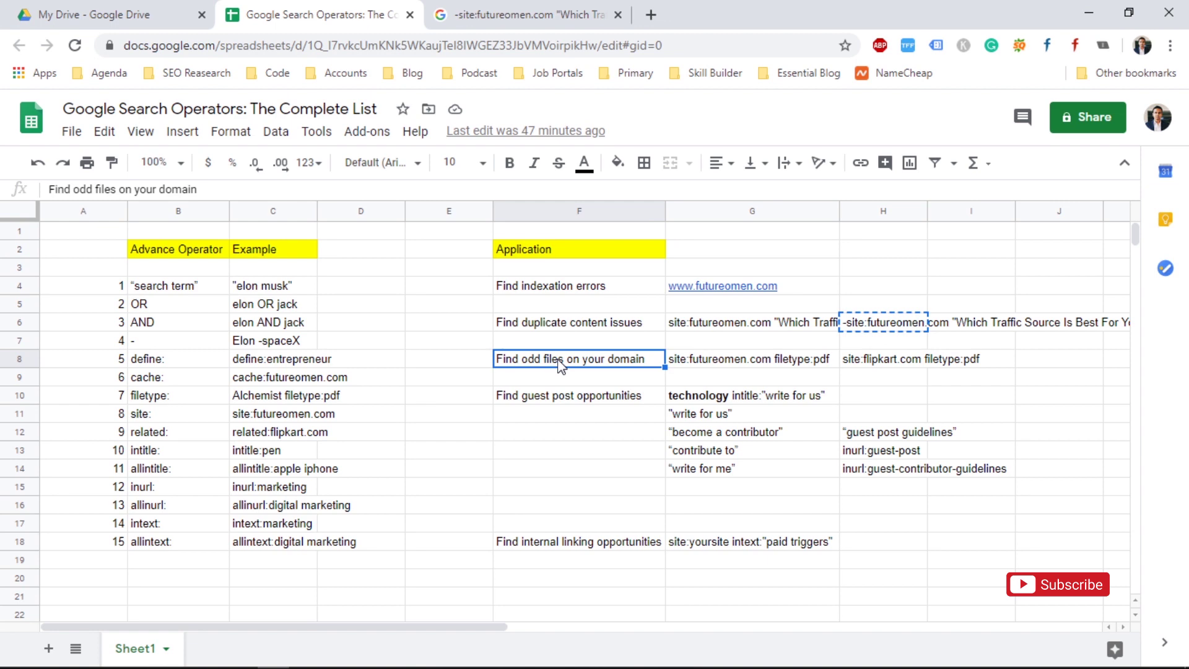
# - Copy the site:futureomen.com filetype:pdf query from the odd files row and search Google for it in a new tab
pyautogui.press('Right')
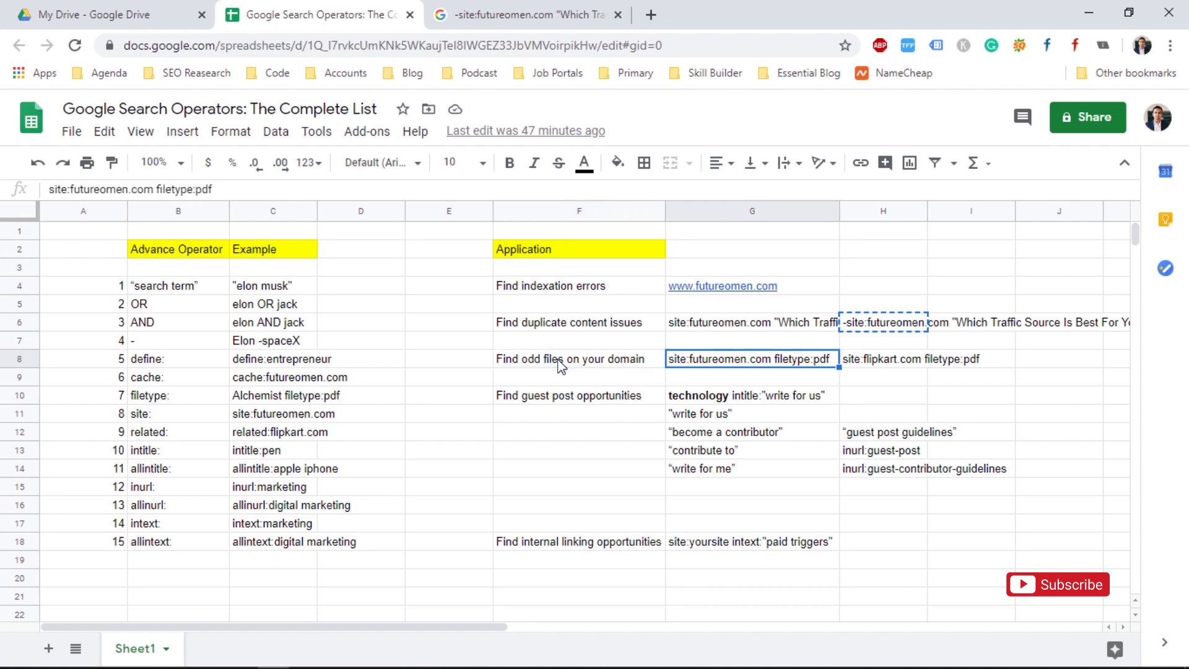
pyautogui.hotkey('ctrl', 'c')
pyautogui.click(513, 7)
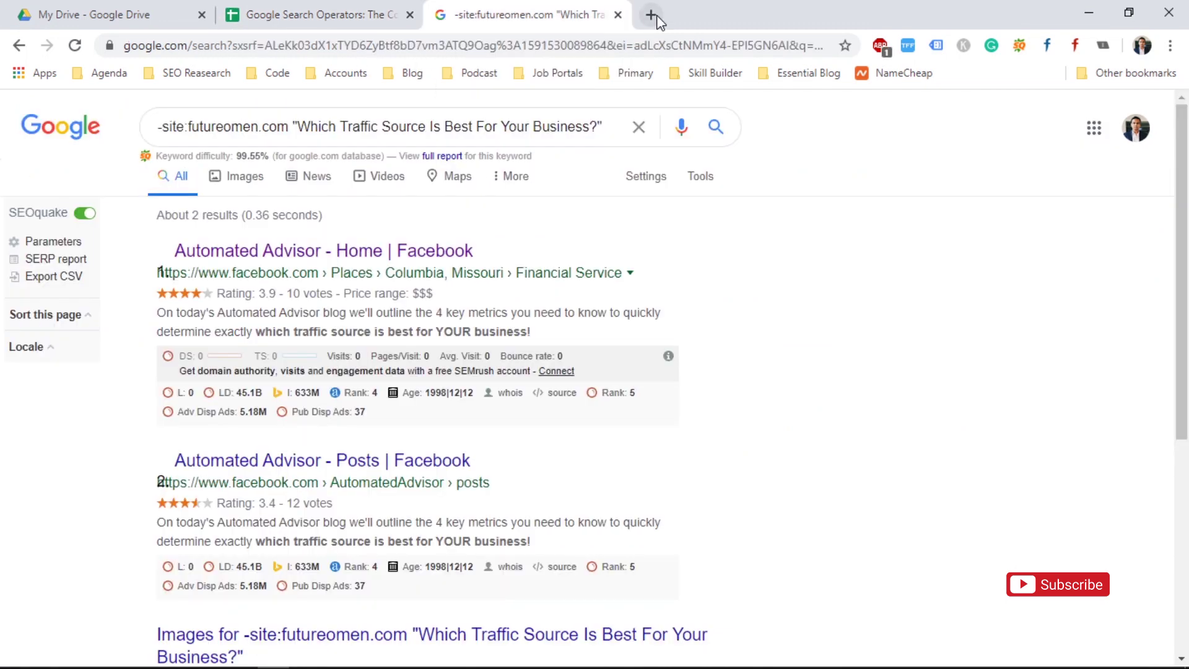
pyautogui.click(651, 15)
pyautogui.hotkey('ctrl', 'v')
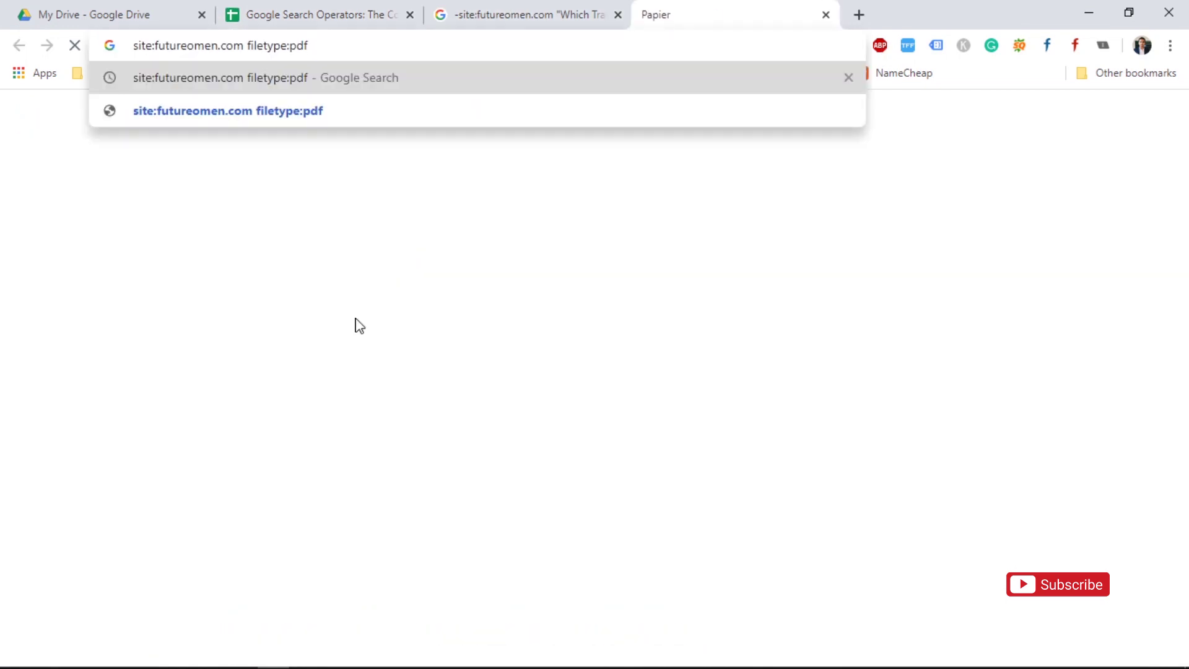
pyautogui.press('Return')
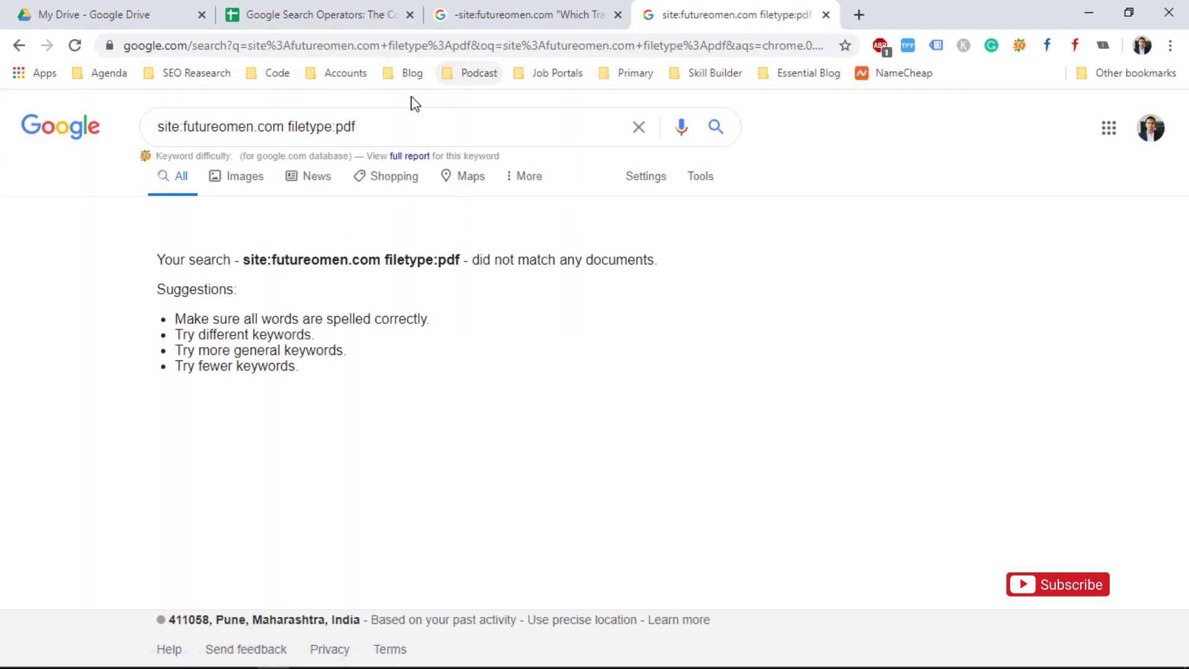
pyautogui.click(362, 123)
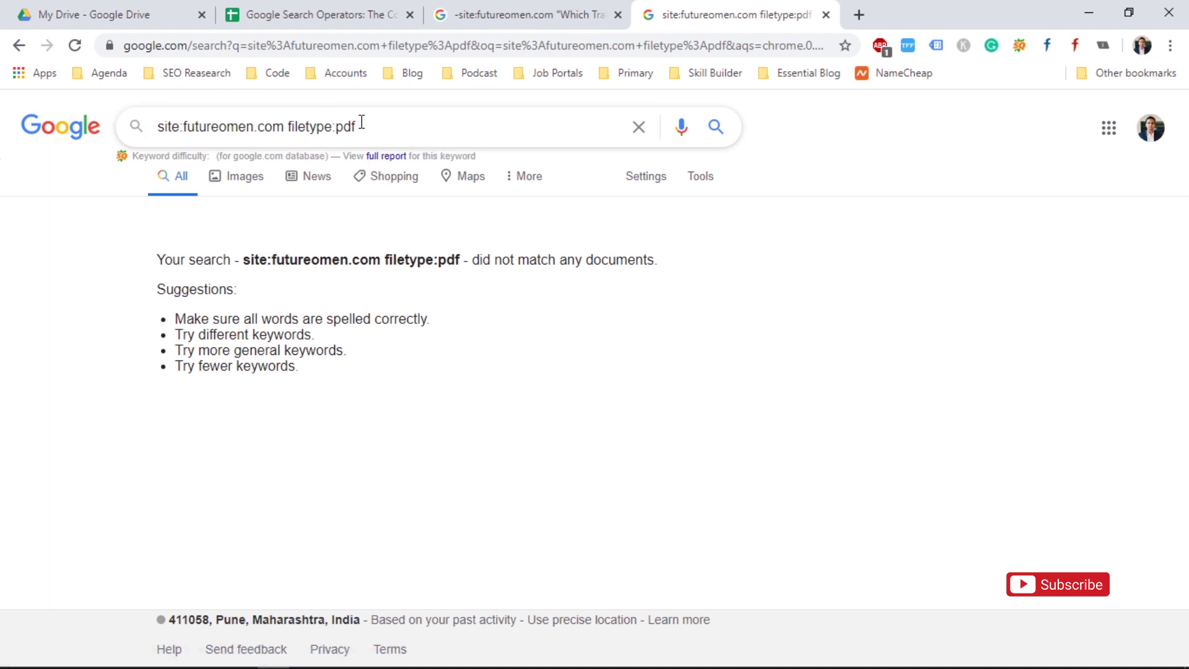
pyautogui.click(156, 126)
# - Copy the site:flipkart.com filetype:pdf query from the spreadsheet and search Google for it in another new tab
pyautogui.hotkey('ctrl', '2')
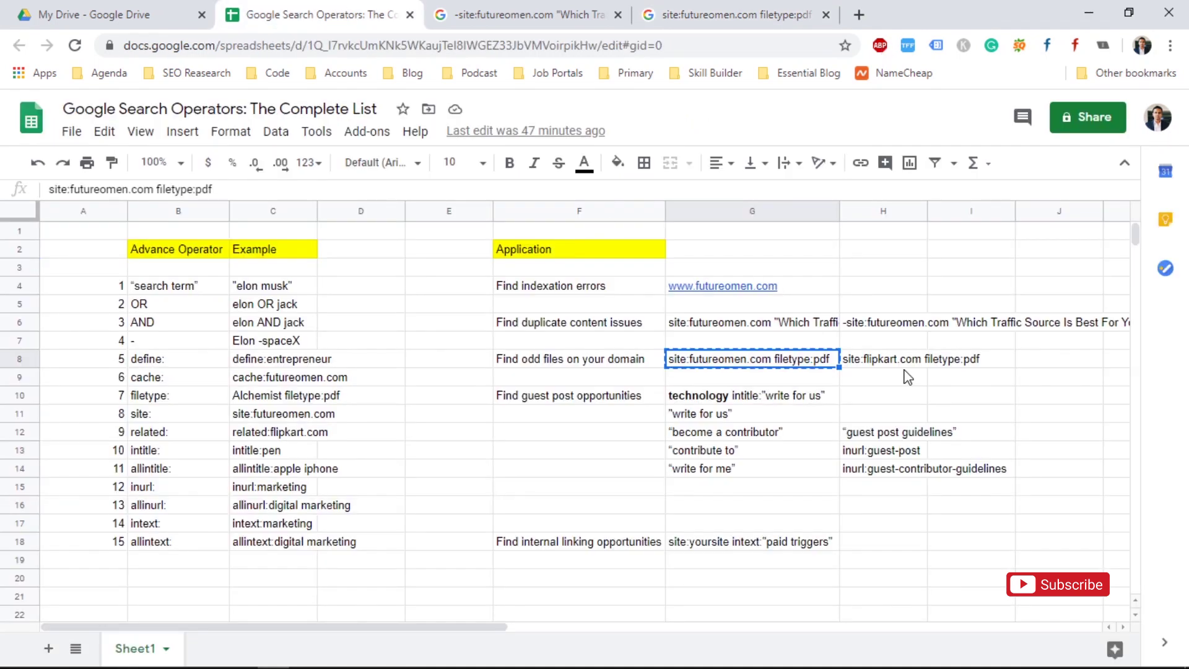
pyautogui.click(908, 377)
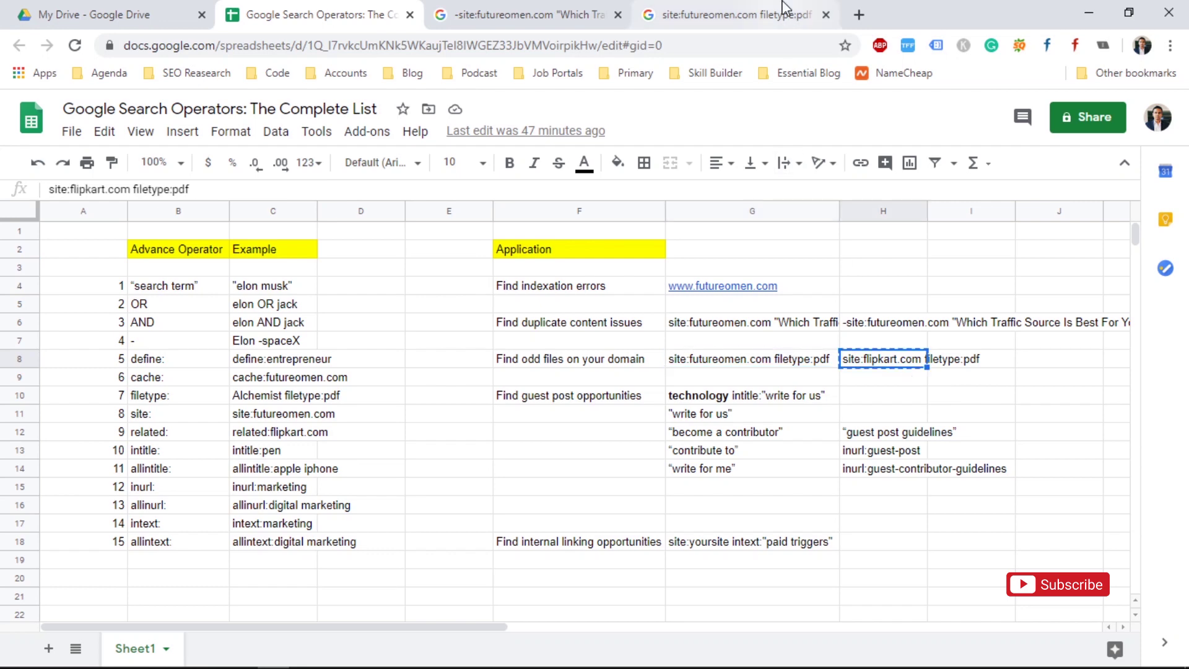
pyautogui.click(786, 12)
pyautogui.click(859, 14)
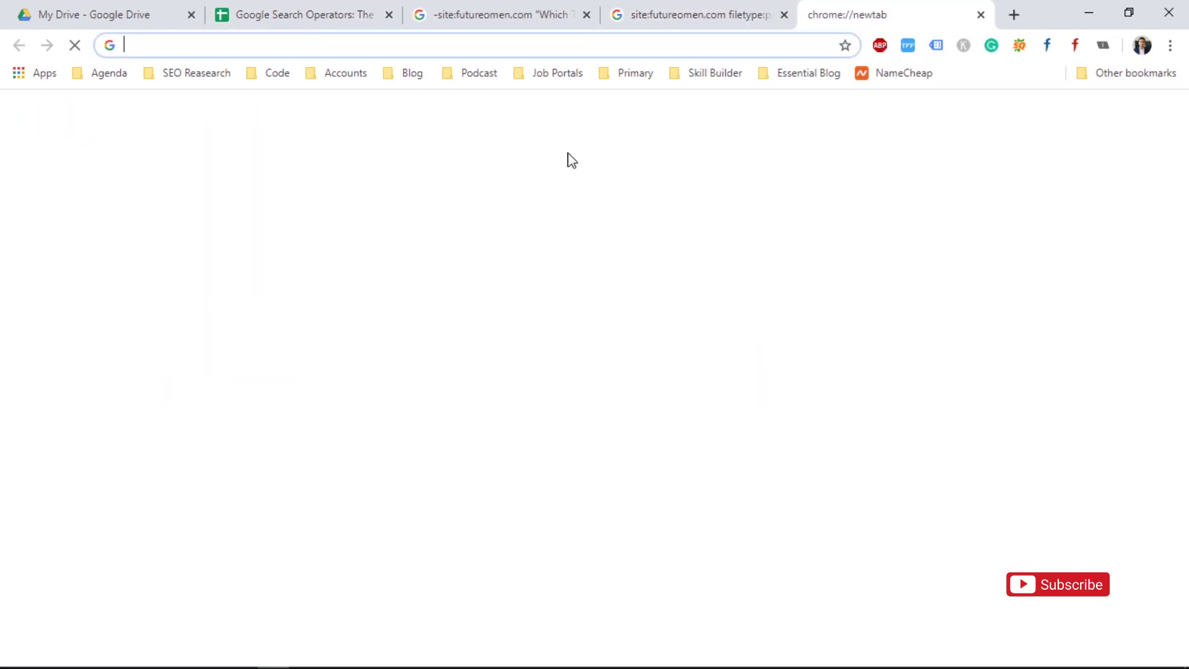
pyautogui.hotkey('ctrl', 'v')
pyautogui.press('Return')
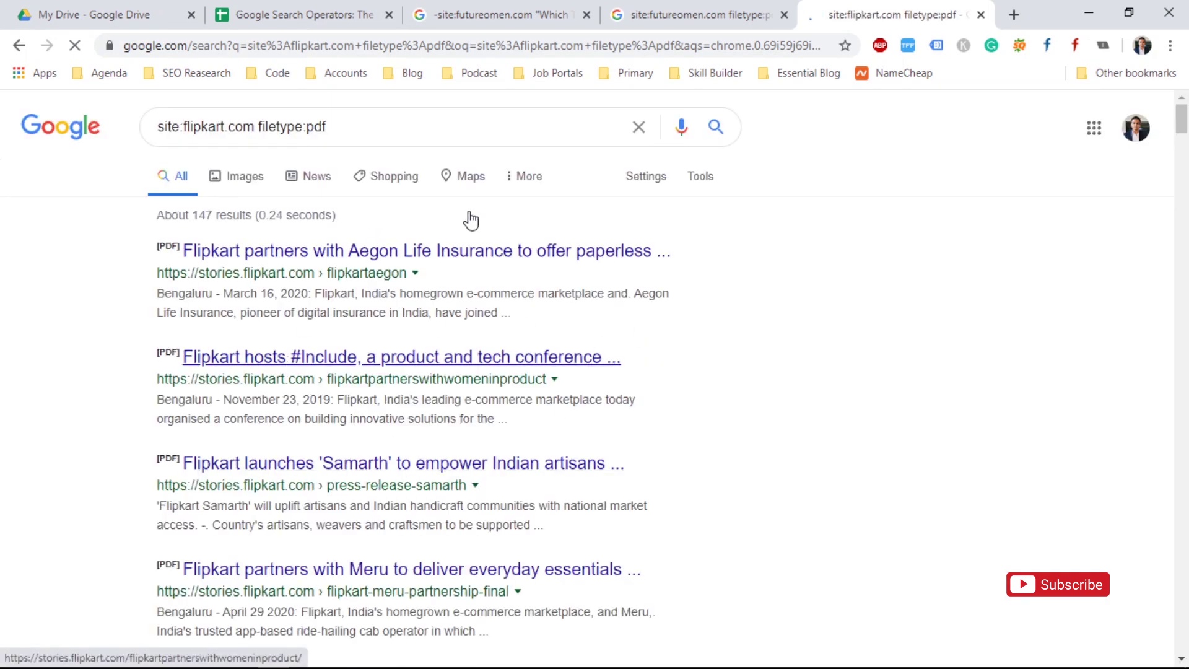
# - Compare the PDF search results for futureomen.com with those for flipkart.com
pyautogui.click(685, 10)
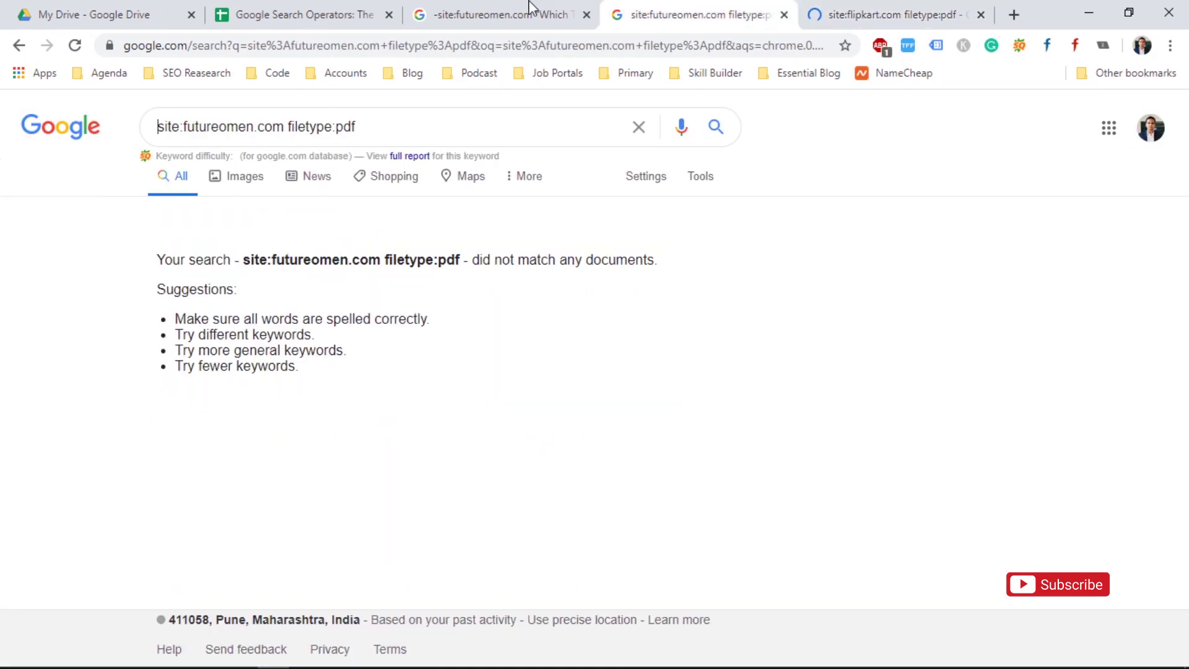
pyautogui.click(328, 9)
pyautogui.click(833, 12)
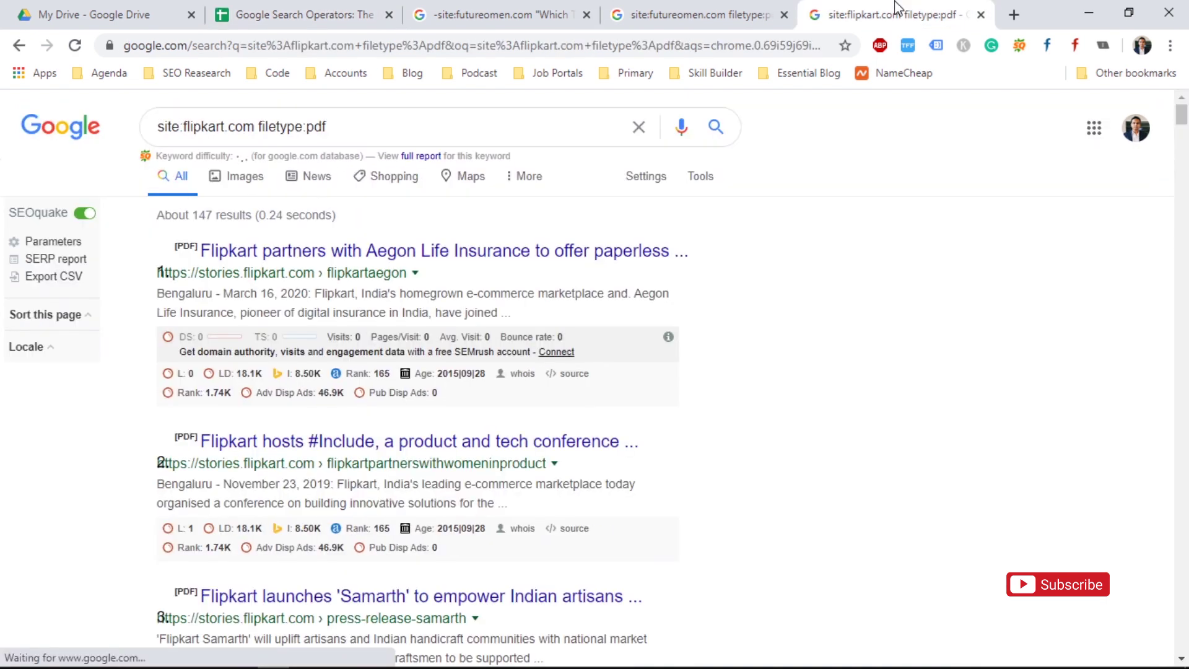
pyautogui.click(750, 11)
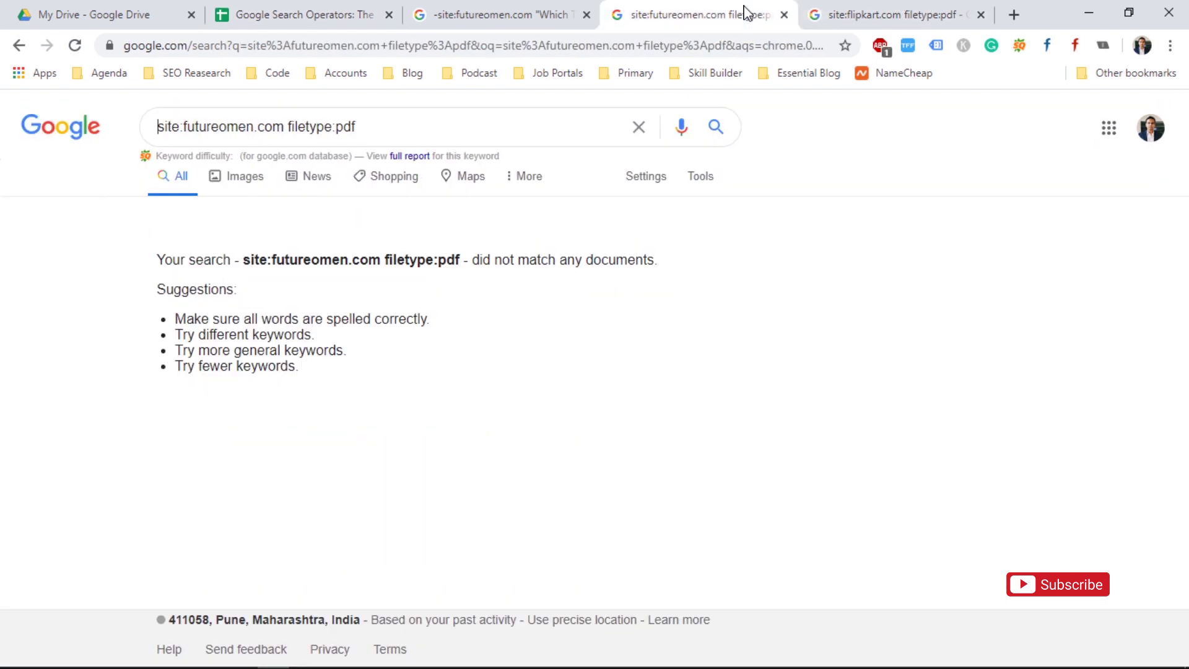
pyautogui.click(853, 8)
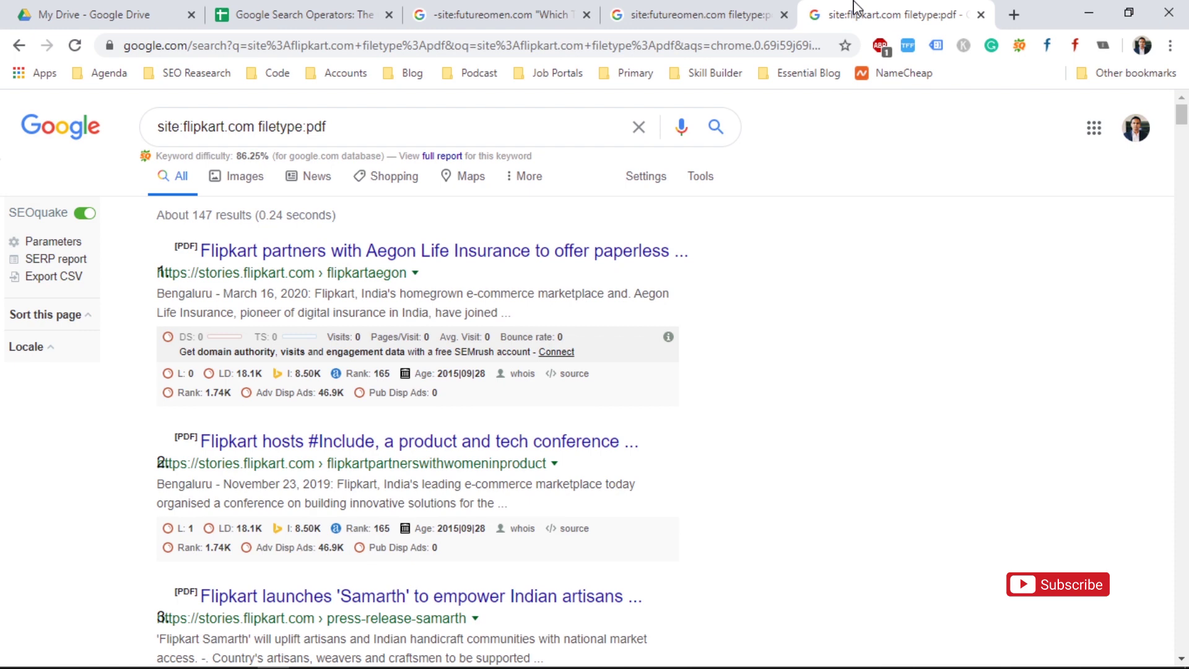
# - Select the Find guest post opportunities entry in the spreadsheet and close the three Google search tabs
pyautogui.click(288, 14)
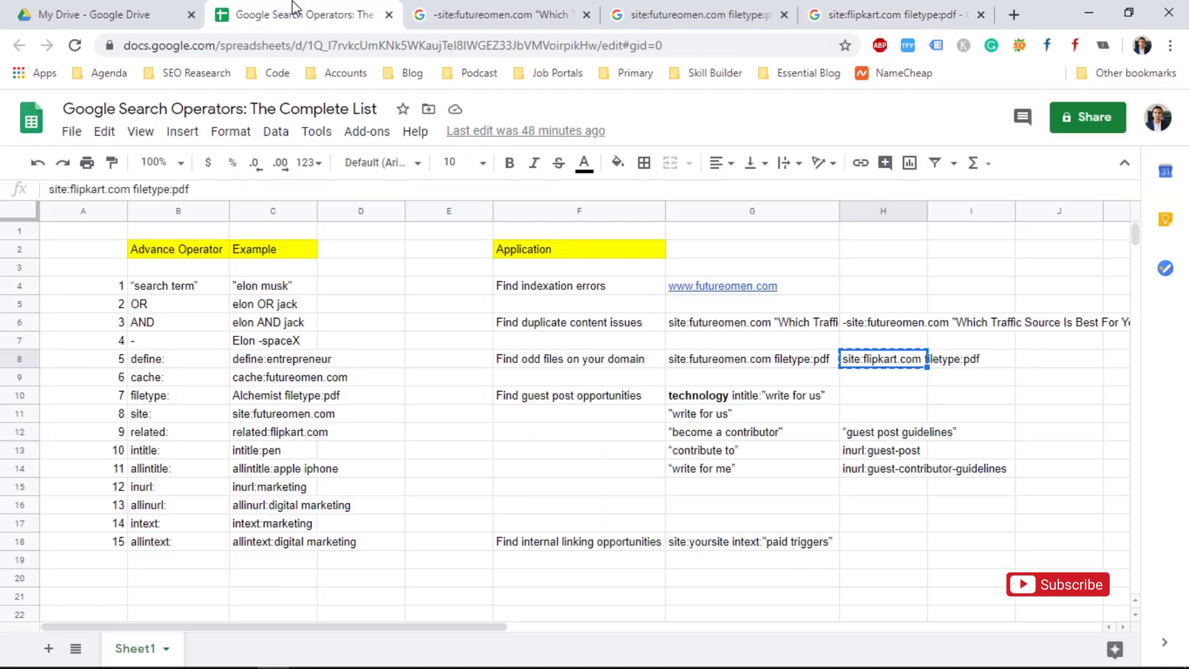
pyautogui.click(593, 400)
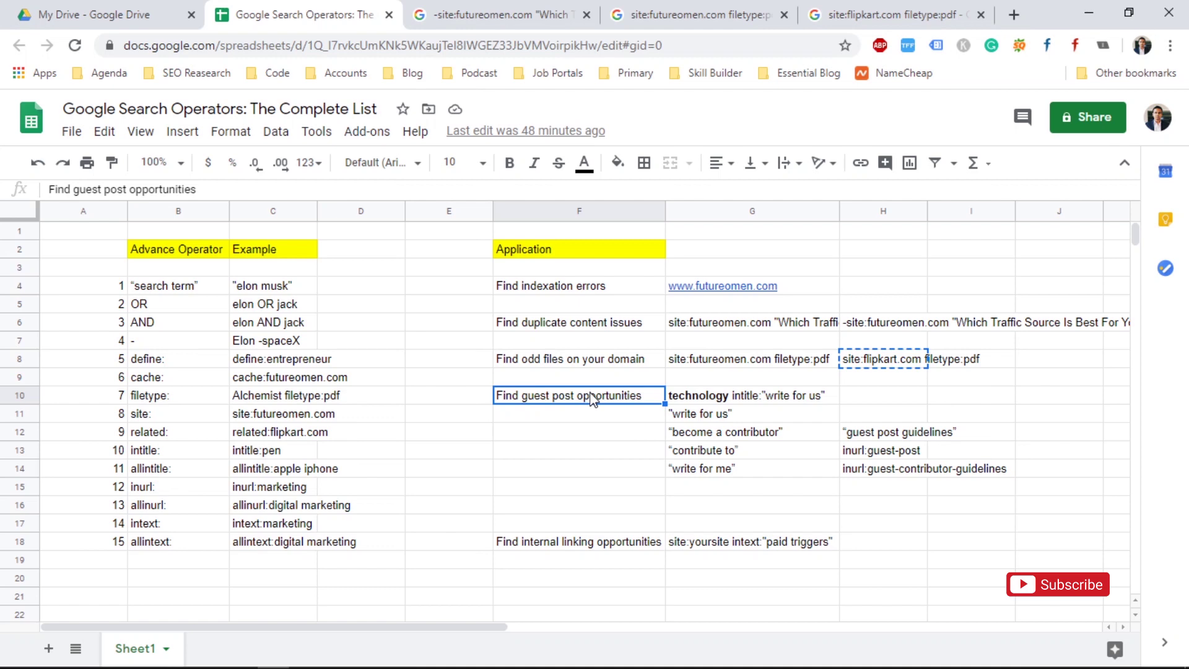
pyautogui.click(586, 14)
pyautogui.click(591, 20)
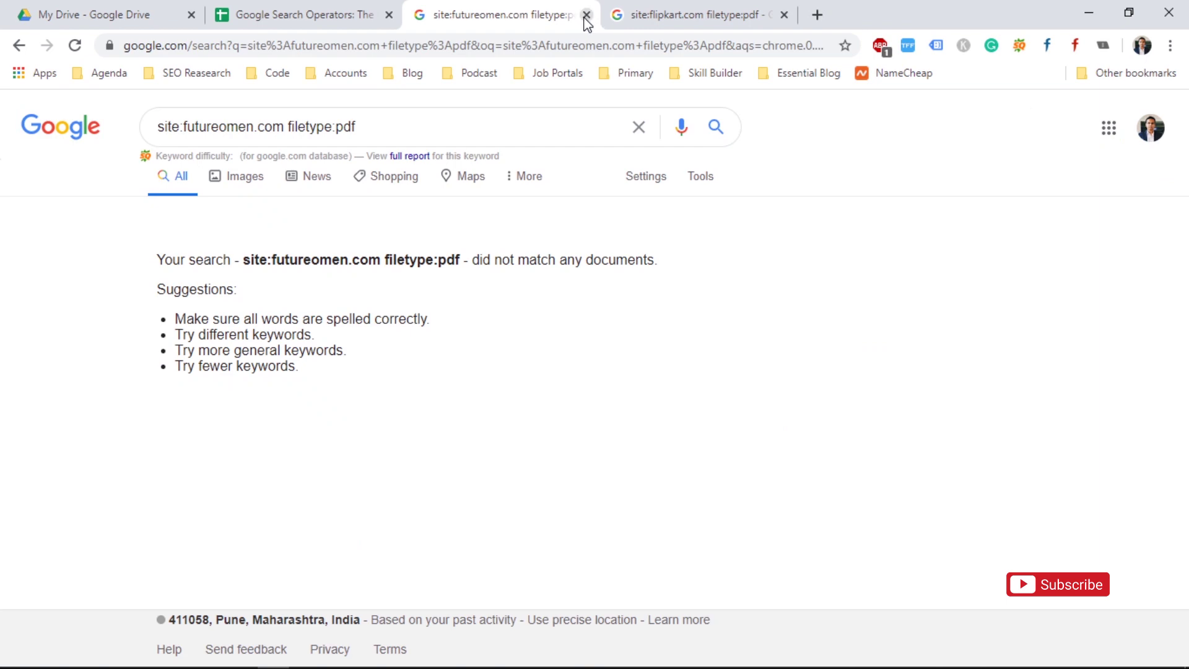
pyautogui.click(587, 19)
pyautogui.click(588, 19)
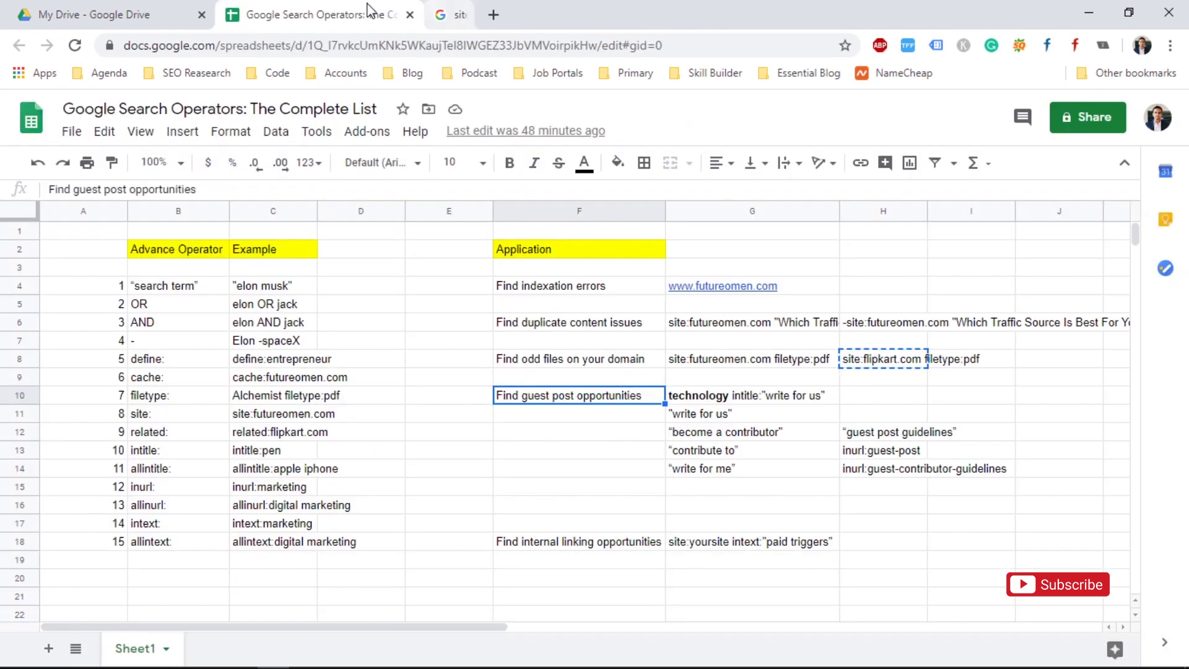
# - Go through the guest post search phrases in columns G and H, from "write for us" to inurl:guest-contributor-guidelines
pyautogui.press('Down')
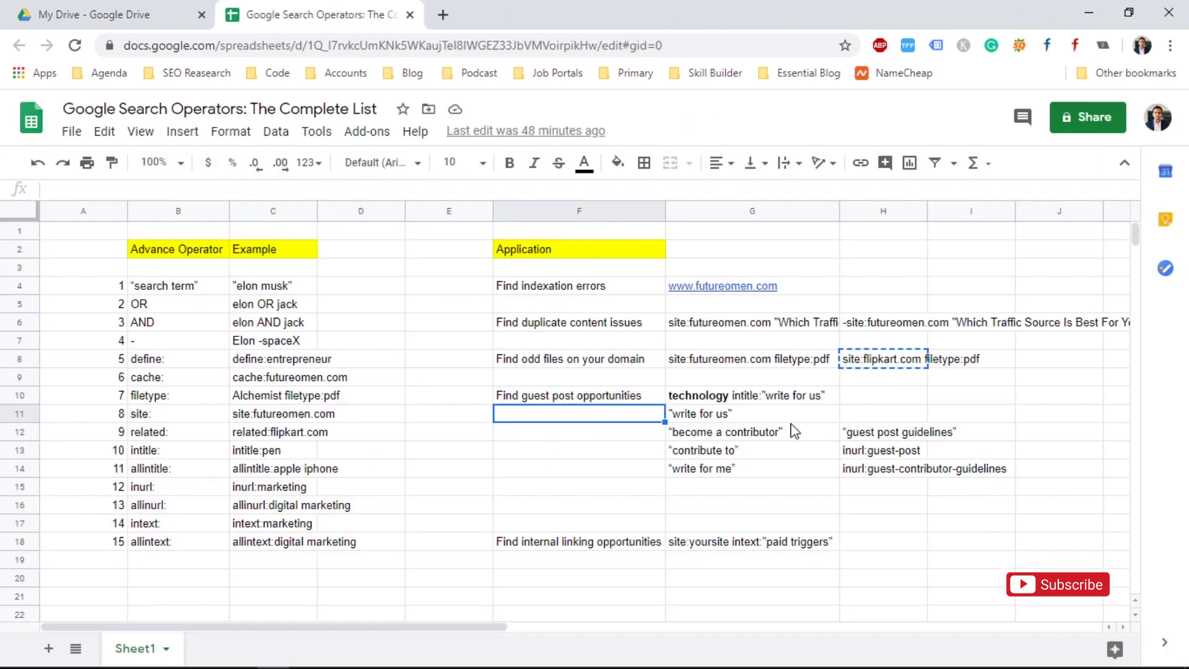
pyautogui.click(795, 432)
pyautogui.click(790, 421)
pyautogui.press('Down')
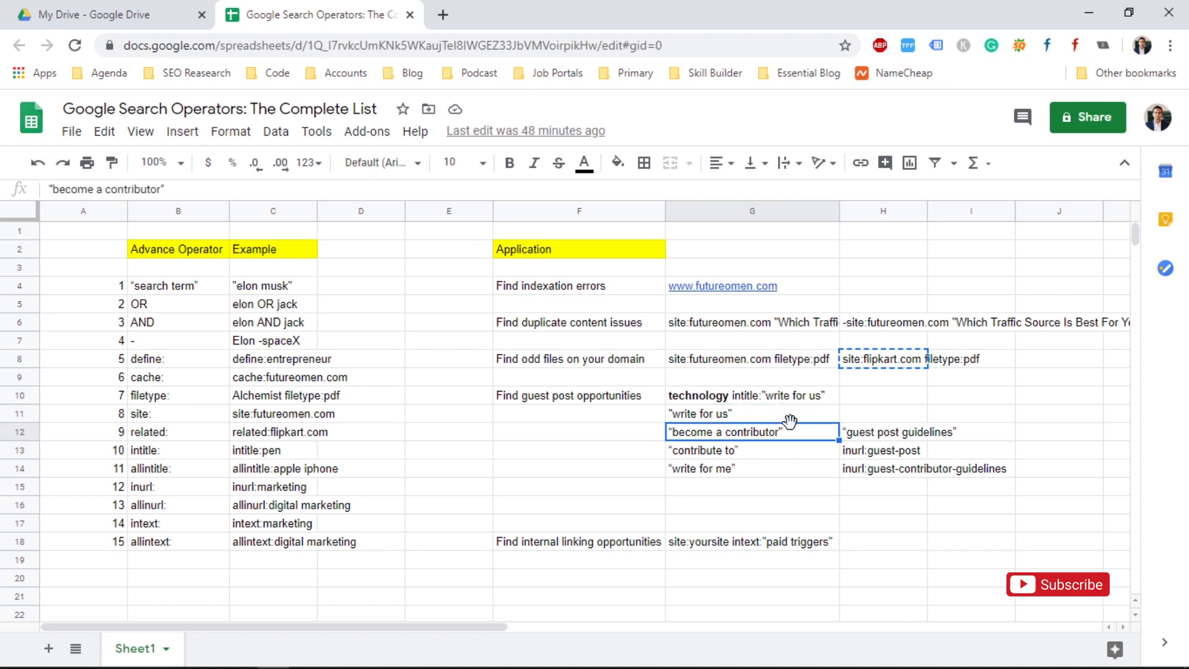
pyautogui.press('Up')
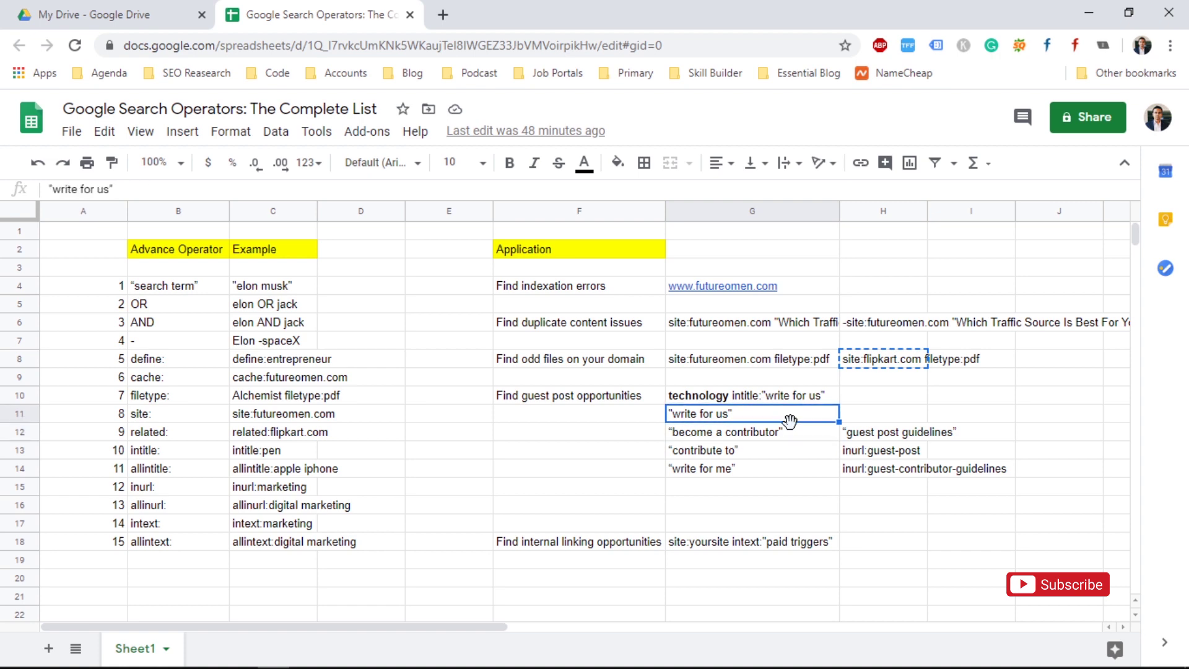
pyautogui.press('Down')
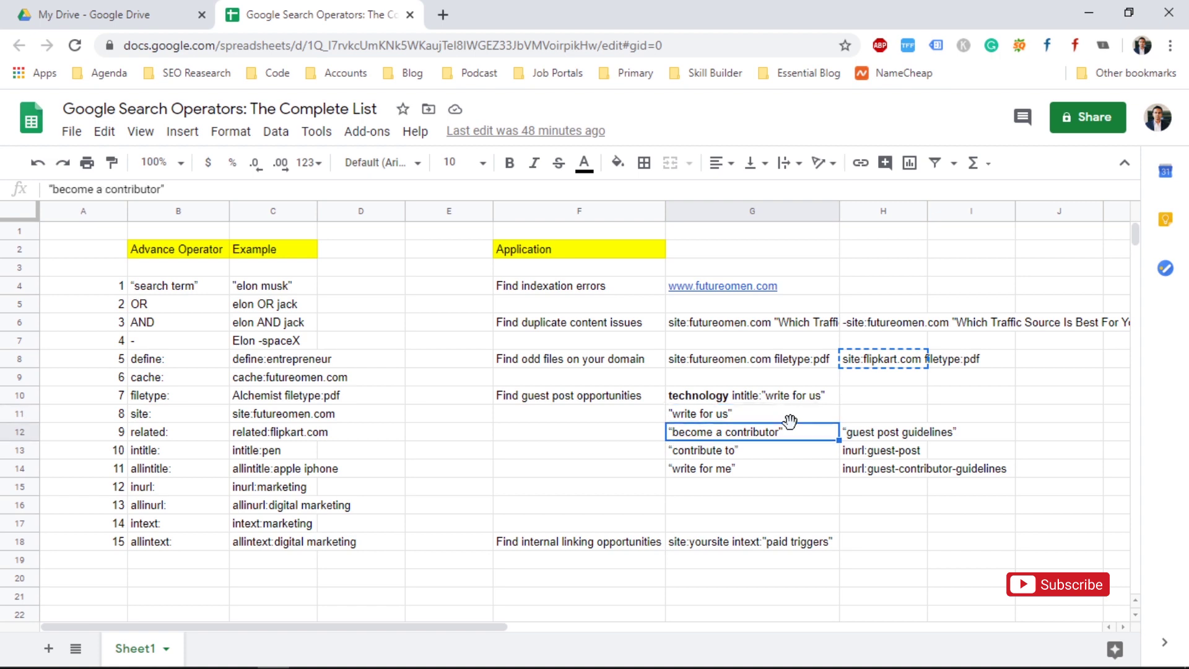
pyautogui.press('Up')
pyautogui.press('Down')
pyautogui.press('Down')
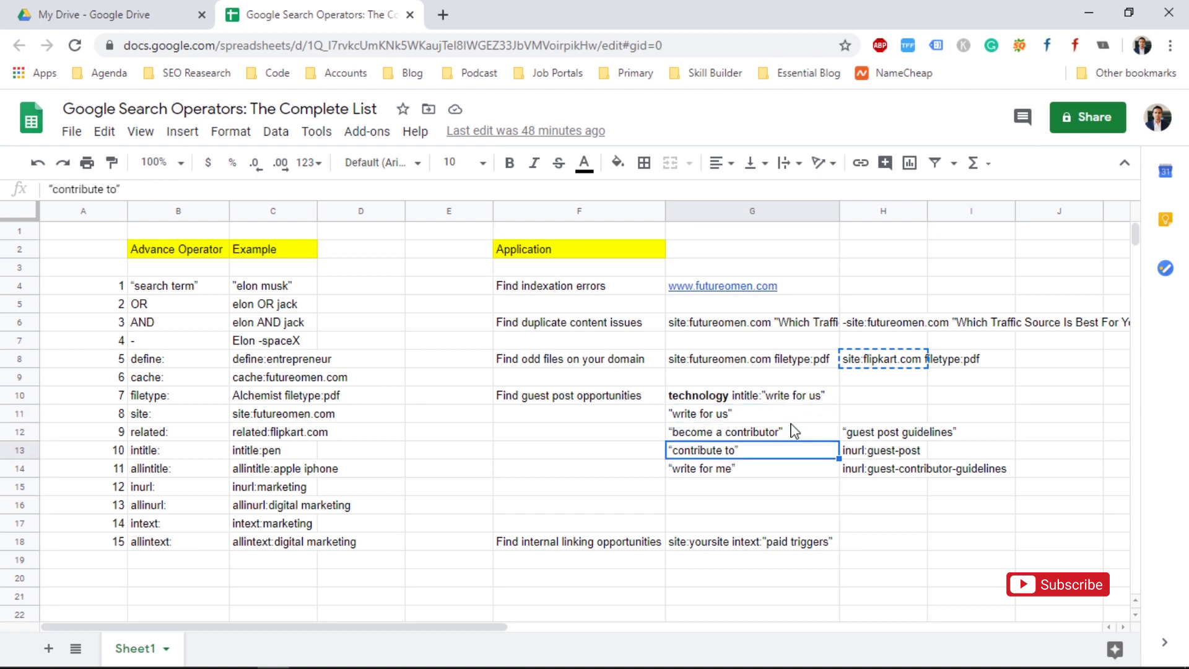
pyautogui.press('Down')
pyautogui.press('Right')
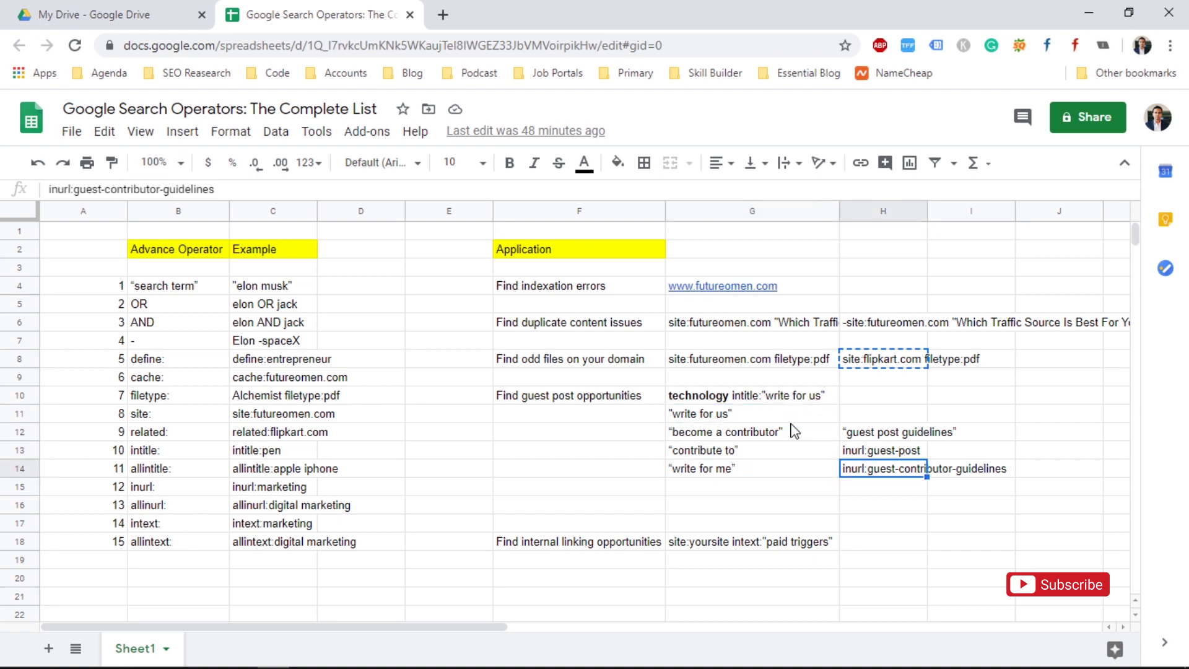
pyautogui.press('Up')
pyautogui.press('Up')
pyautogui.press('Down')
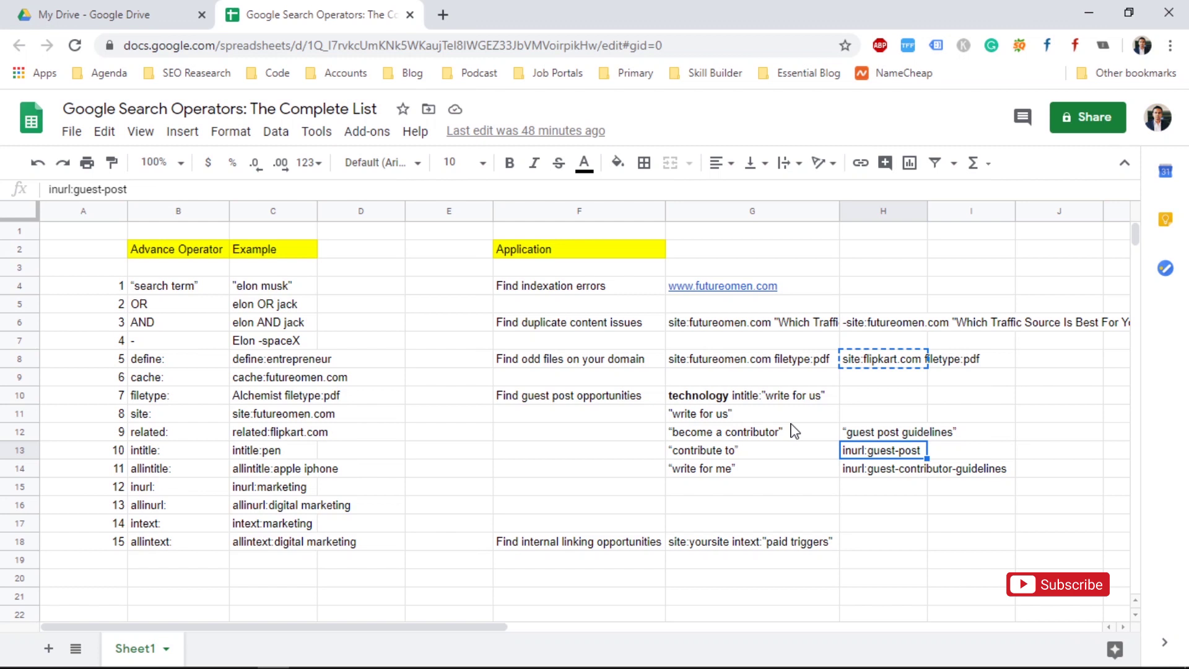
pyautogui.press('Down')
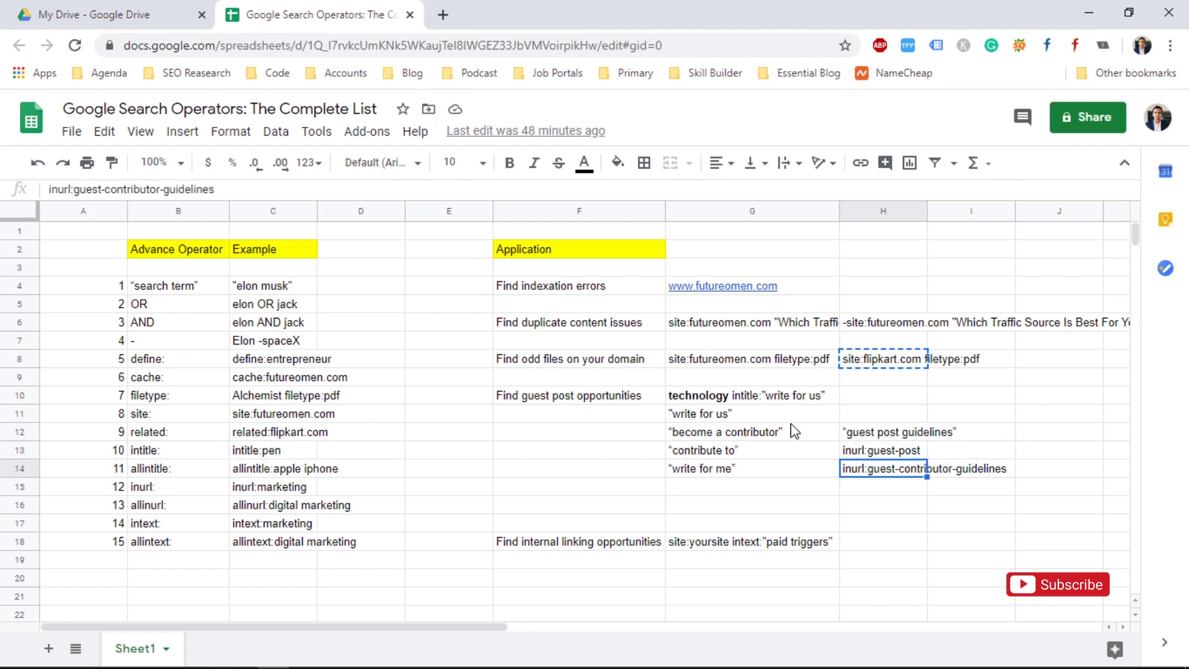
pyautogui.press('Up')
pyautogui.press('Up')
pyautogui.press('Up')
pyautogui.click(790, 422)
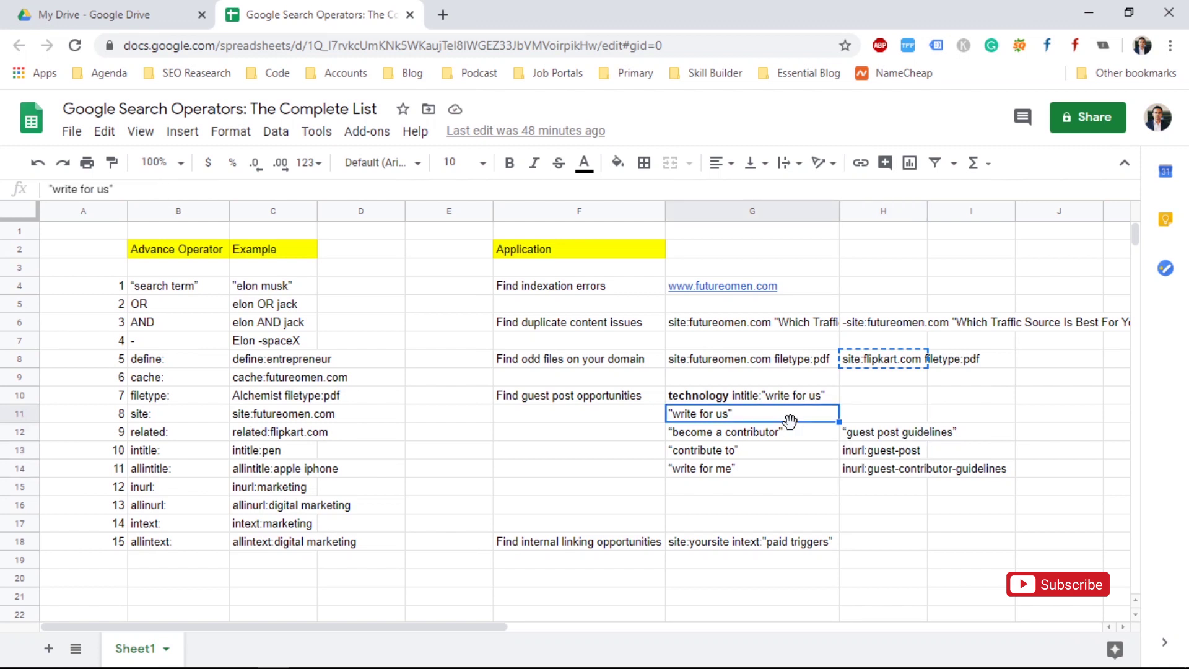
# - Copy the technology intitle:"write for us" query from the spreadsheet and paste it into a new tab's address field
pyautogui.press('Up')
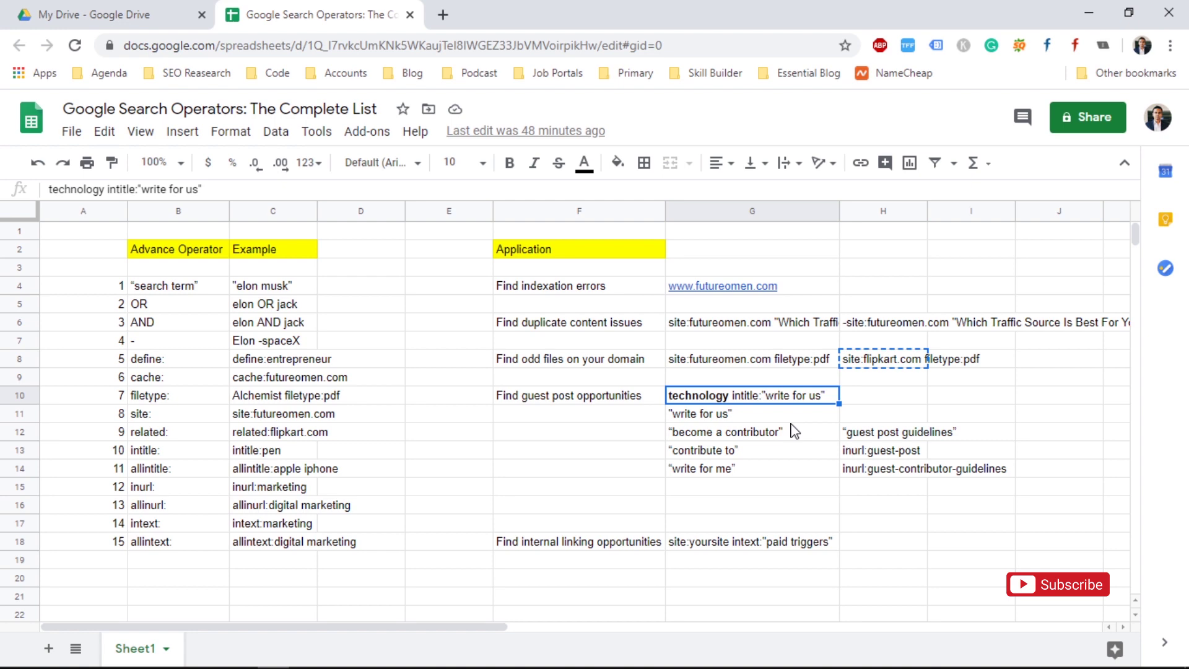
pyautogui.hotkey('ctrl', 'c')
pyautogui.click(442, 15)
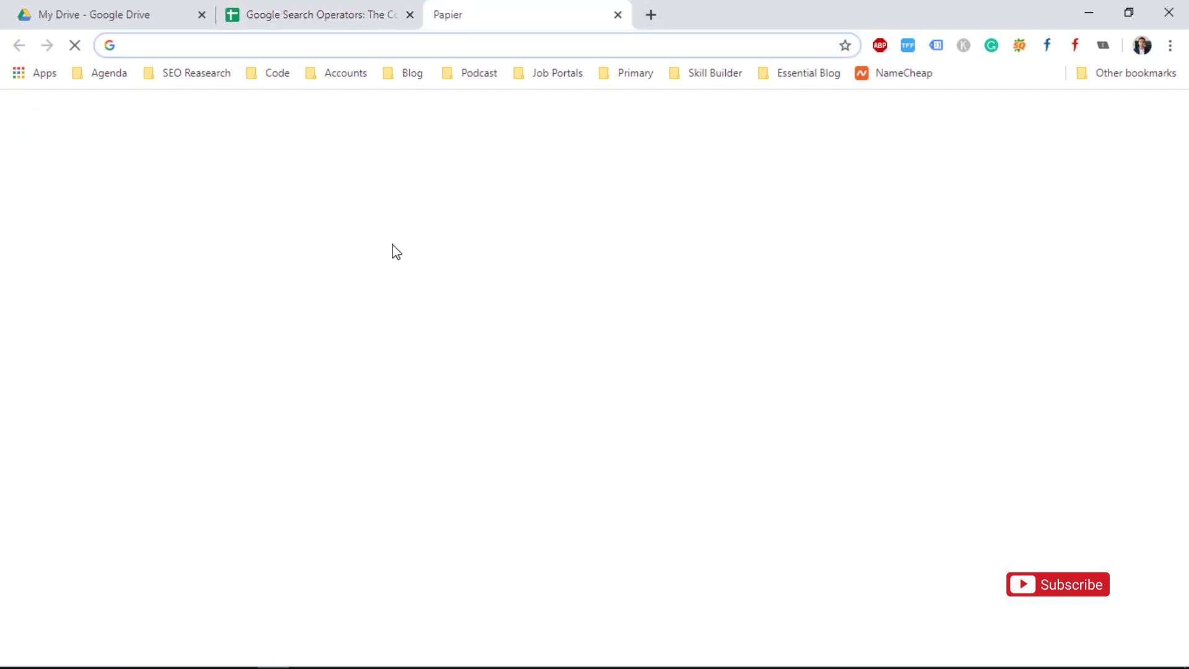
pyautogui.hotkey('ctrl', 'v')
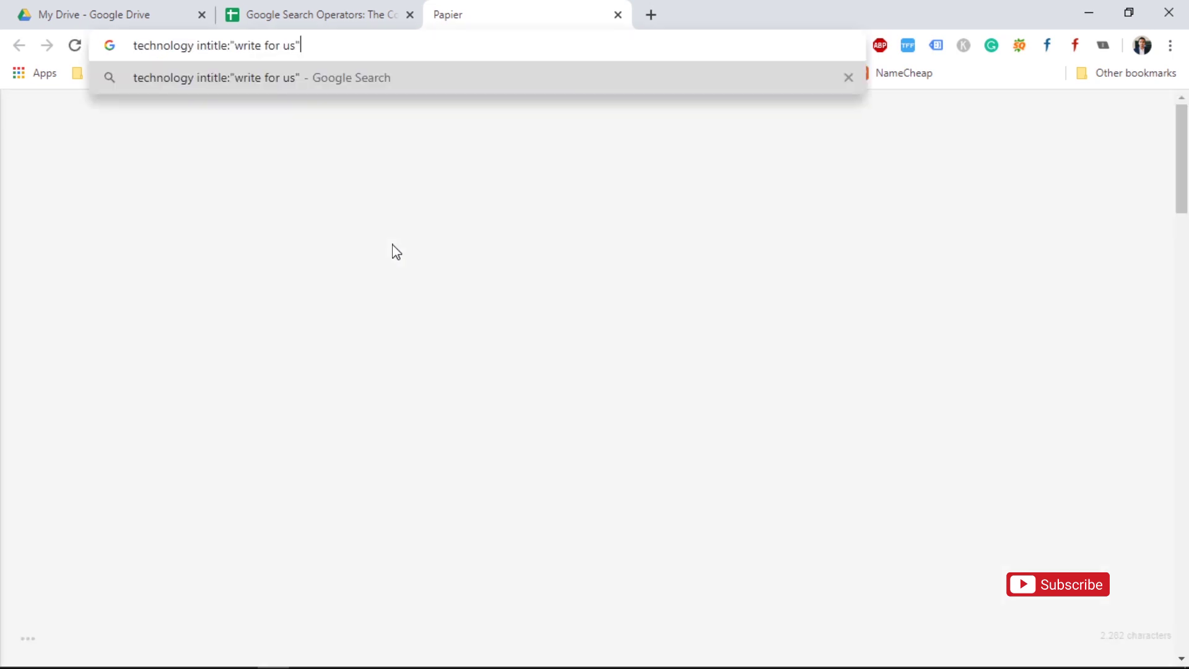
pyautogui.doubleClick(148, 45)
pyautogui.click(214, 48)
pyautogui.click(170, 45)
# - Open futureomen.com in another new tab, look at its home page, and return to the spreadsheet
pyautogui.click(647, 15)
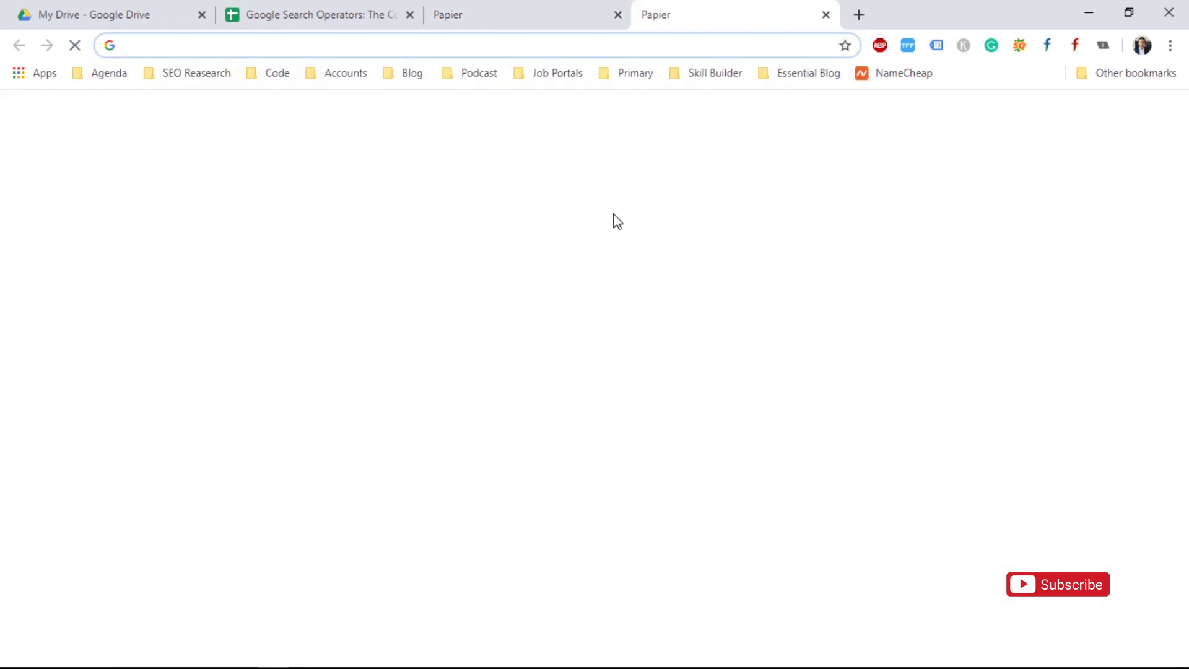
pyautogui.write('fu')
pyautogui.press('BackSpace')
pyautogui.press('Return')
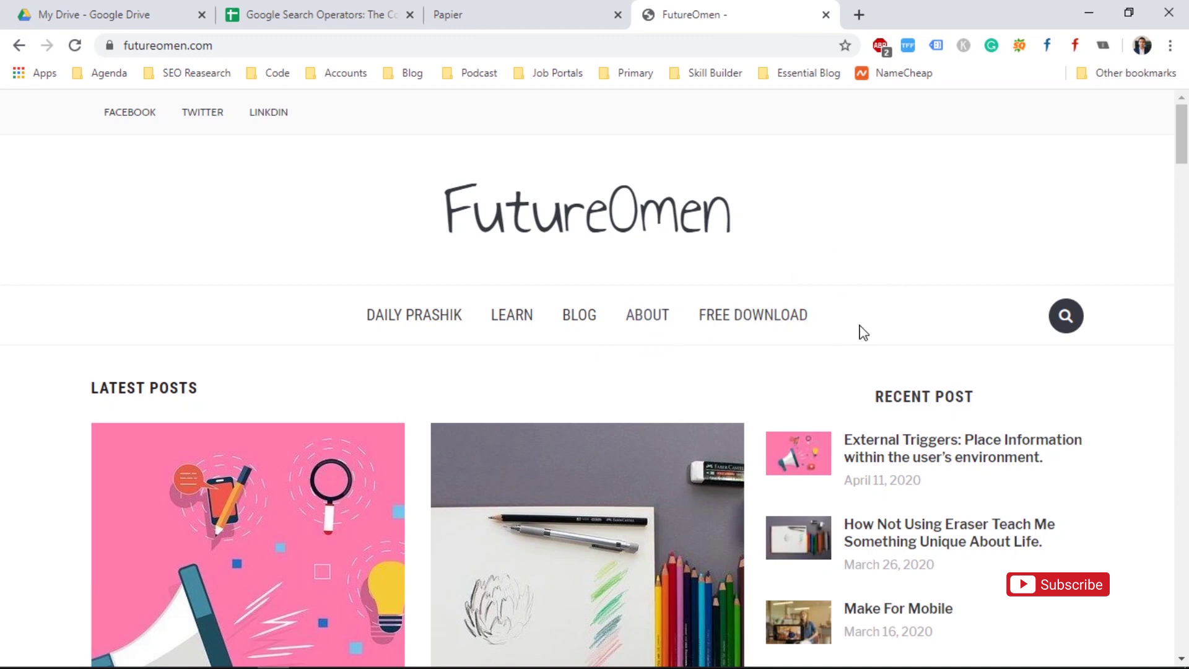
pyautogui.click(319, 8)
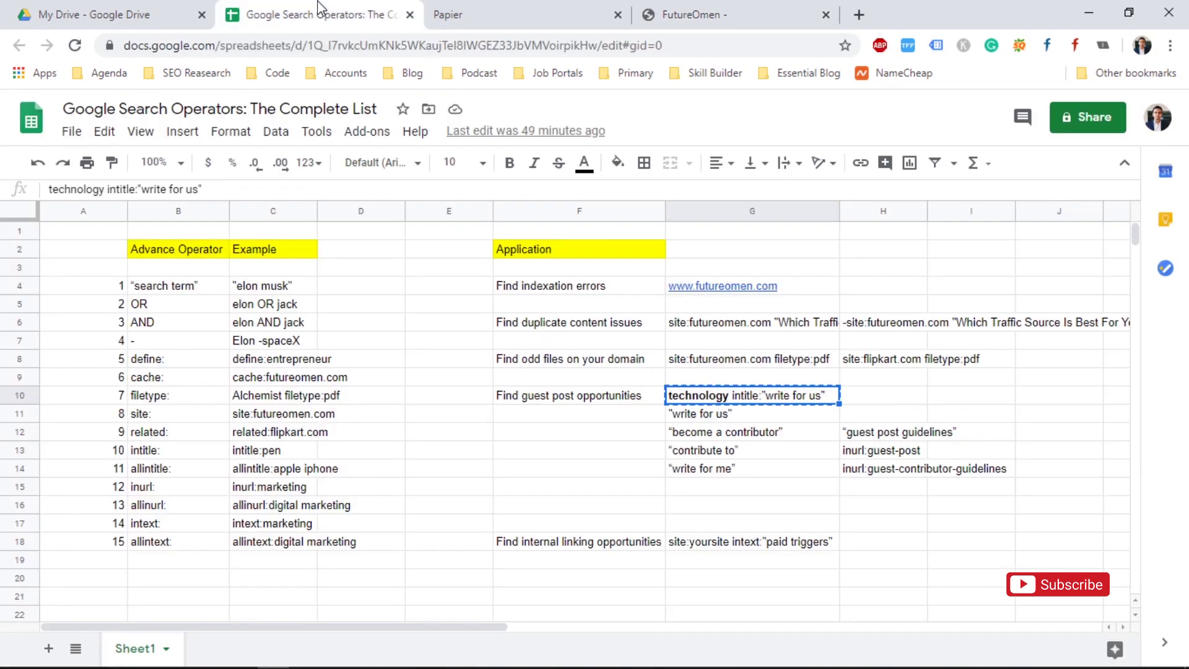
# - Search Google for technology intitle:"write for us" and open the Technology Networks result in a new tab
pyautogui.click(456, 9)
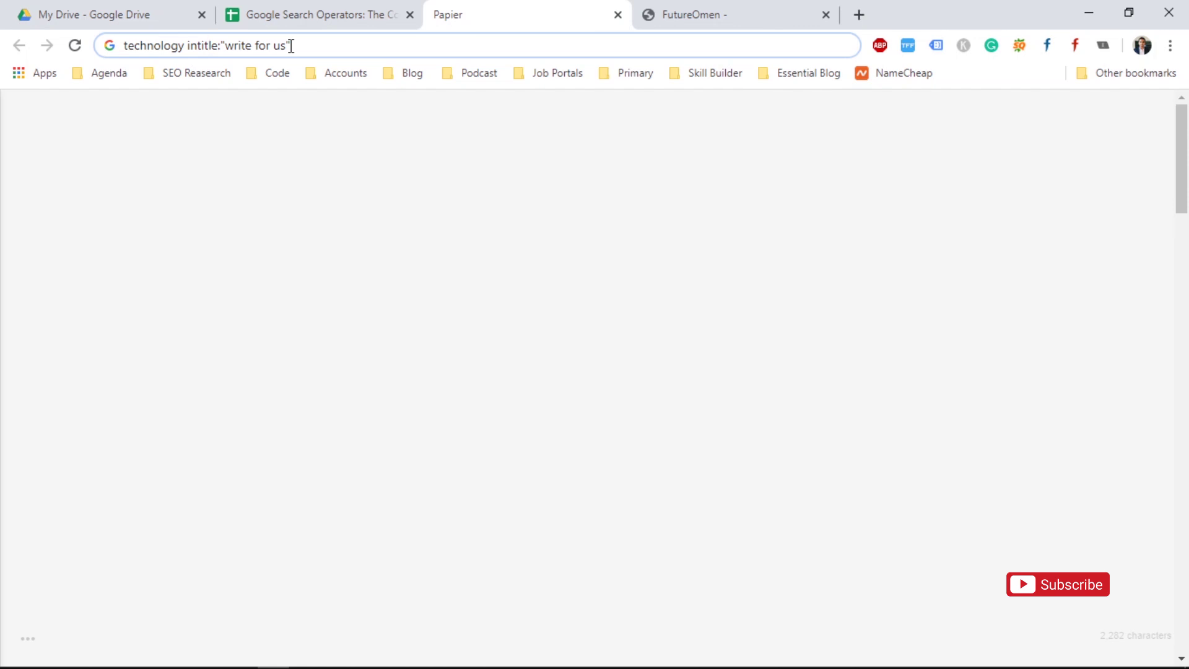
pyautogui.press('Return')
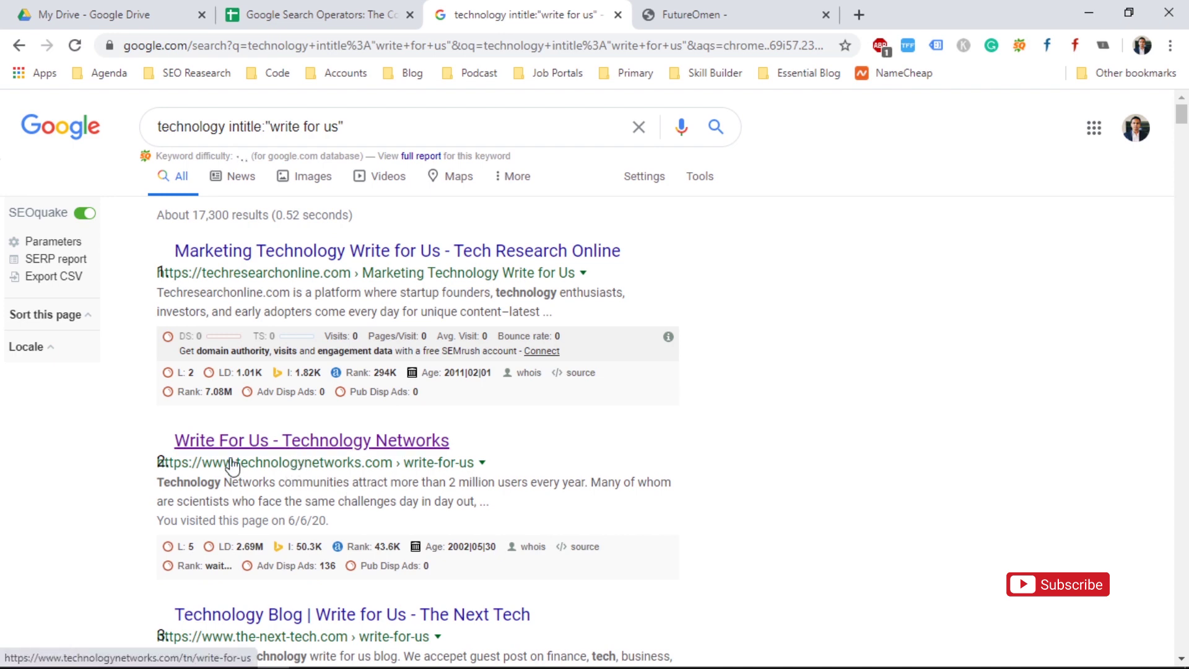
pyautogui.rightClick(332, 440)
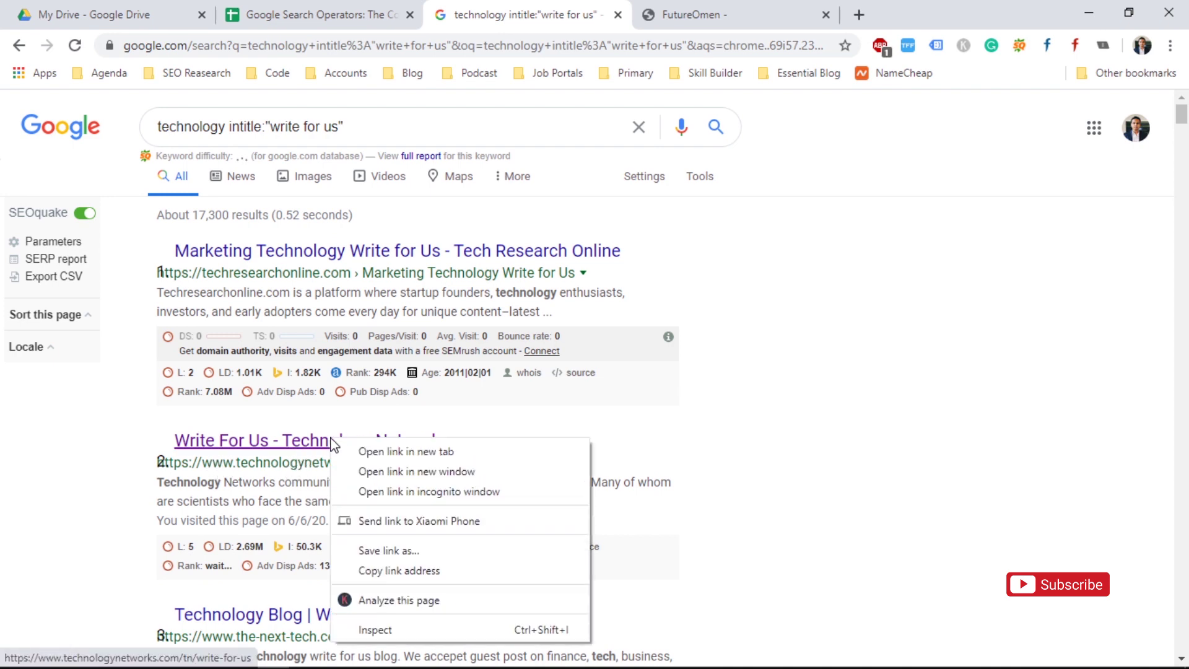
pyautogui.click(400, 449)
pyautogui.click(718, 12)
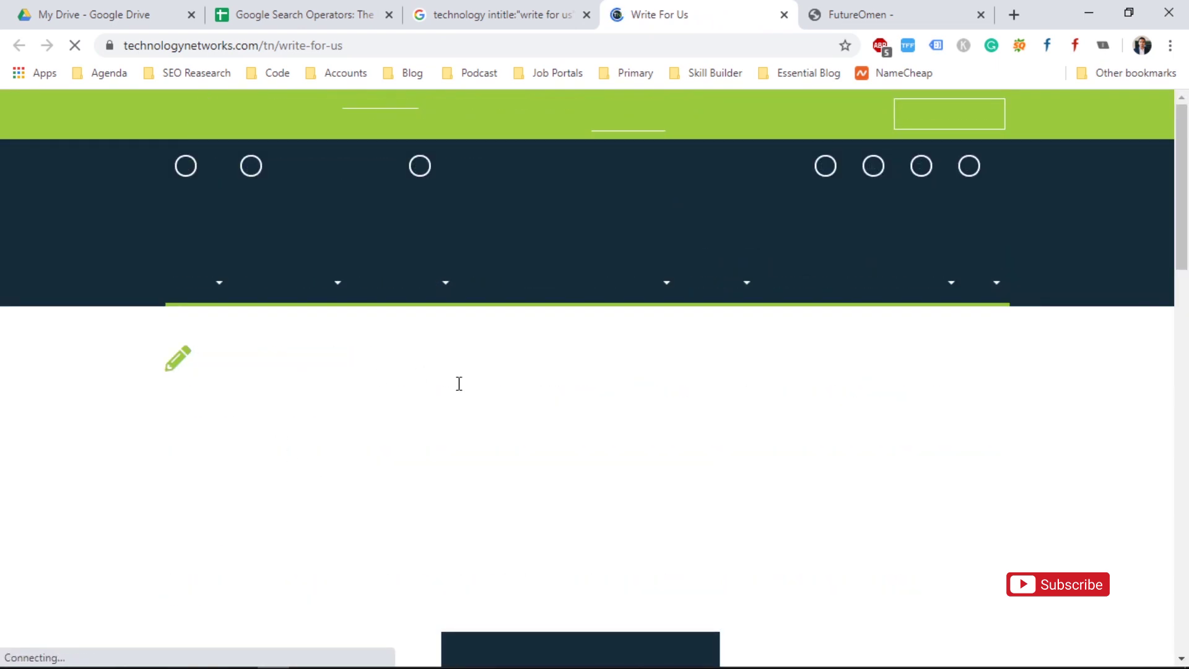
# - Look through the Technology Networks Write For Us page, including its section on how it can help writers
pyautogui.scroll(-8, 1187, 393)
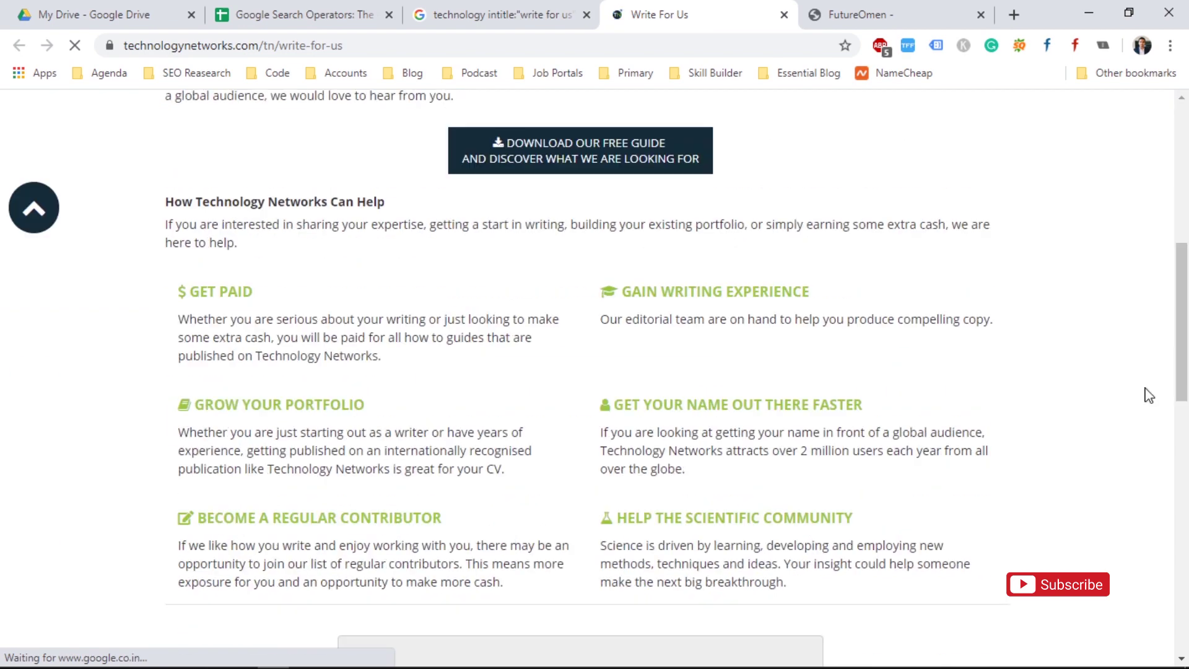
pyautogui.moveTo(1182, 328); pyautogui.dragTo(1187, 213)
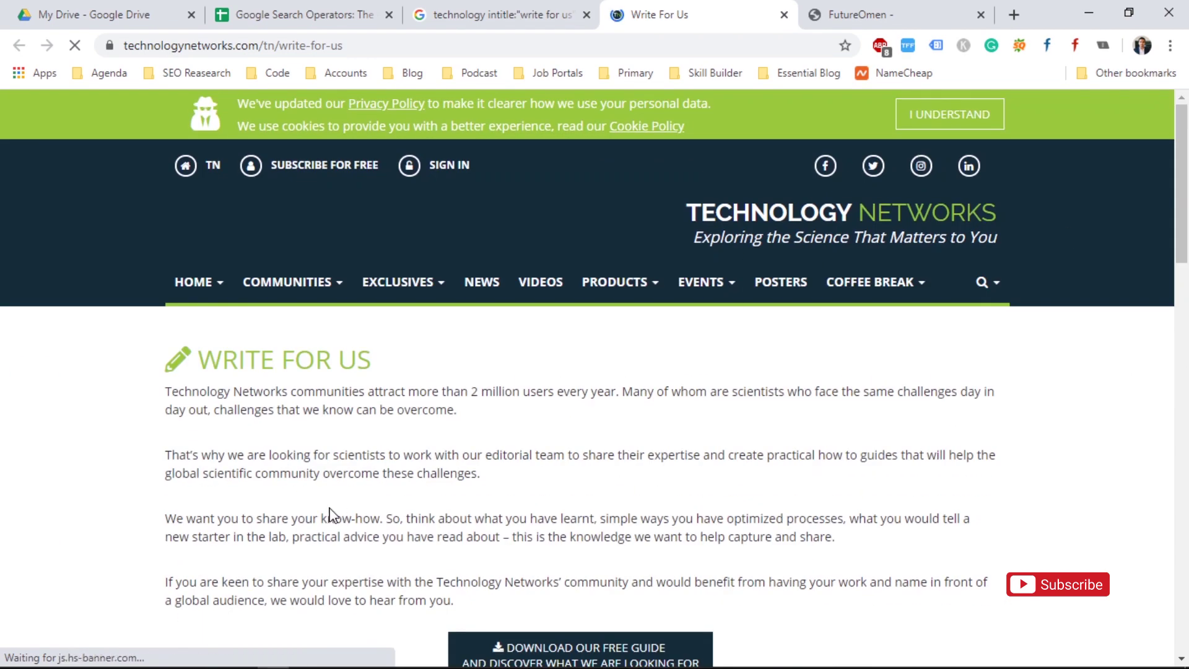
pyautogui.scroll(-3, 332, 516)
pyautogui.scroll(-2, 332, 516)
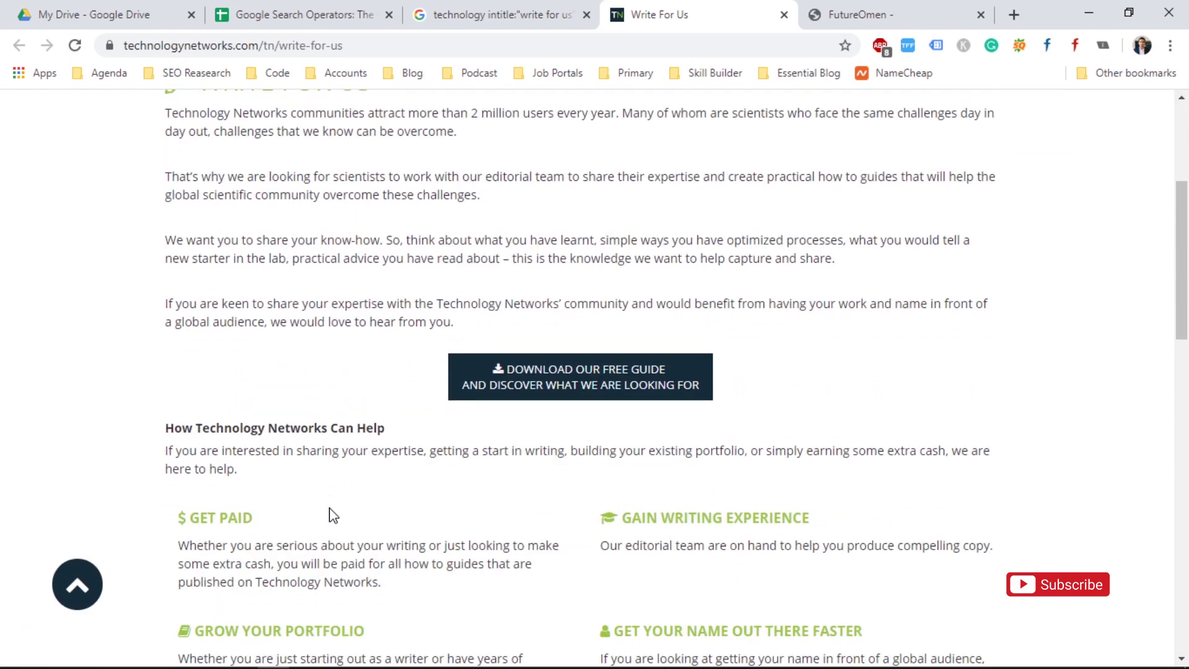
pyautogui.scroll(5, 331, 516)
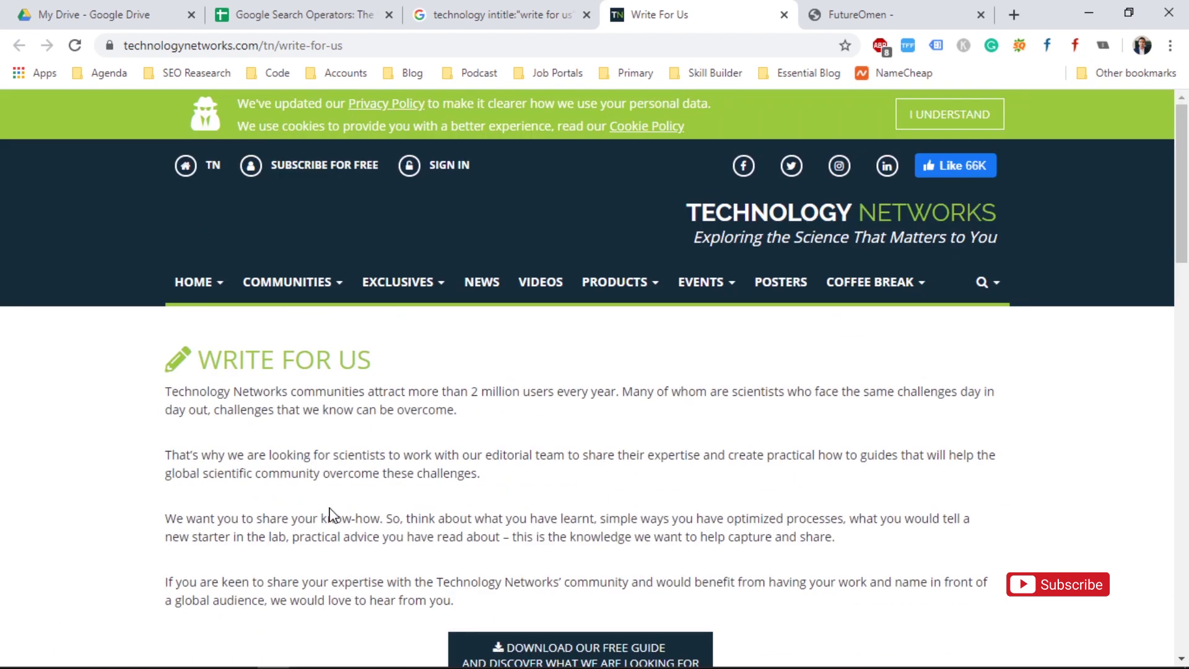
# - Return to the spreadsheet and go through the remaining guest post search phrases in columns G and H
pyautogui.click(267, 13)
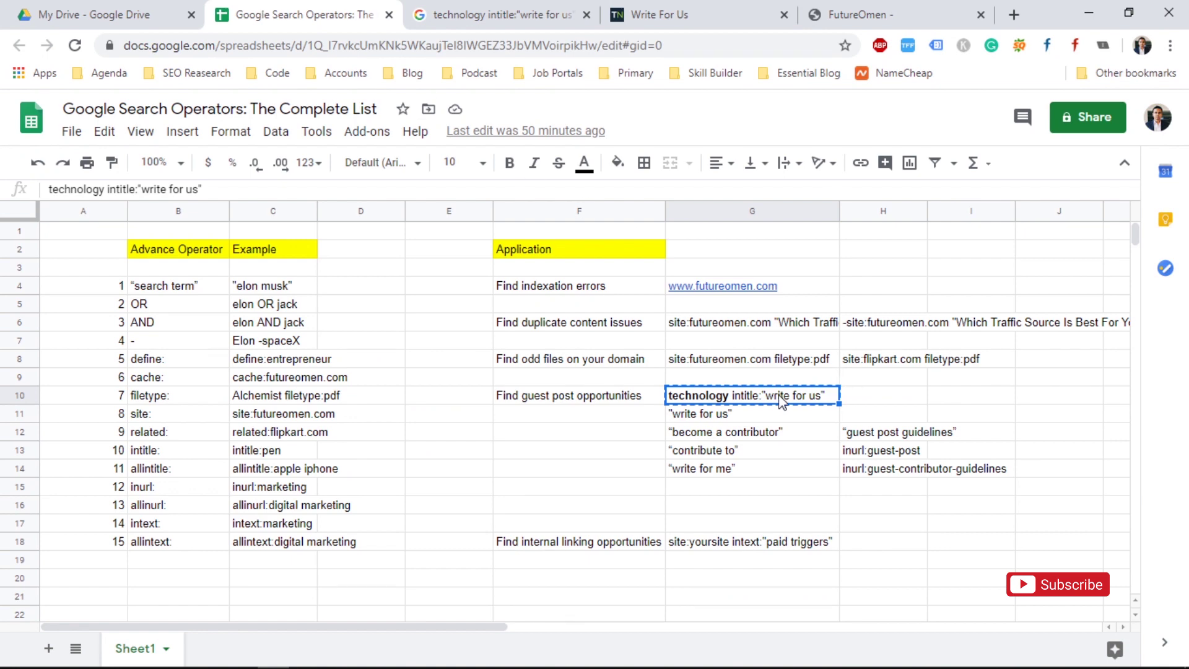
pyautogui.click(741, 420)
pyautogui.press('Down')
pyautogui.press('Down')
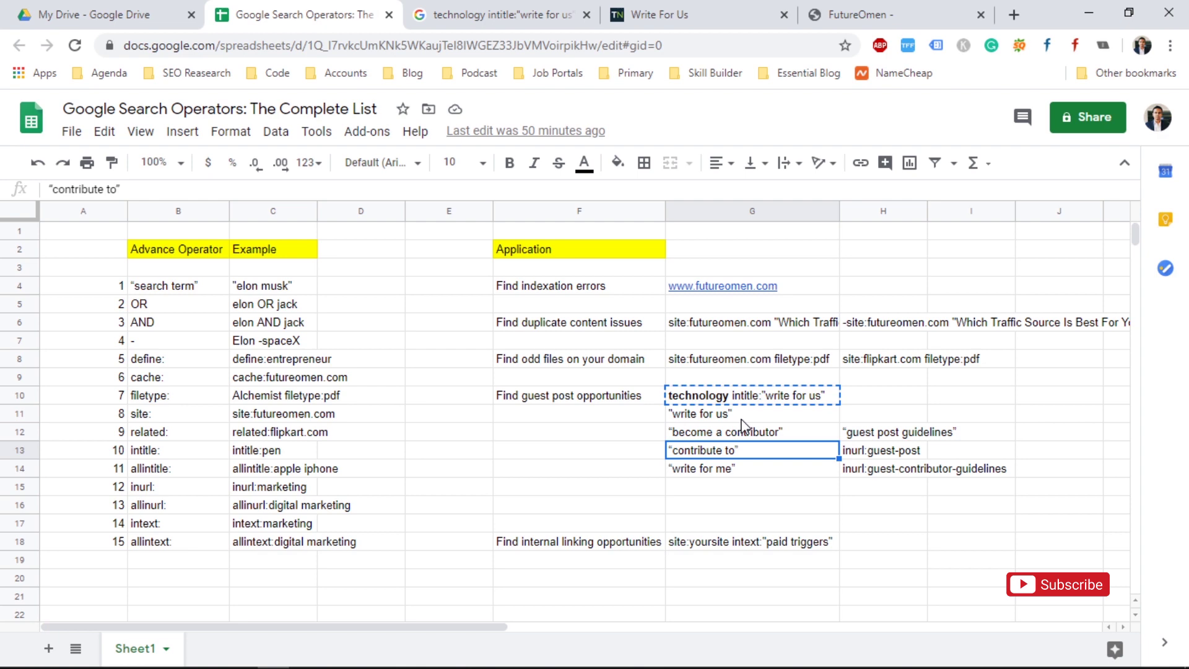
pyautogui.press('Down')
pyautogui.press('Right')
pyautogui.press('Up')
pyautogui.press('Up')
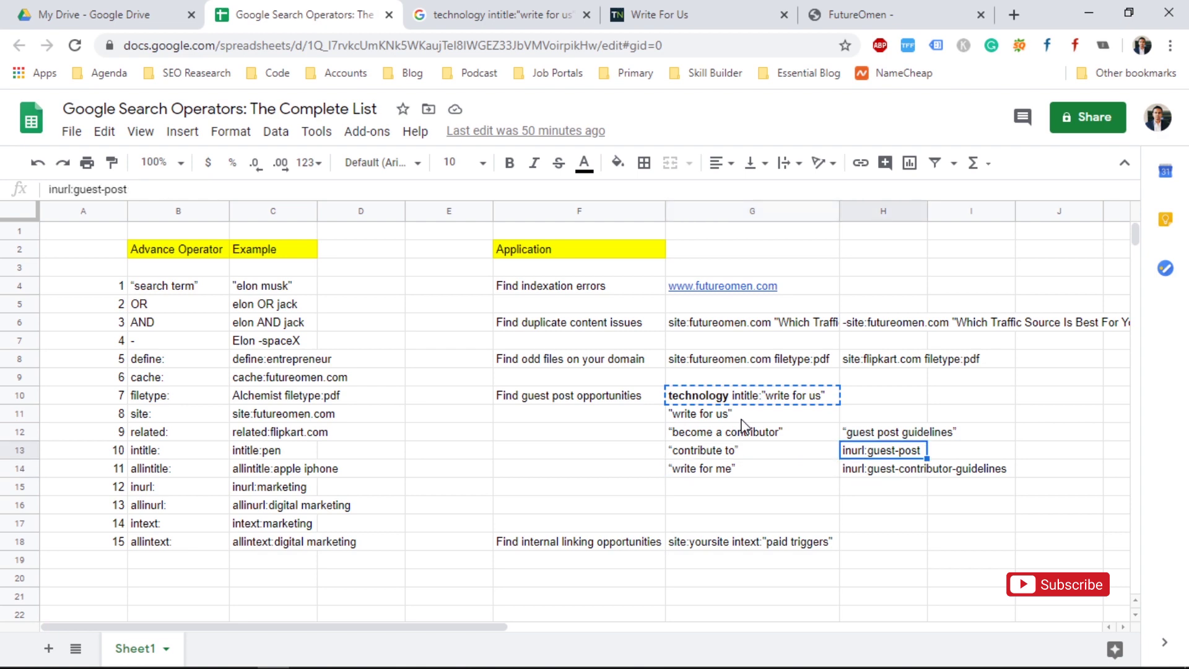
pyautogui.press('Left')
pyautogui.press('Up')
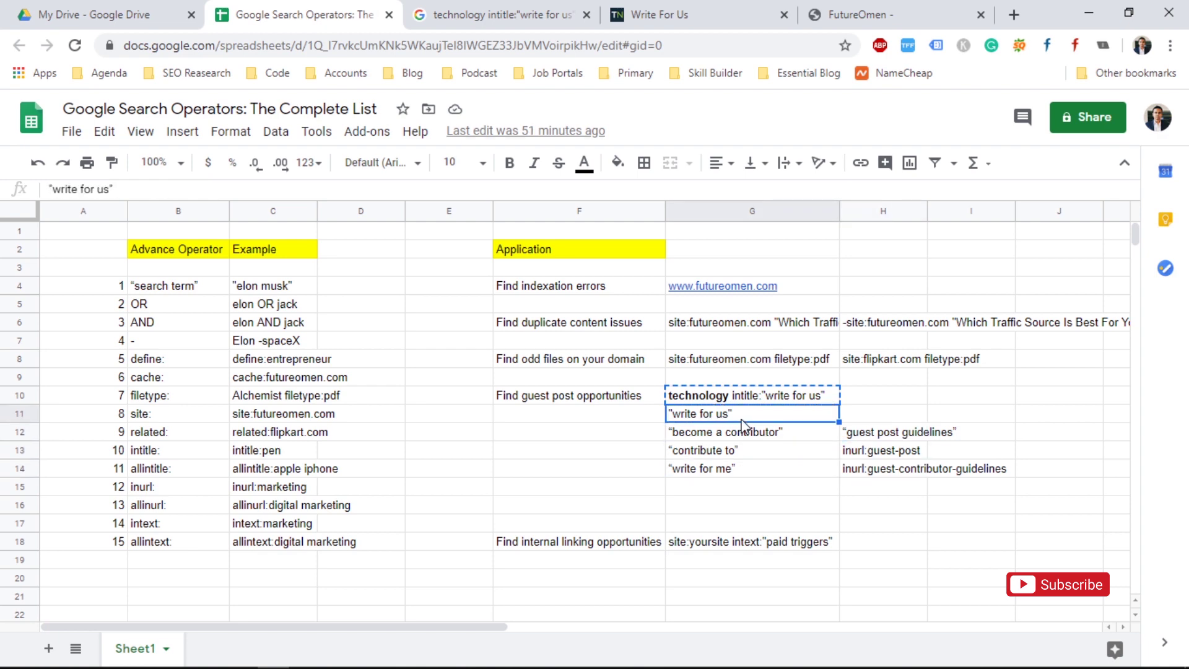
# - Select the Find internal linking opportunities entry in column F of the spreadsheet
pyautogui.press('Left')
pyautogui.press('Down')
pyautogui.press('Down')
pyautogui.press('Down')
pyautogui.press('Down')
pyautogui.press('Down')
pyautogui.press('Down')
pyautogui.press('Down')
pyautogui.press('Down')
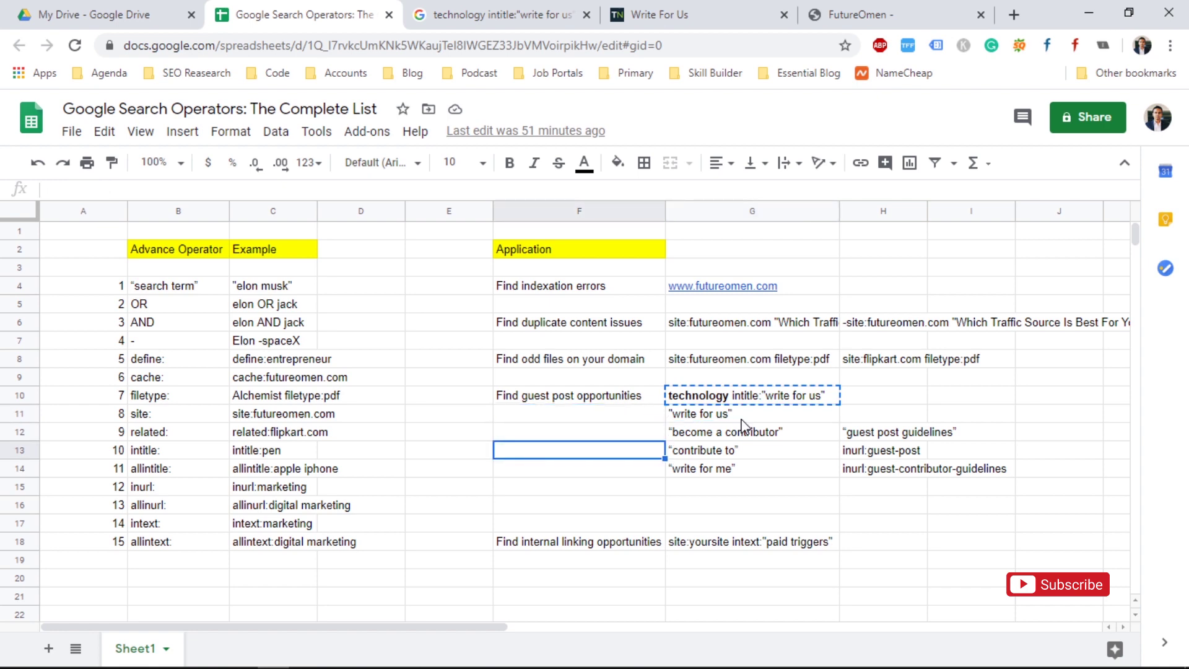
pyautogui.press('Up')
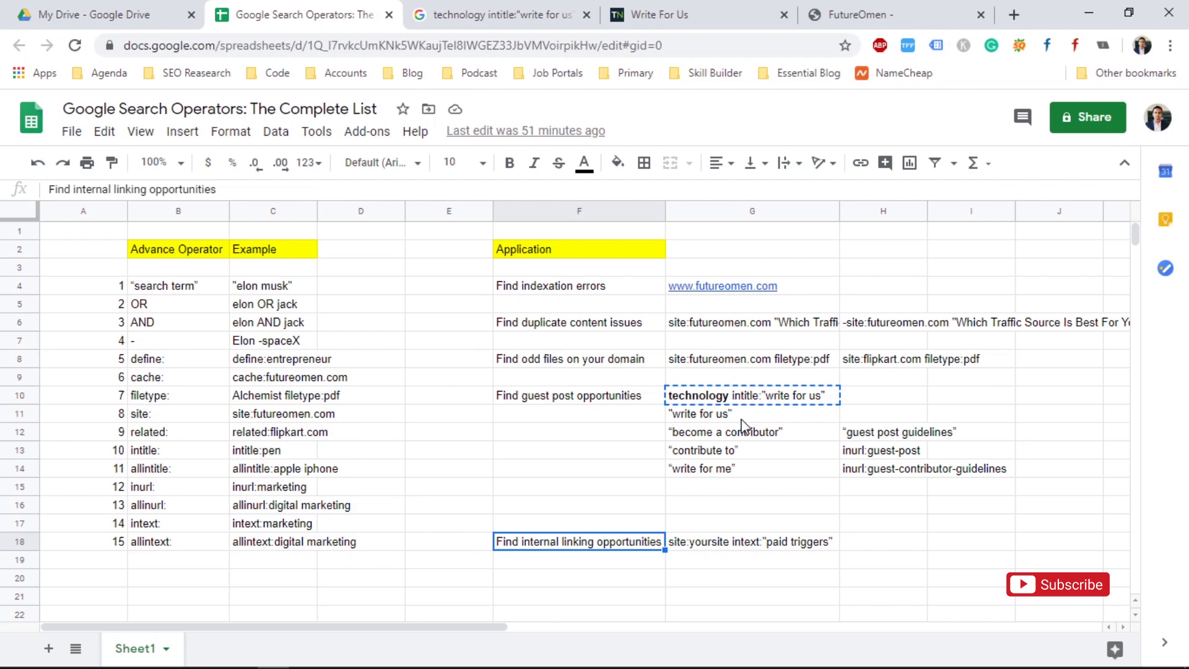
# - Copy the site:yoursite intext:"paid triggers" query beside the internal linking entry
pyautogui.press('Right')
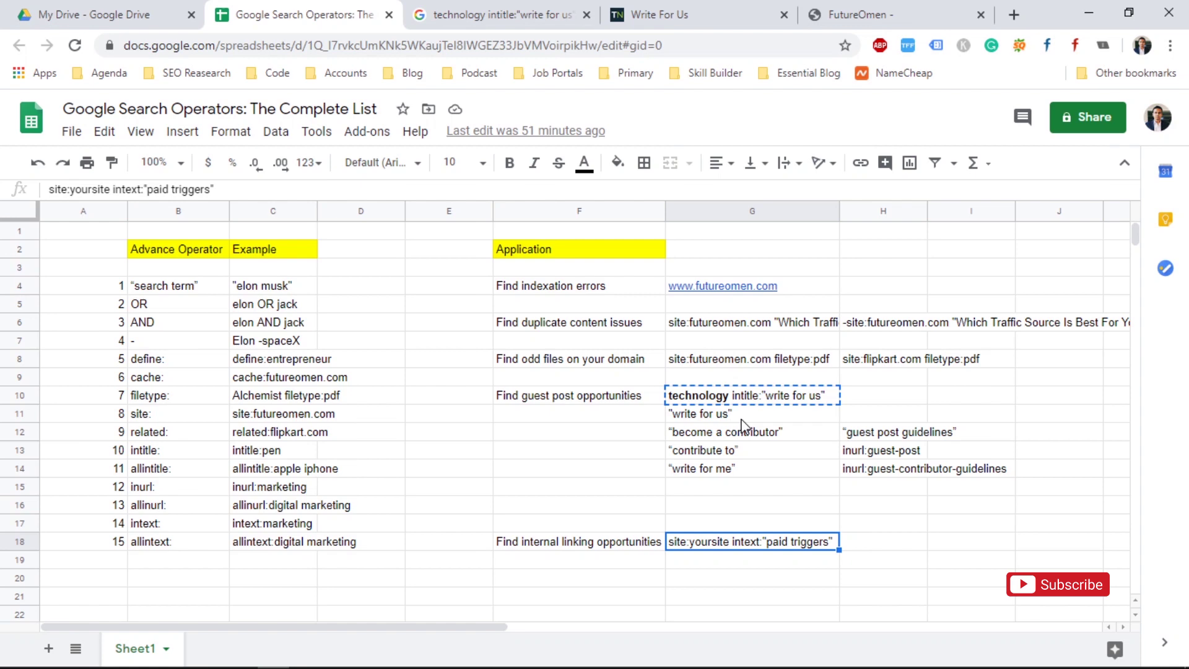
pyautogui.press('Left')
pyautogui.press('Right')
pyautogui.hotkey('ctrl', 'c')
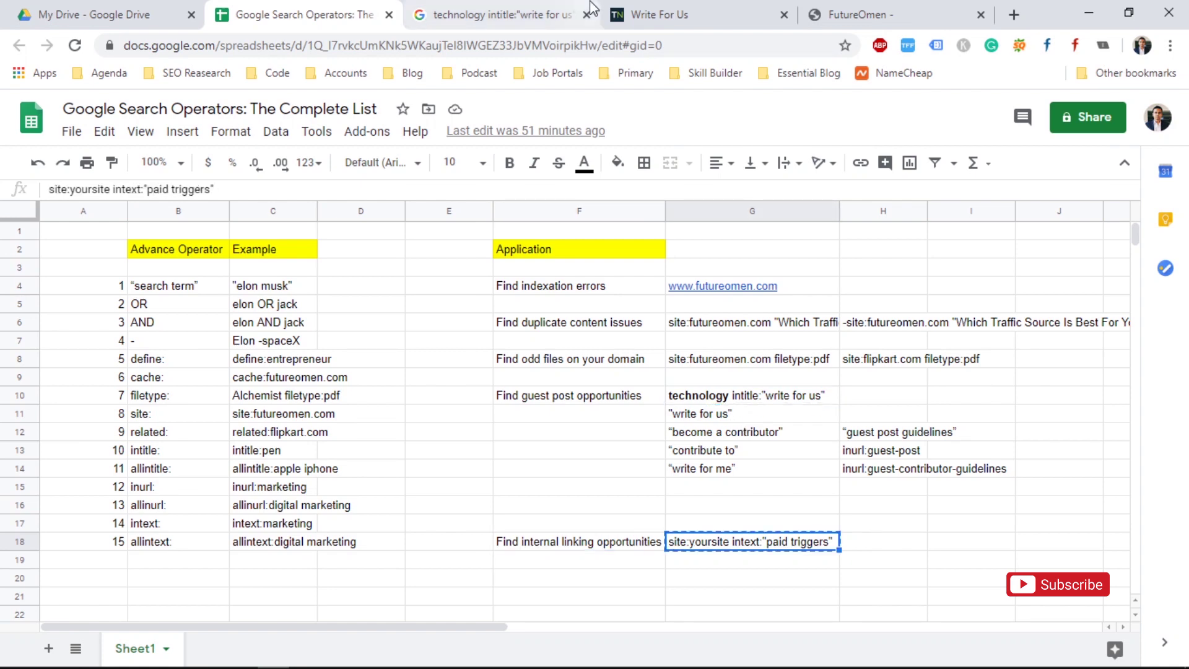
# - Close the Write For Us page and replace the Google search text with the copied site:yoursite intext:"paid triggers" query
pyautogui.click(785, 15)
pyautogui.click(479, 14)
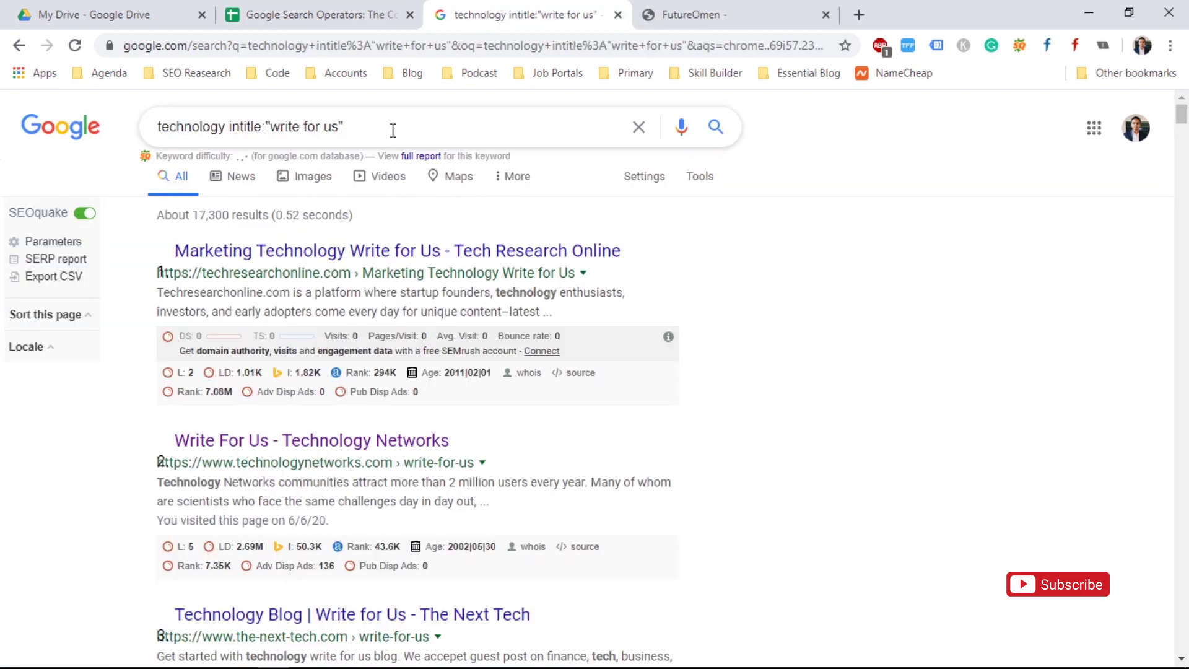
pyautogui.click(367, 119)
pyautogui.hotkey('ctrl', 'a')
pyautogui.hotkey('ctrl', 'v')
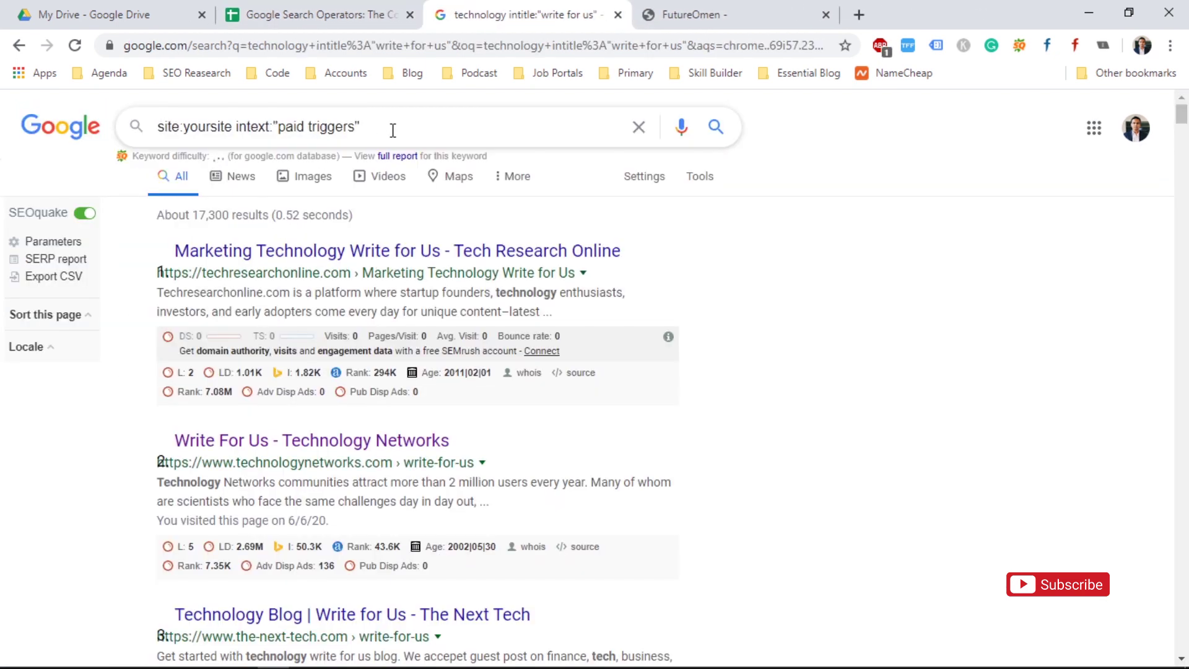
# - Open the External Triggers article from the futureomen.com home page and go down to its Paid Triggers section
pyautogui.click(694, 19)
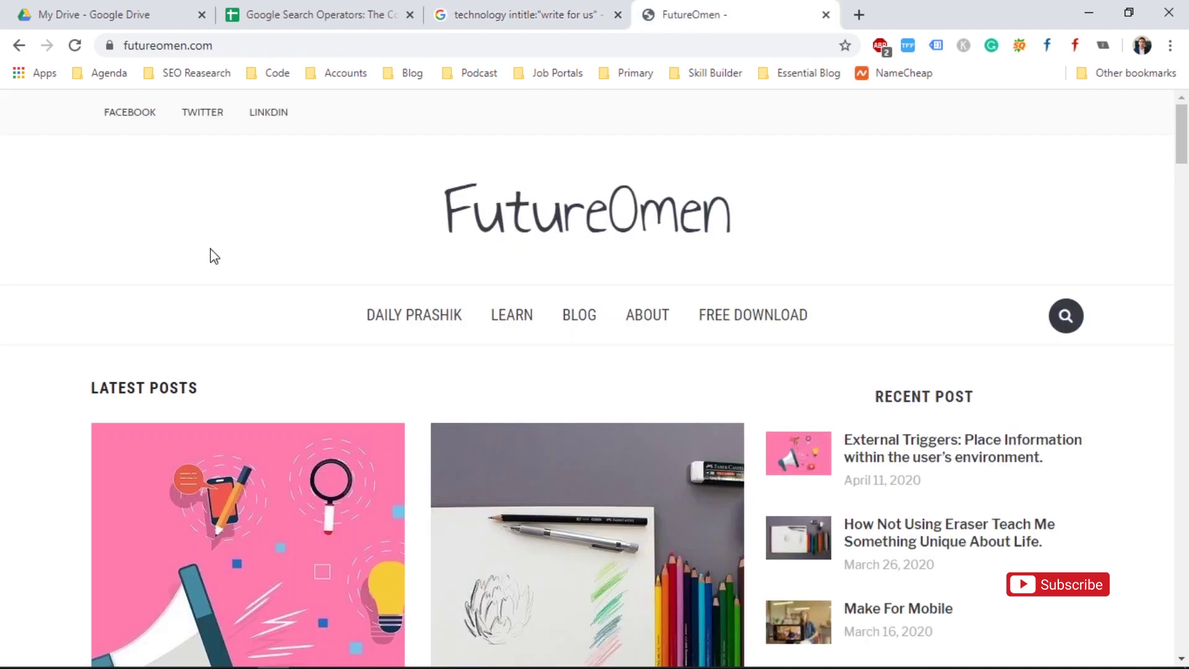
pyautogui.scroll(-5, 214, 256)
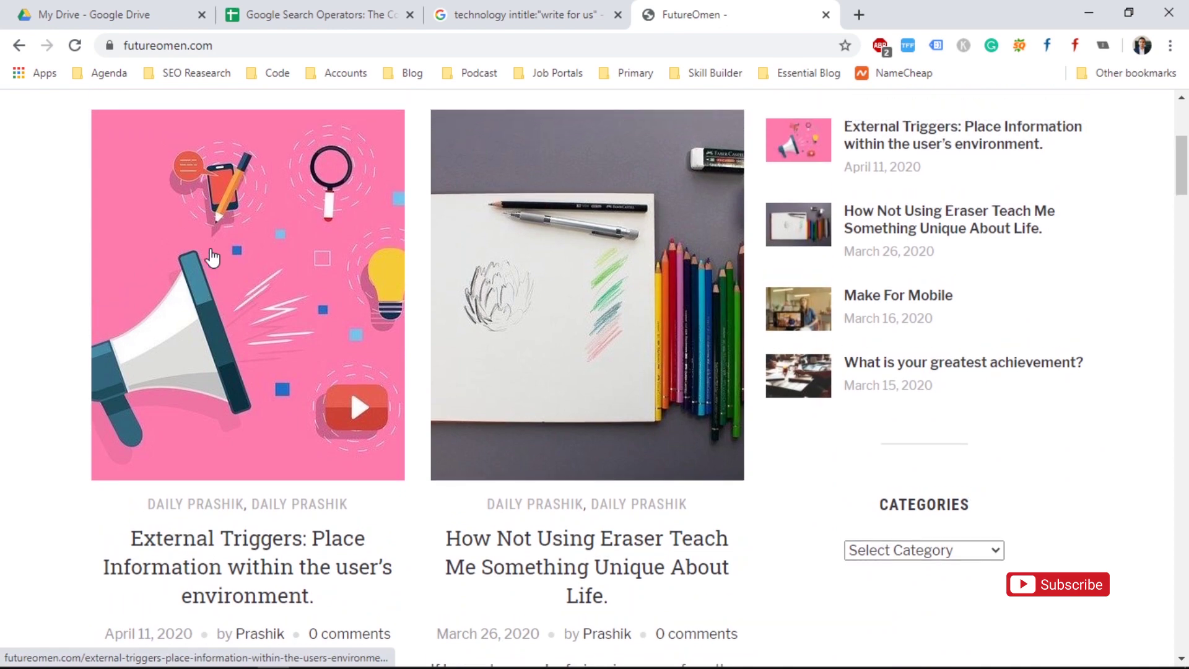
pyautogui.scroll(5, 212, 257)
pyautogui.scroll(-8, 212, 257)
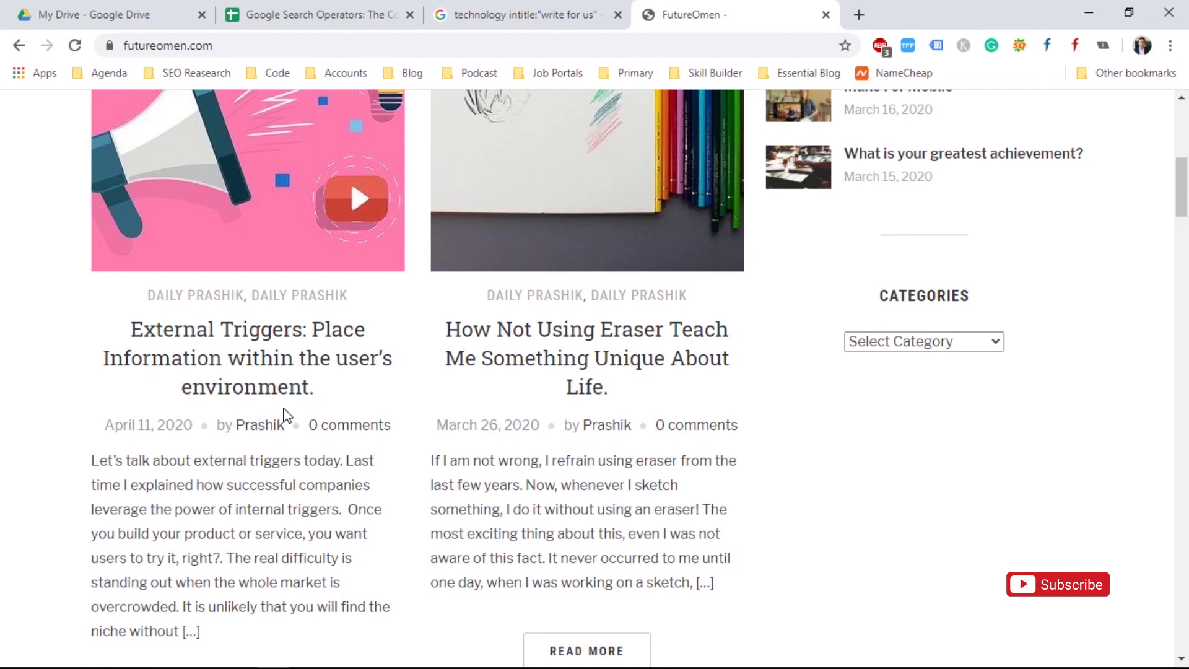
pyautogui.click(545, 14)
pyautogui.click(737, 9)
pyautogui.click(236, 393)
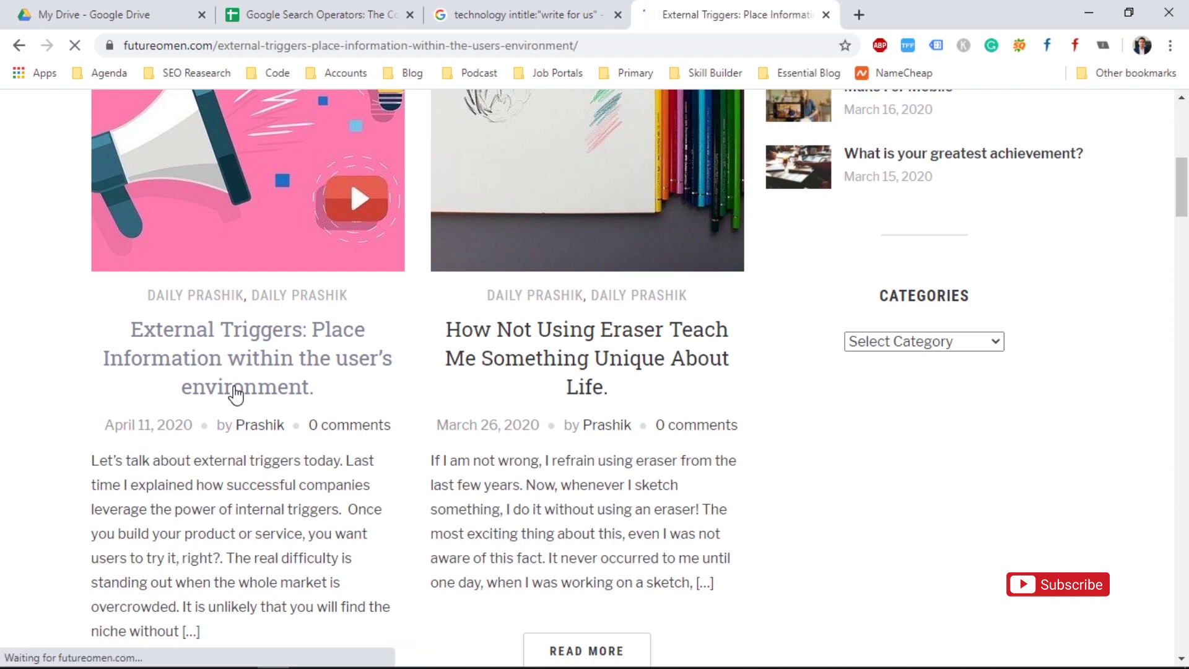
pyautogui.click(1184, 433)
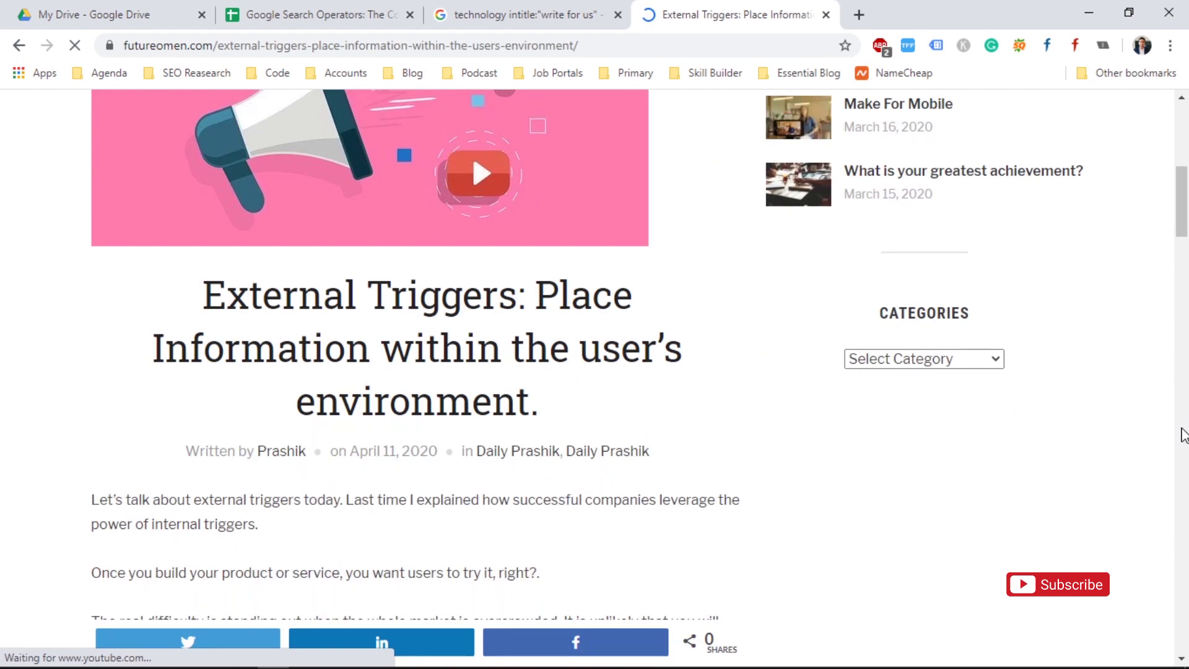
pyautogui.moveTo(1187, 217); pyautogui.dragTo(1188, 285)
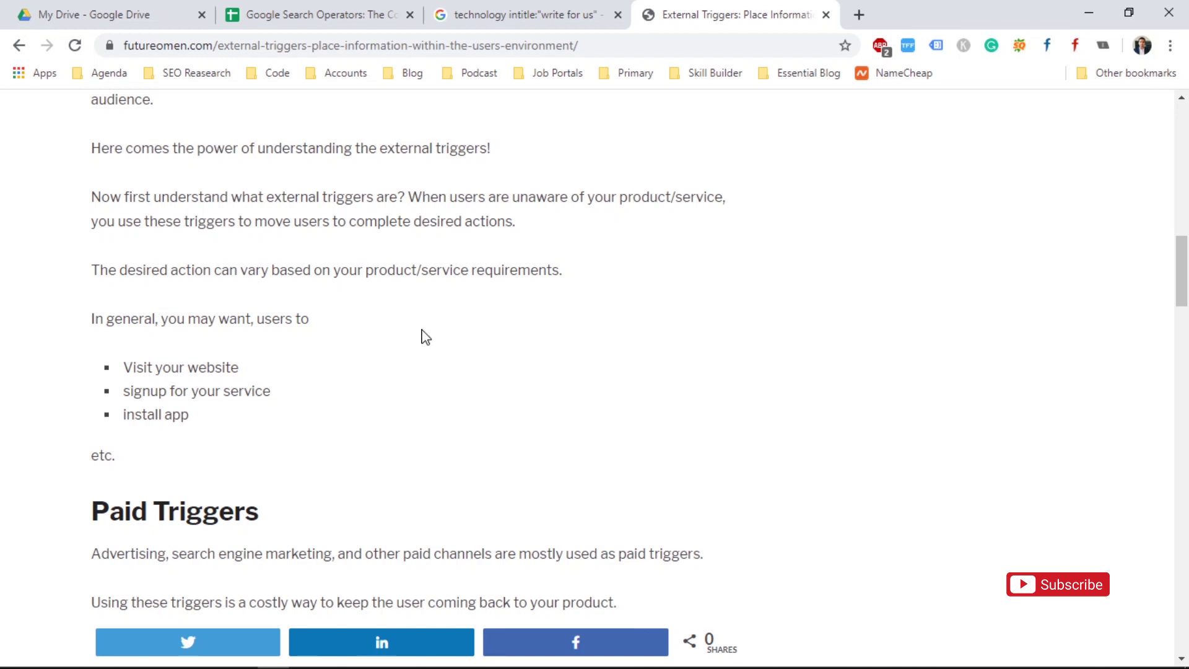
# - Replace yoursite with futureomen.com in the Google query and search for site:futureomen.com intext:"paid triggers"
pyautogui.click(486, 10)
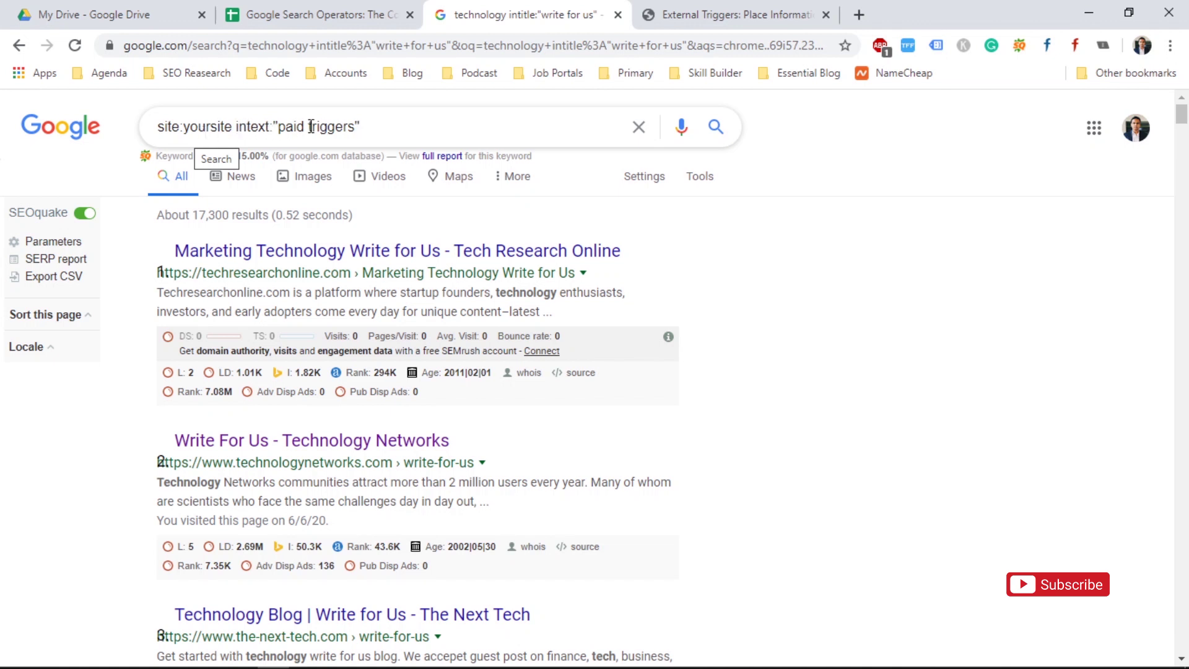
pyautogui.click(271, 124)
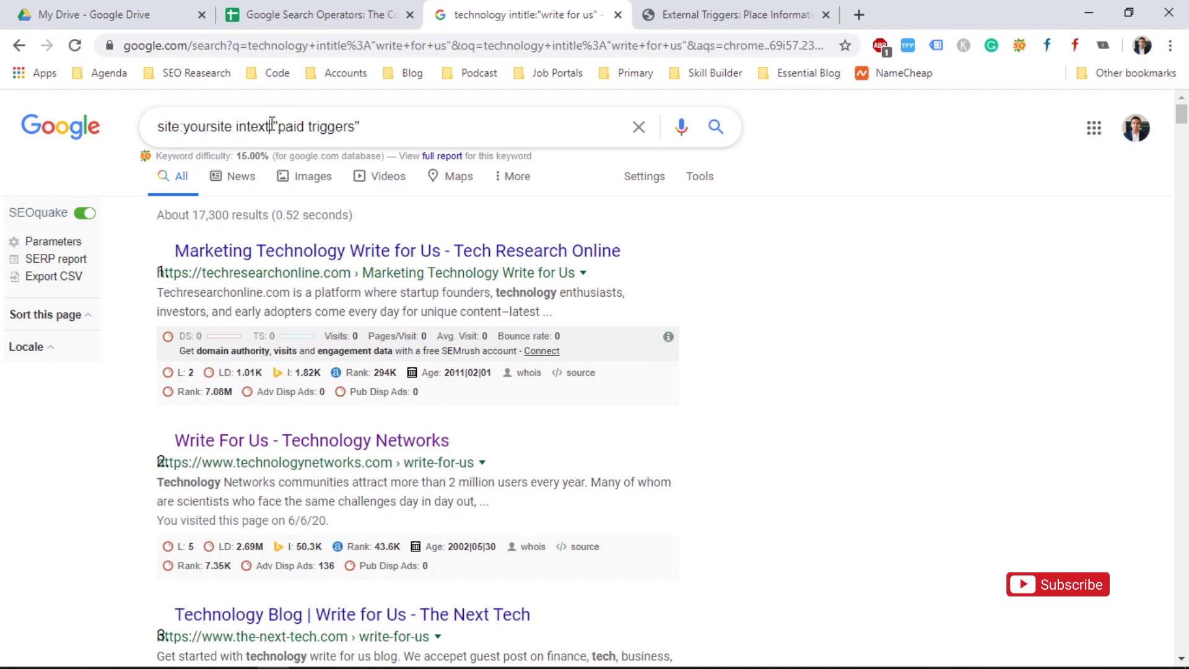
pyautogui.click(231, 128)
pyautogui.press('BackSpace')
pyautogui.press('BackSpace')
pyautogui.press('BackSpace')
pyautogui.press('BackSpace')
pyautogui.press('BackSpace')
pyautogui.press('BackSpace')
pyautogui.press('BackSpace')
pyautogui.press('BackSpace')
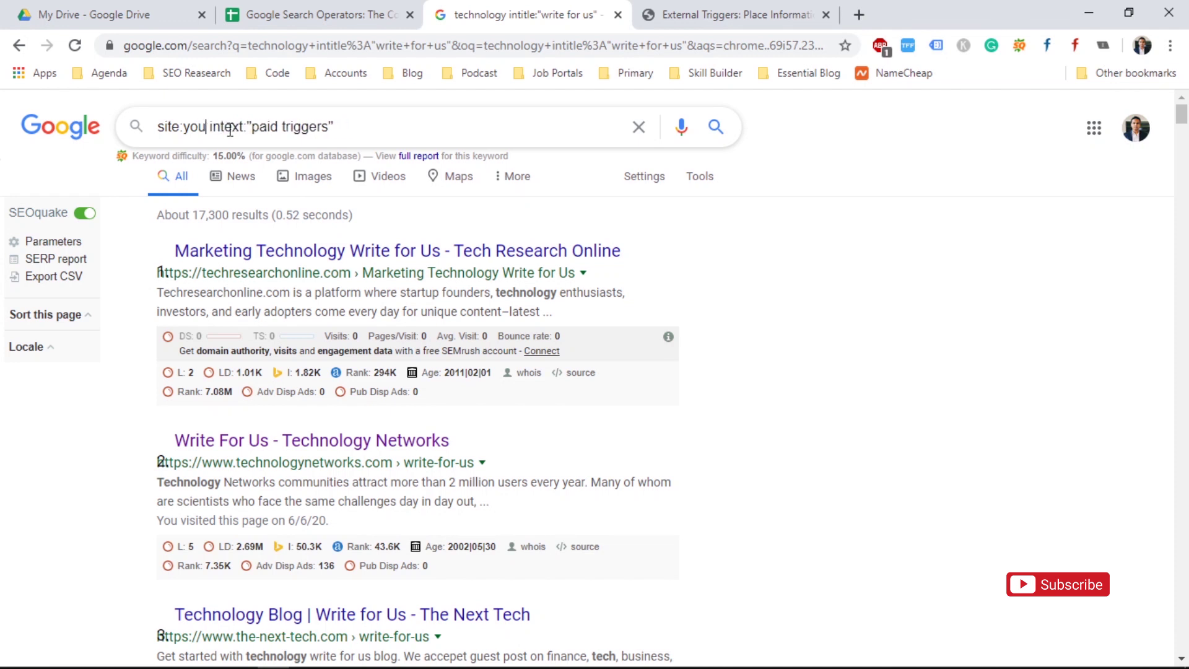
pyautogui.write('futureo')
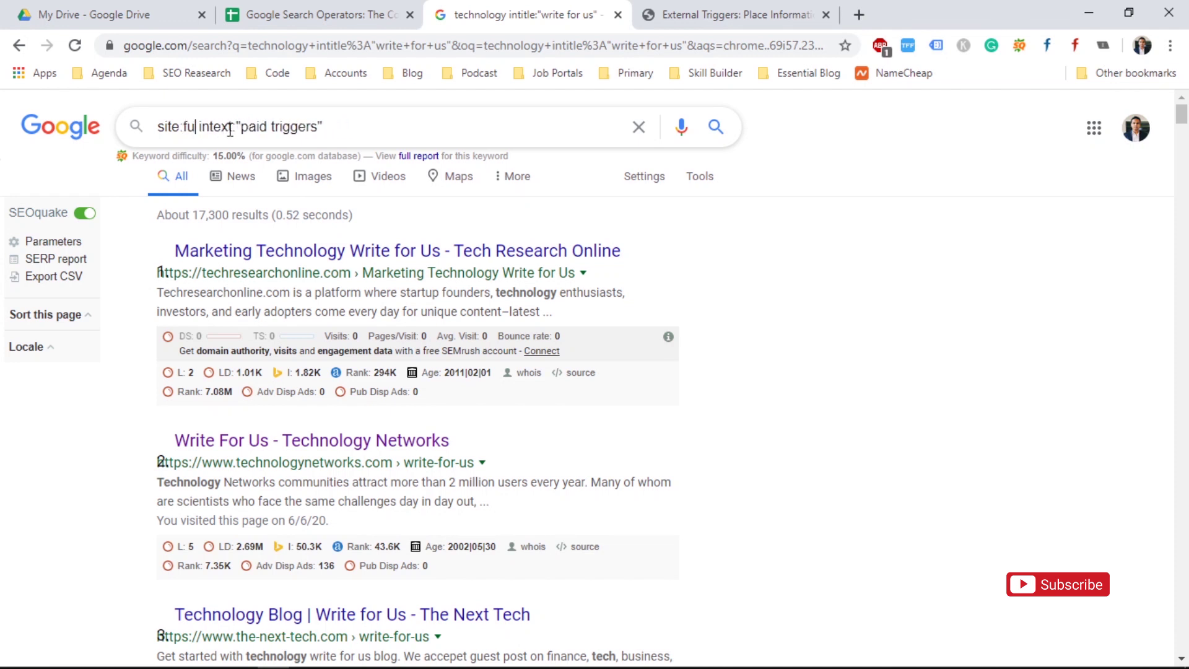
pyautogui.write('men.com')
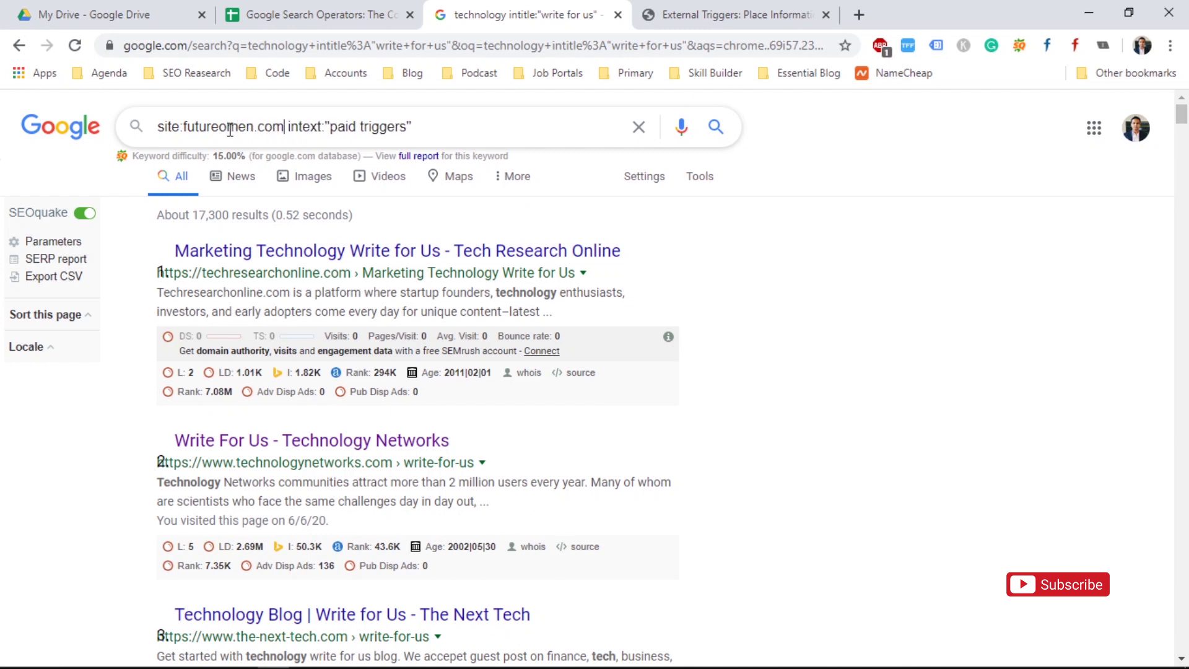
pyautogui.press('Return')
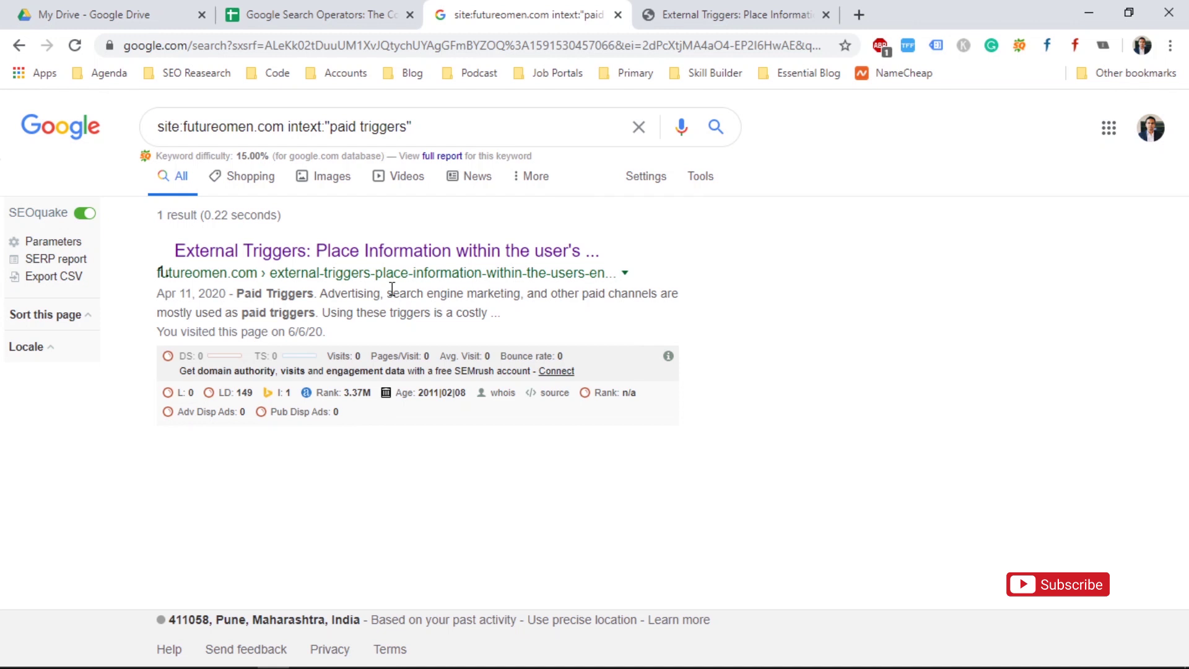
# - Compare the internal linking query in the spreadsheet with the Google result and the External Triggers article
pyautogui.click(287, 13)
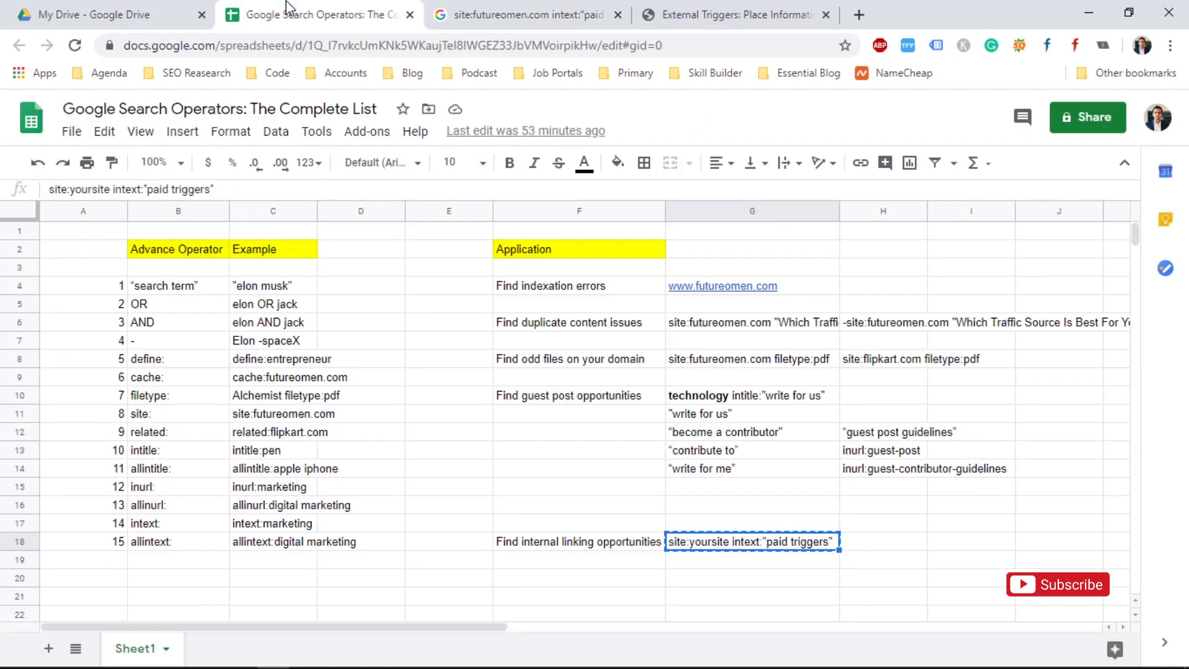
pyautogui.click(529, 8)
pyautogui.click(718, 9)
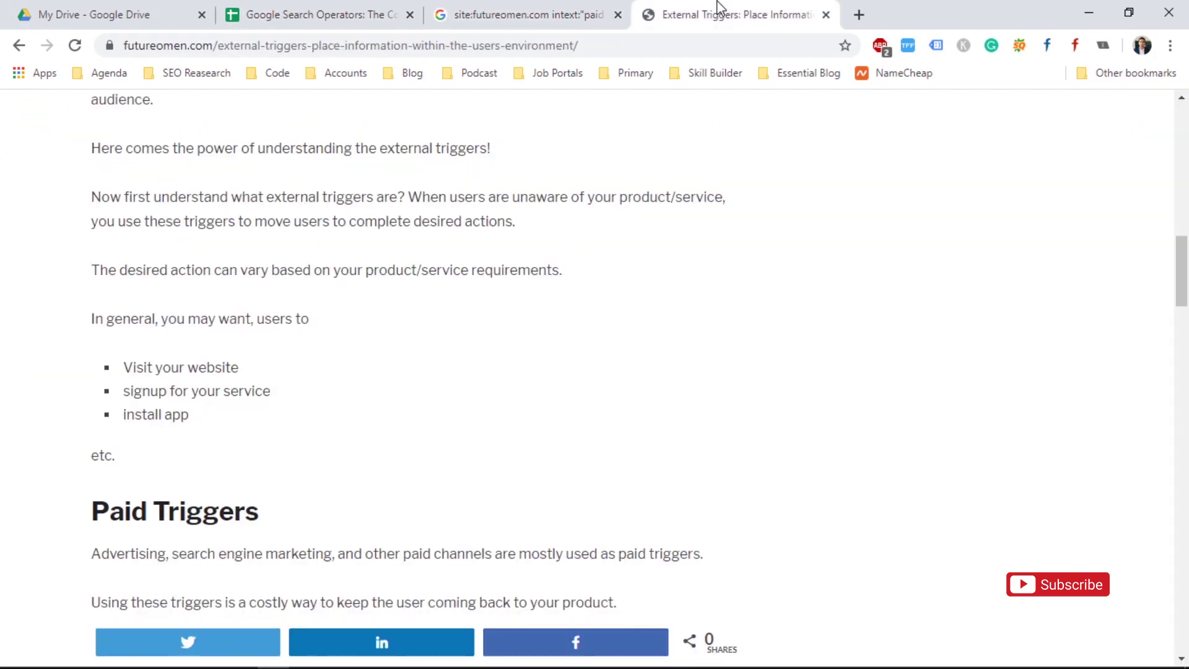
pyautogui.click(522, 7)
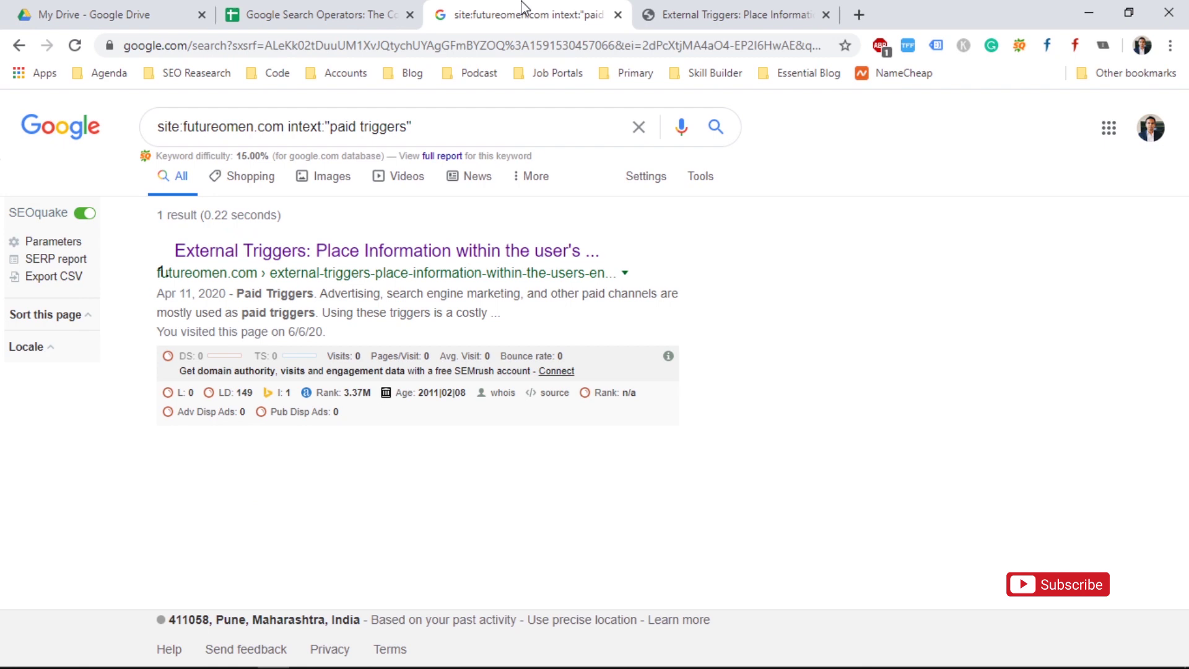
pyautogui.click(346, 9)
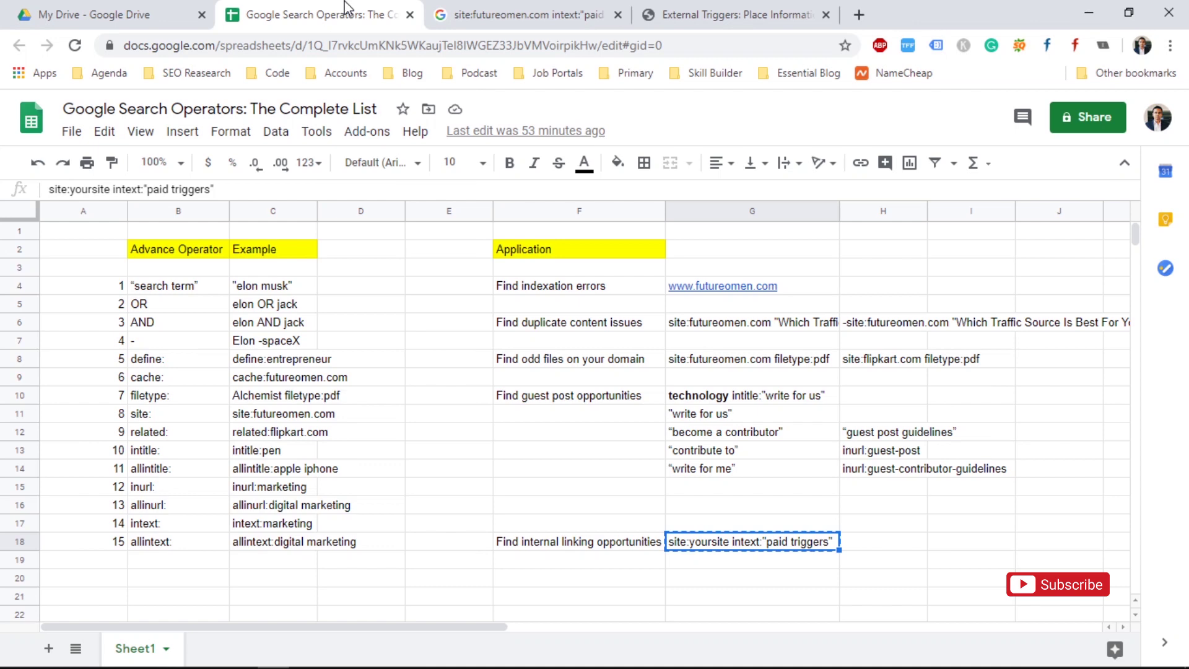
pyautogui.click(474, 9)
pyautogui.click(722, 8)
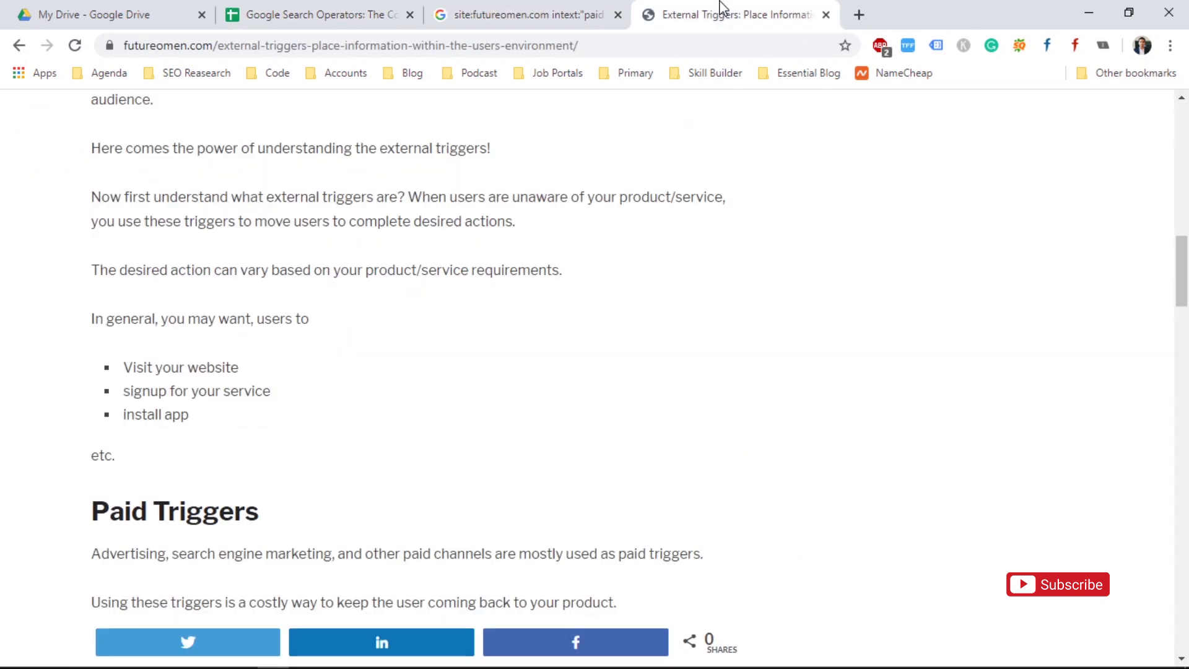
# - Read through the Paid Triggers section of the External Triggers article
pyautogui.moveTo(1183, 264); pyautogui.dragTo(1187, 314)
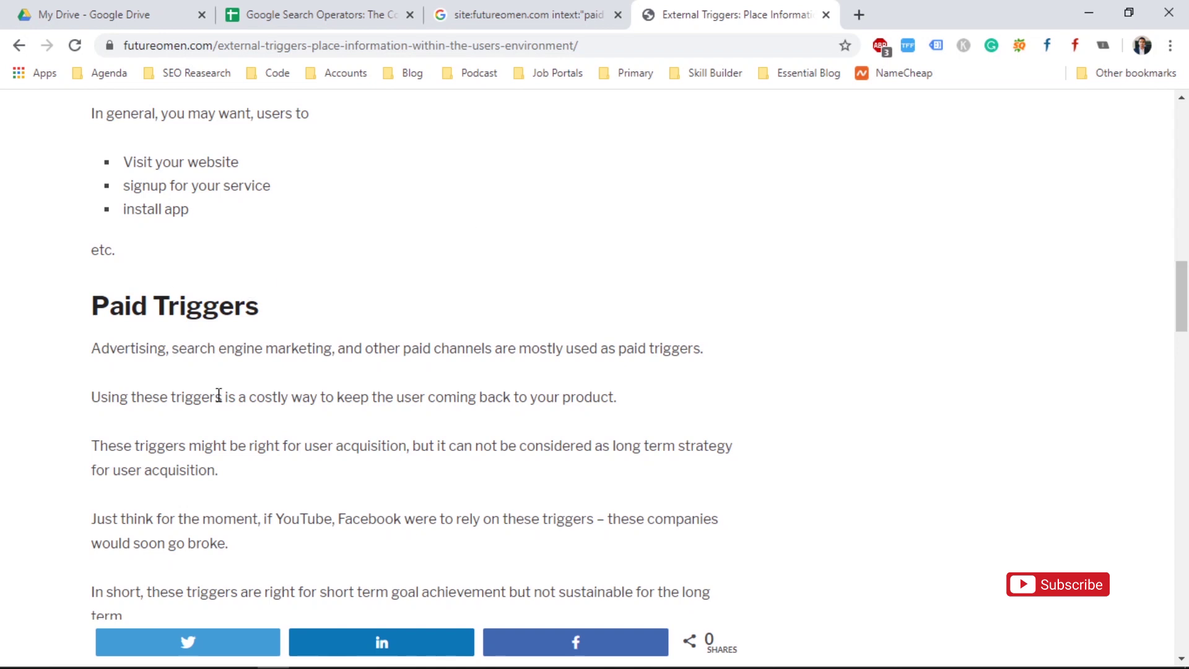
pyautogui.scroll(-3, 218, 400)
pyautogui.scroll(3, 218, 400)
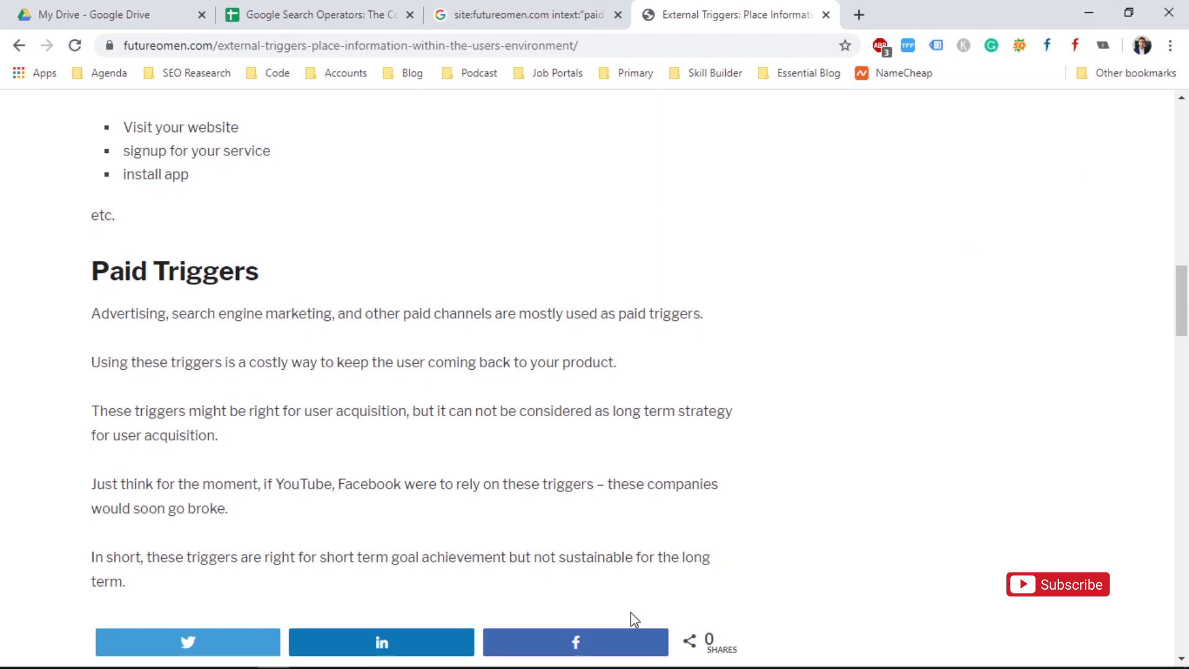
# - Return to the search operators spreadsheet and review its applications and operator examples, going from the internal linking row up to the "search term" operator
pyautogui.click(321, 9)
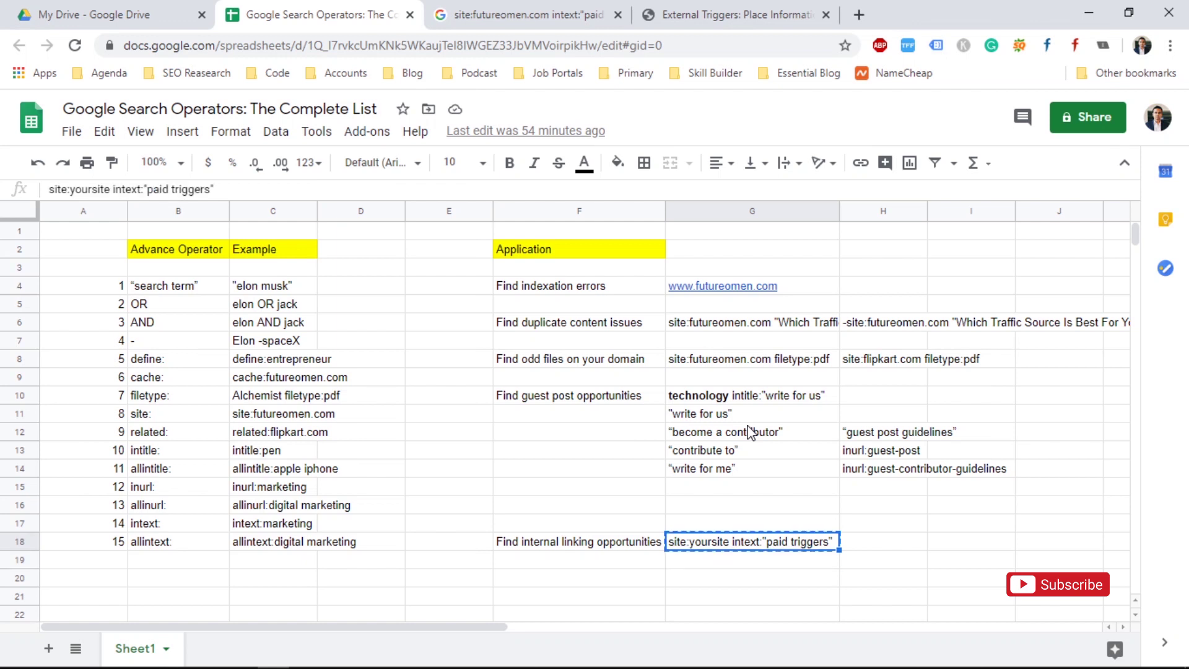
pyautogui.press('Left')
pyautogui.press('Left')
pyautogui.press('Left')
pyautogui.press('Right')
pyautogui.press('Right')
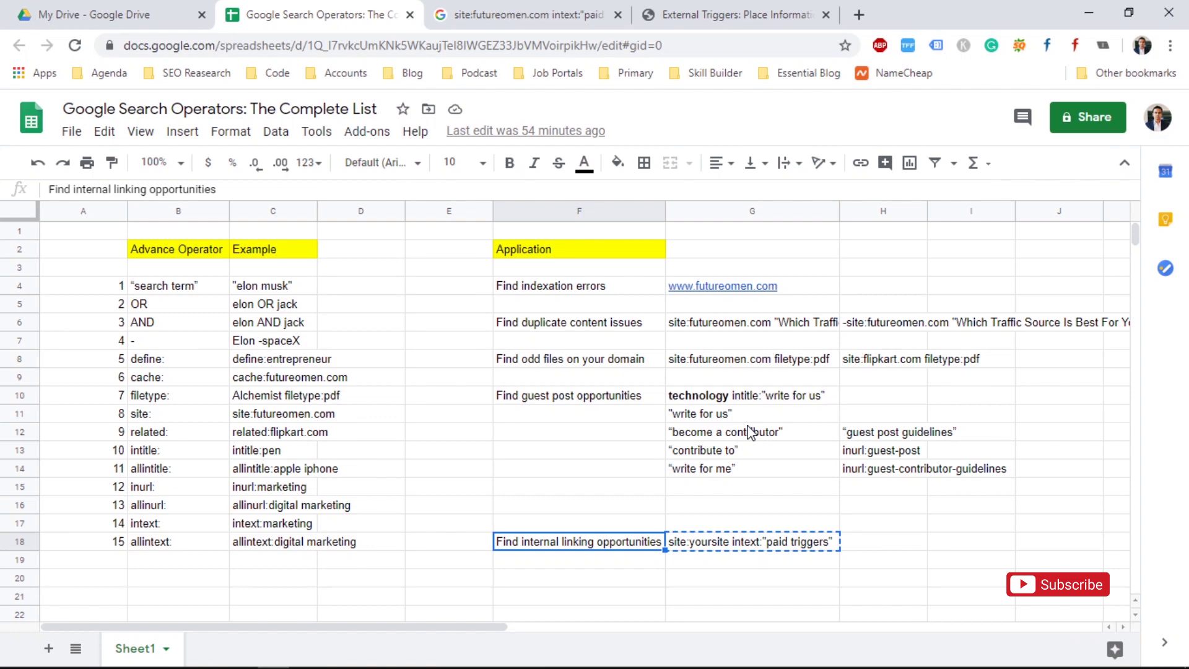
pyautogui.press('Up')
pyautogui.press('Up')
pyautogui.press('Up')
pyautogui.press('Up')
pyautogui.press('Up')
pyautogui.press('Up')
pyautogui.press('Up')
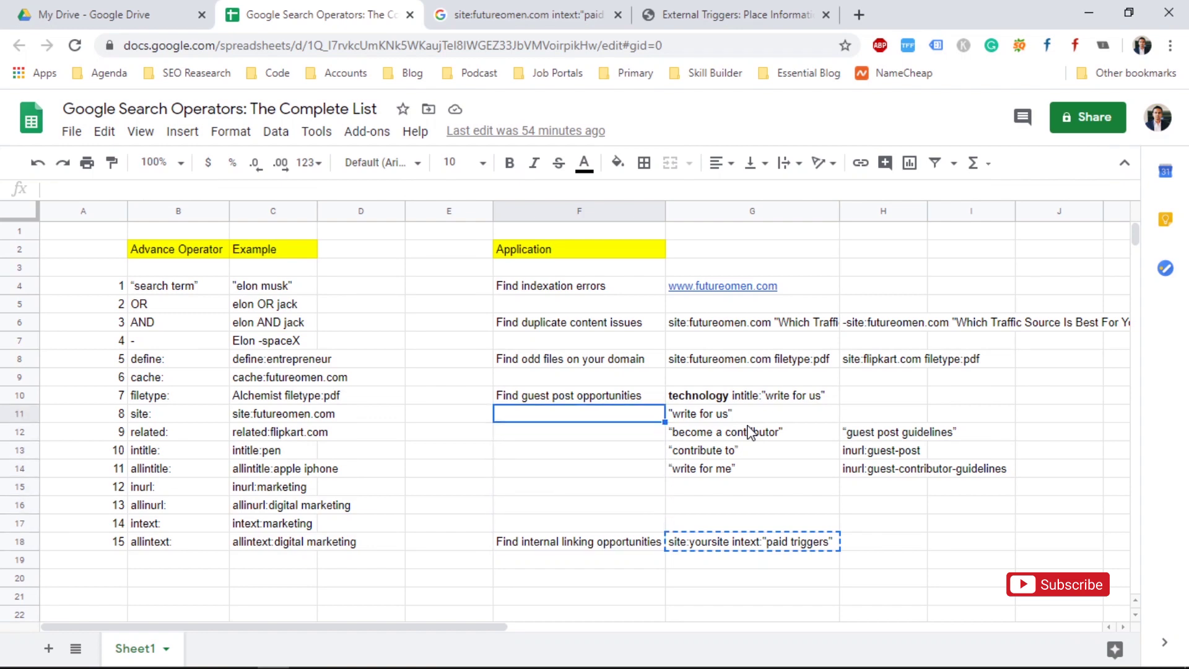
pyautogui.press('Left')
pyautogui.press('Left')
pyautogui.press('Left')
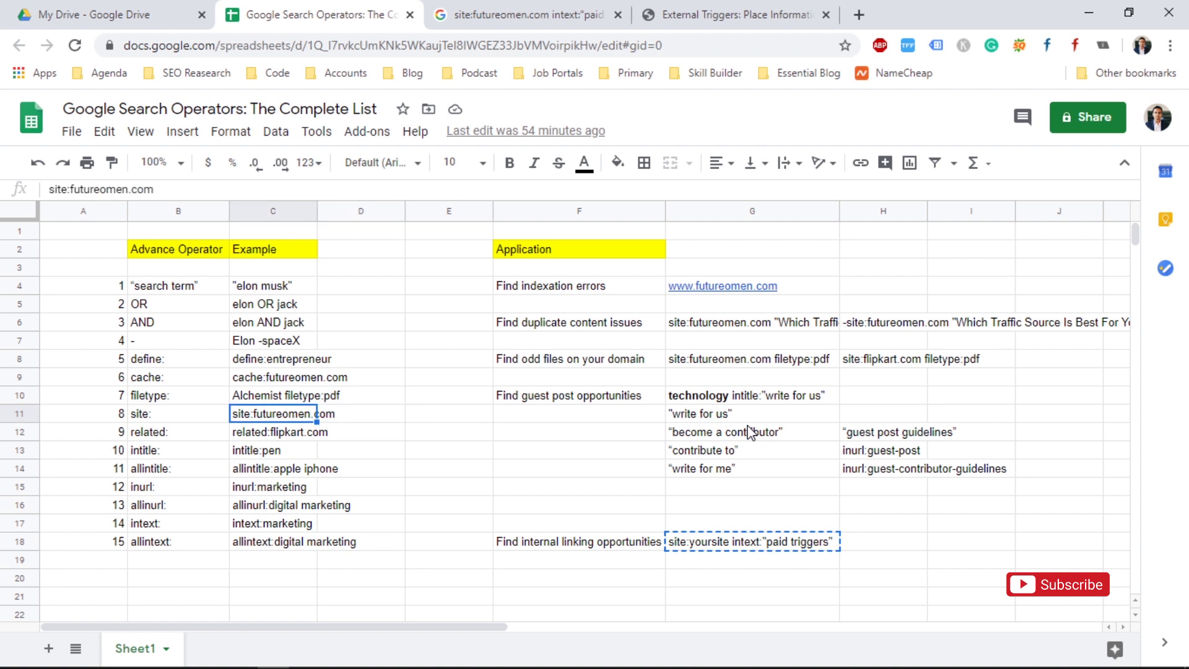
pyautogui.press('Up')
pyautogui.press('Up')
pyautogui.press('Up')
pyautogui.press('Up')
pyautogui.press('Up')
pyautogui.press('Up')
pyautogui.press('Up')
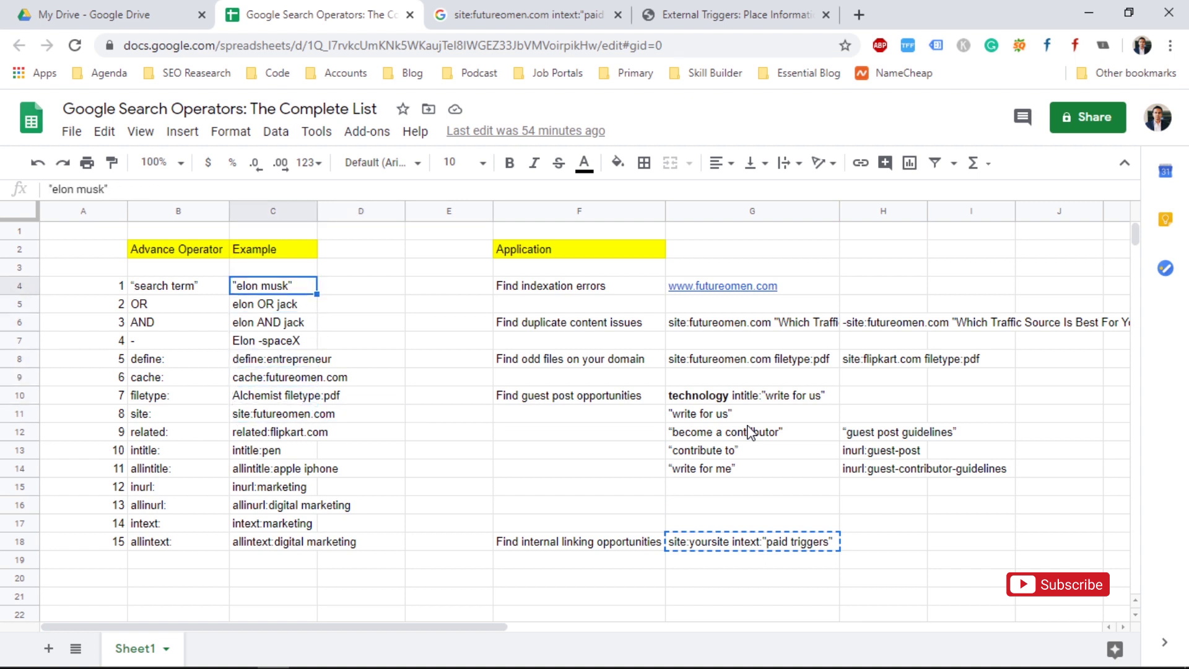
pyautogui.press('Right')
pyautogui.press('Right')
pyautogui.press('Right')
pyautogui.press('Left')
pyautogui.press('Left')
pyautogui.press('Left')
pyautogui.press('Left')
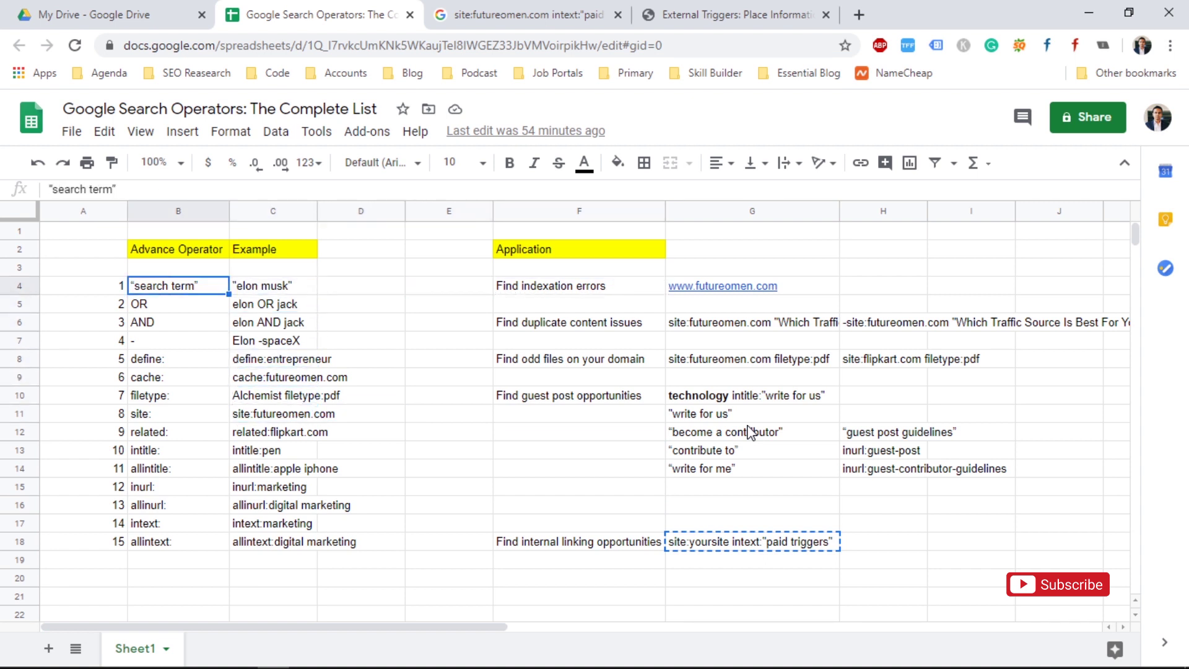